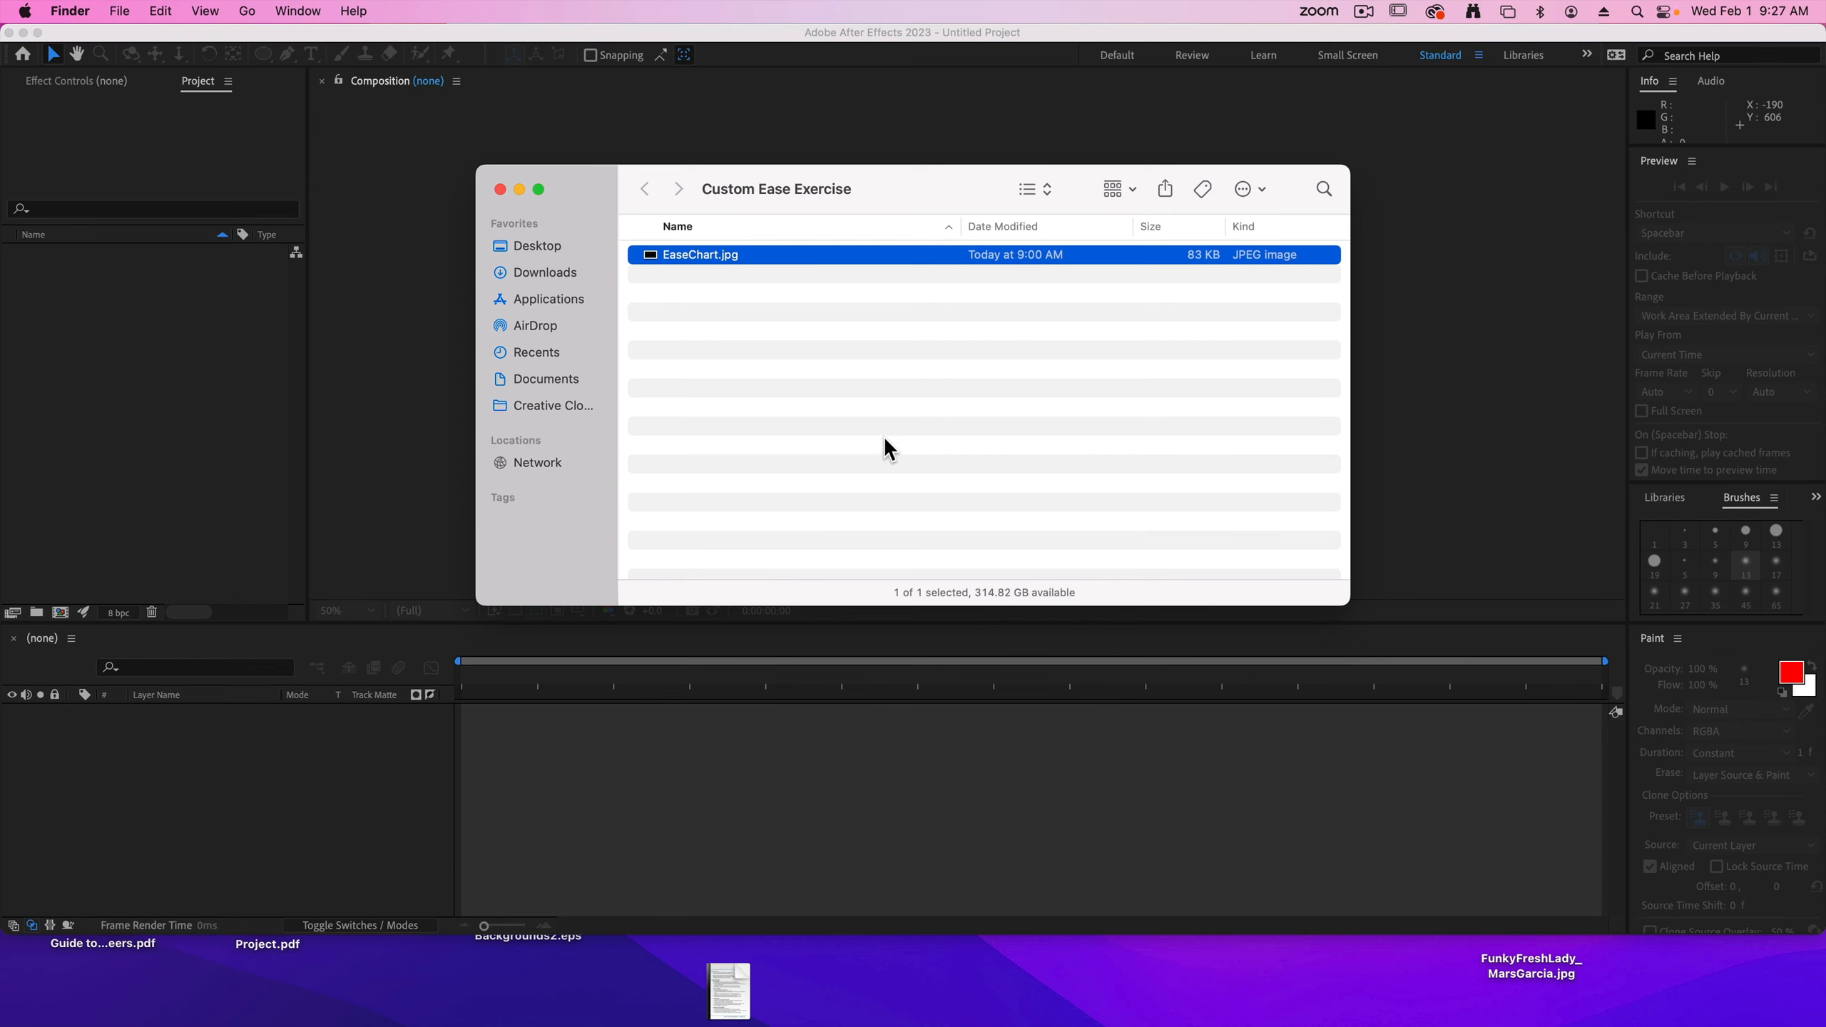
- Preview the EaseChart.jpg image in its folder and switch to After Effects
key(space)
key(space)
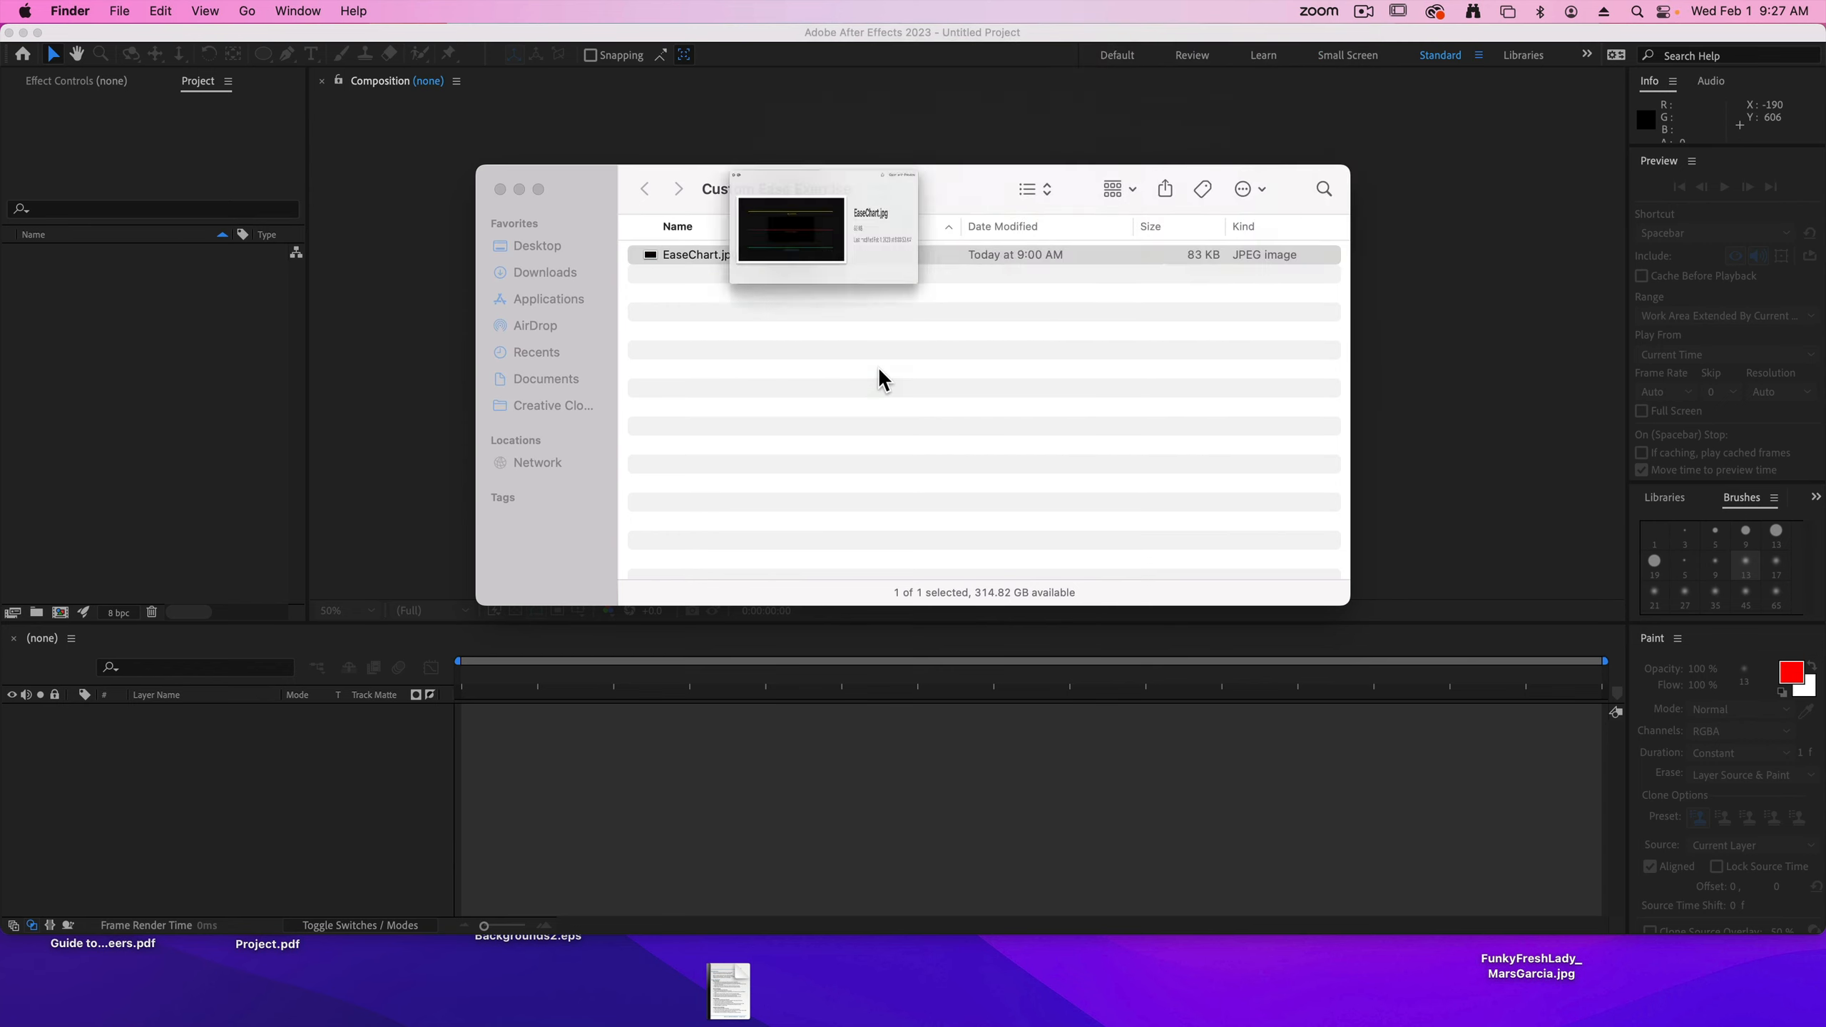
click(417, 431)
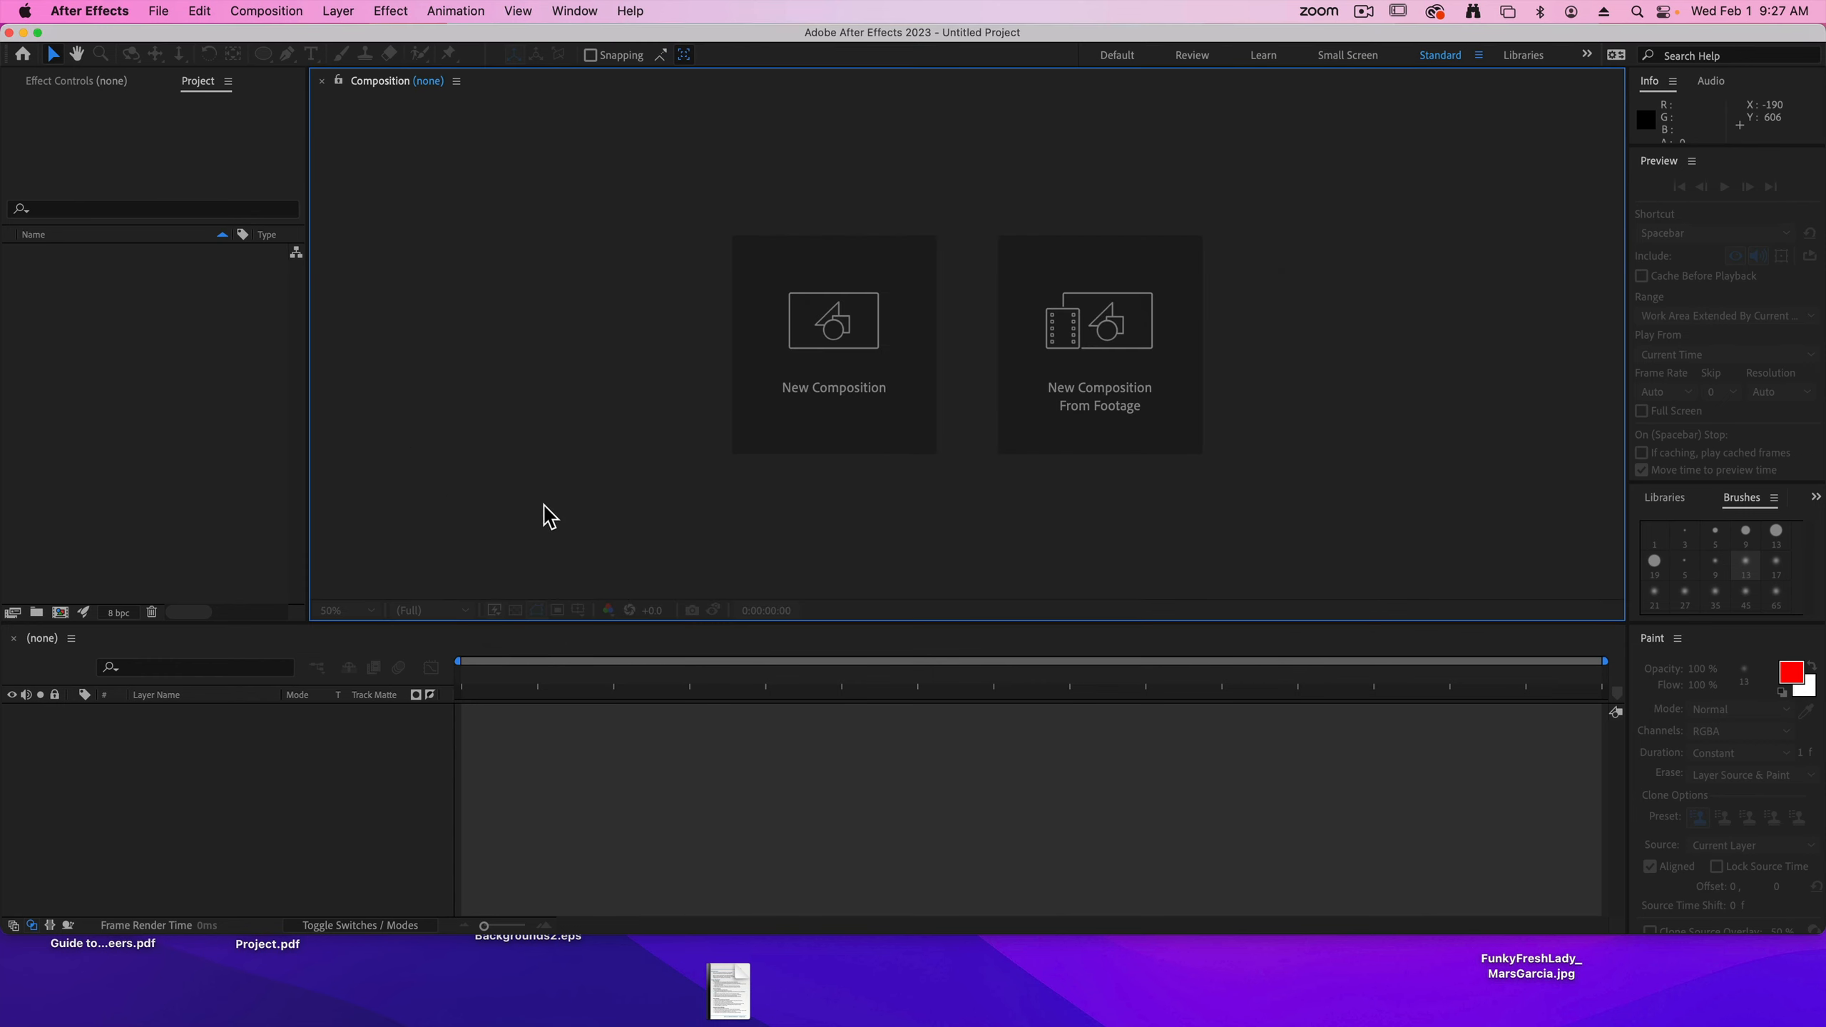
- Create a new composition with the HD 1920x1080 24 fps settings and a duration of 3 seconds
click(864, 366)
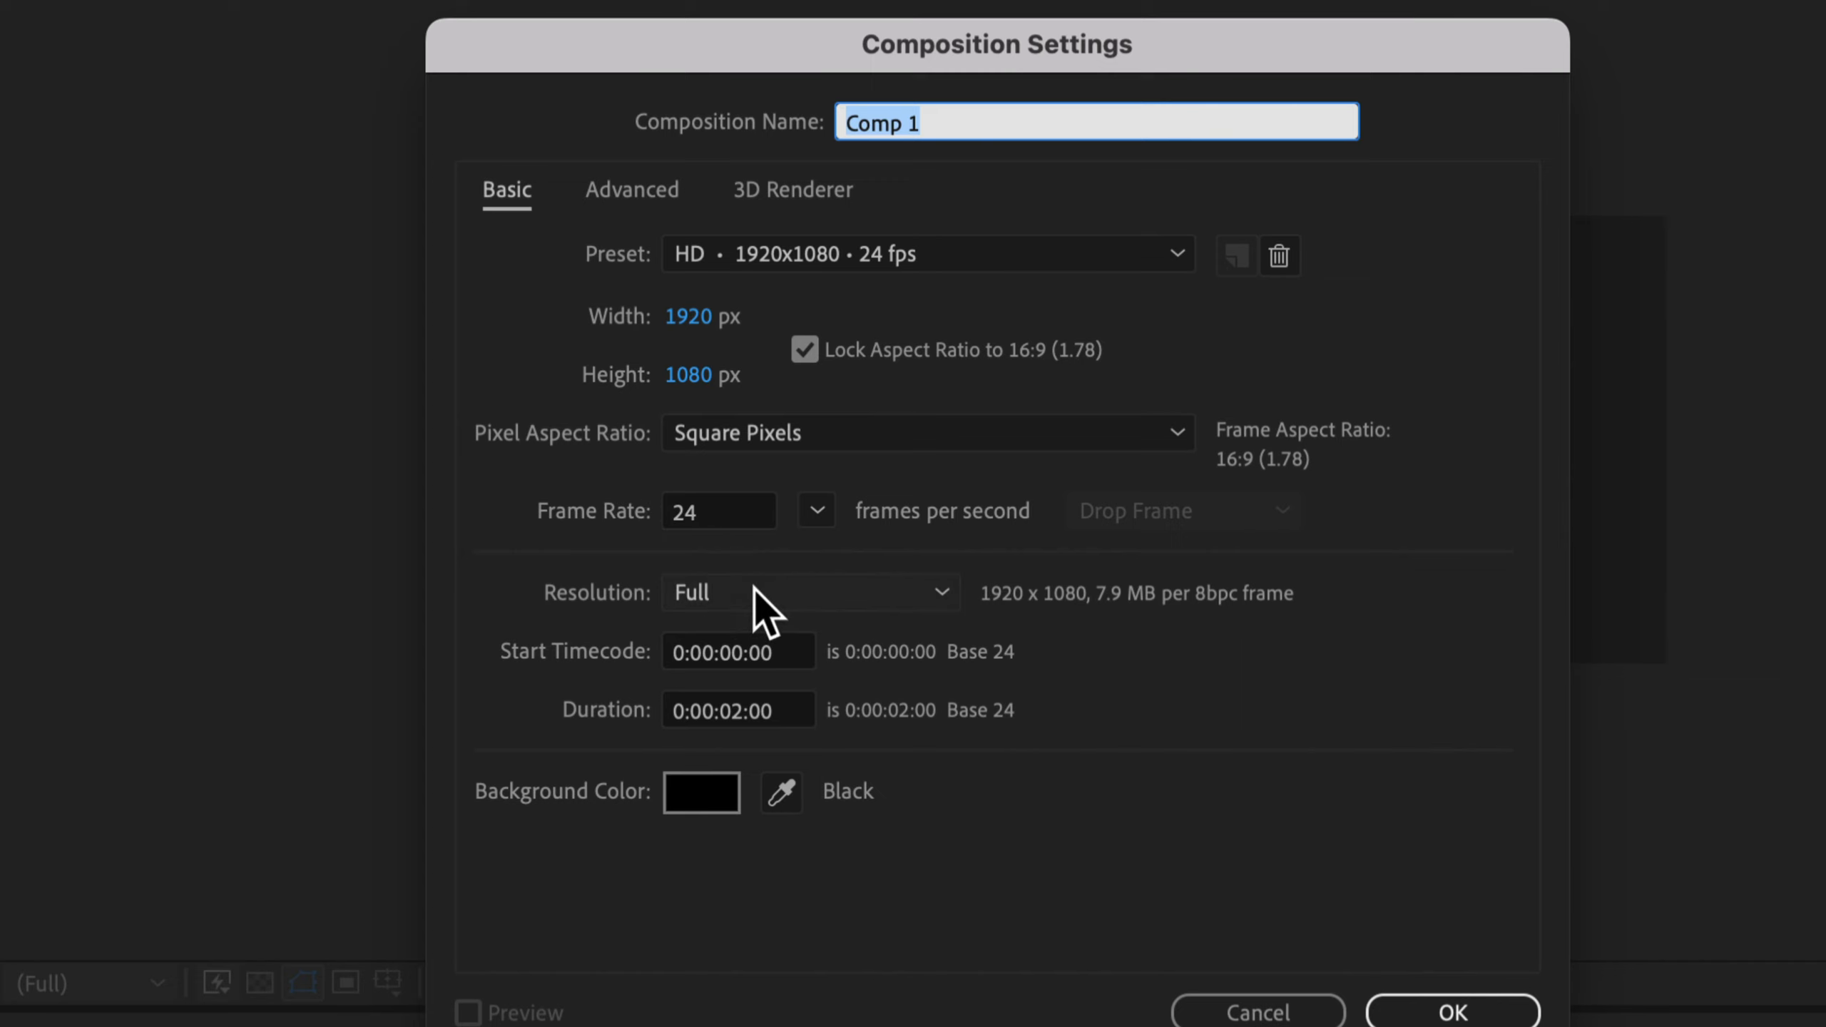
click(738, 709)
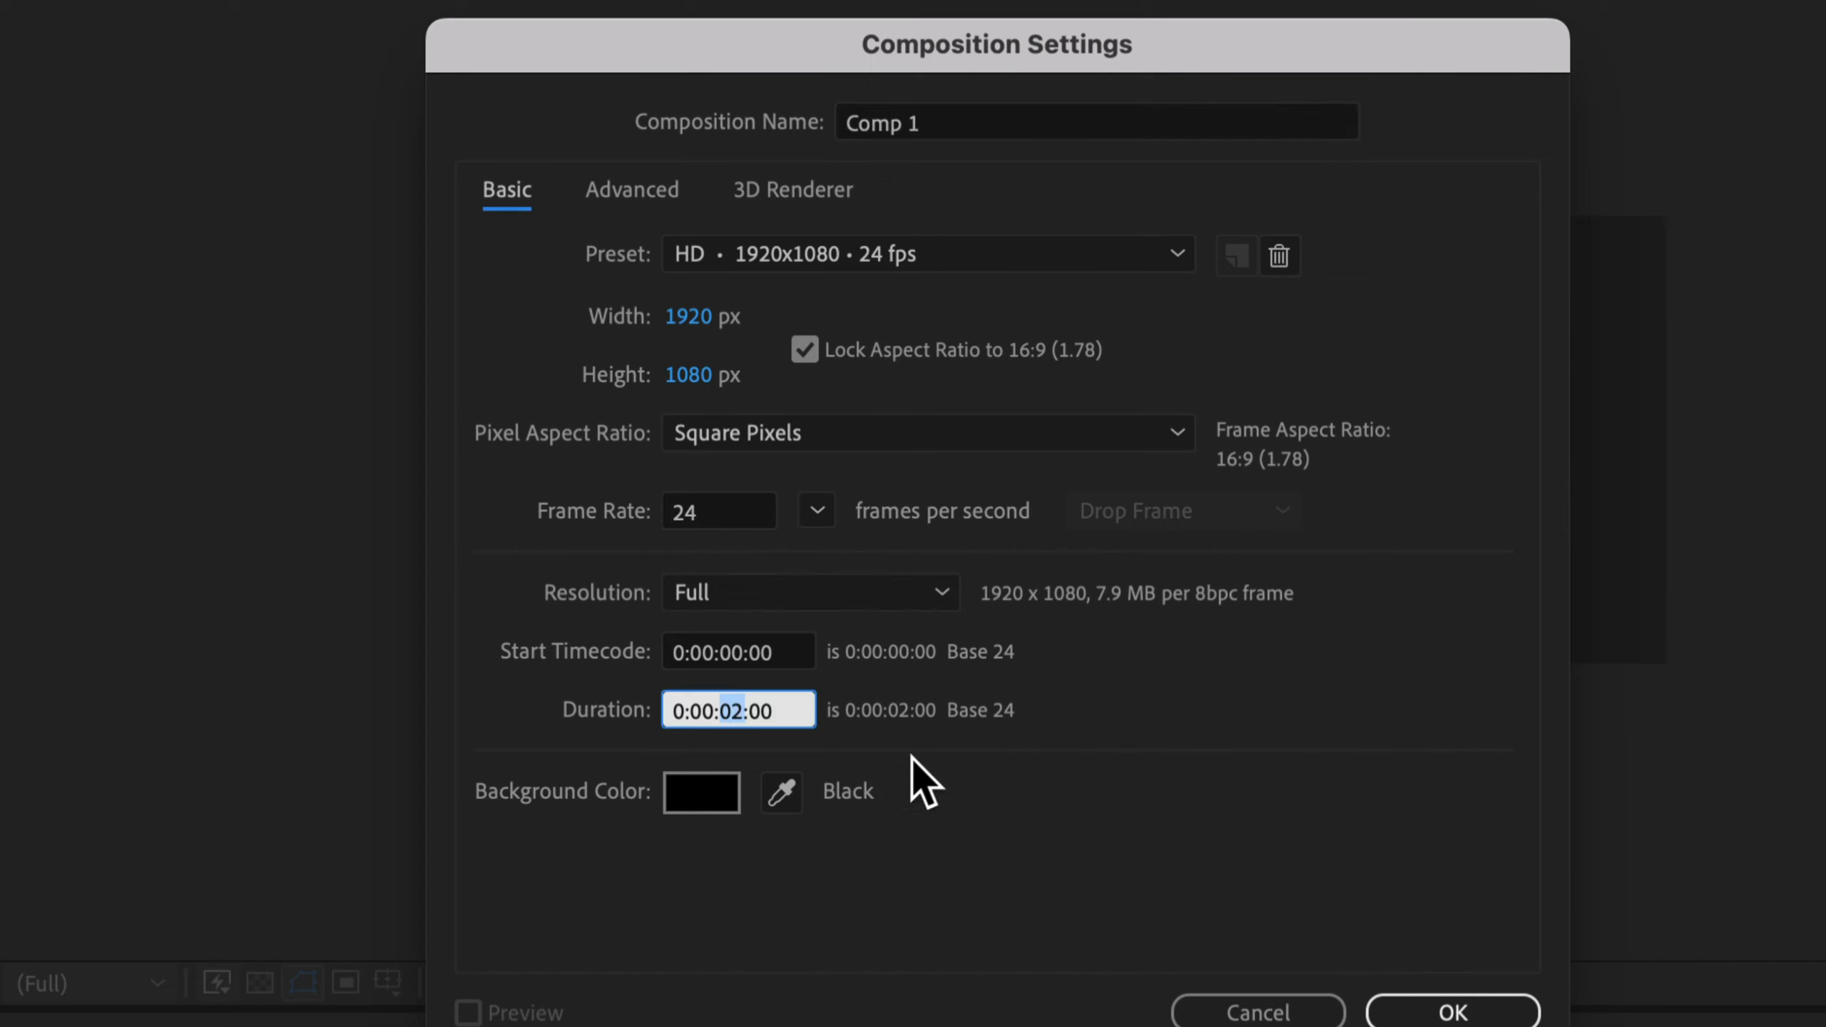
text(3)
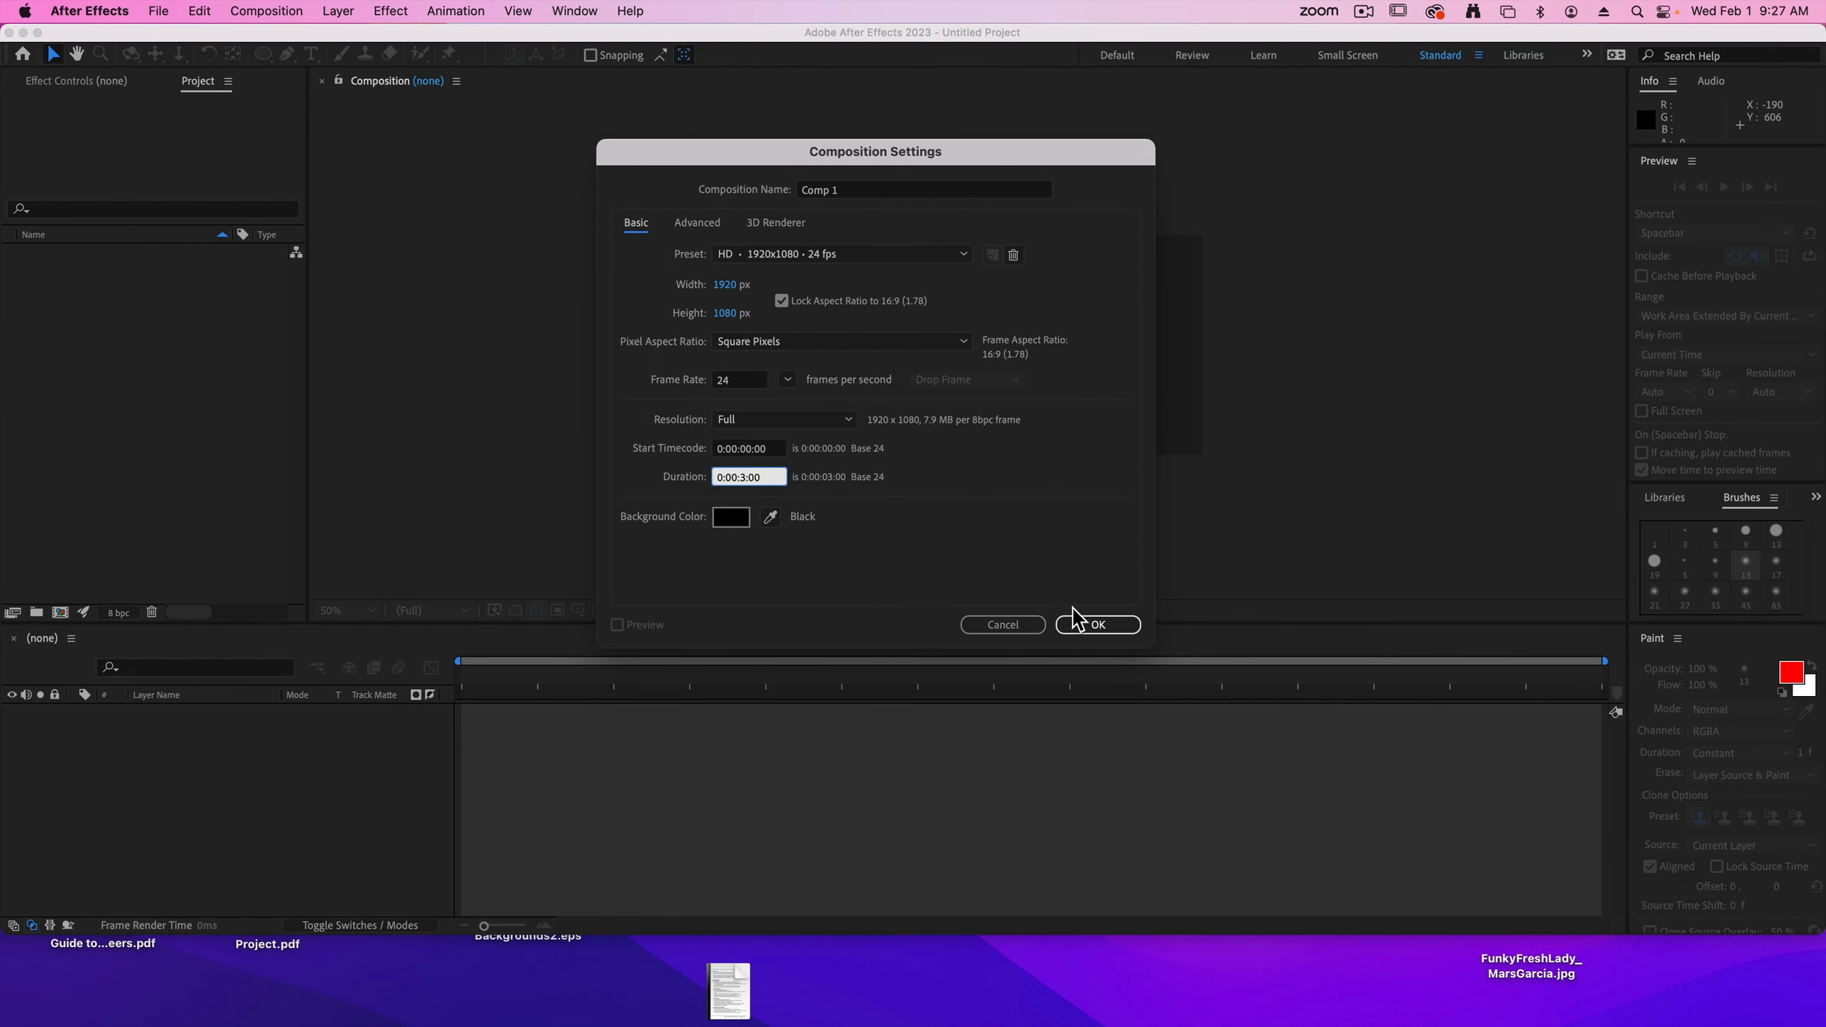
click(1077, 620)
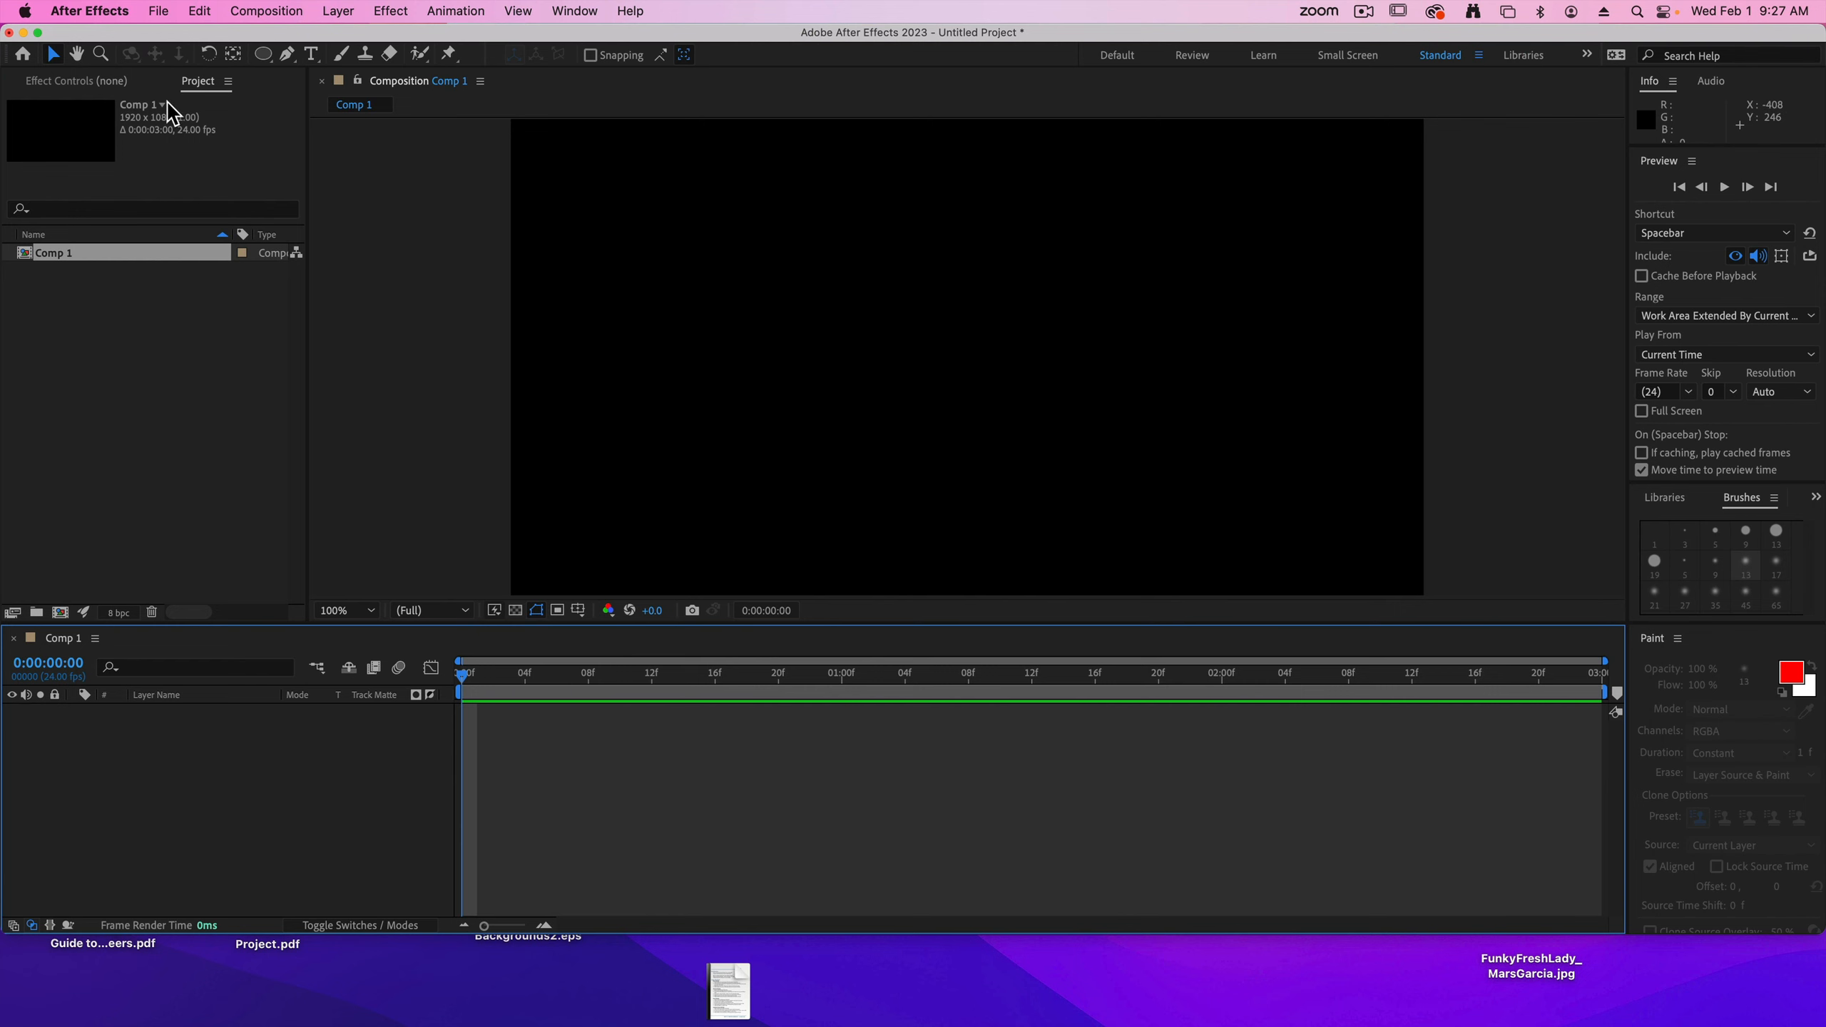
- Import EaseChart.jpg from the Custom Ease Exercise folder into the project as footage
click(155, 11)
mouse_move(183, 303)
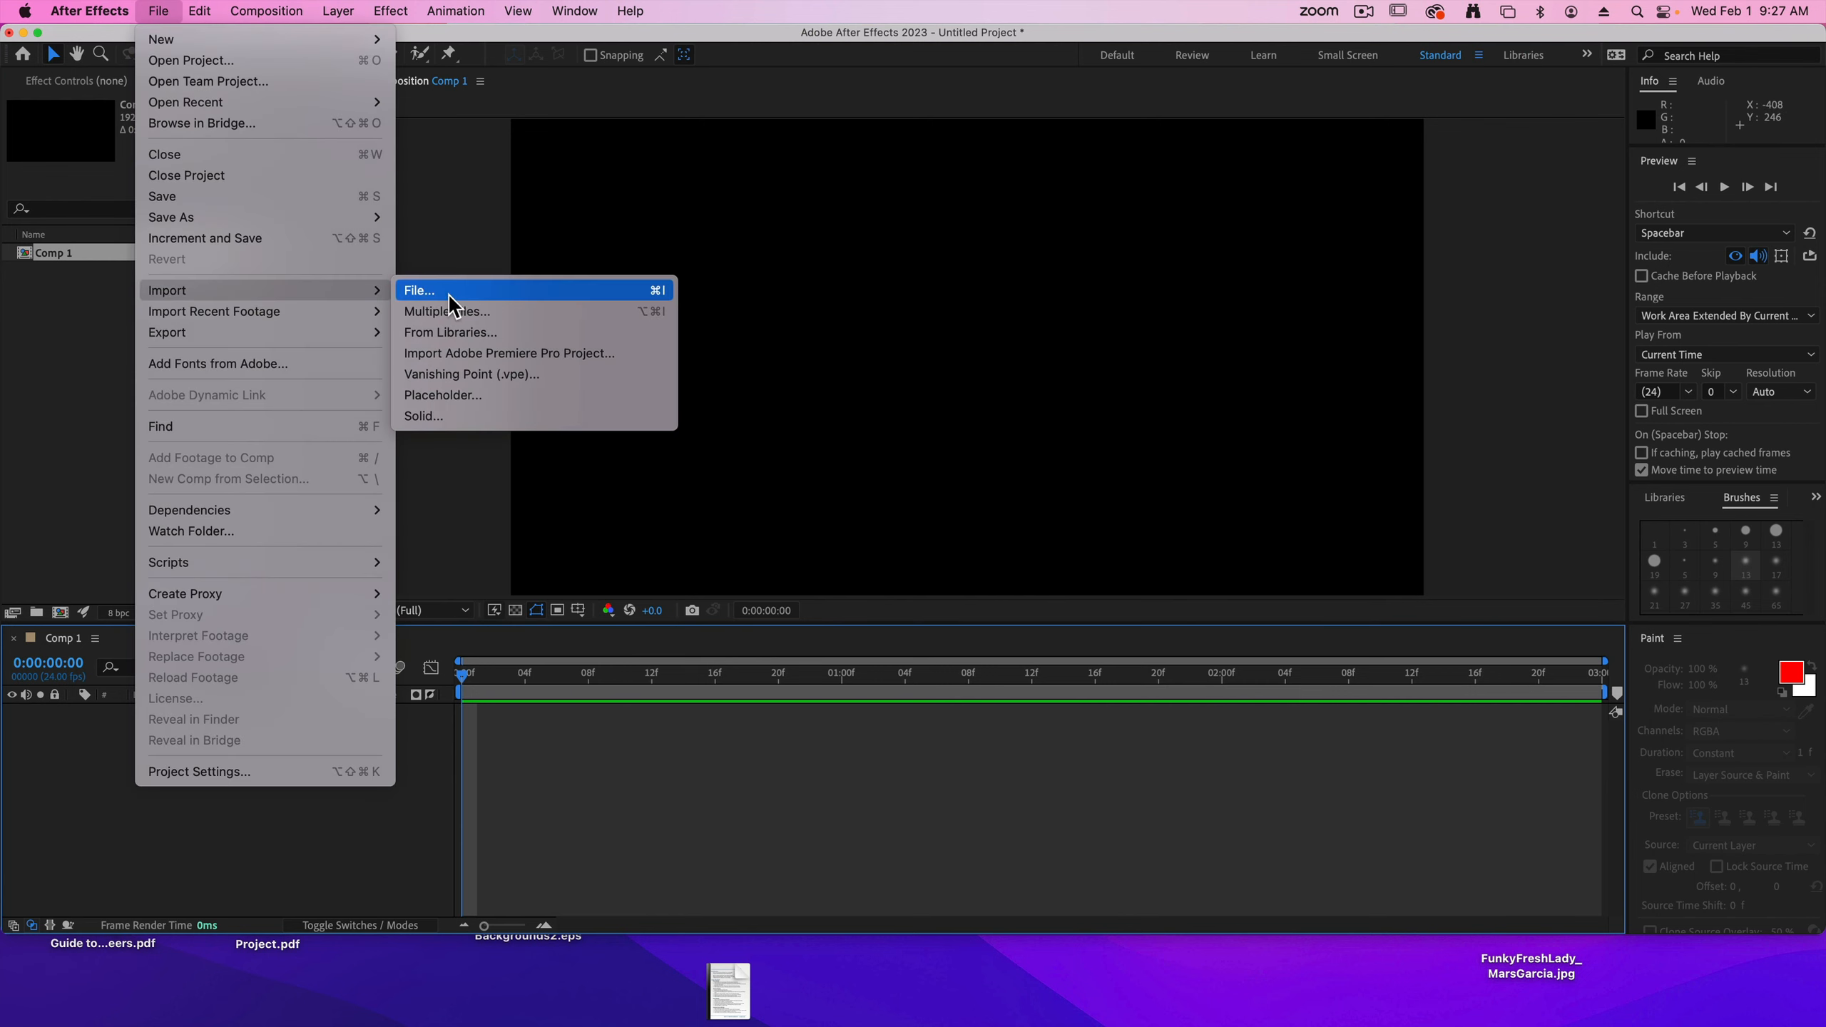
click(504, 291)
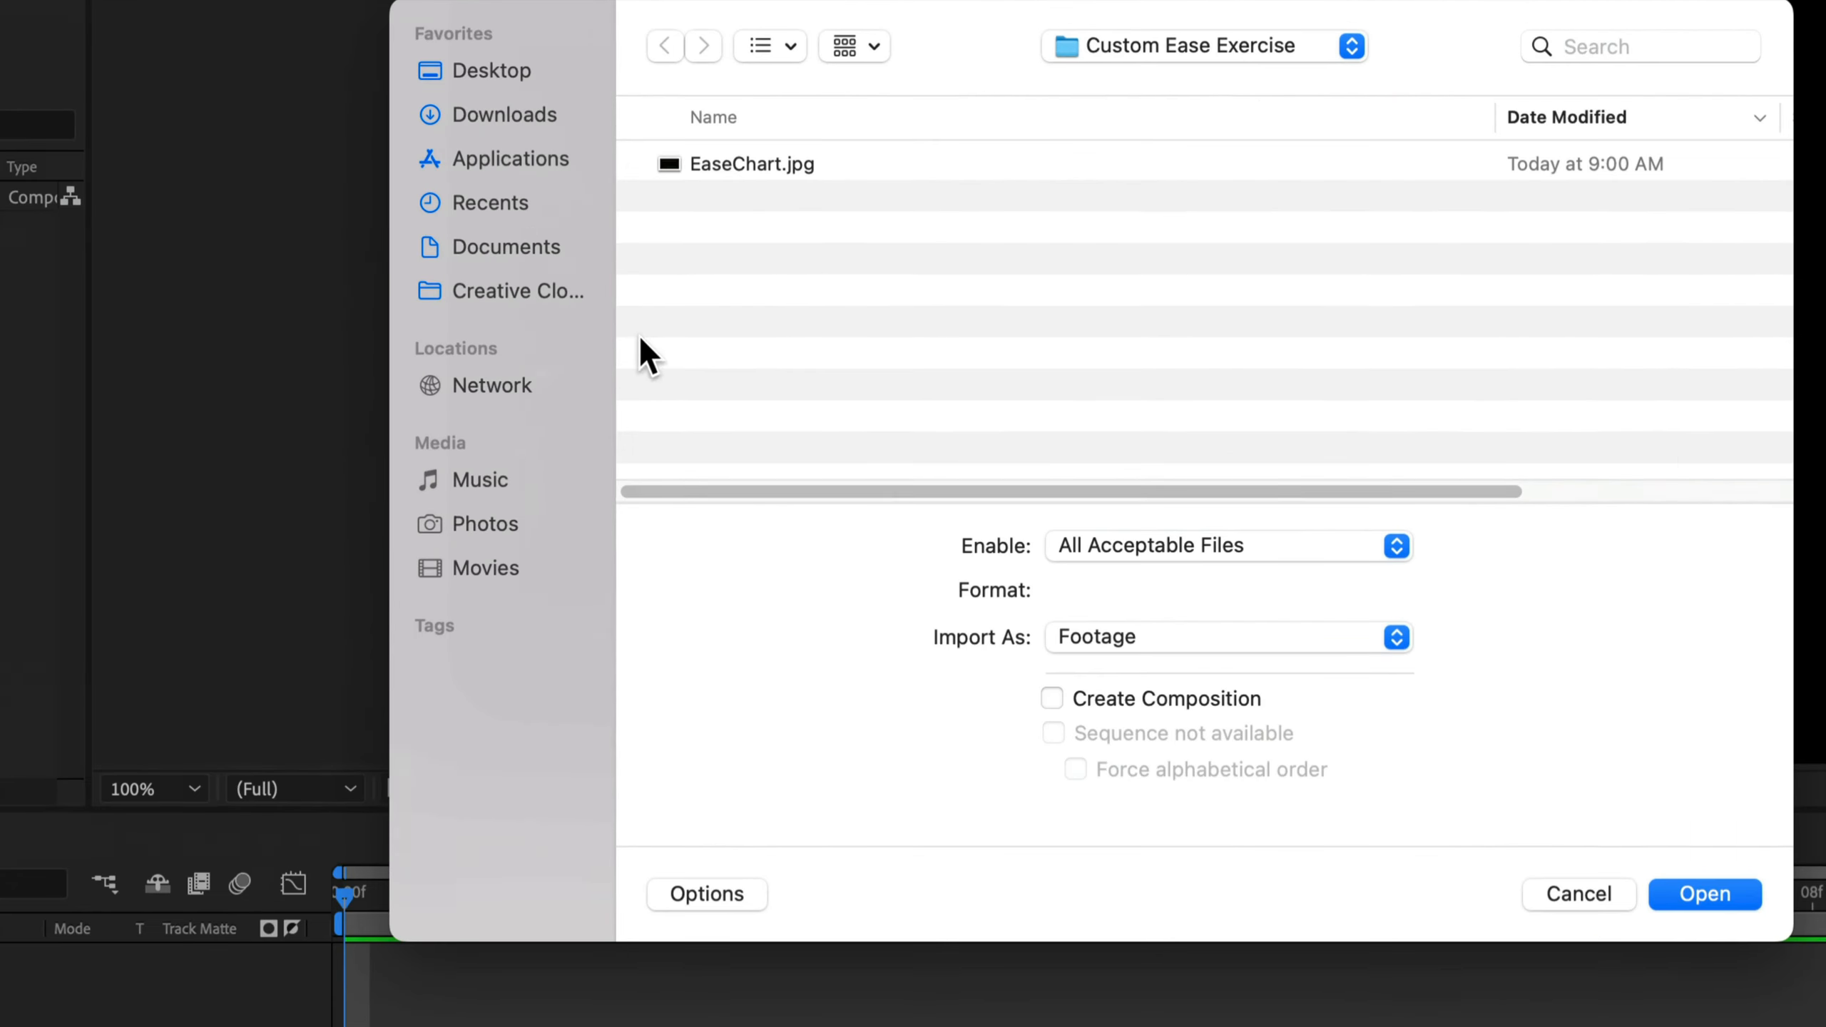
click(760, 177)
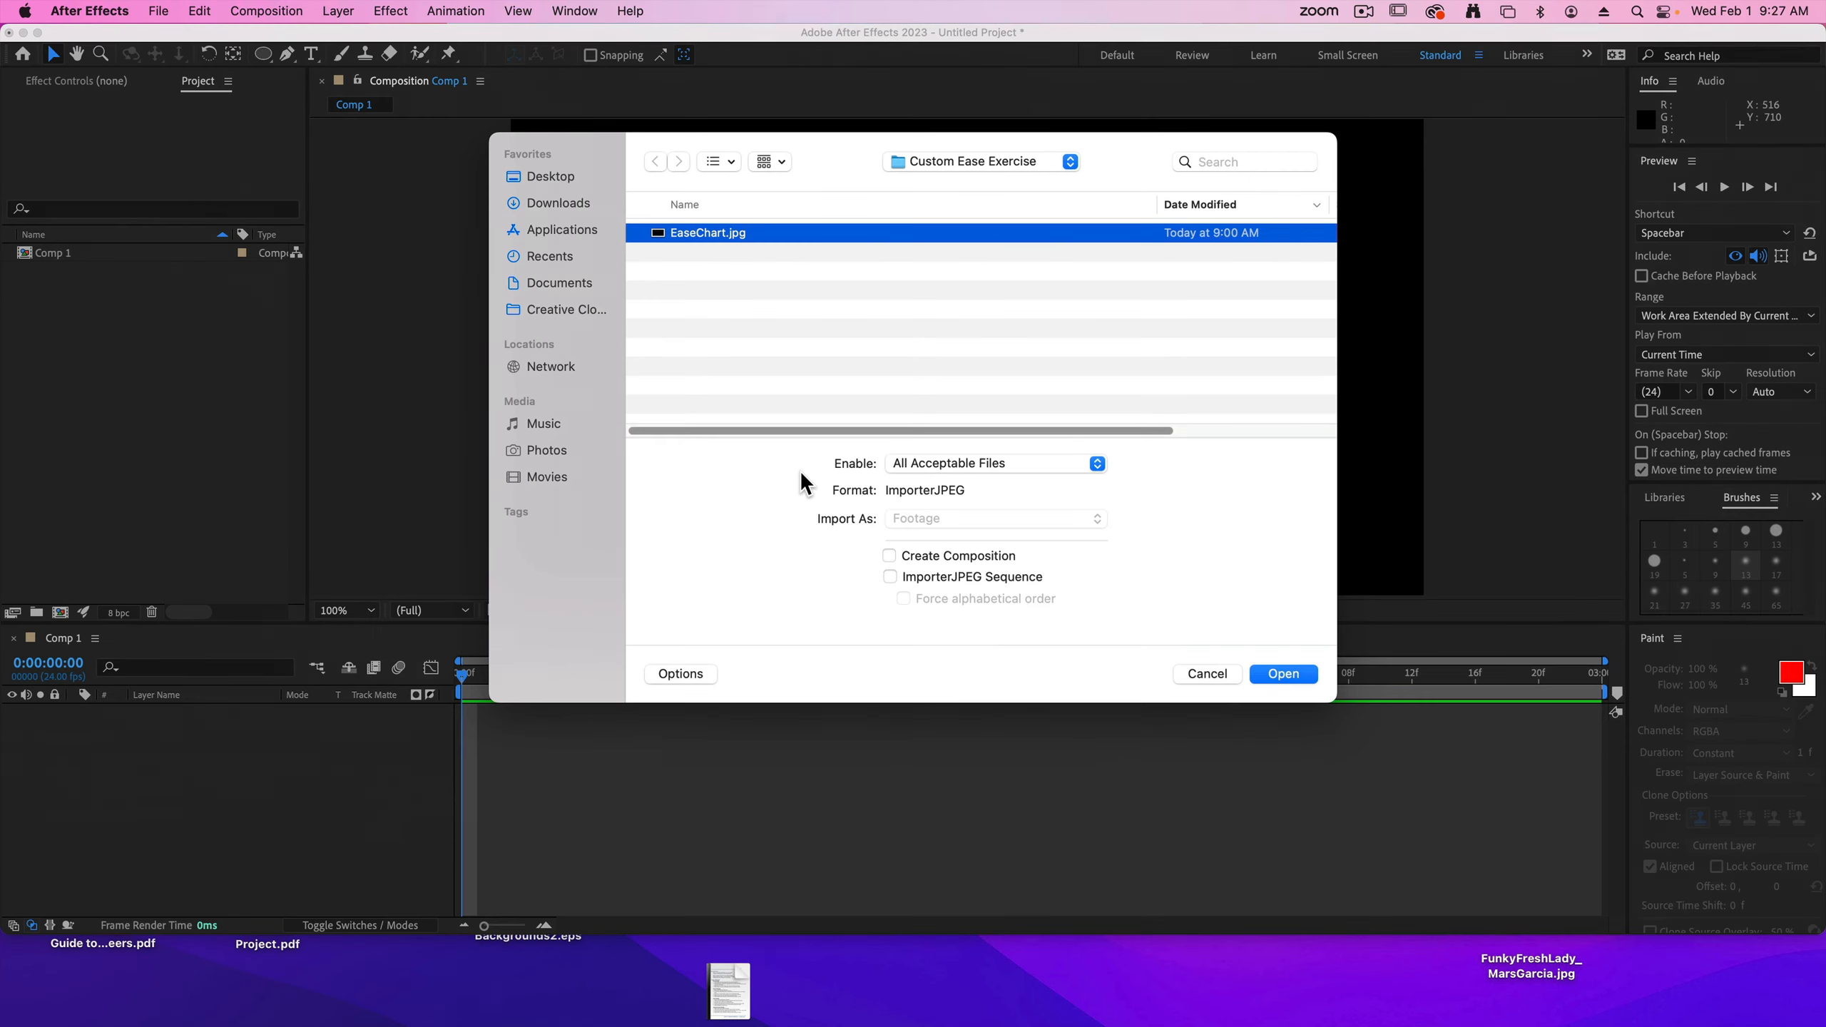
click(1283, 674)
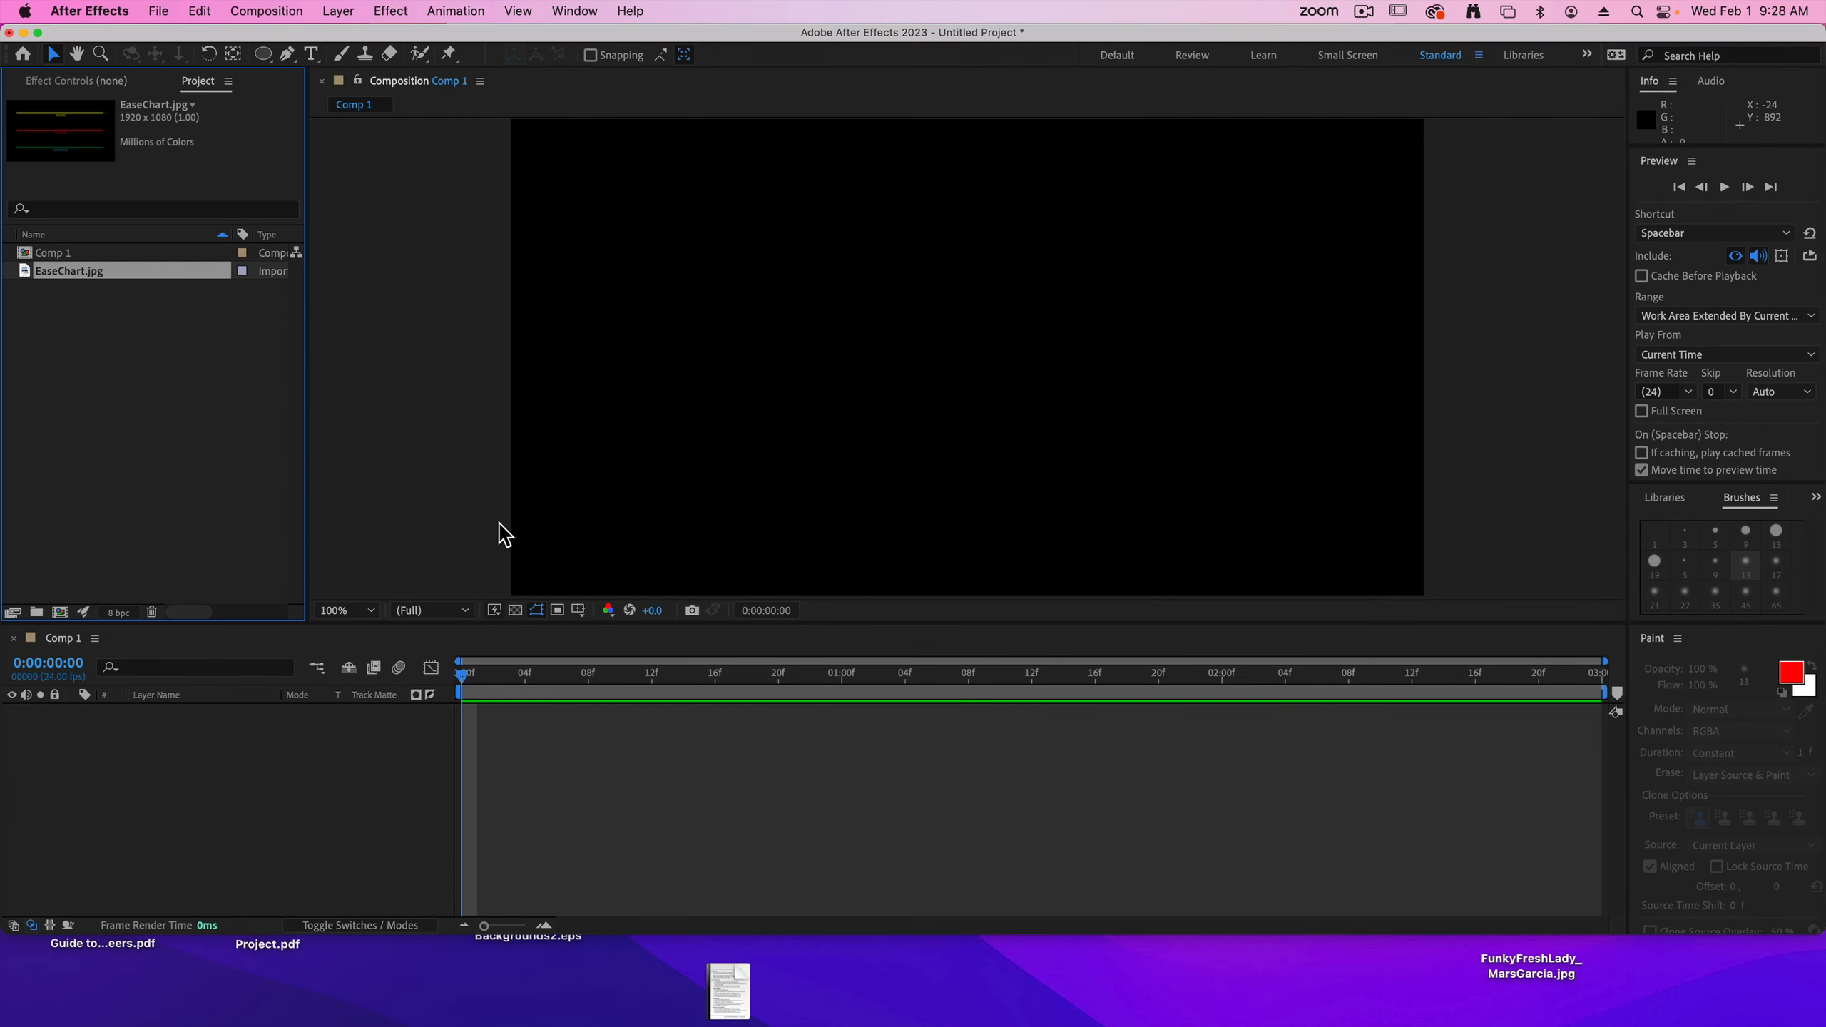
- Add EaseChart.jpg to the Comp 1 timeline as a layer and lock that layer
drag(22, 275, 94, 763)
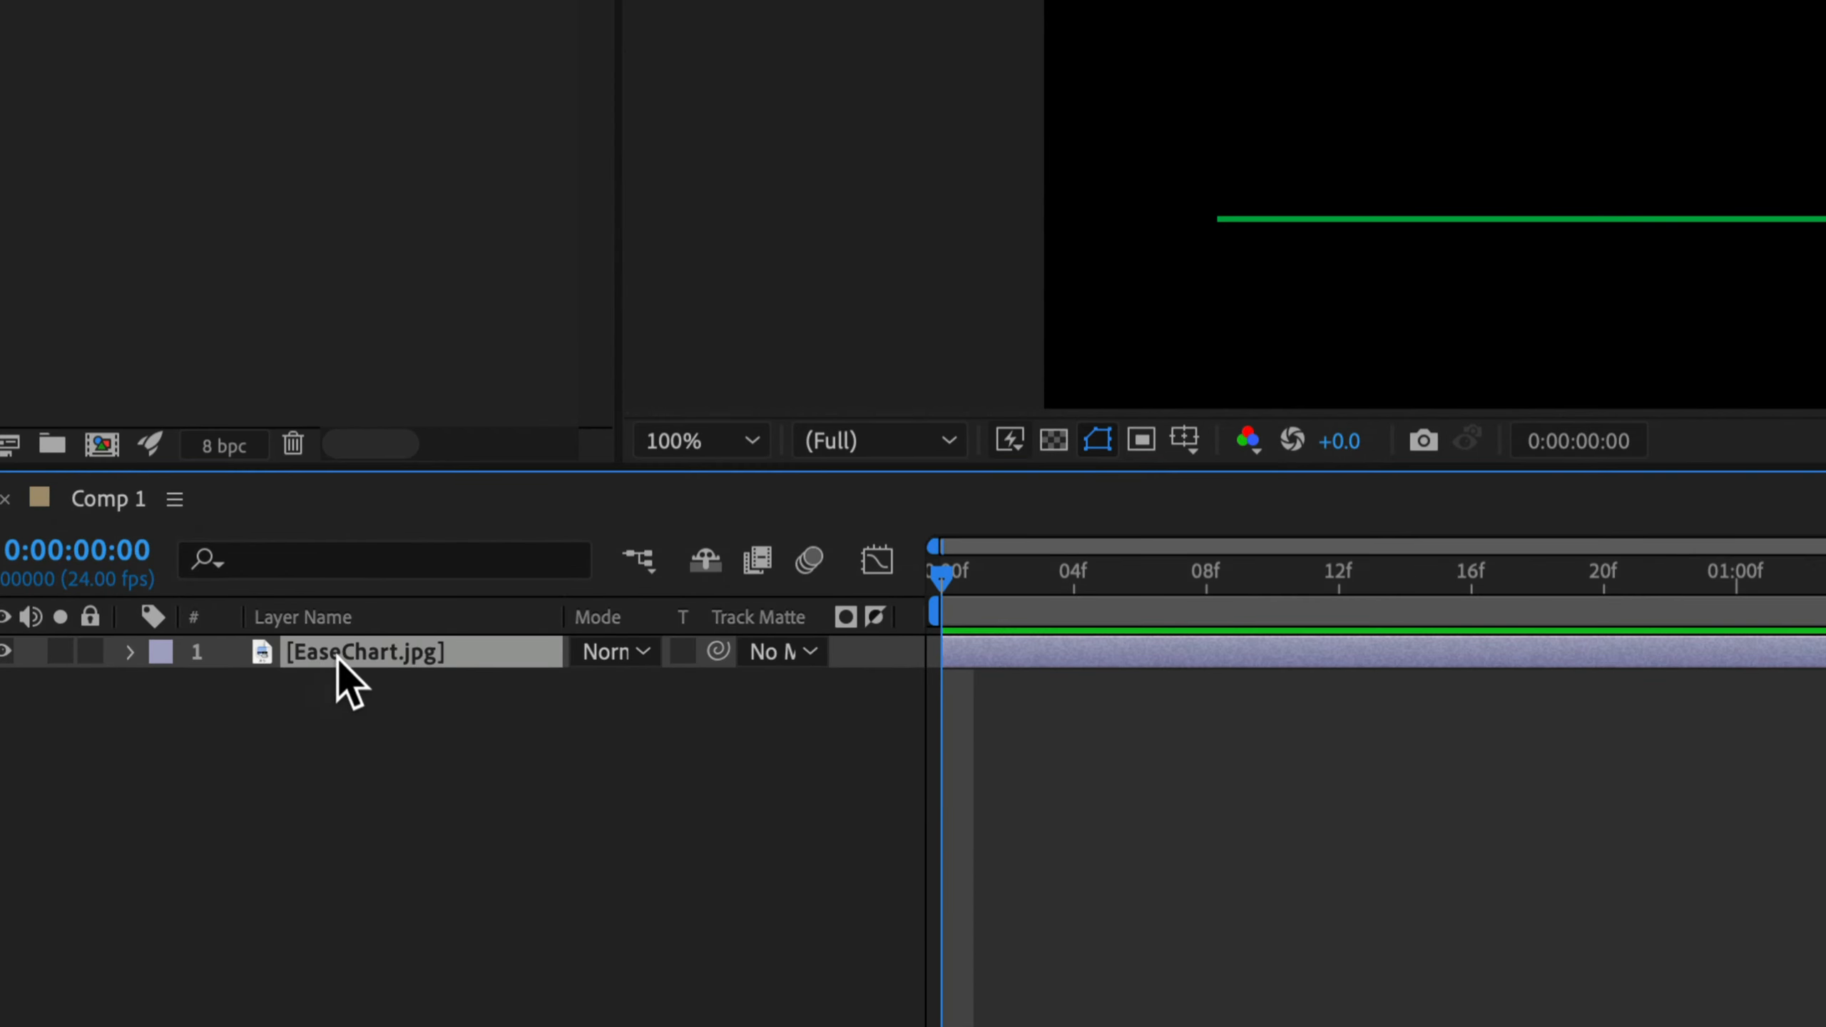
click(91, 651)
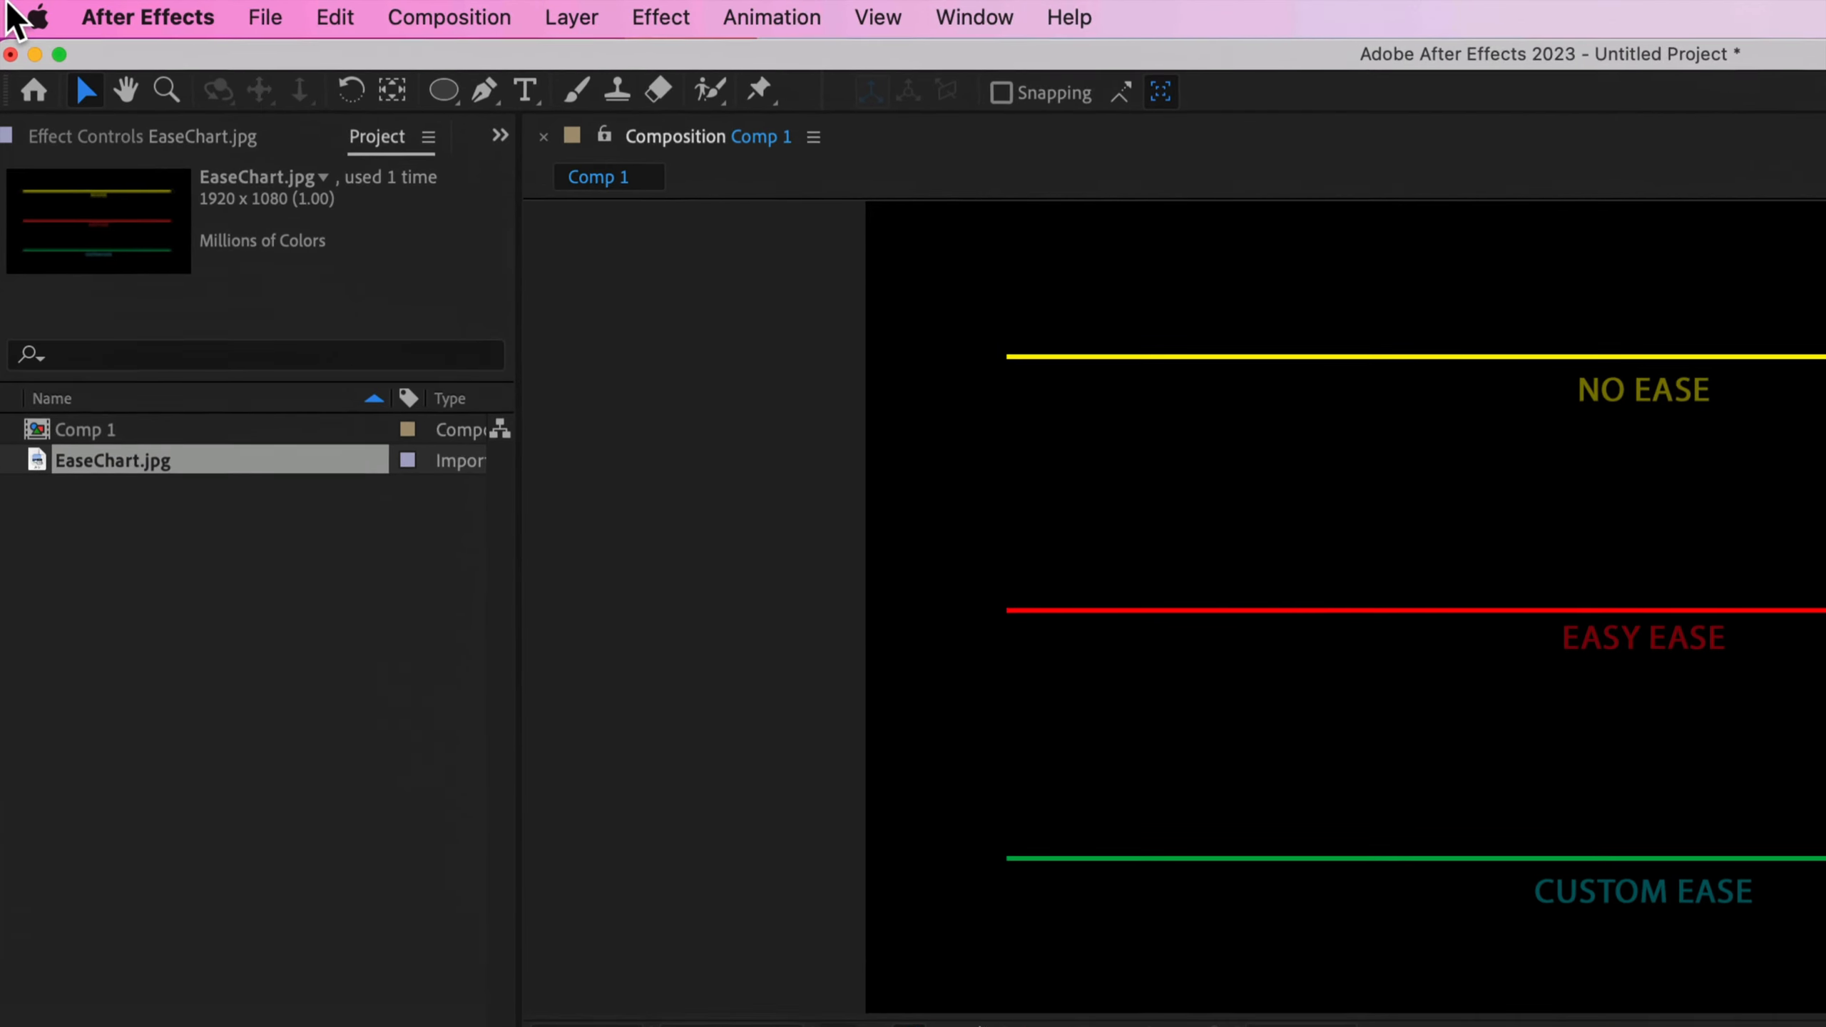
- Activate the Ellipse Tool and cycle the fill and stroke types to a solid fill with no stroke
click(457, 97)
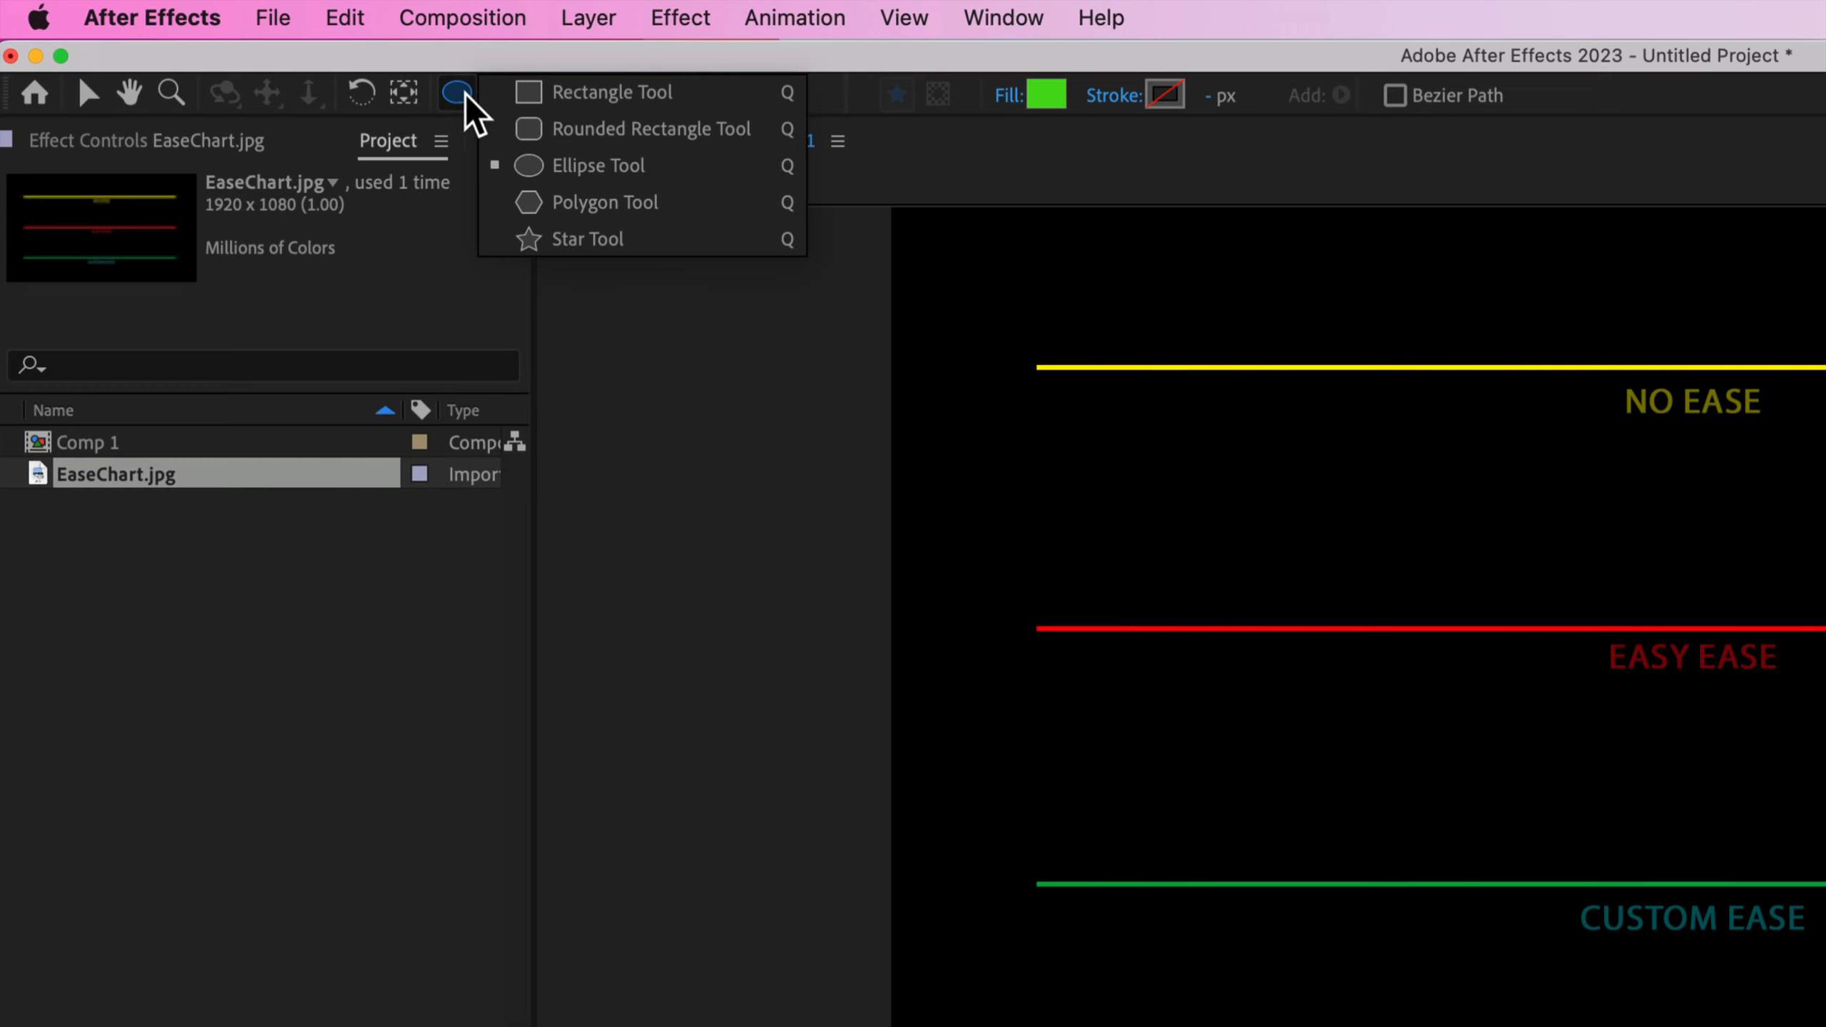
click(593, 171)
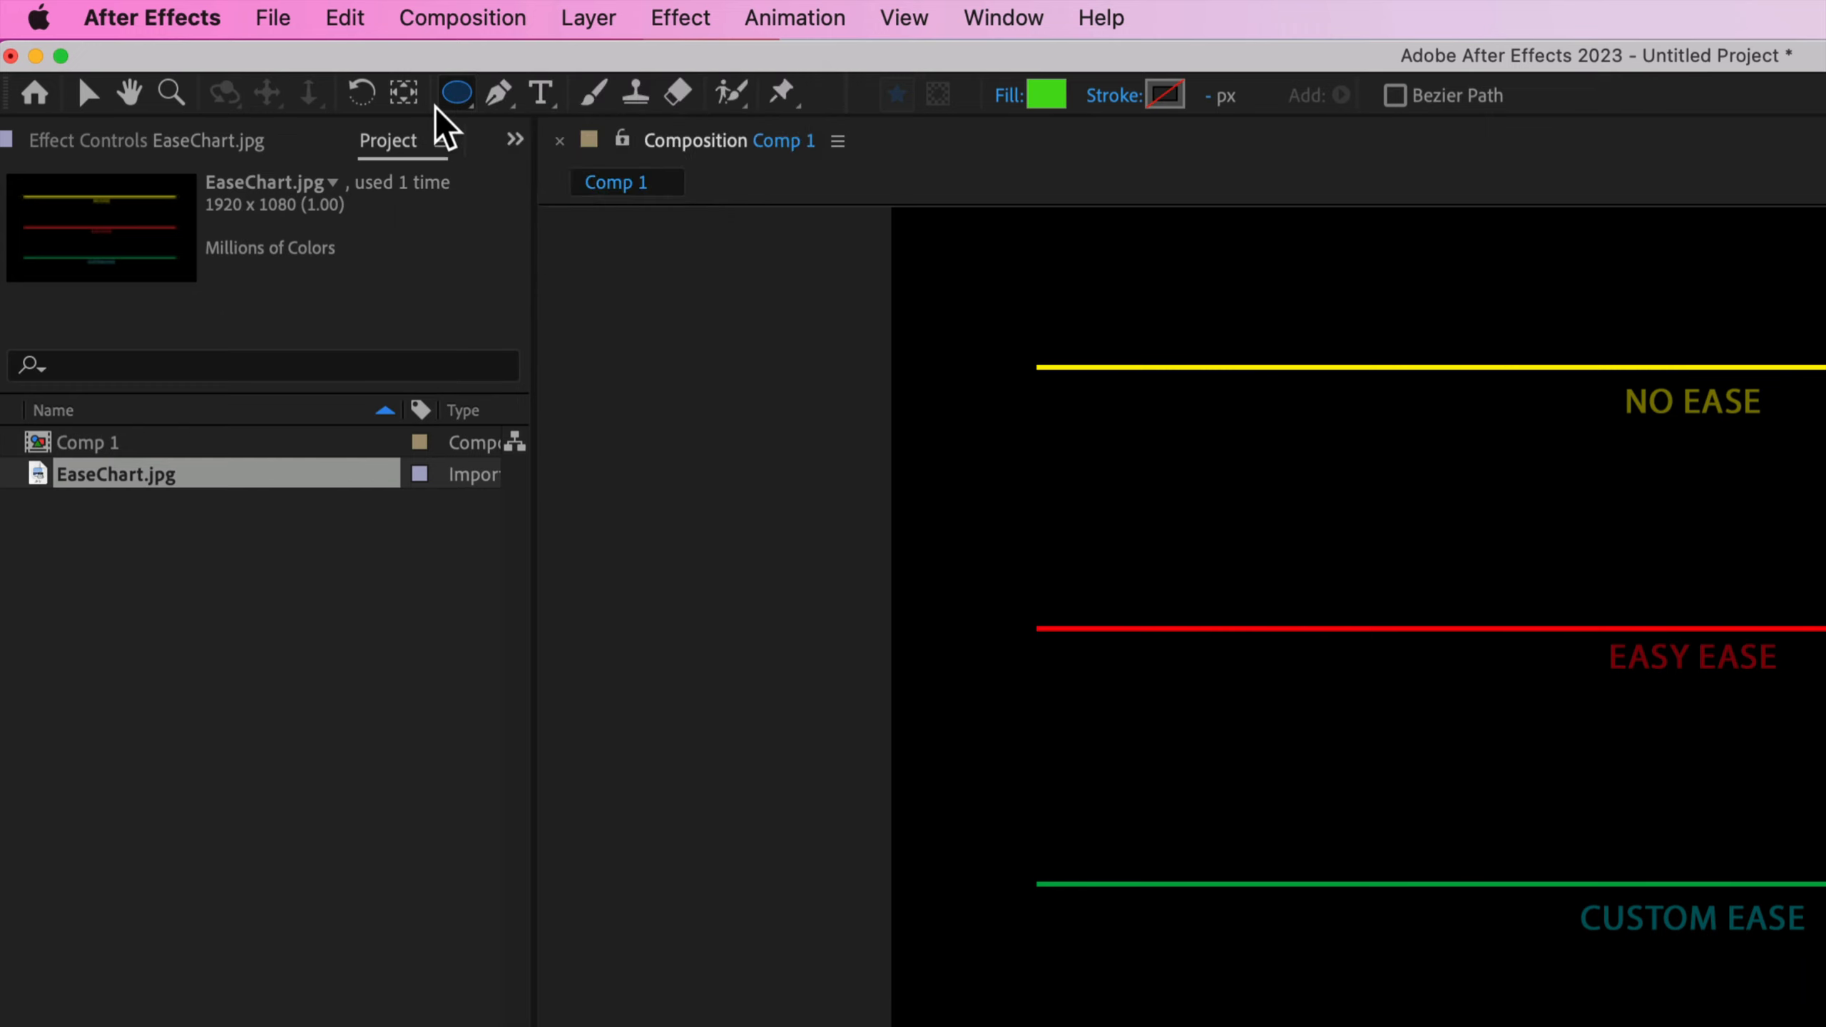
alt+click(1052, 100)
alt+click(1051, 100)
alt+click(1051, 101)
alt+click(1051, 101)
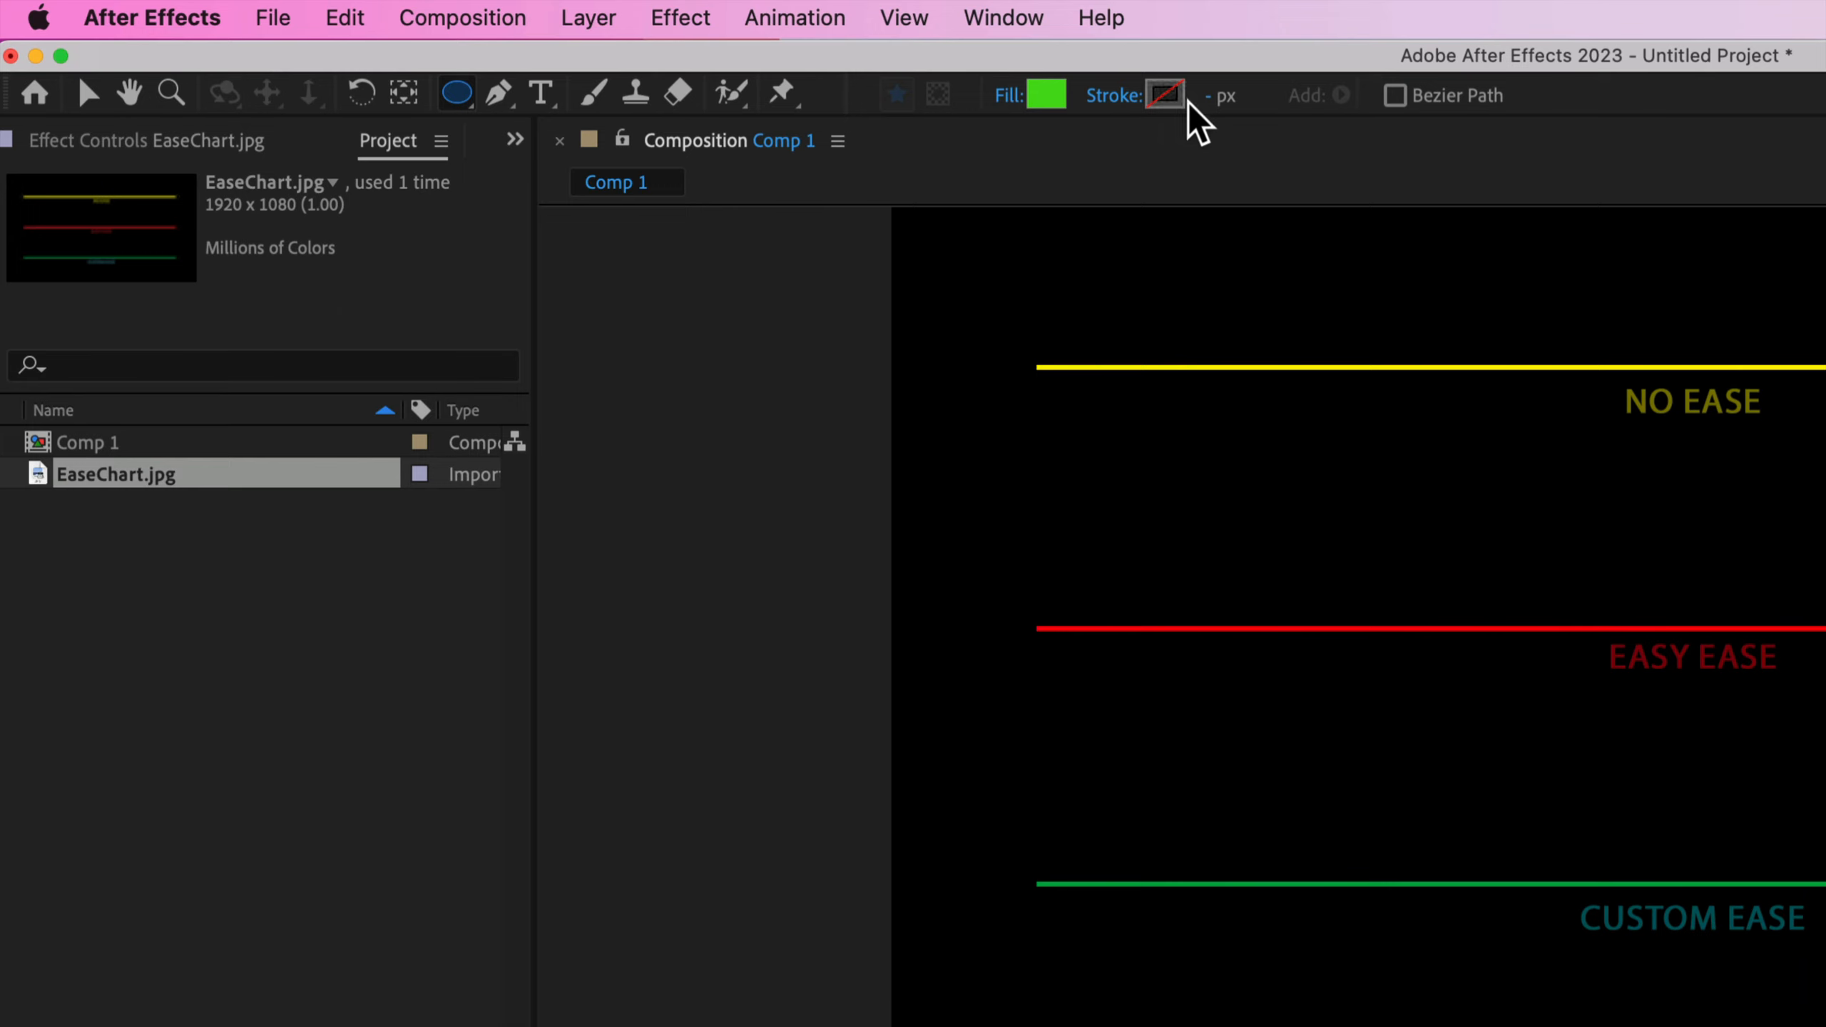
alt+click(1164, 94)
alt+click(1167, 97)
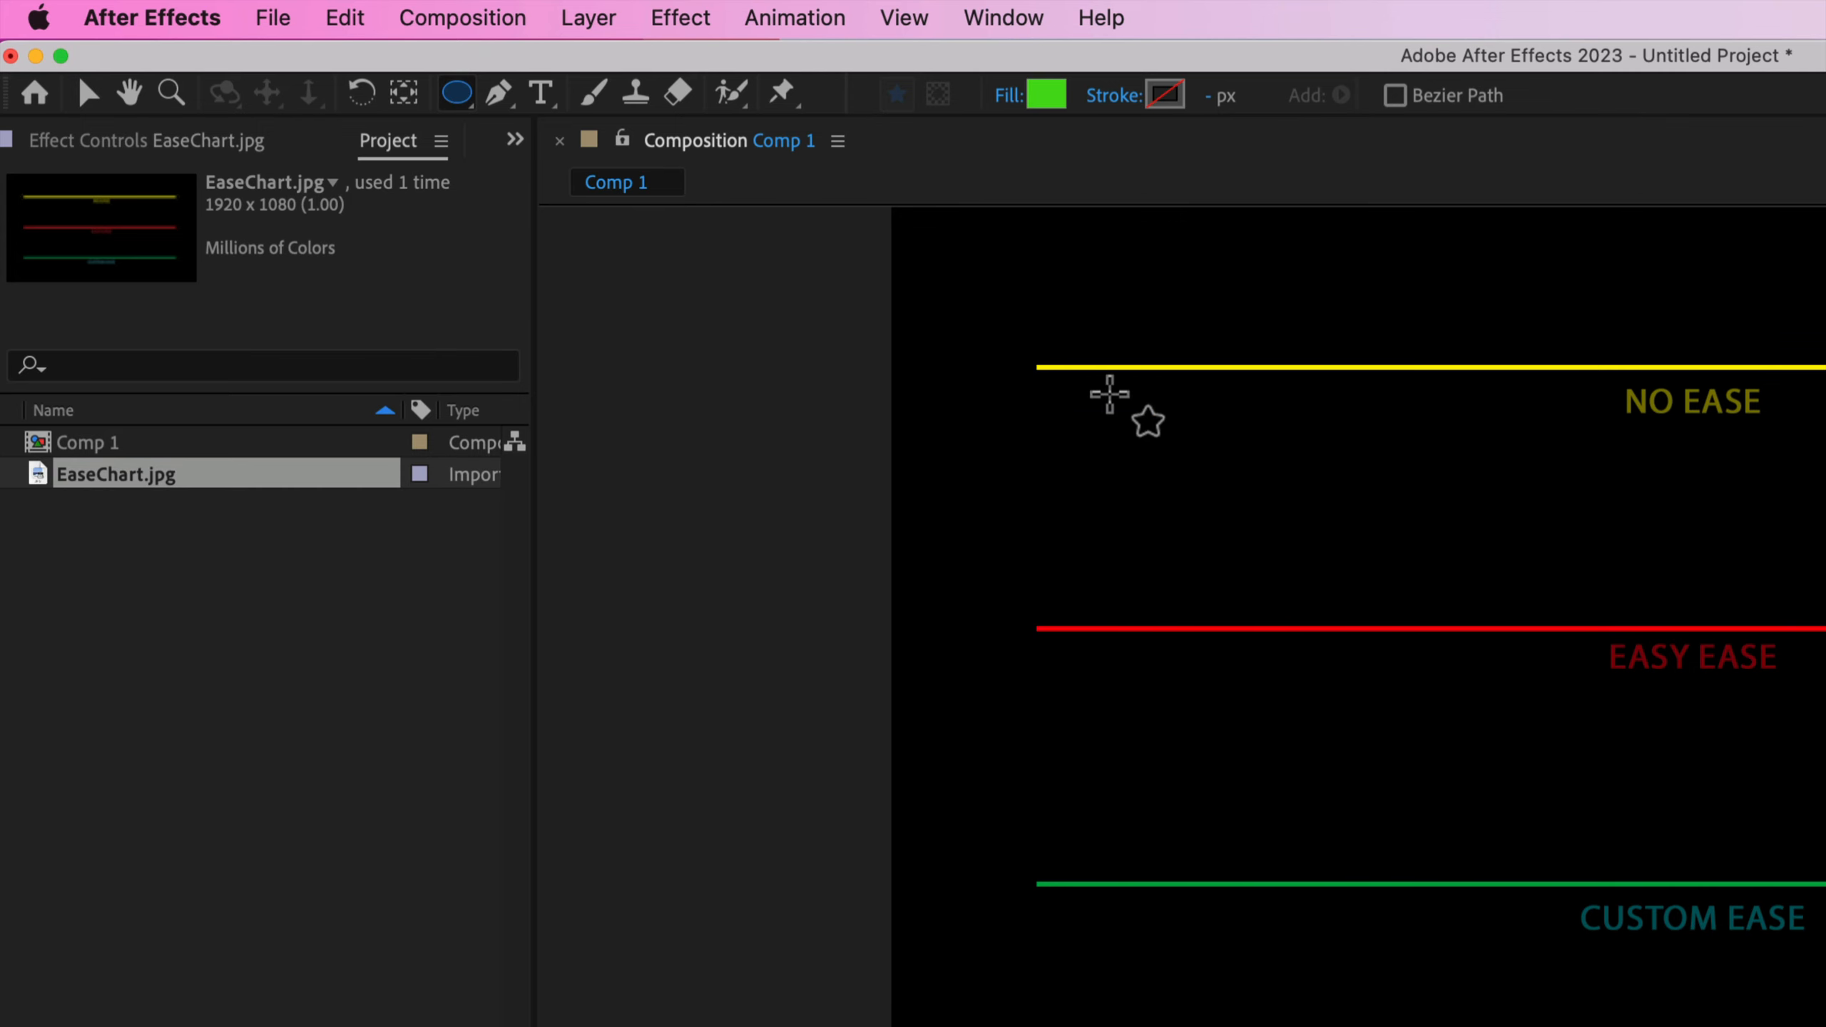
- Set the shape fill color to a bright golden yellow
click(1044, 100)
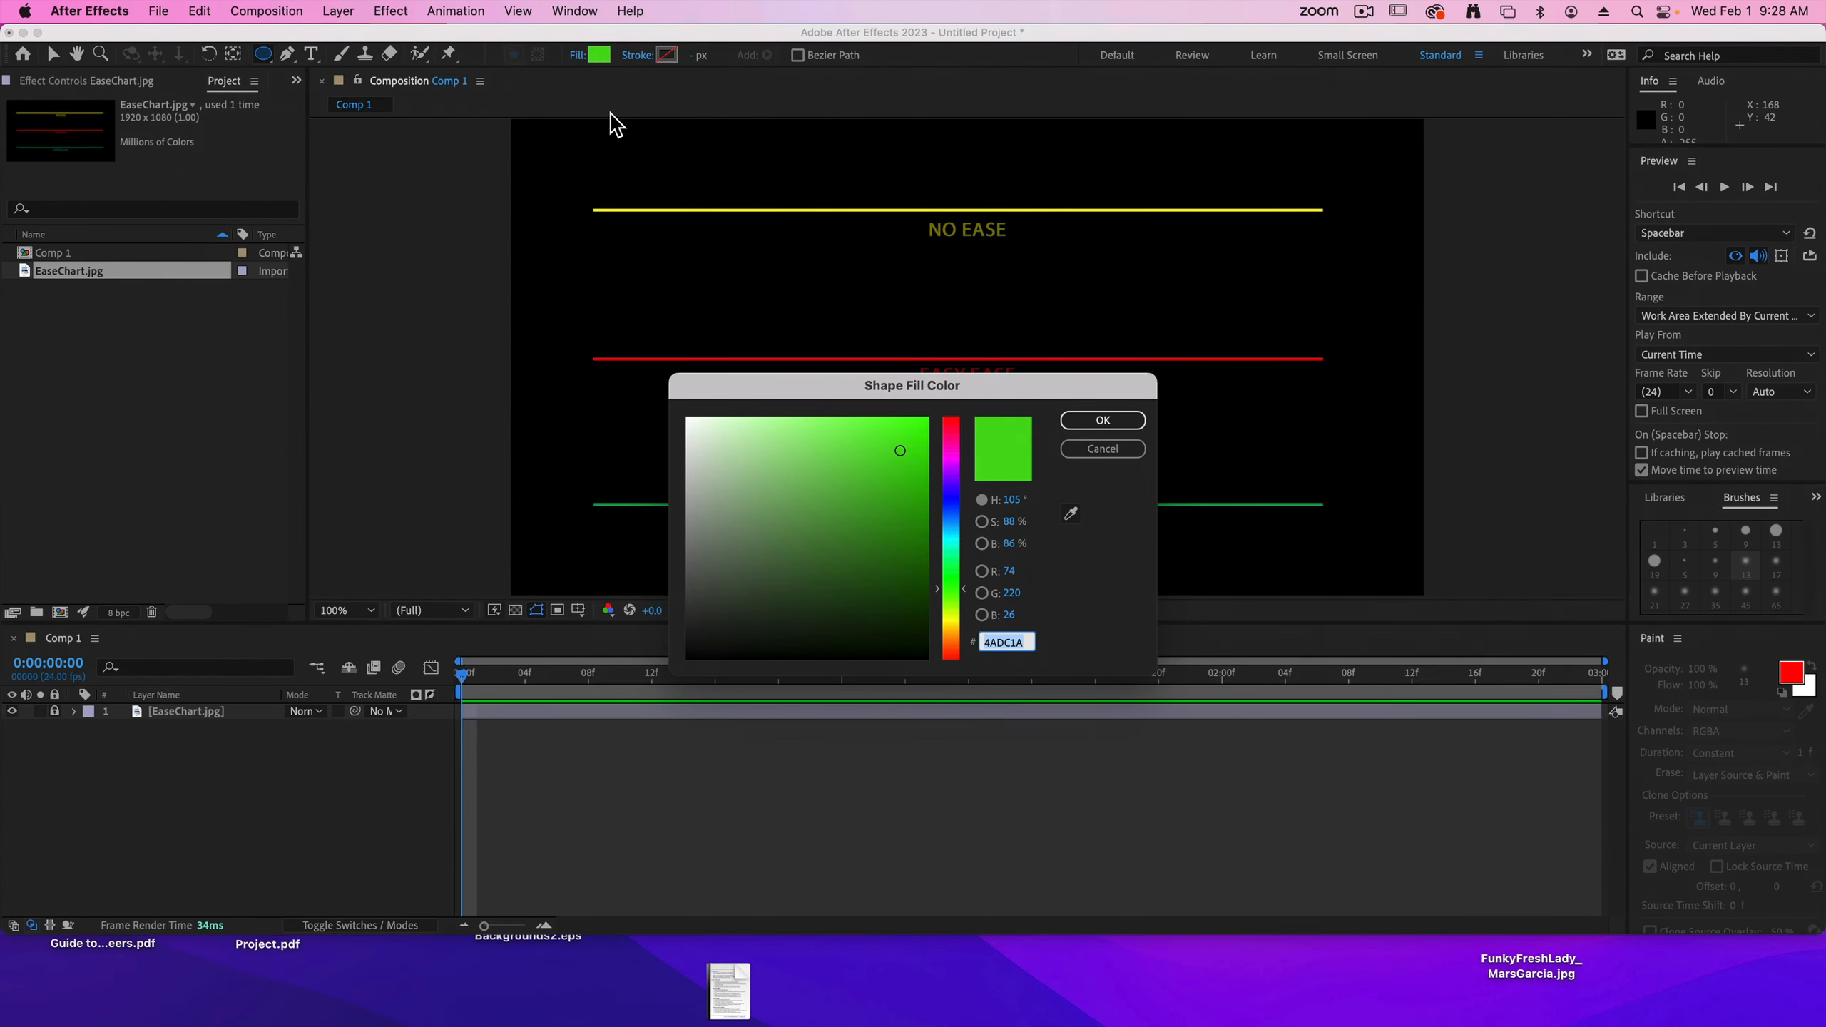
click(935, 621)
click(896, 419)
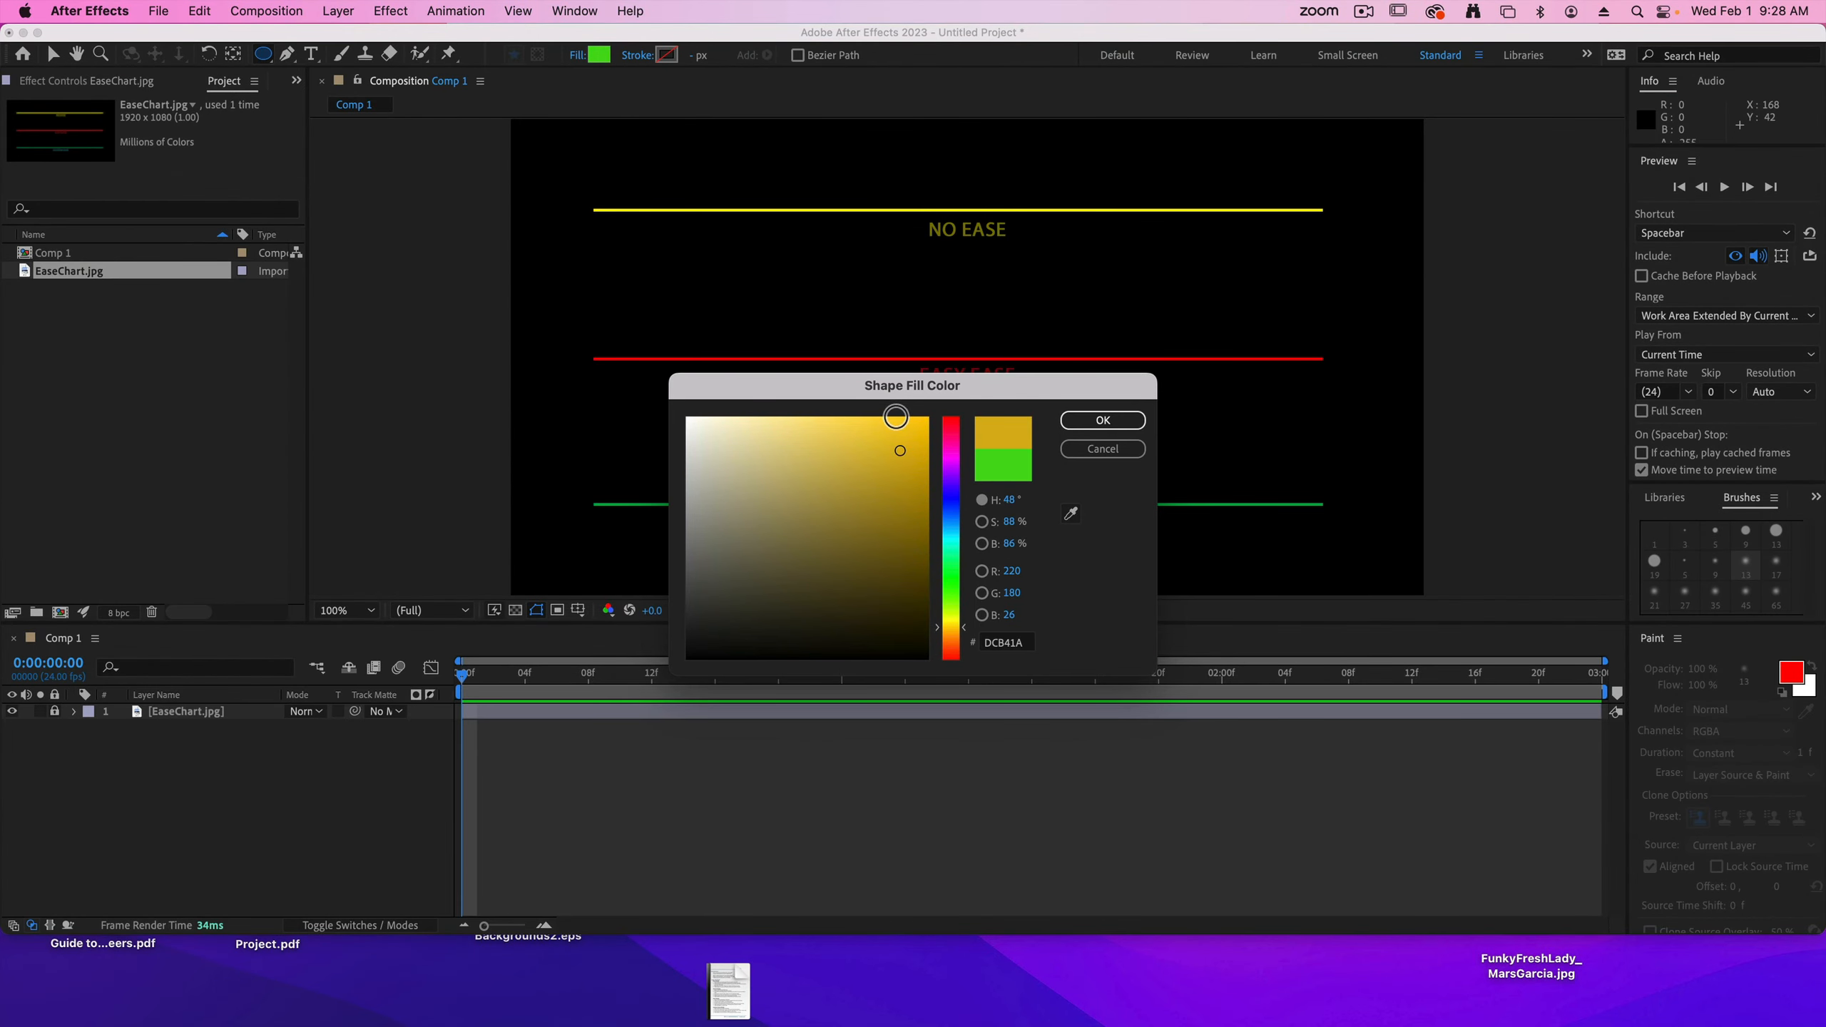
click(1094, 425)
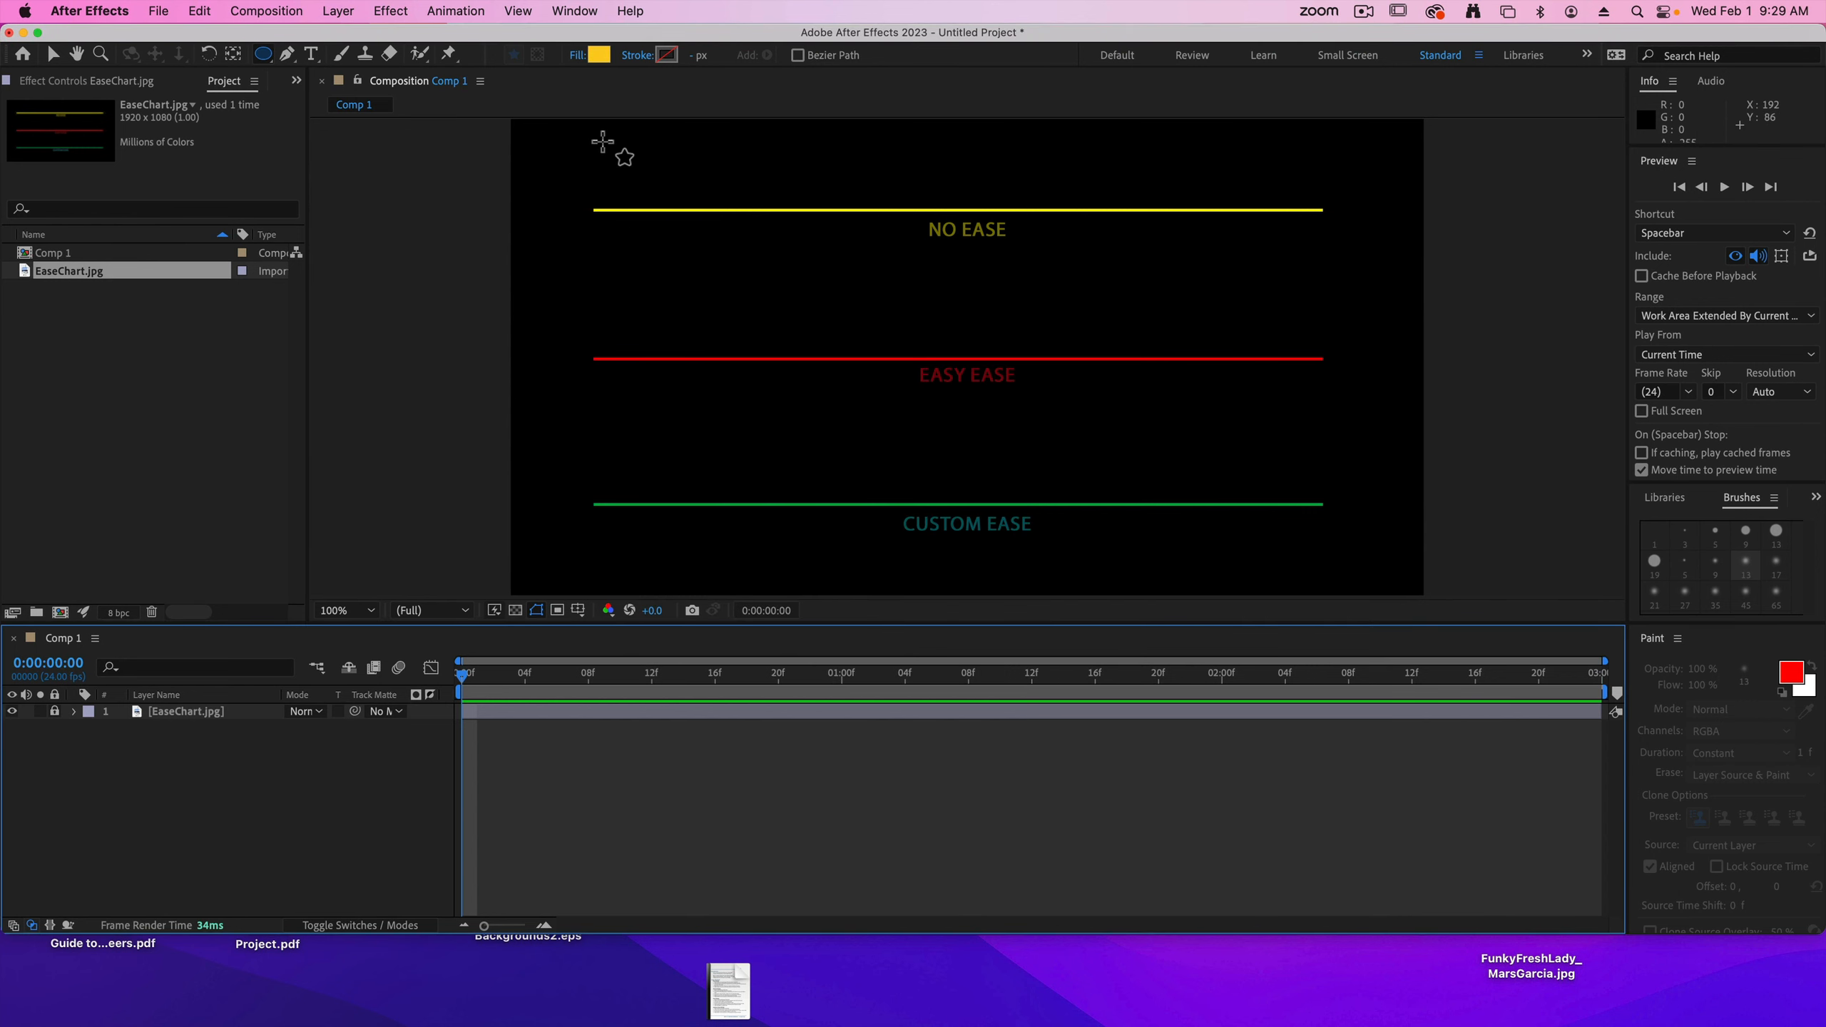
- Draw a small yellow circle just above the start of the NO EASE line and deselect it
drag(595, 131, 659, 200)
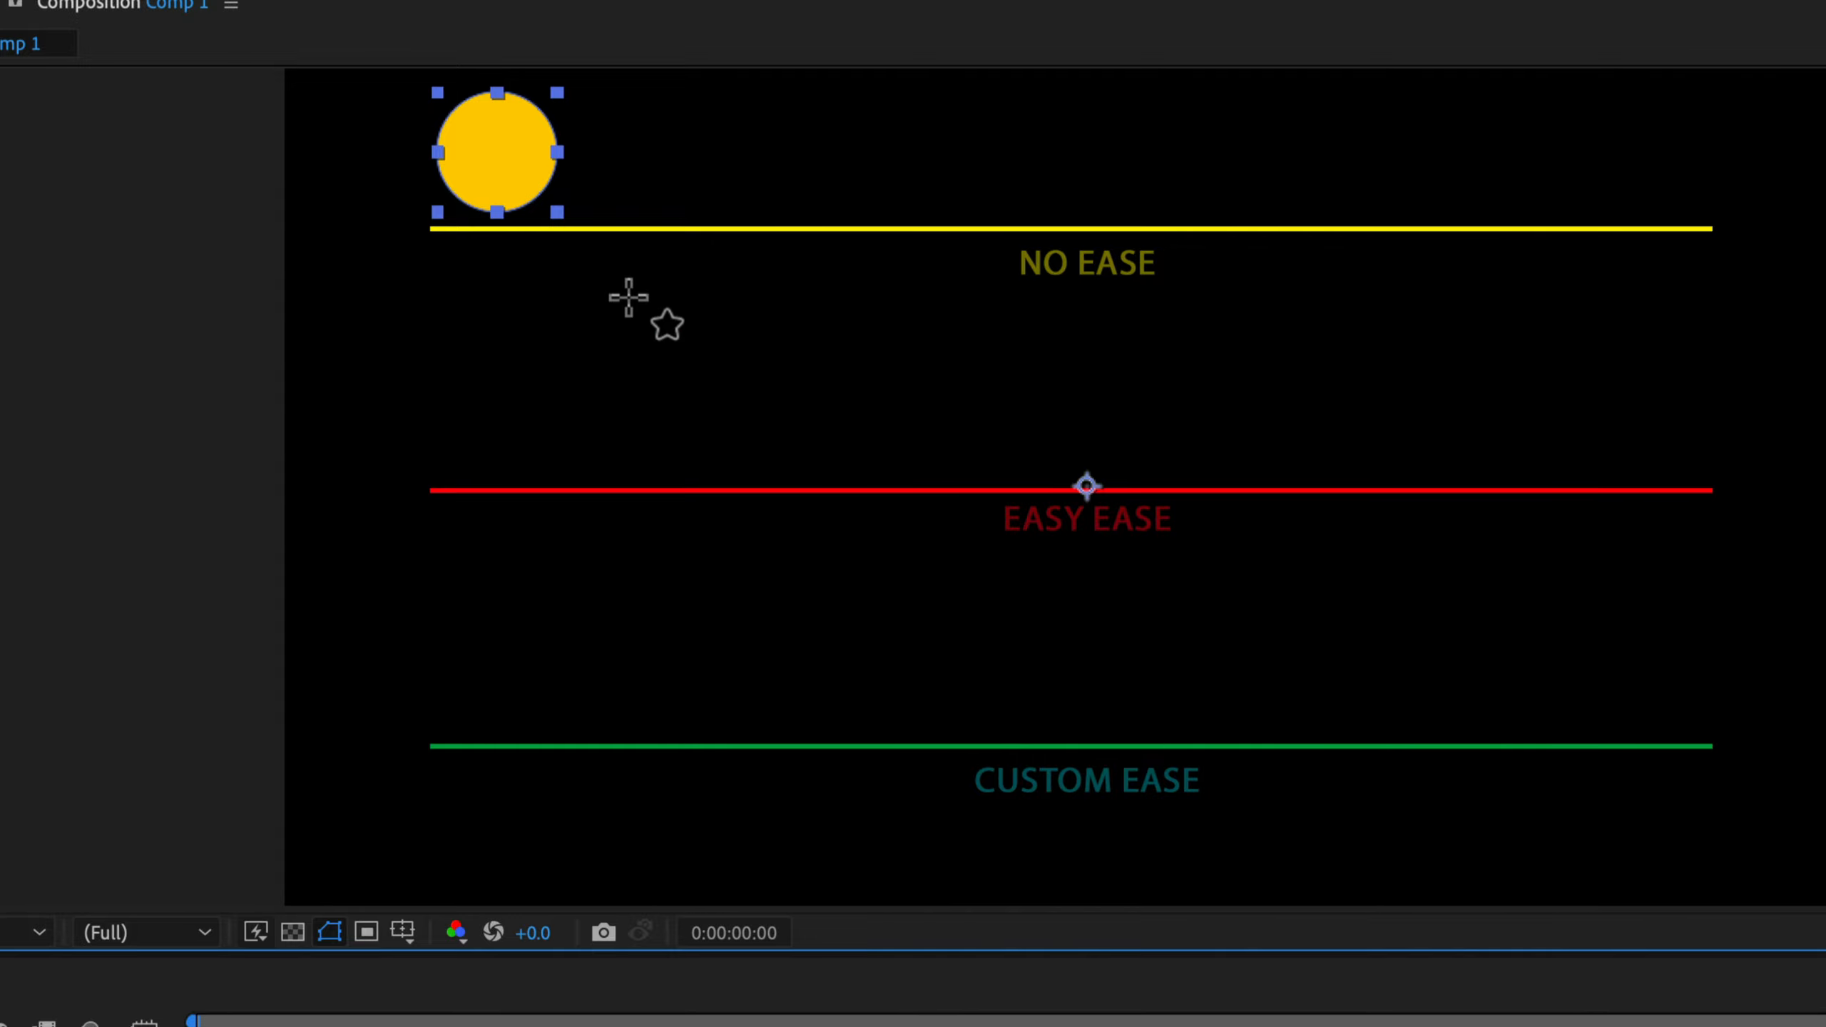
key(v)
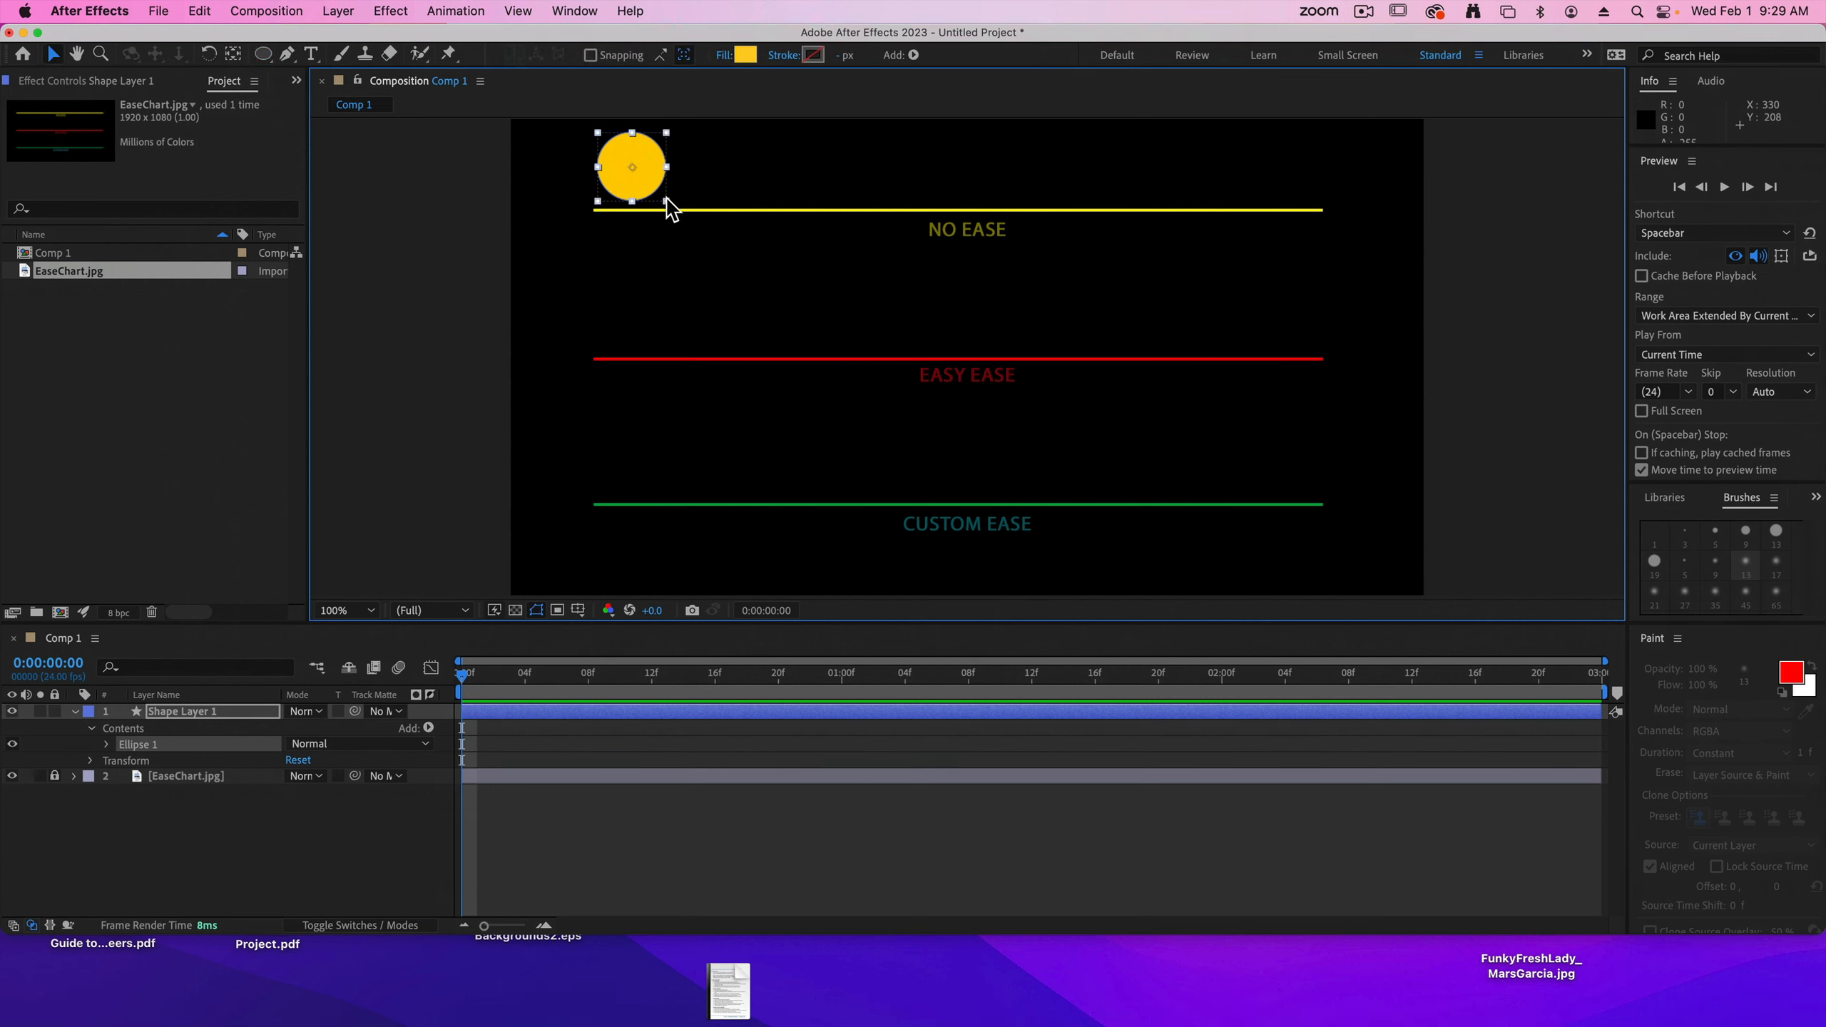
click(344, 209)
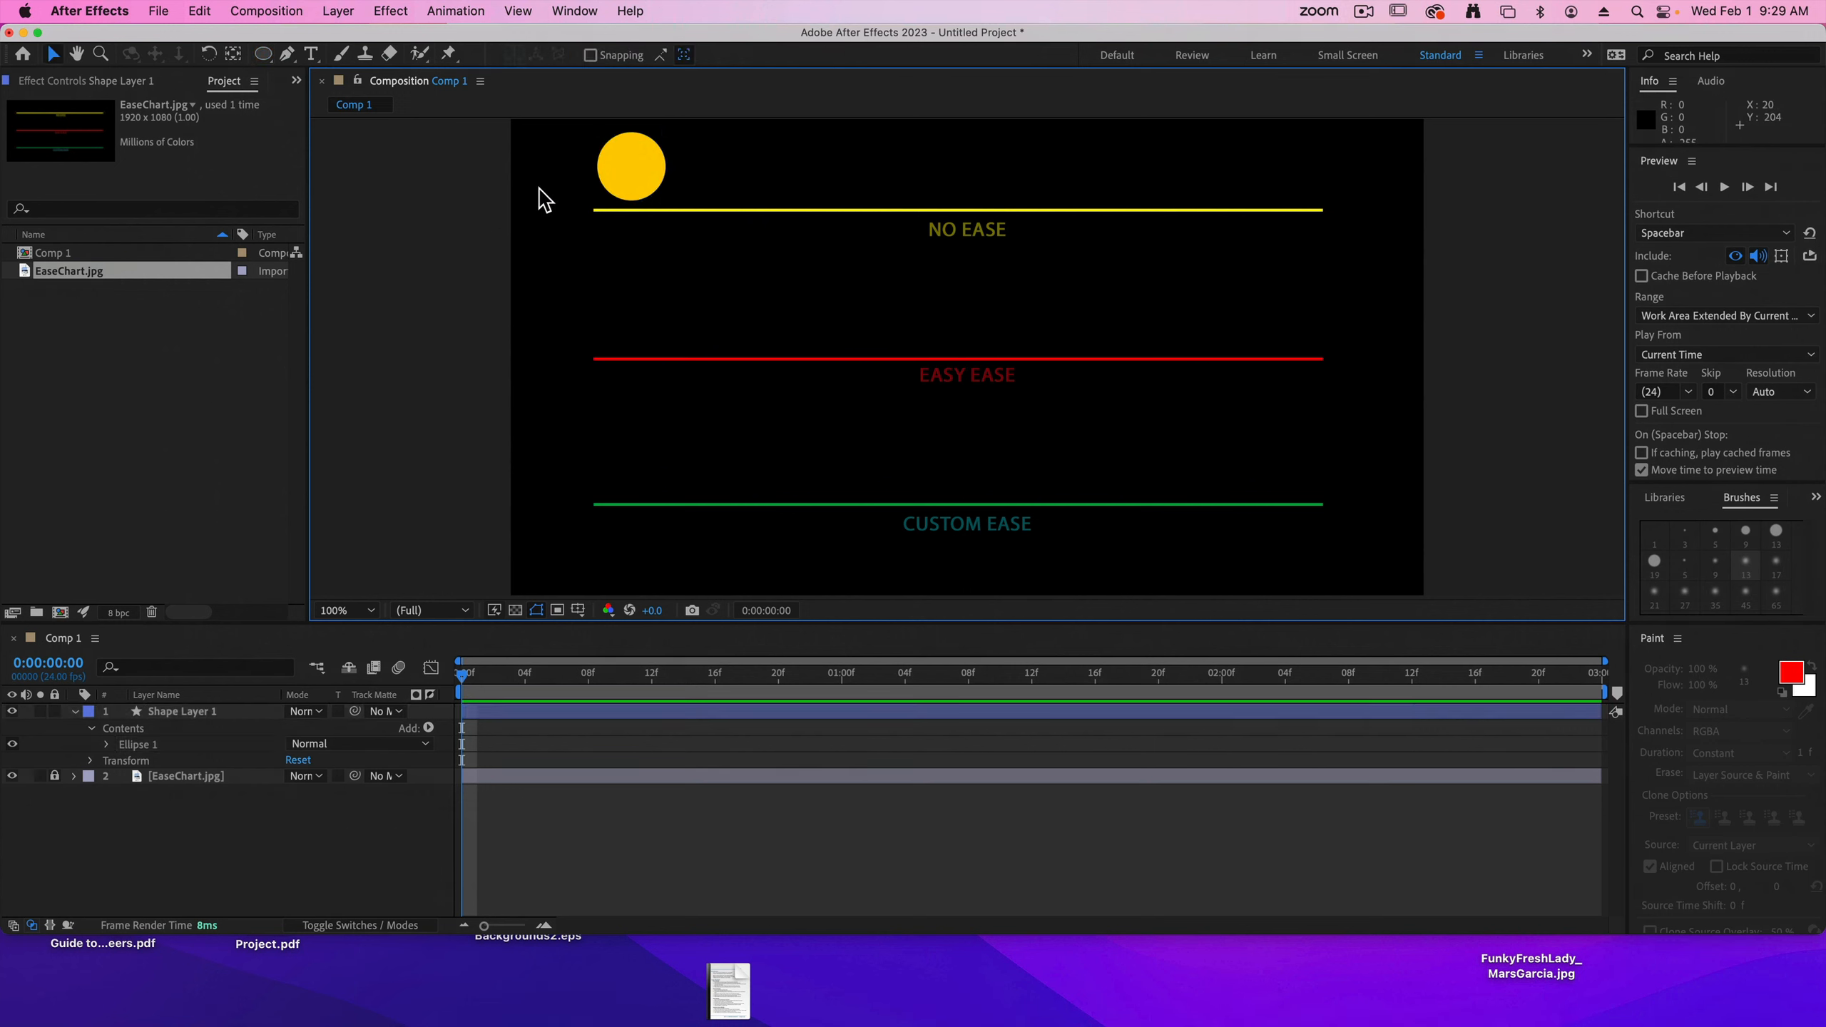
- Select the yellow circle and center its anchor point in the layer content
drag(648, 189, 705, 298)
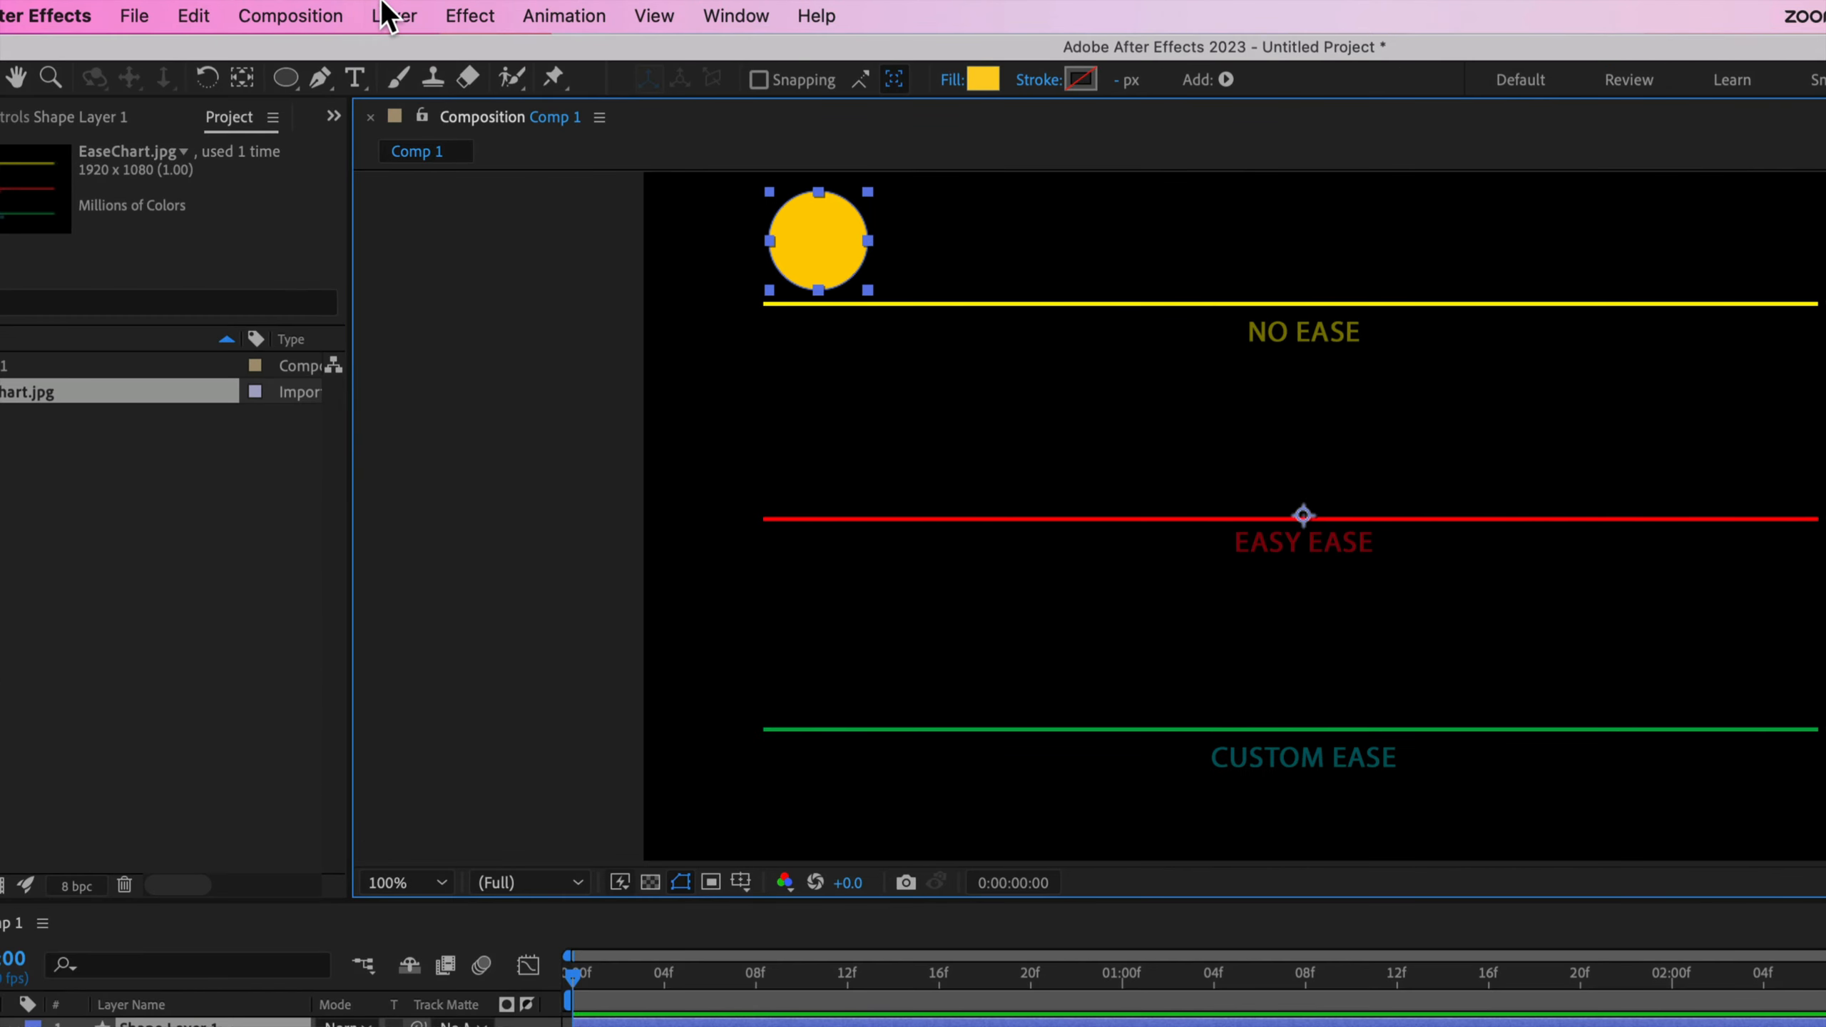
click(337, 8)
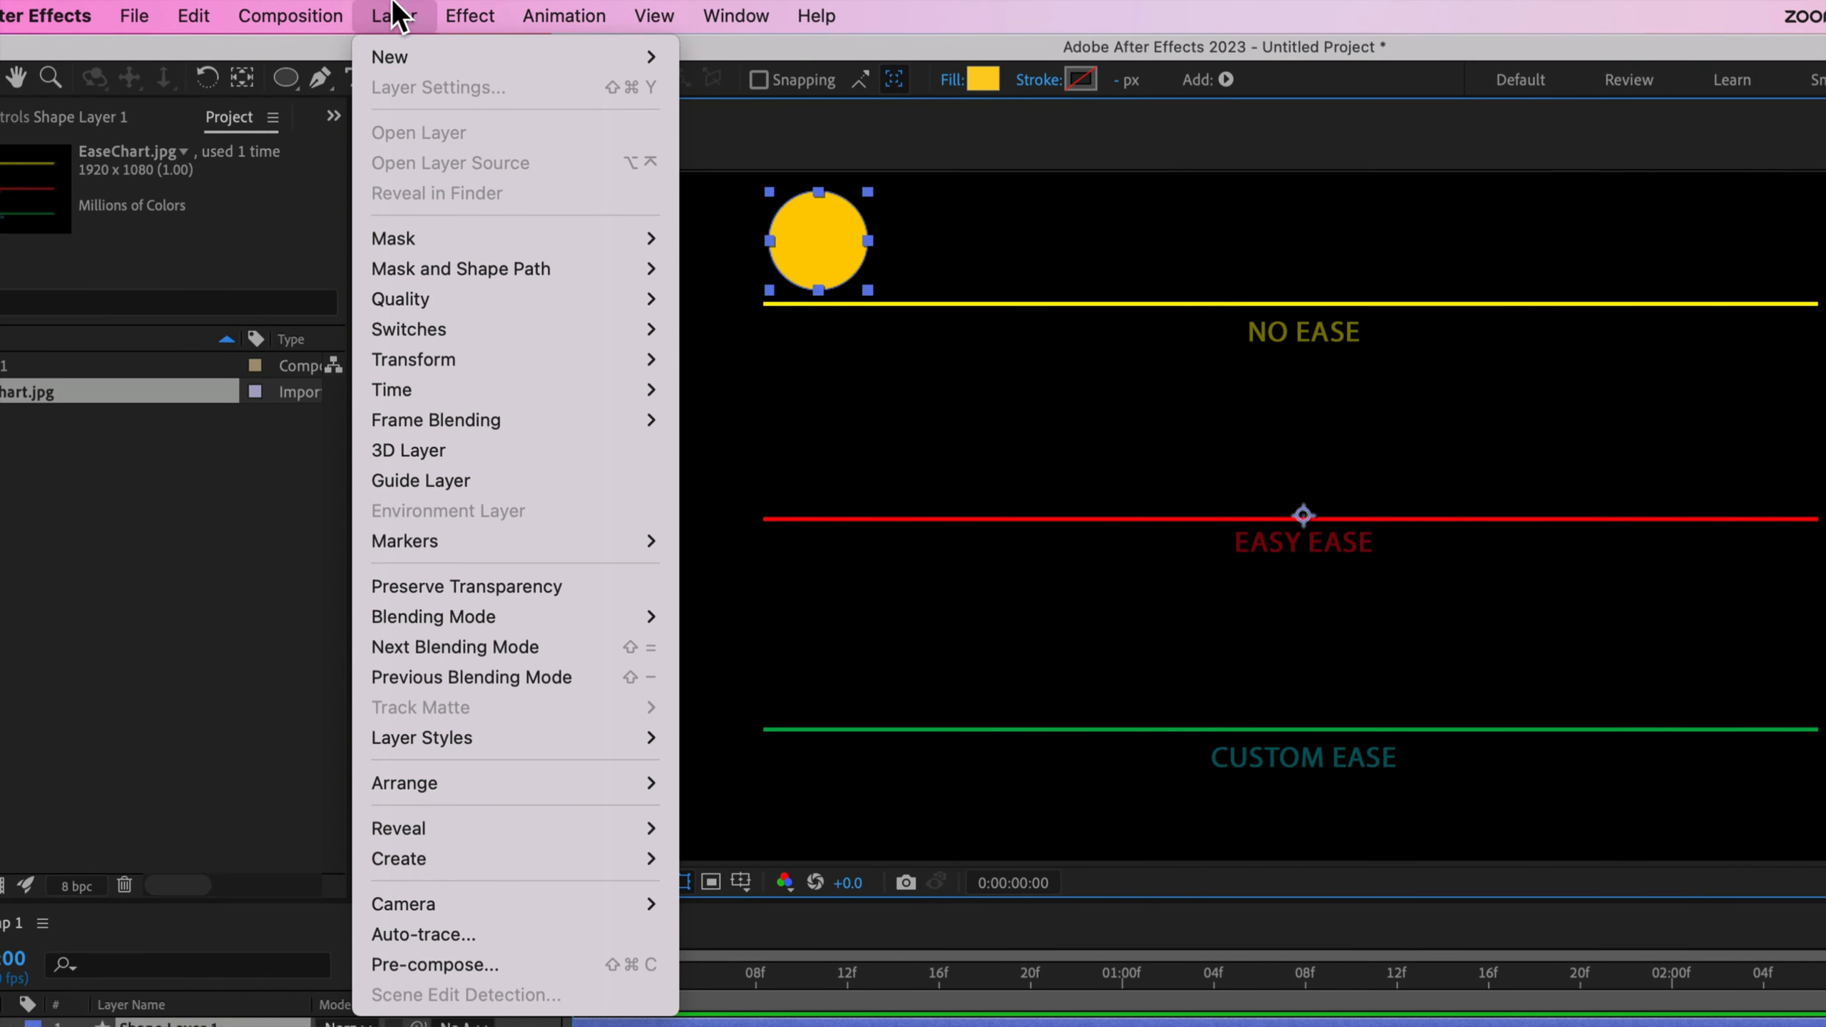
mouse_move(468, 376)
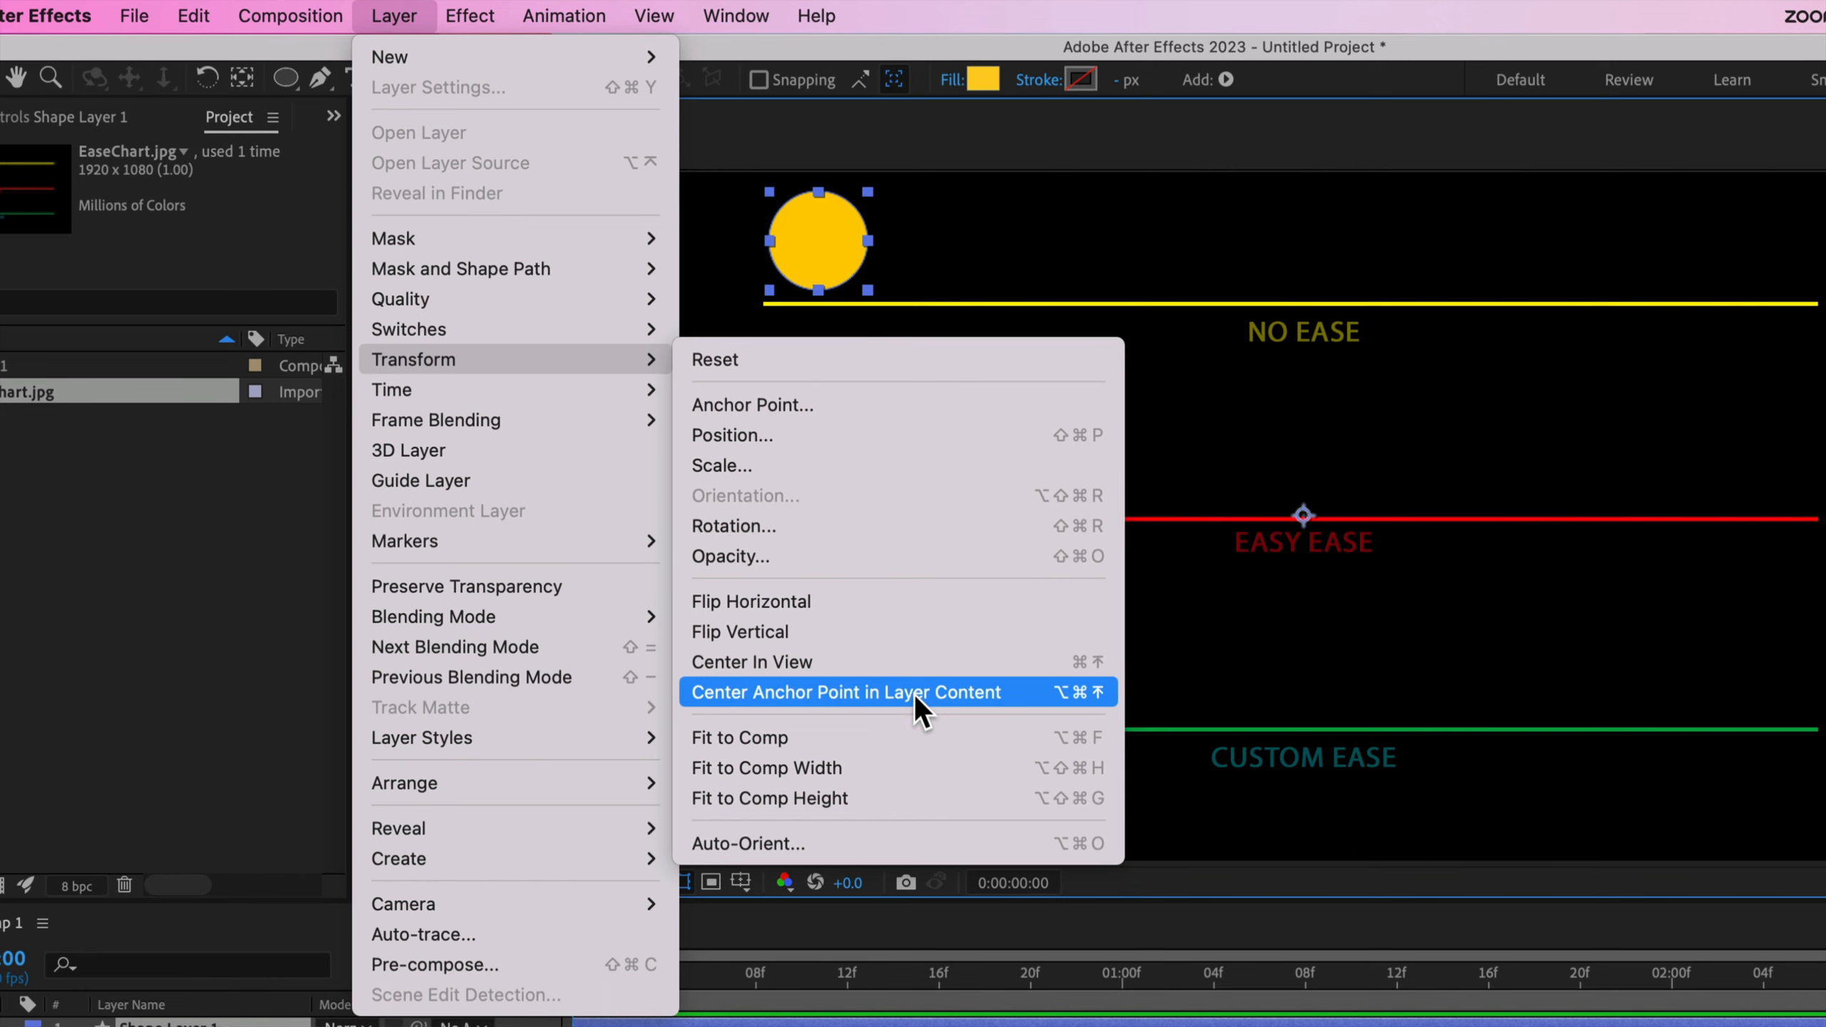
click(1098, 697)
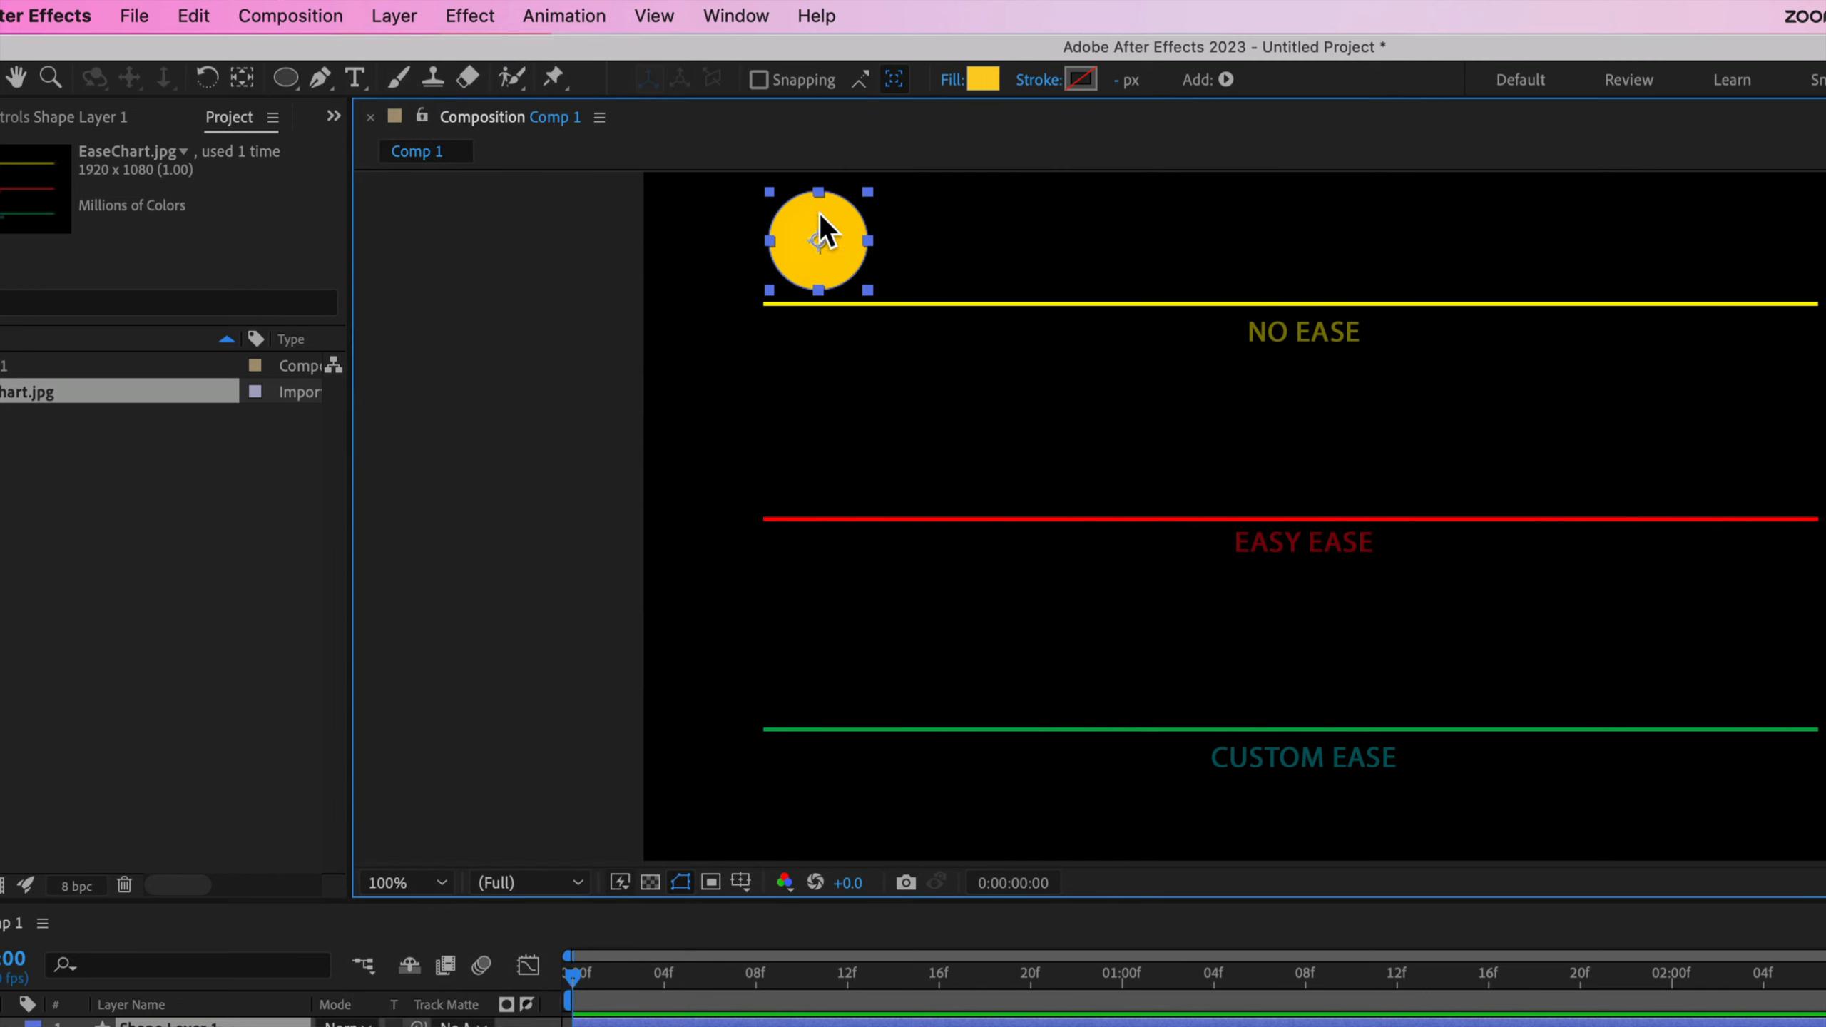
- Try resizing the yellow circle from its corner and undo the change
click(867, 291)
key(comma)
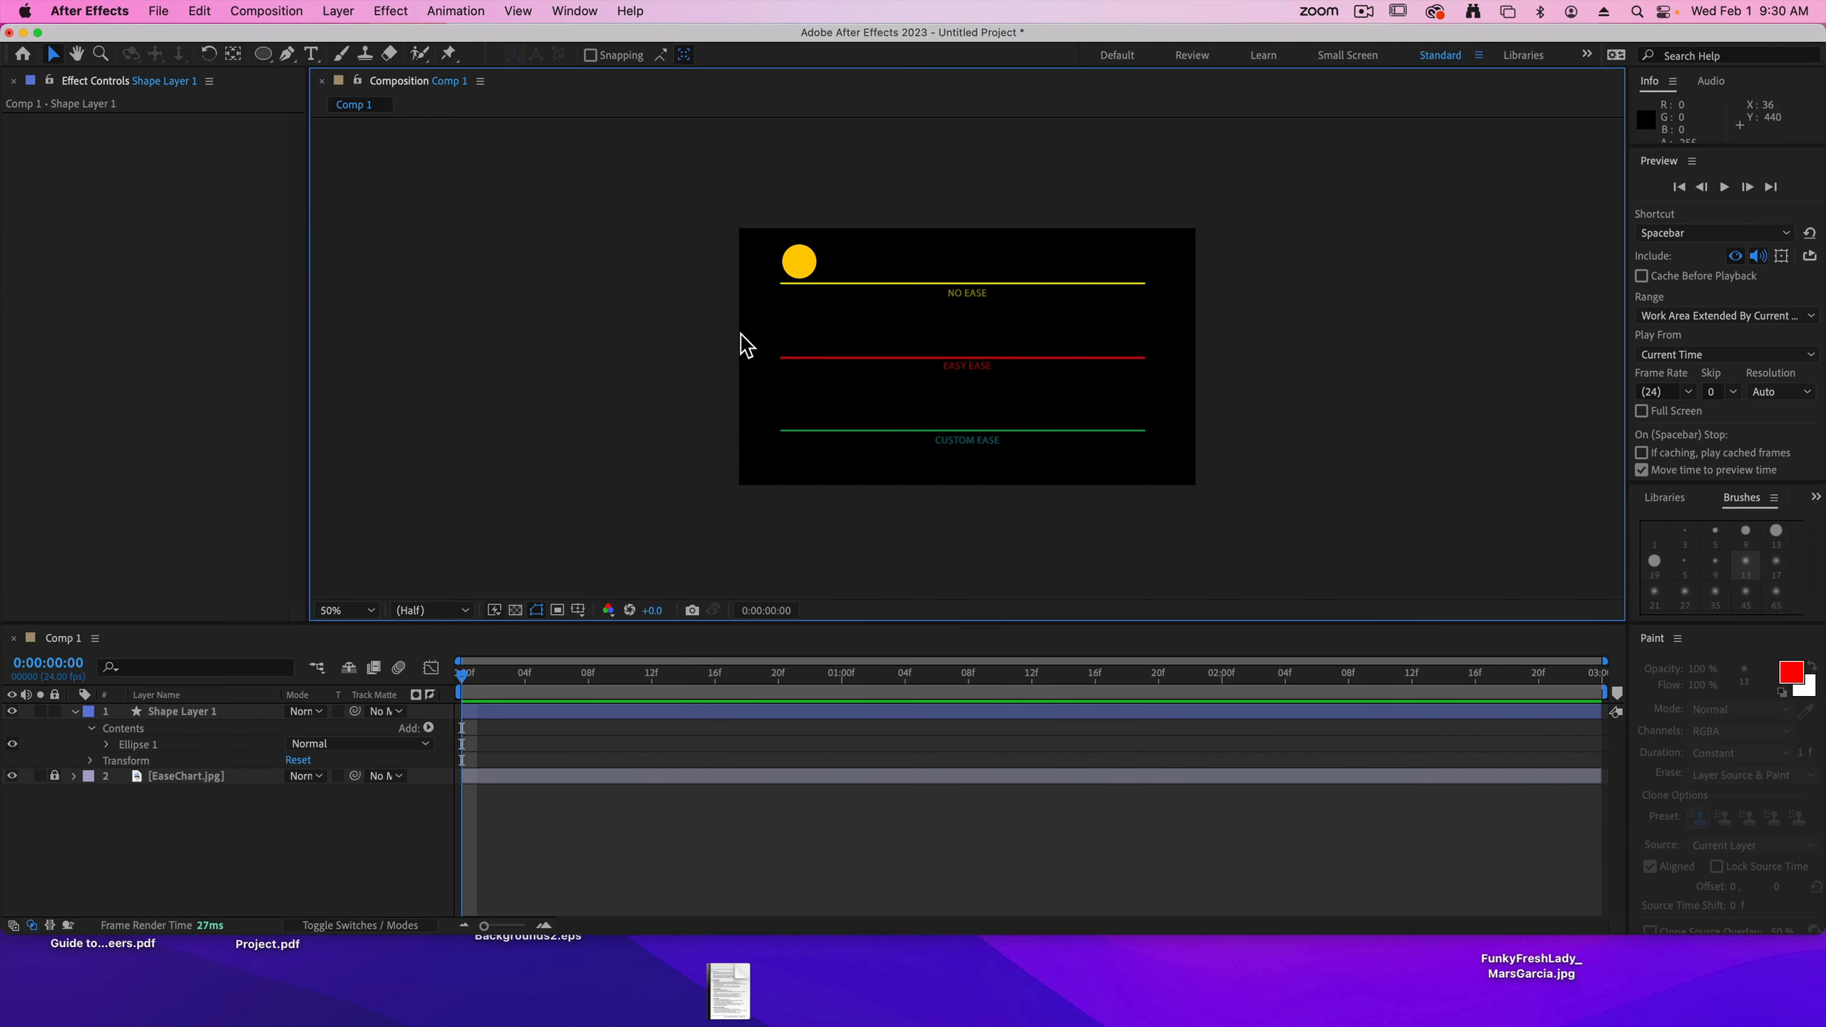
key(period)
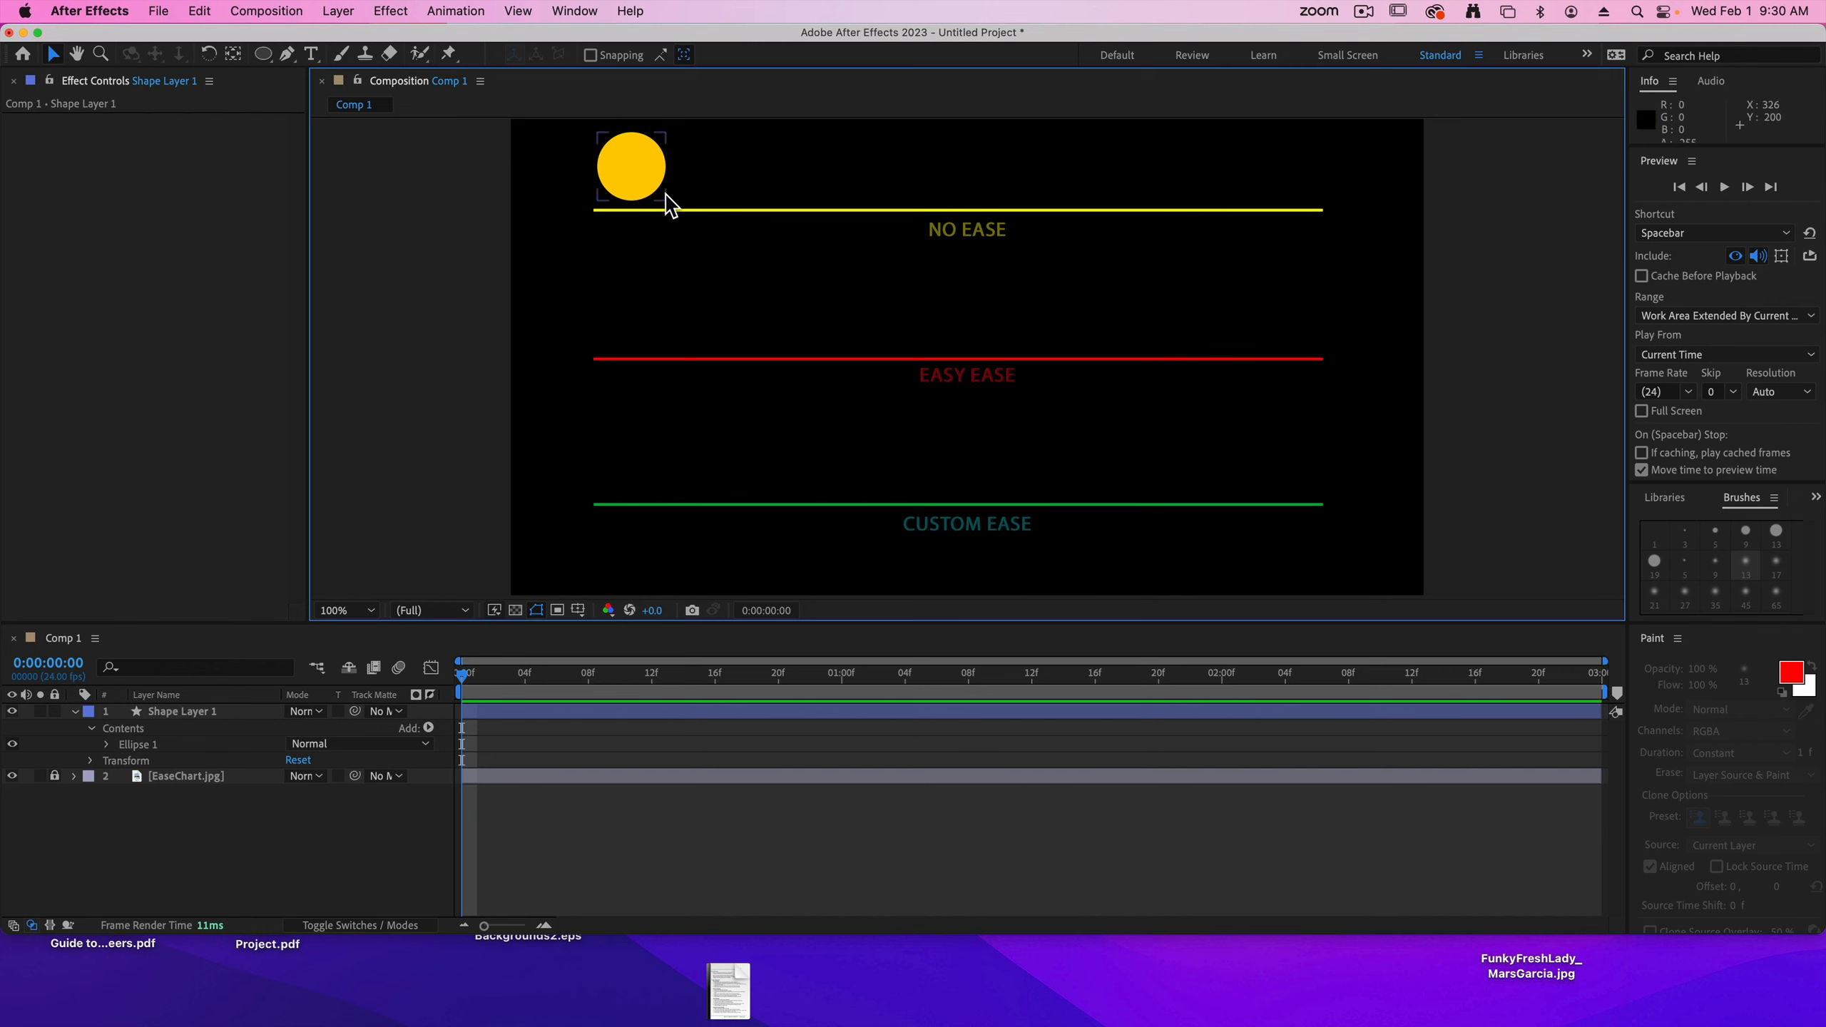
click(666, 200)
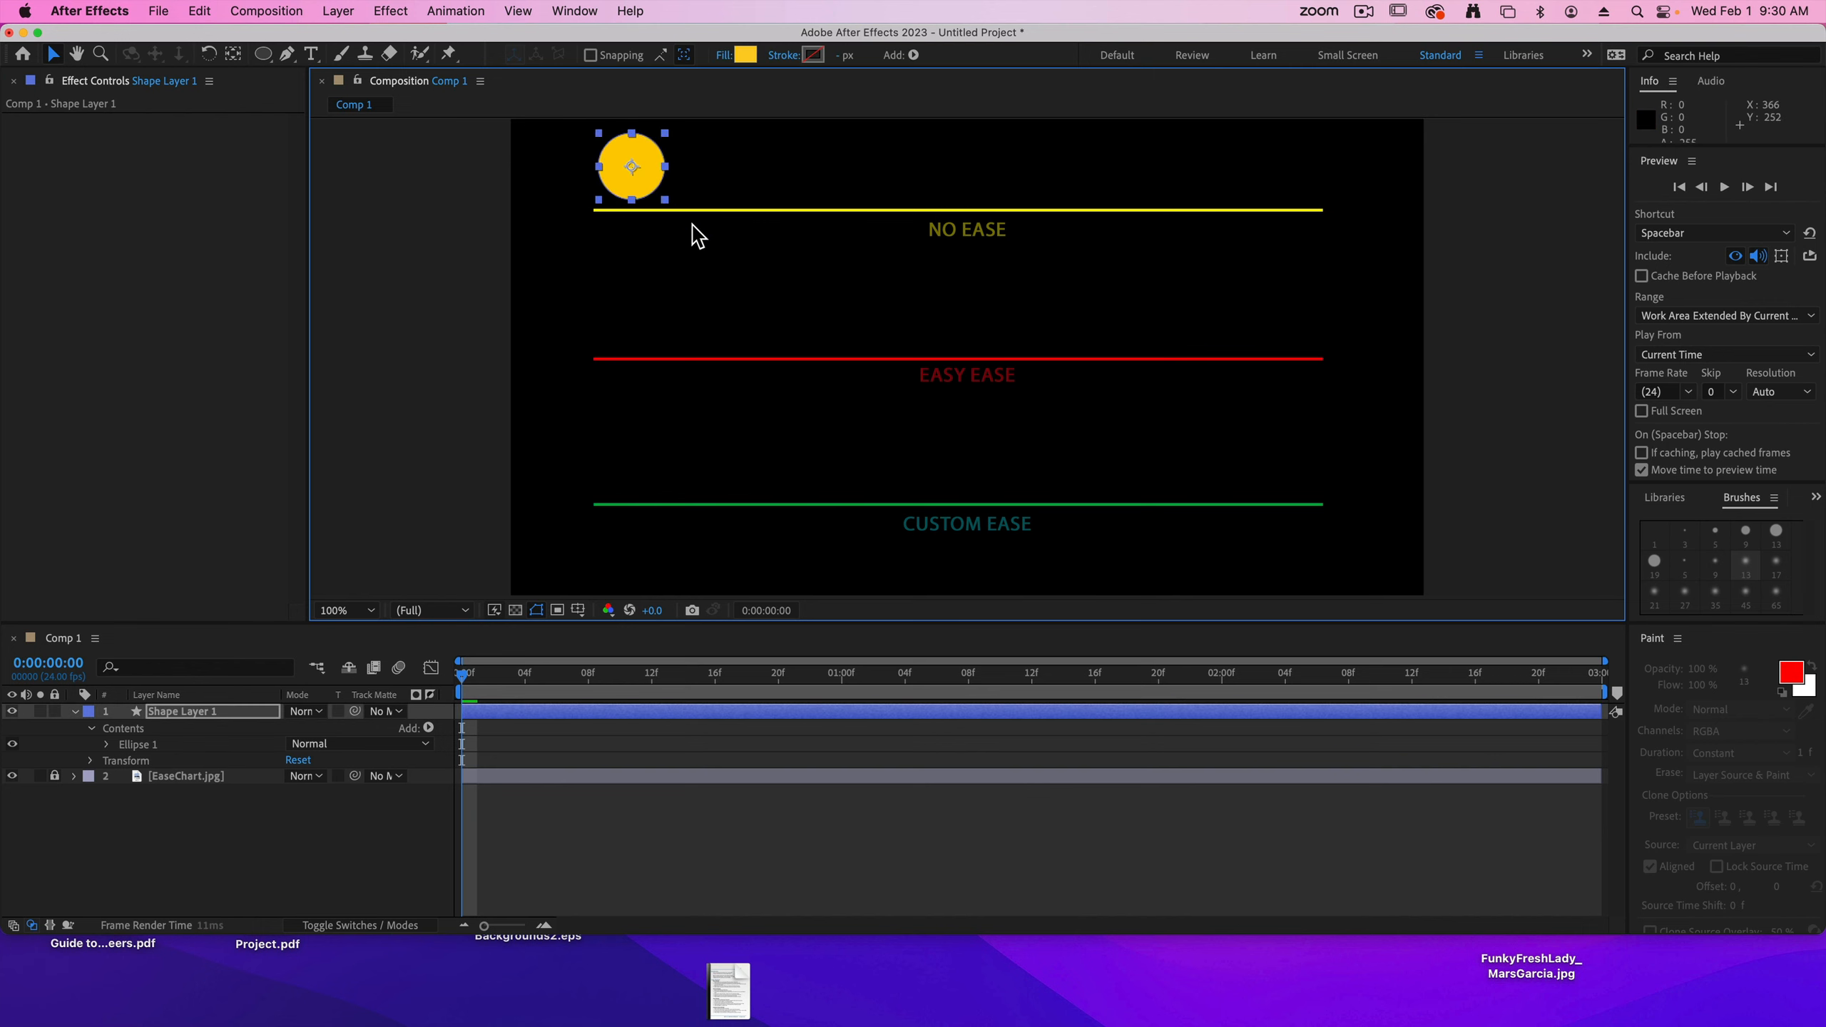
mouse_move(693, 223)
mouse_down()
mouse_move(662, 205)
mouse_move(704, 241)
mouse_up()
key(super+z)
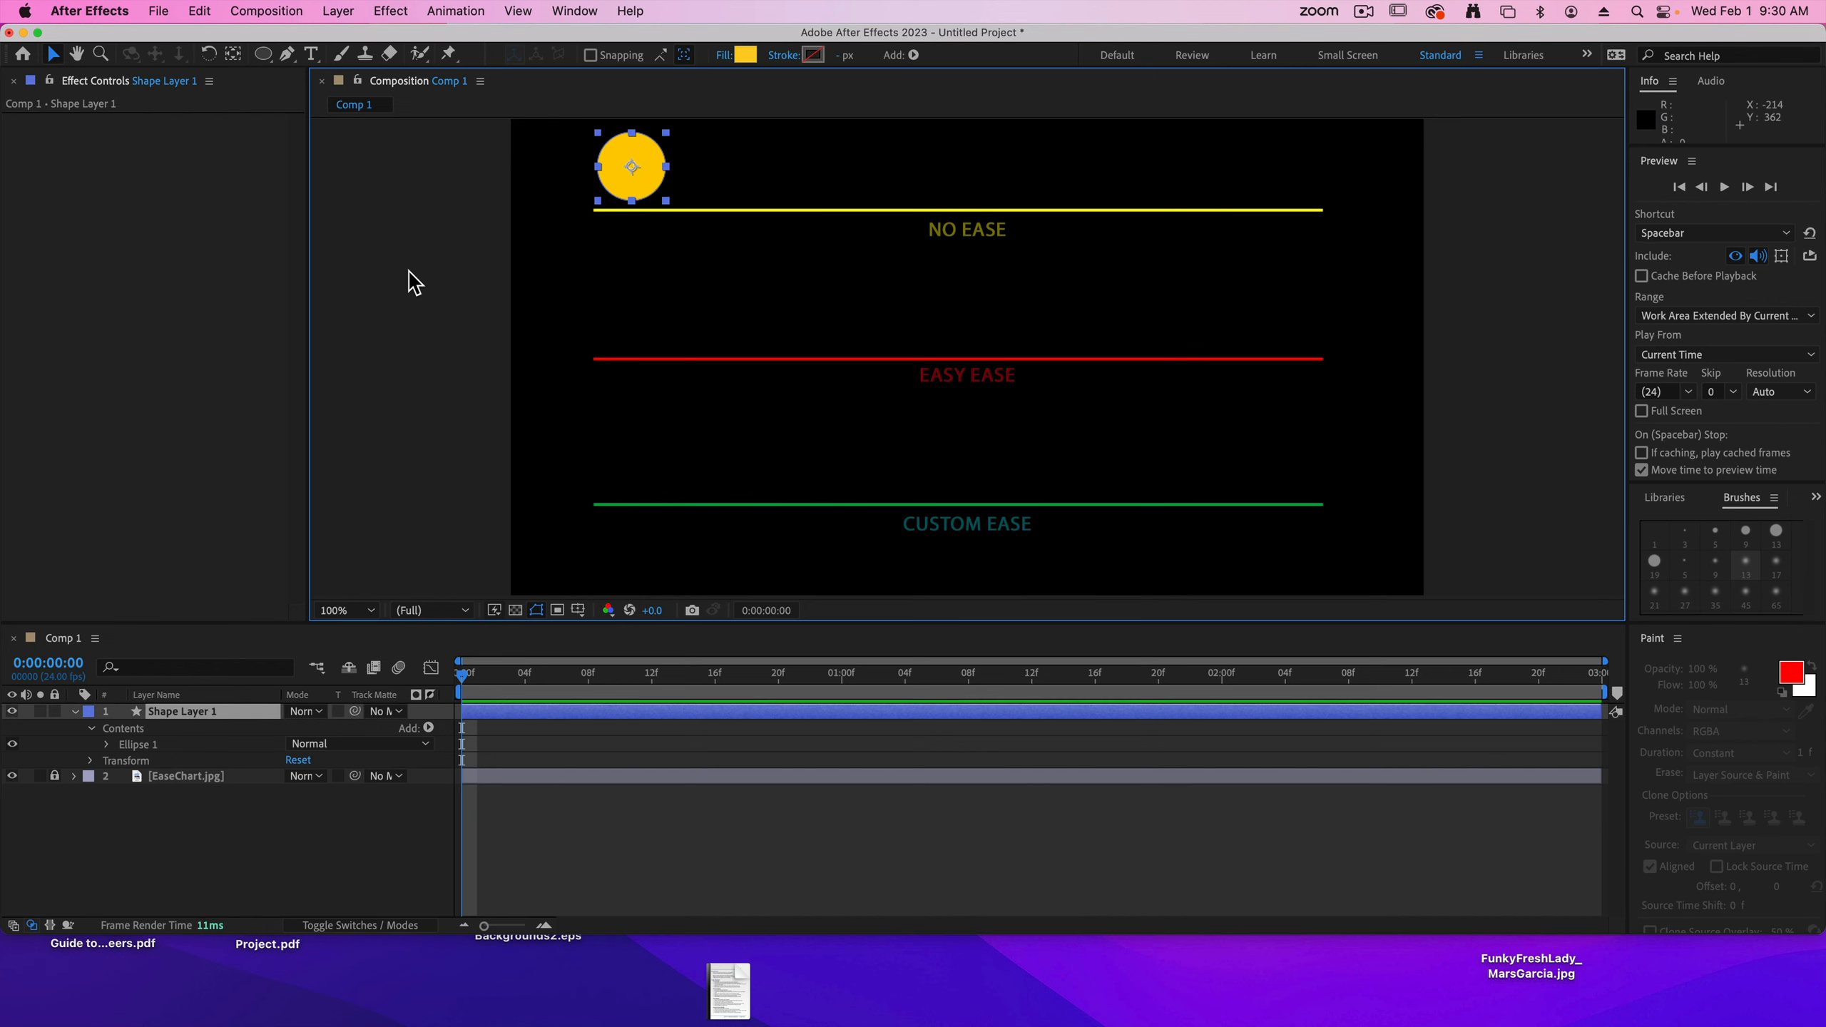
- Enable Center Anchor Point in New Shape Layers in the General preferences
key(super+0)
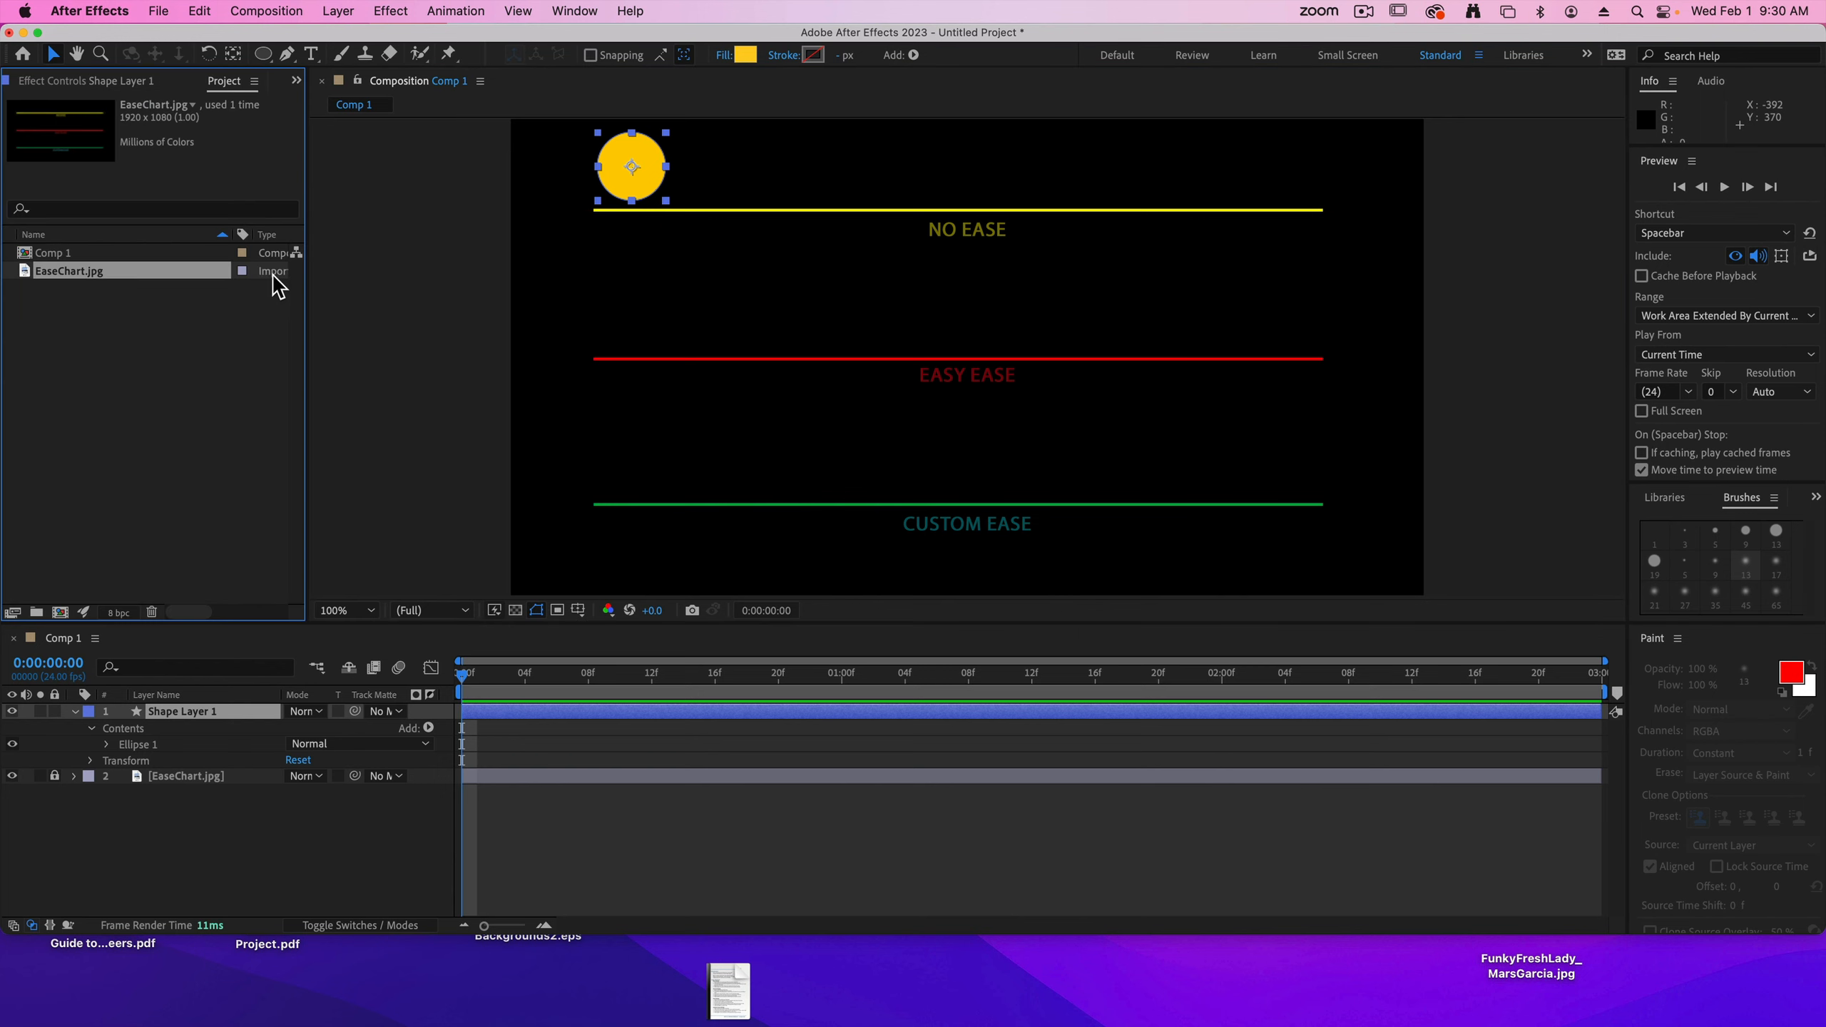
click(563, 266)
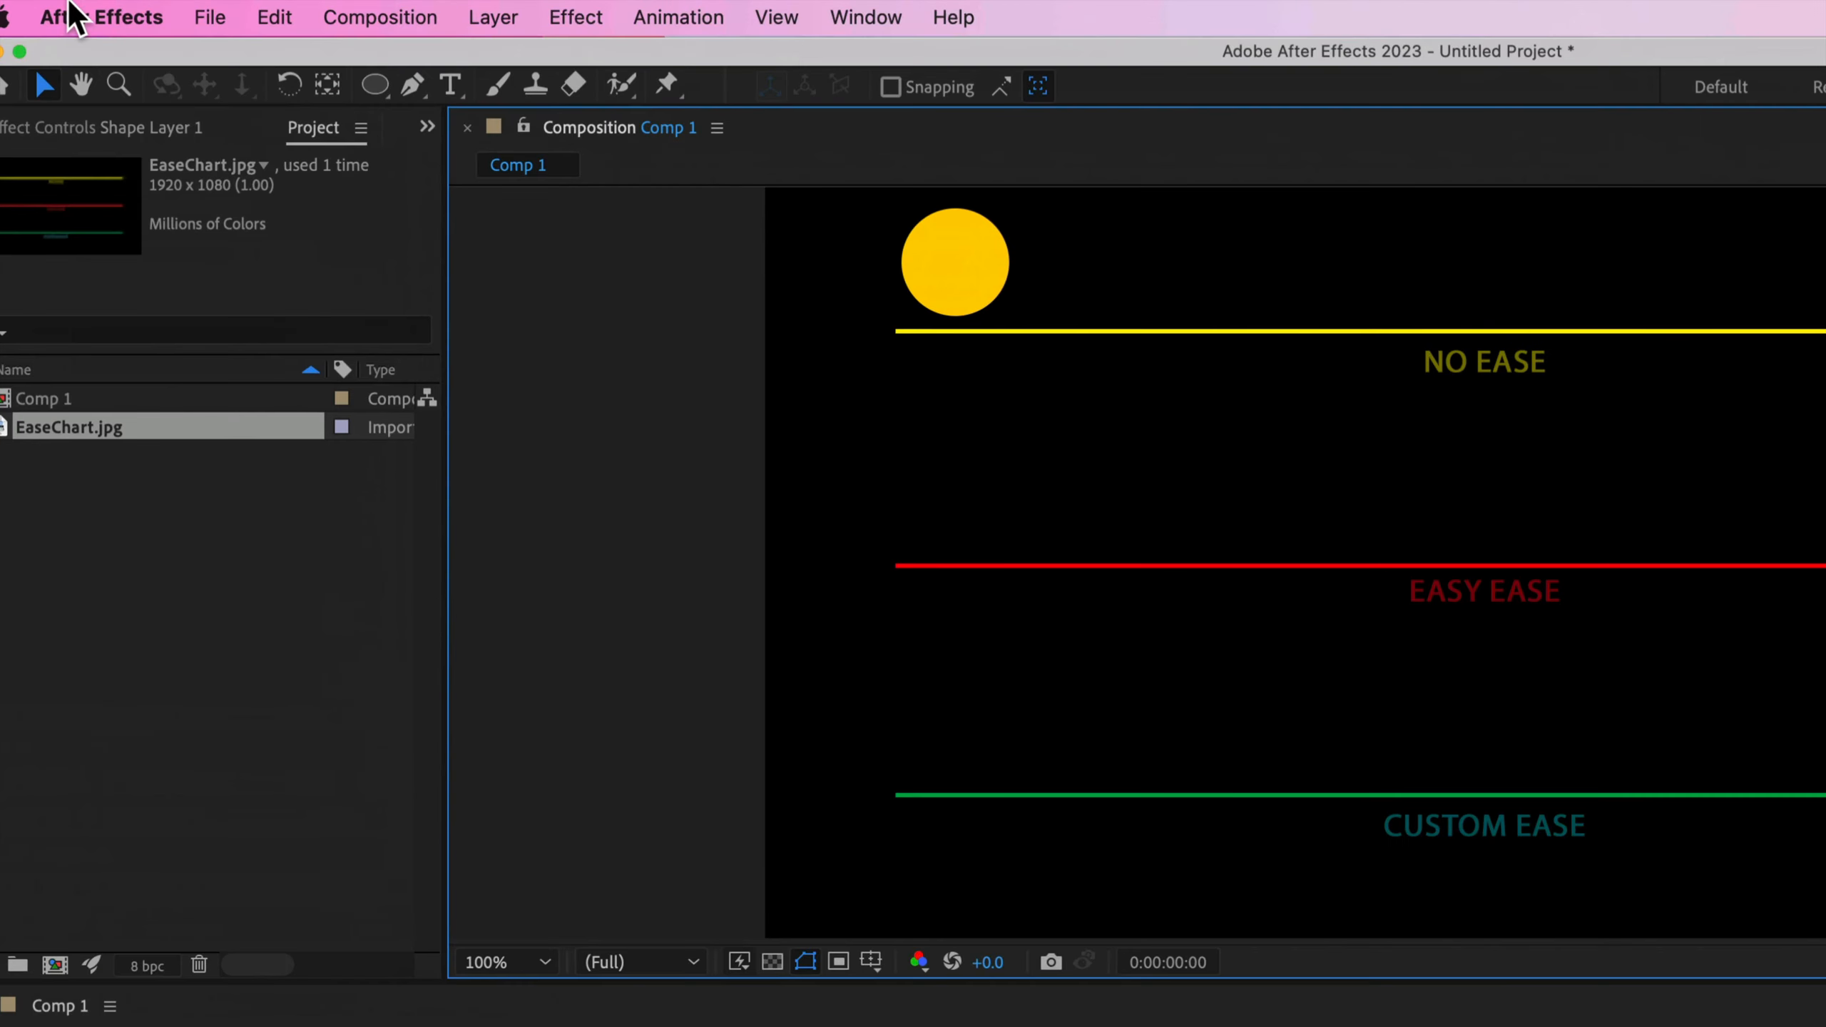
click(73, 13)
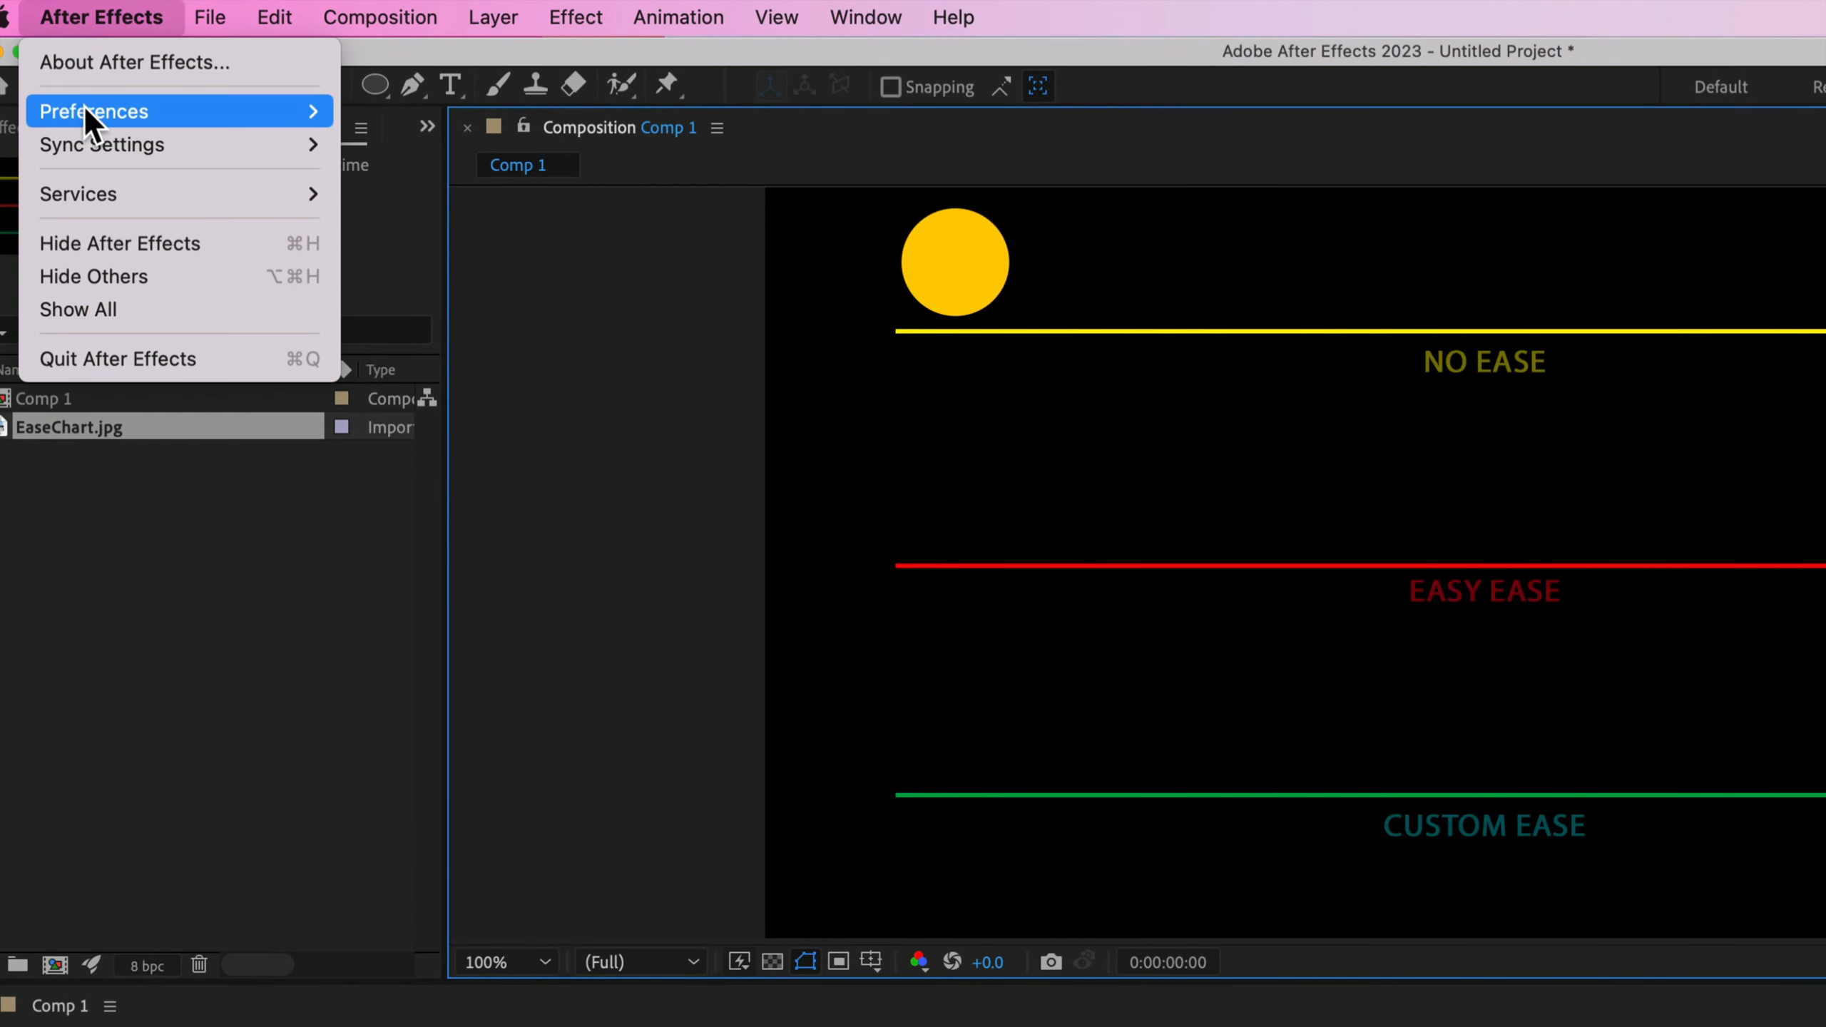
mouse_move(85, 112)
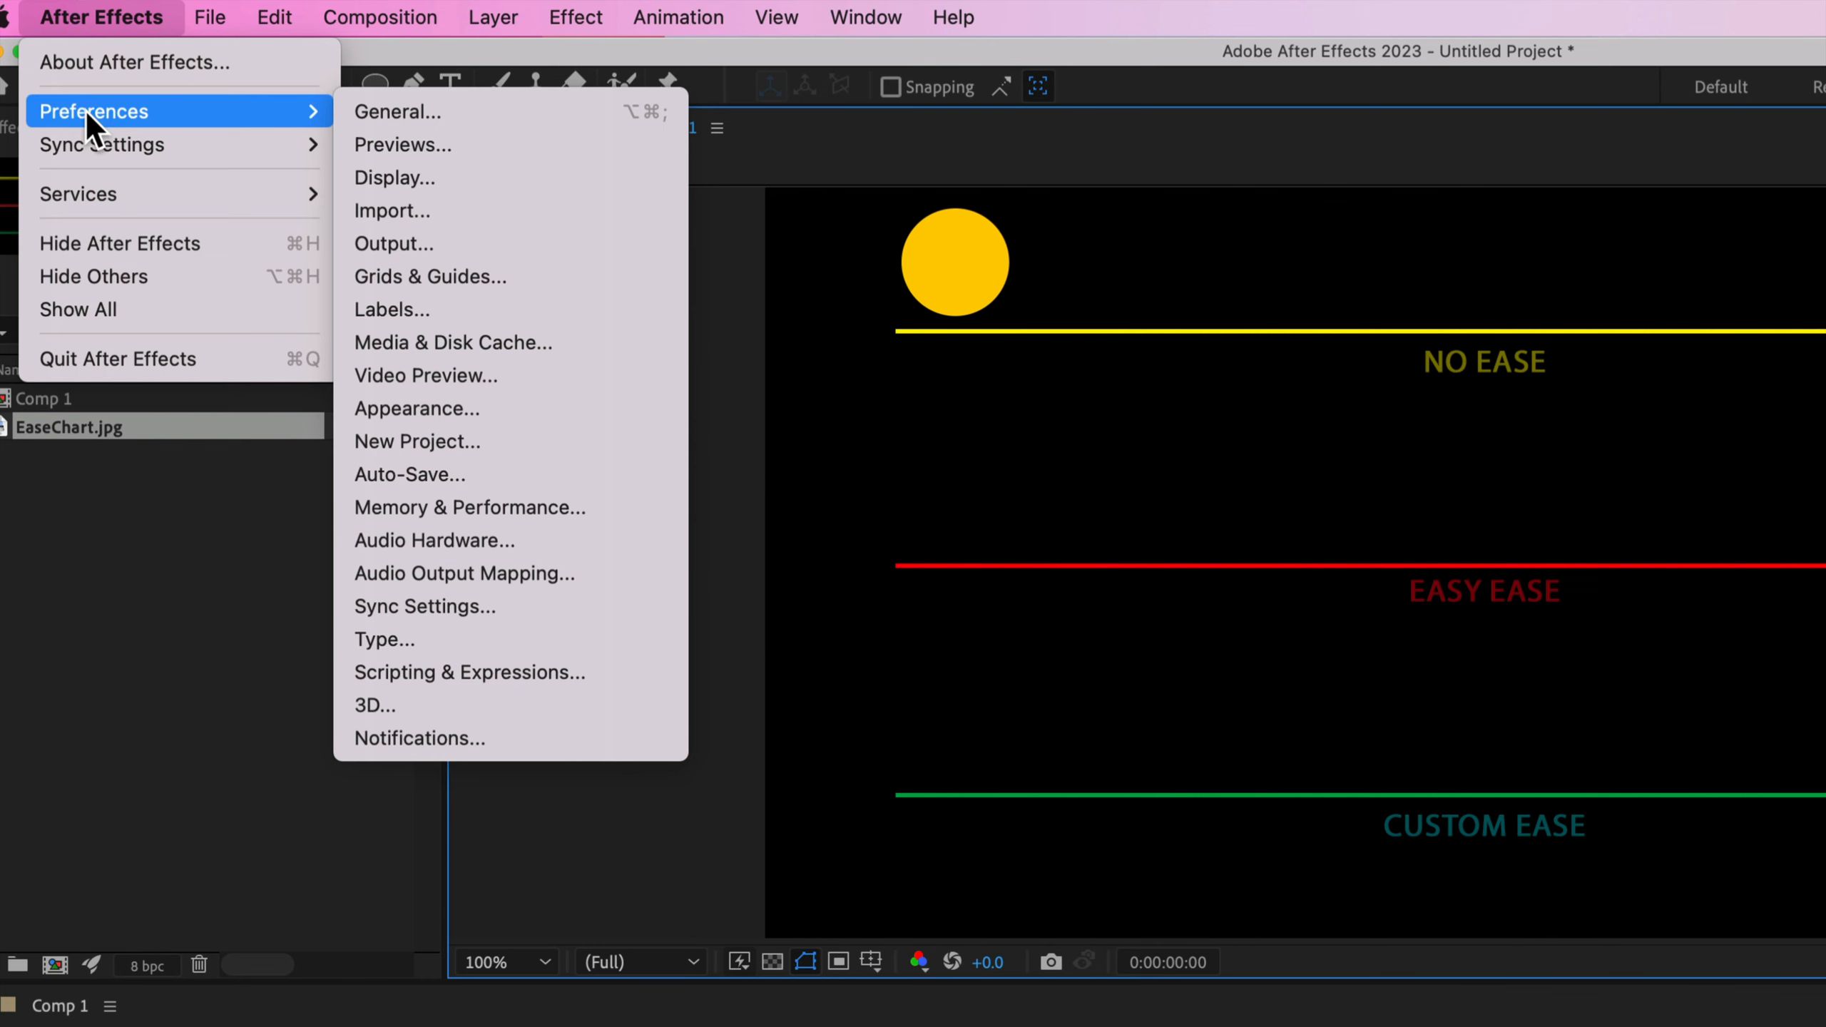
click(404, 113)
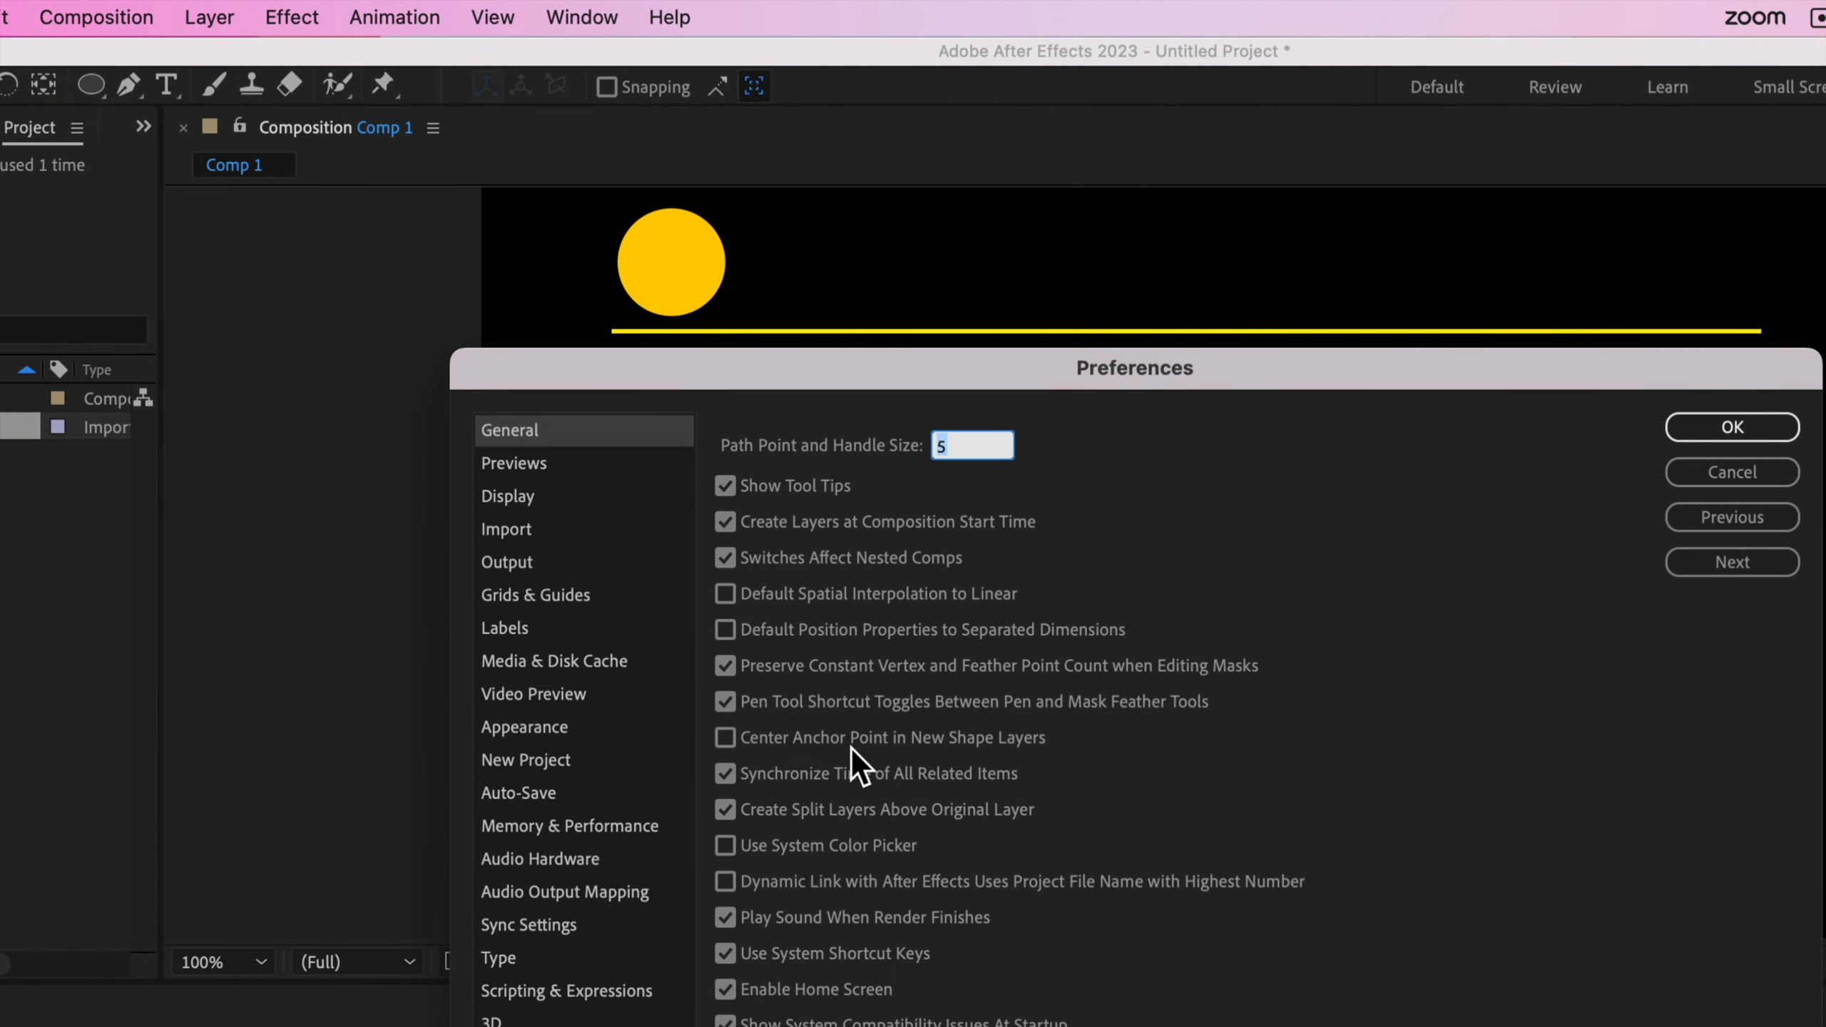
click(745, 739)
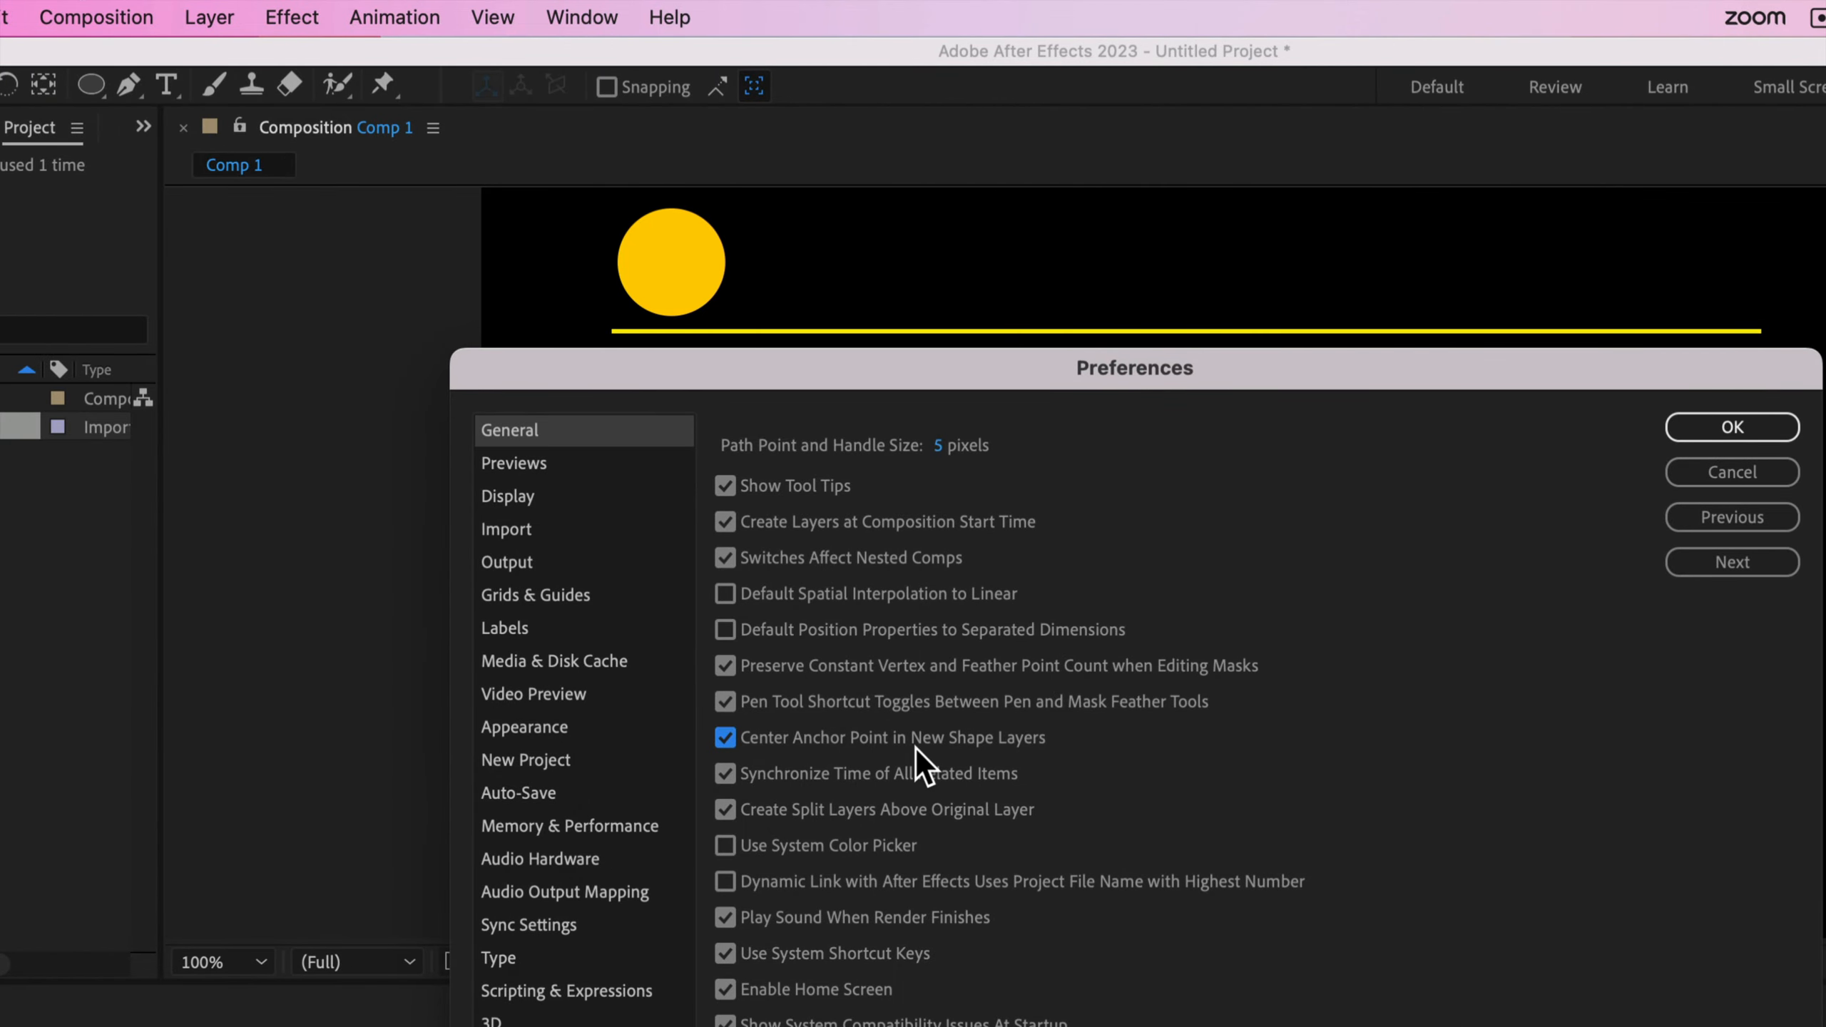
click(1705, 426)
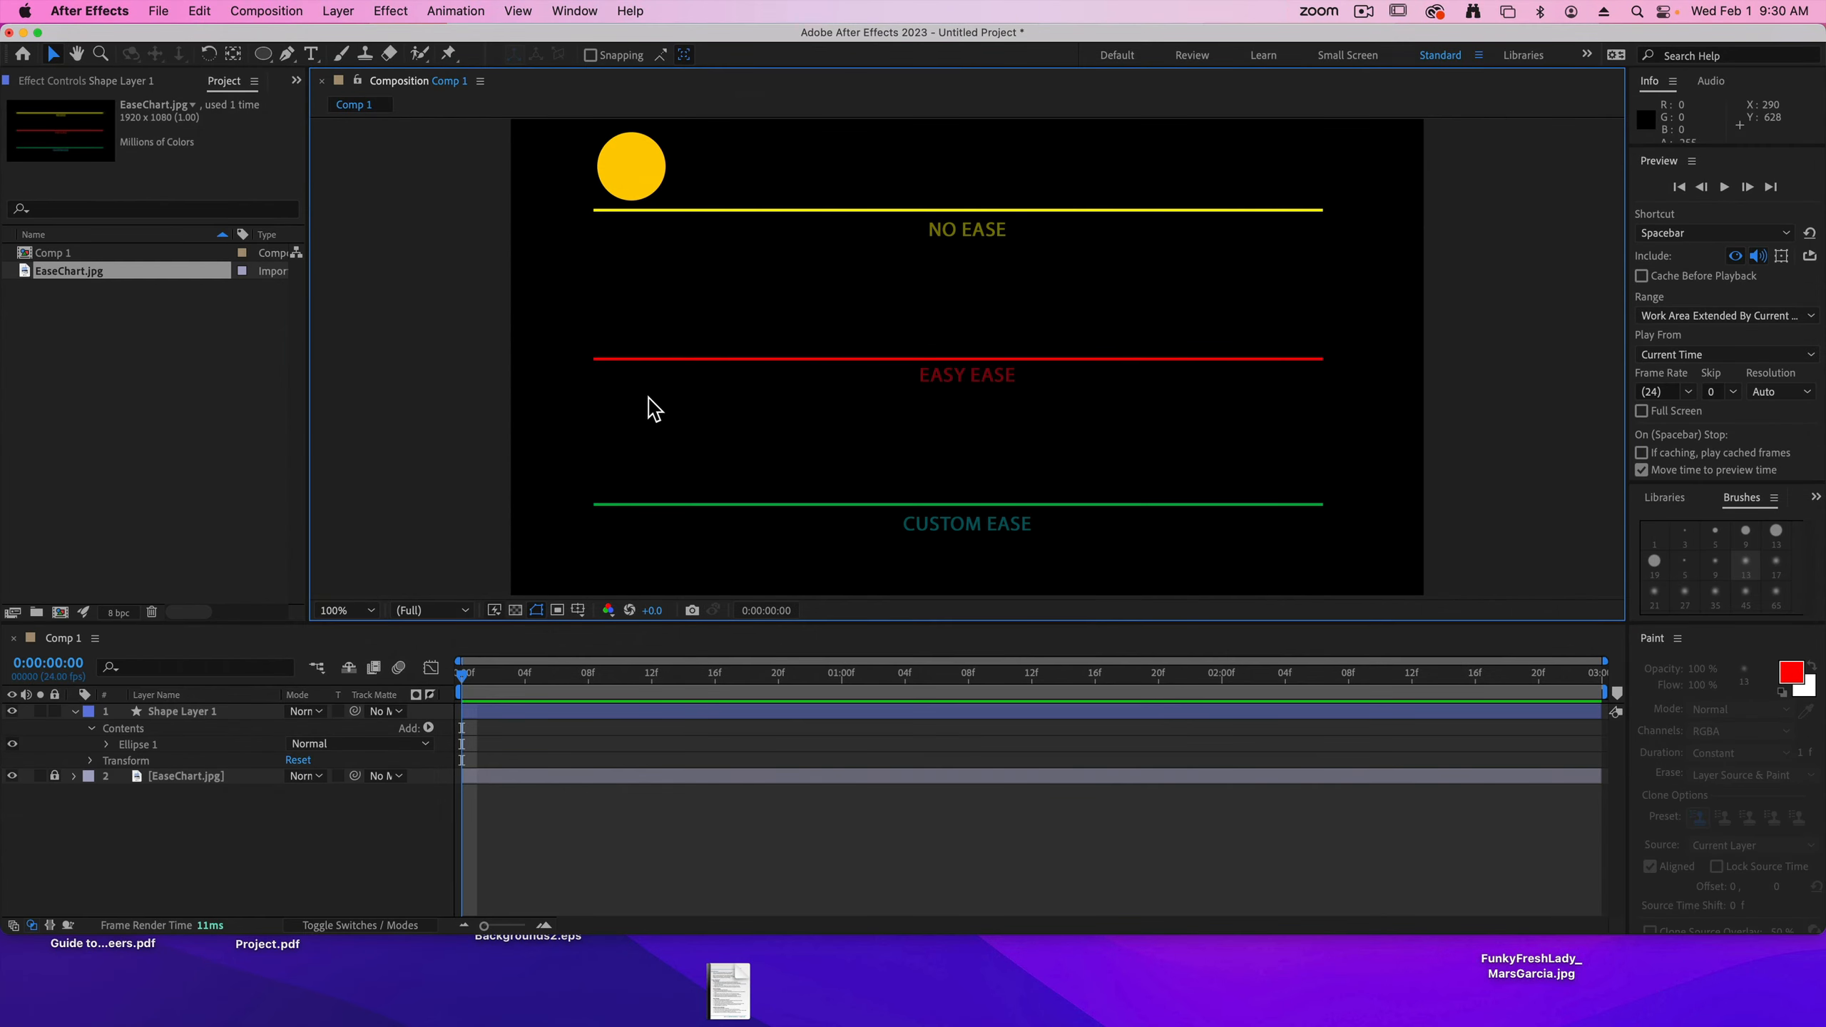
- Set the shape fill to red (FE2020), draw a small circle just above the start of the EASY EASE line and deselect it
scroll(689, 637, up, 2)
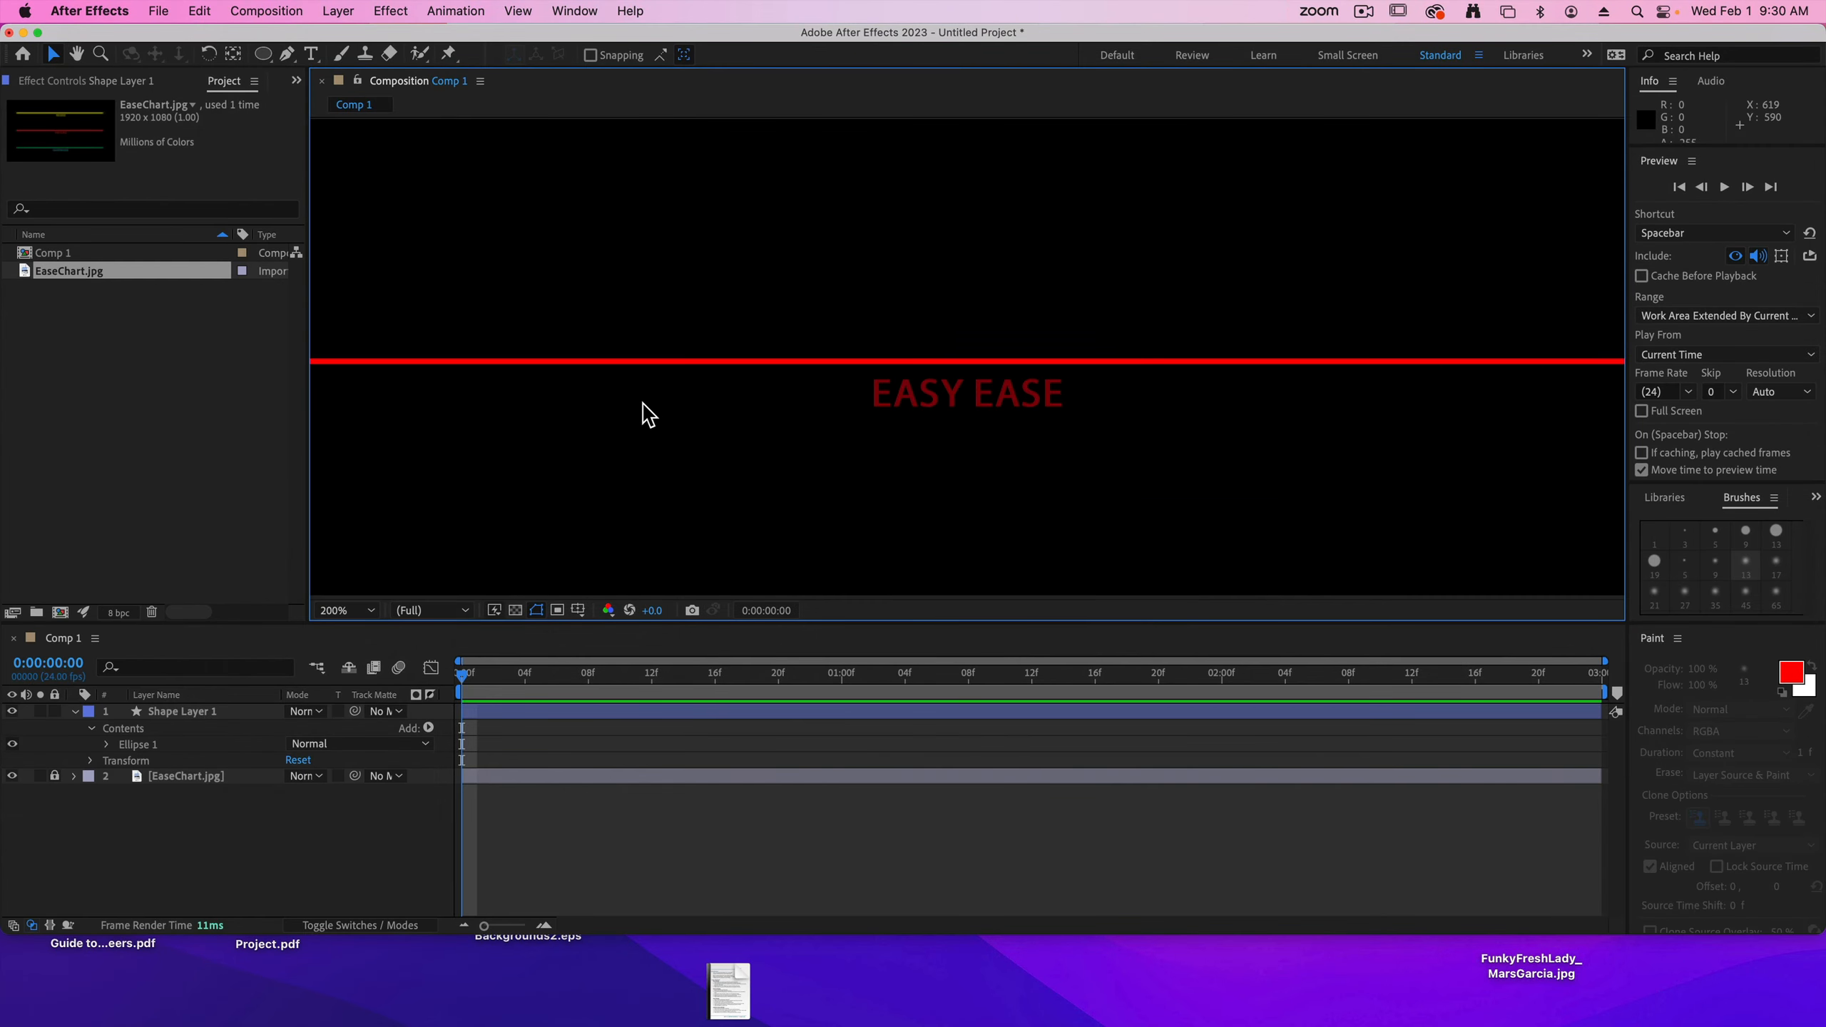
scroll(649, 415, down, 4)
scroll(649, 415, up, 2)
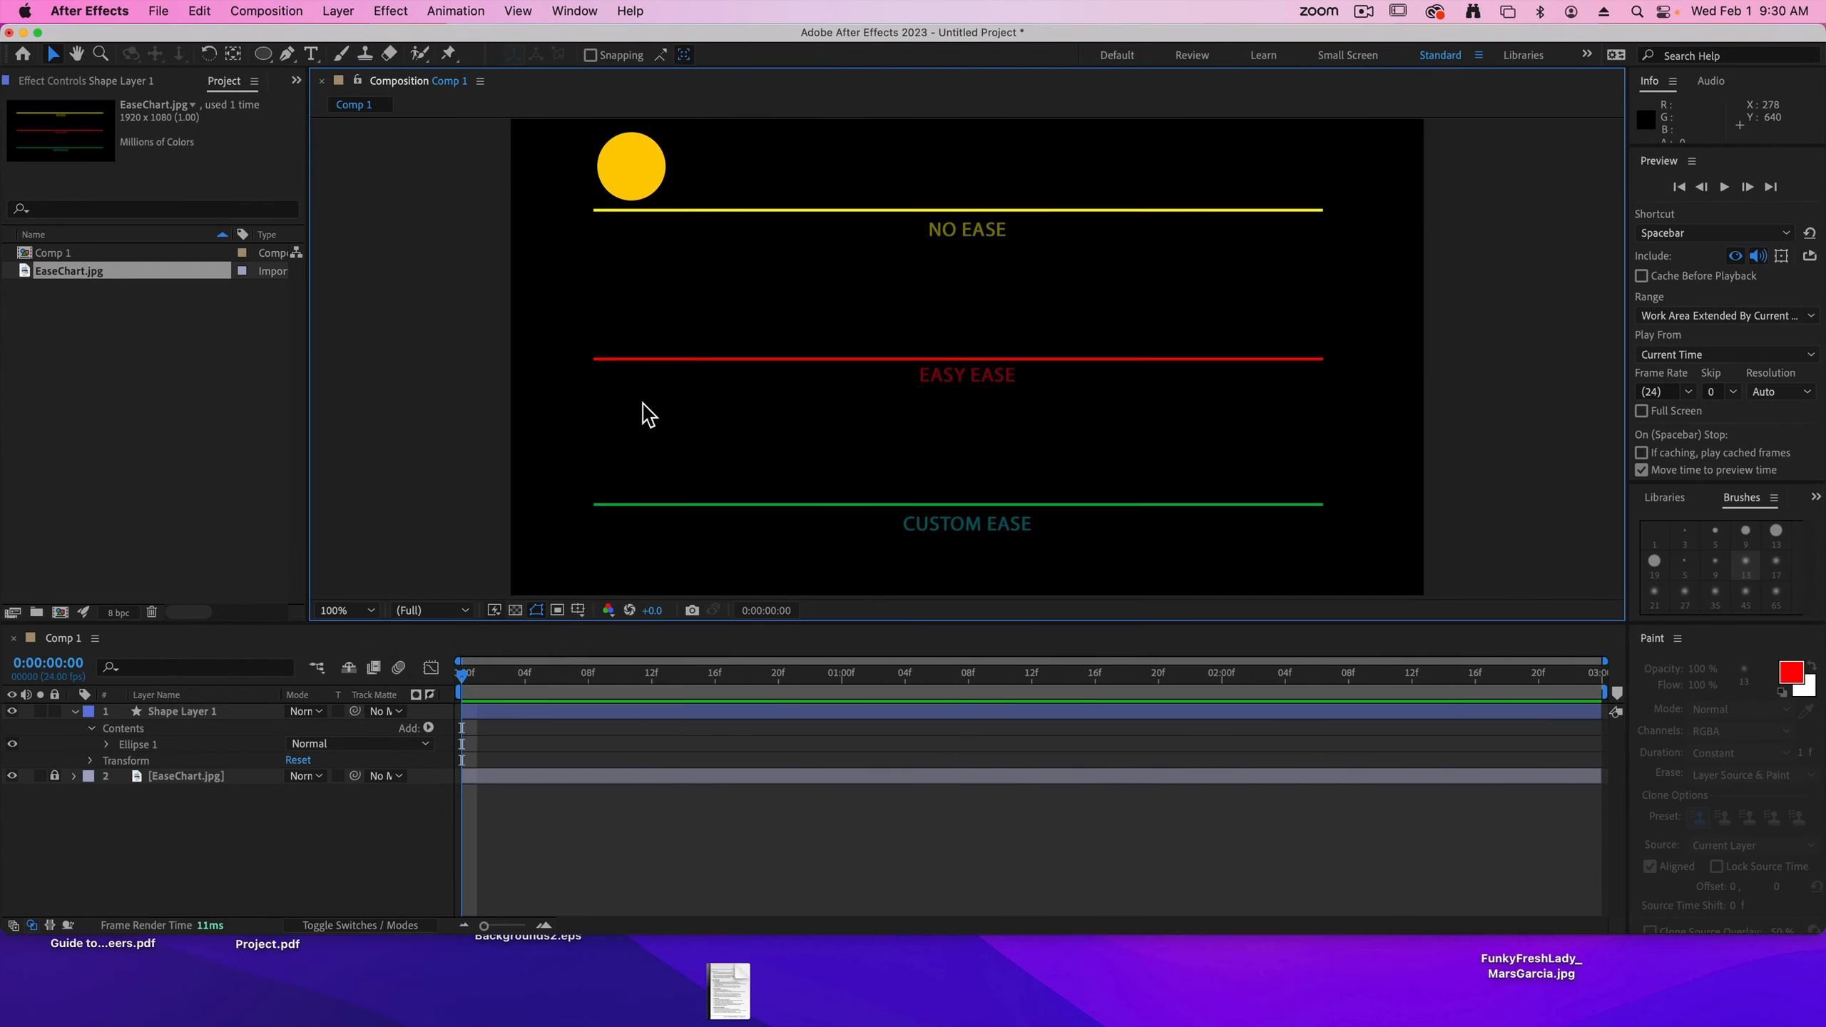
click(264, 55)
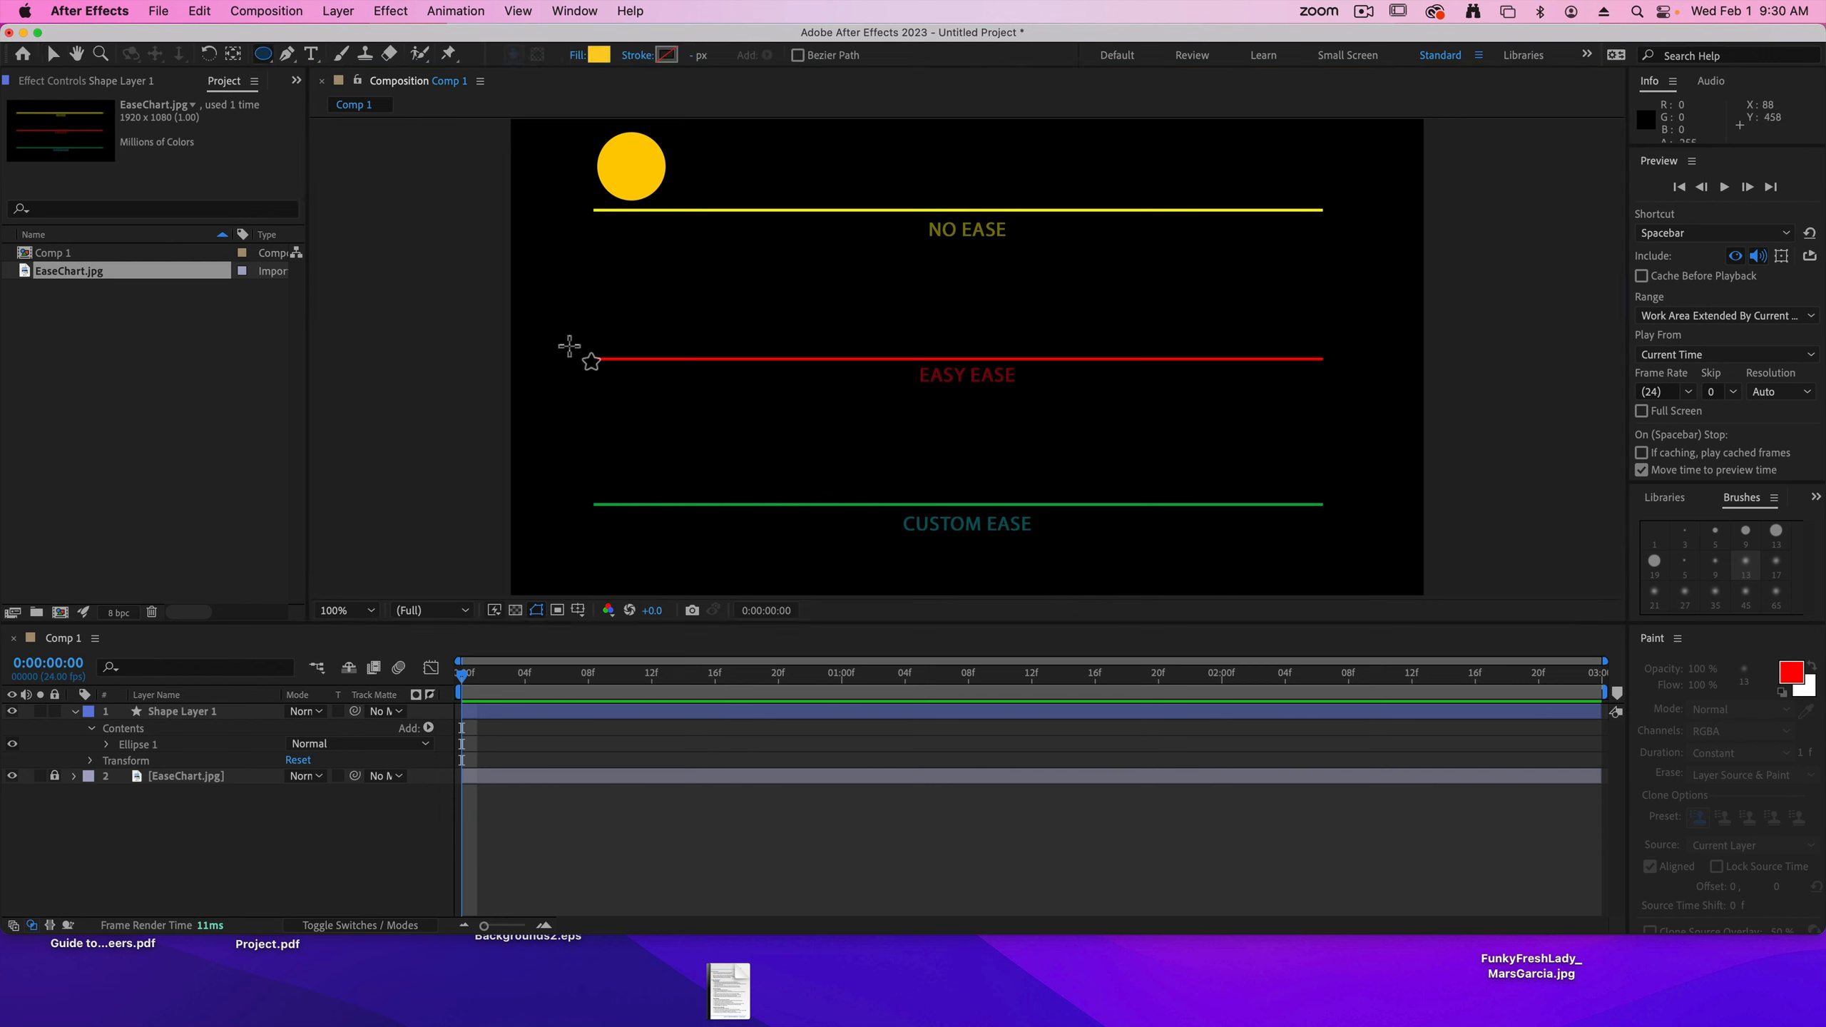
click(599, 55)
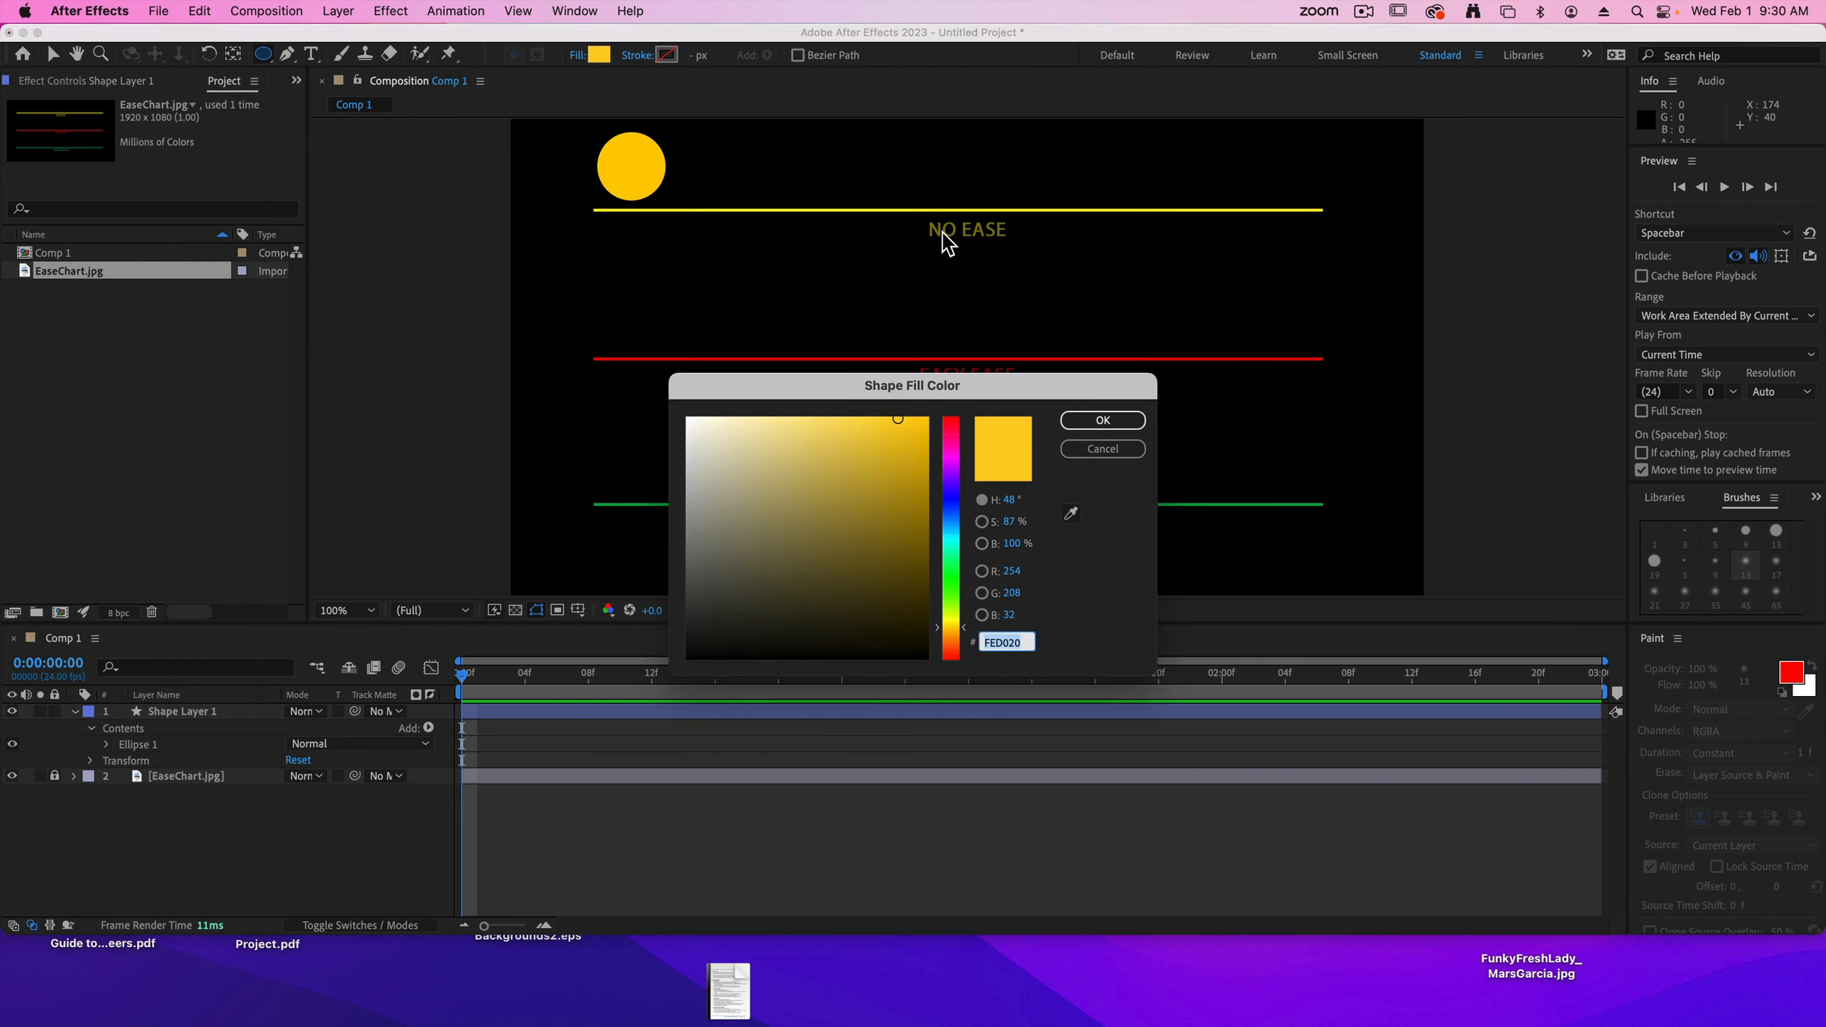
click(955, 422)
click(1102, 420)
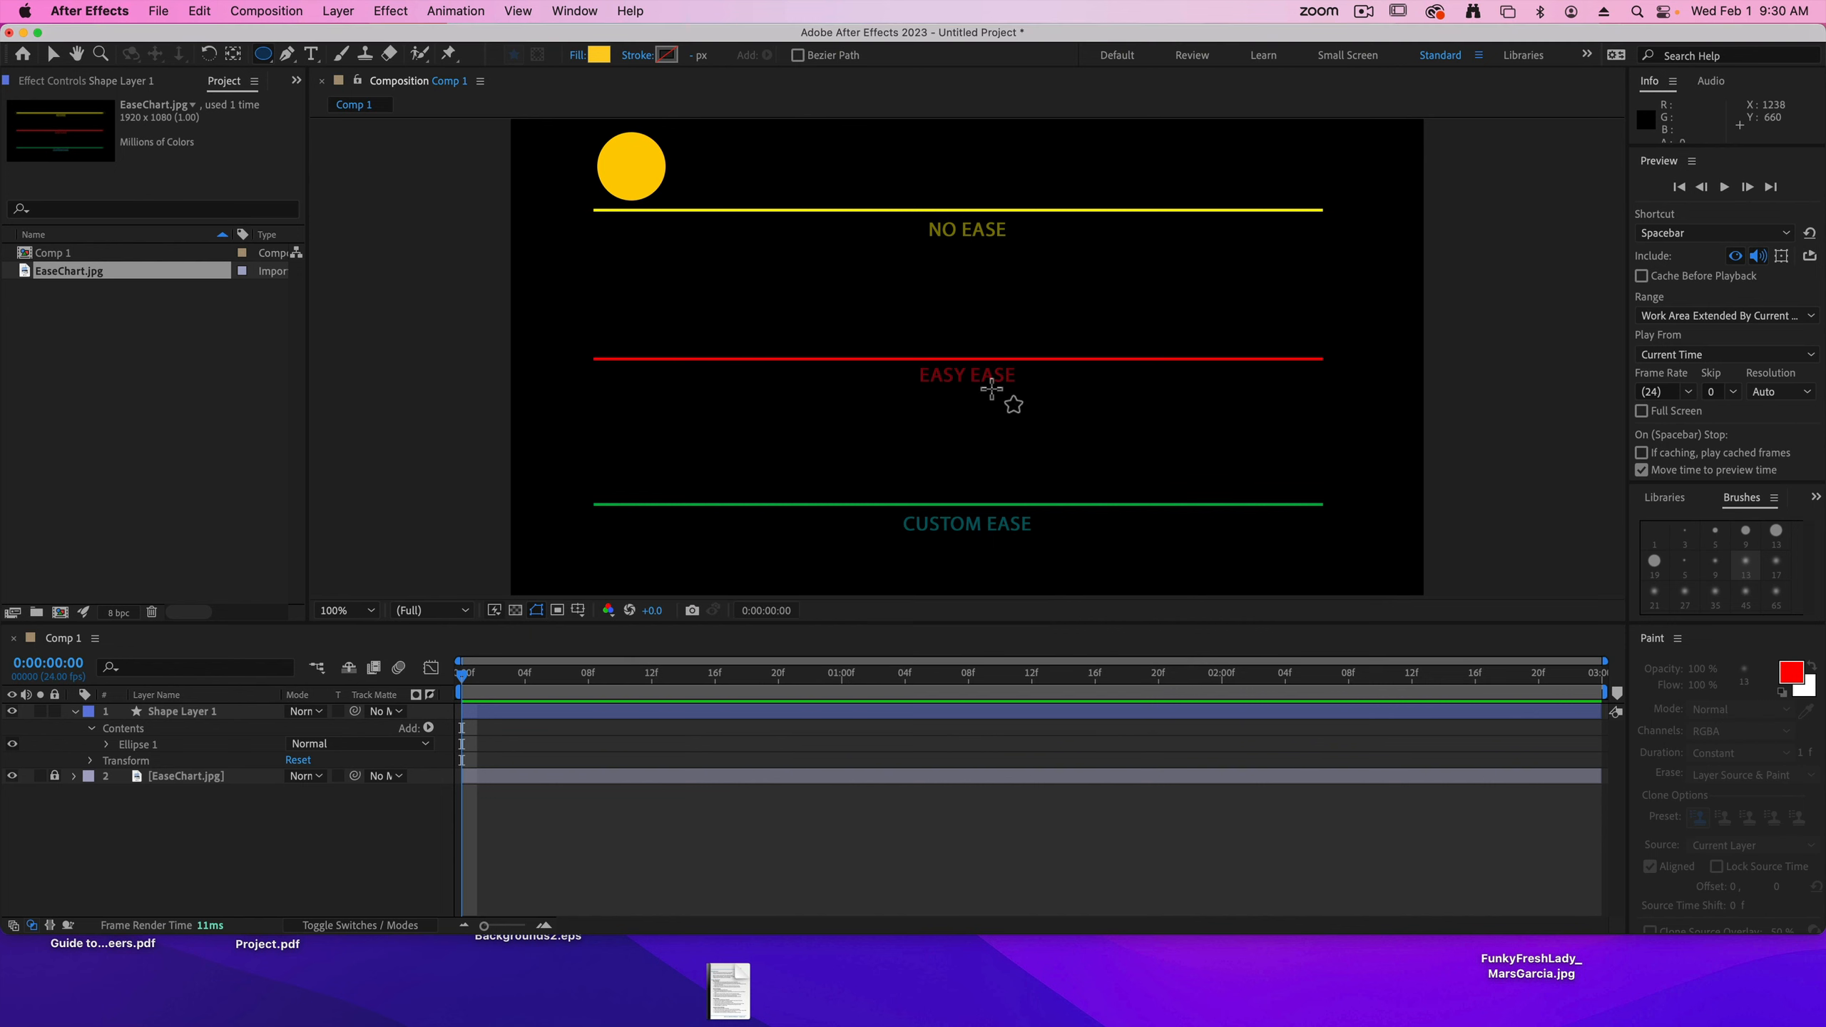
drag(601, 285, 668, 352)
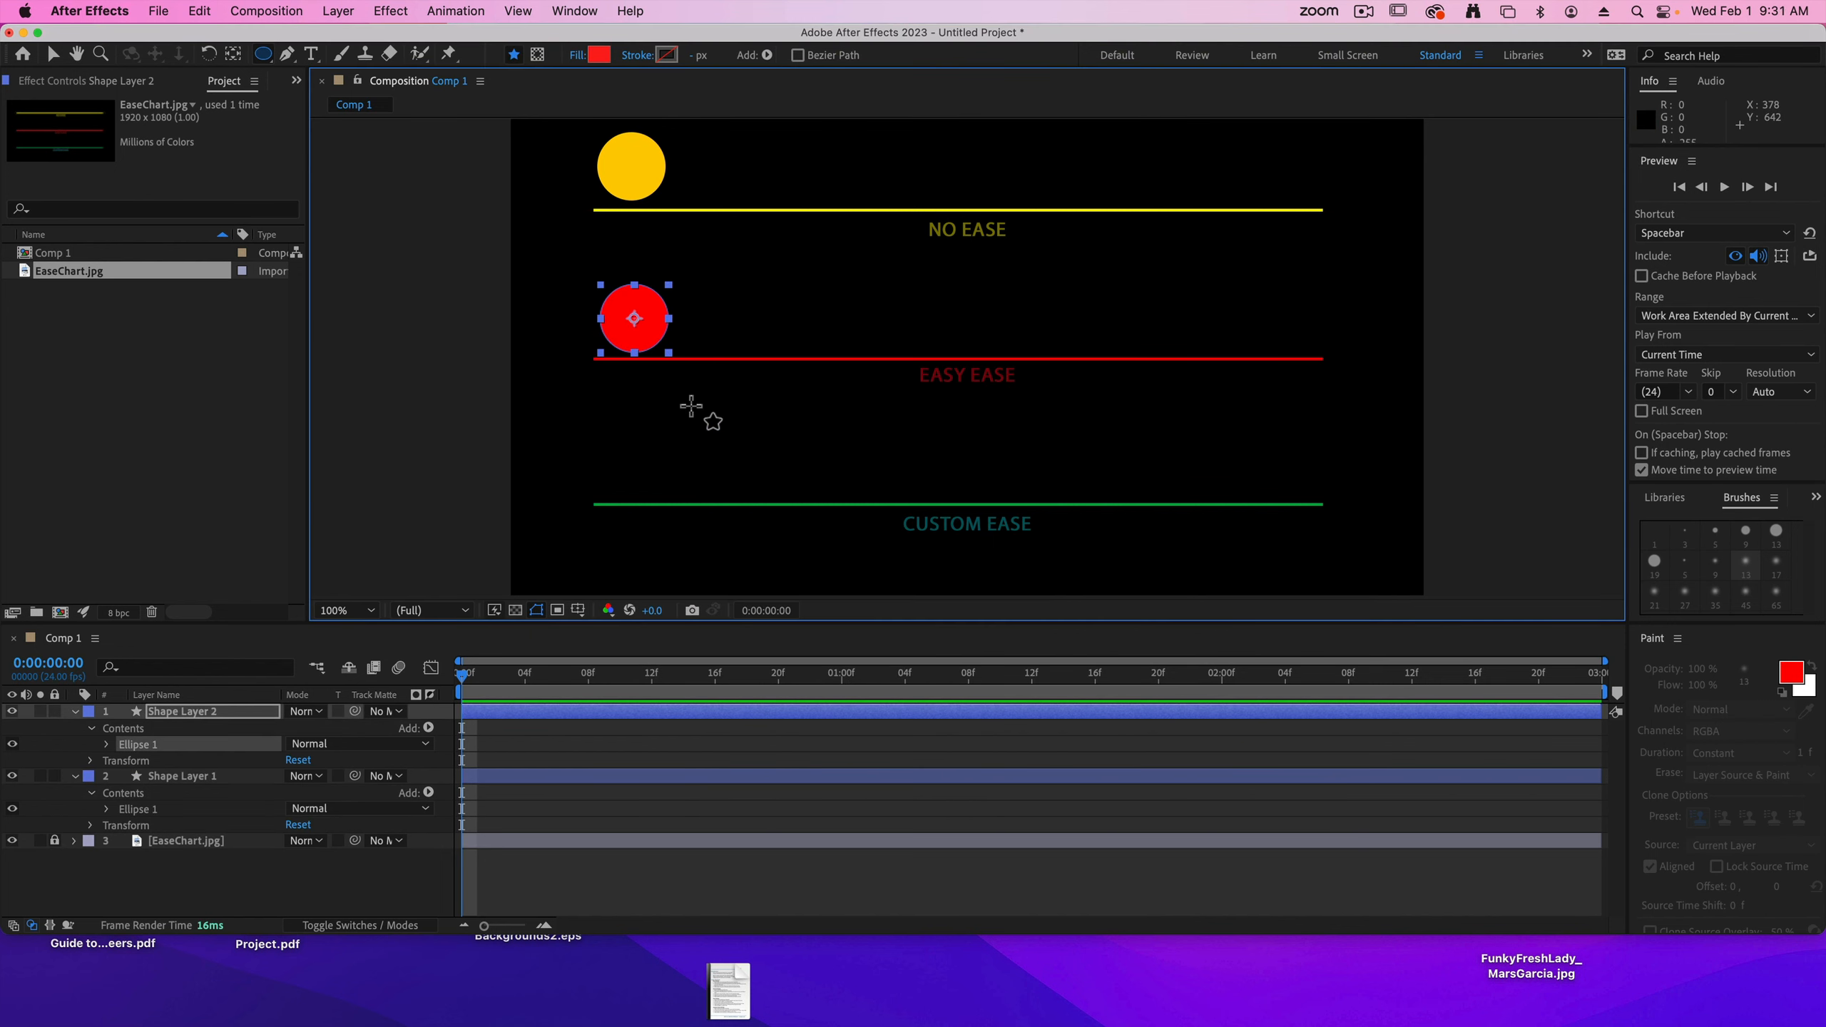
click(355, 868)
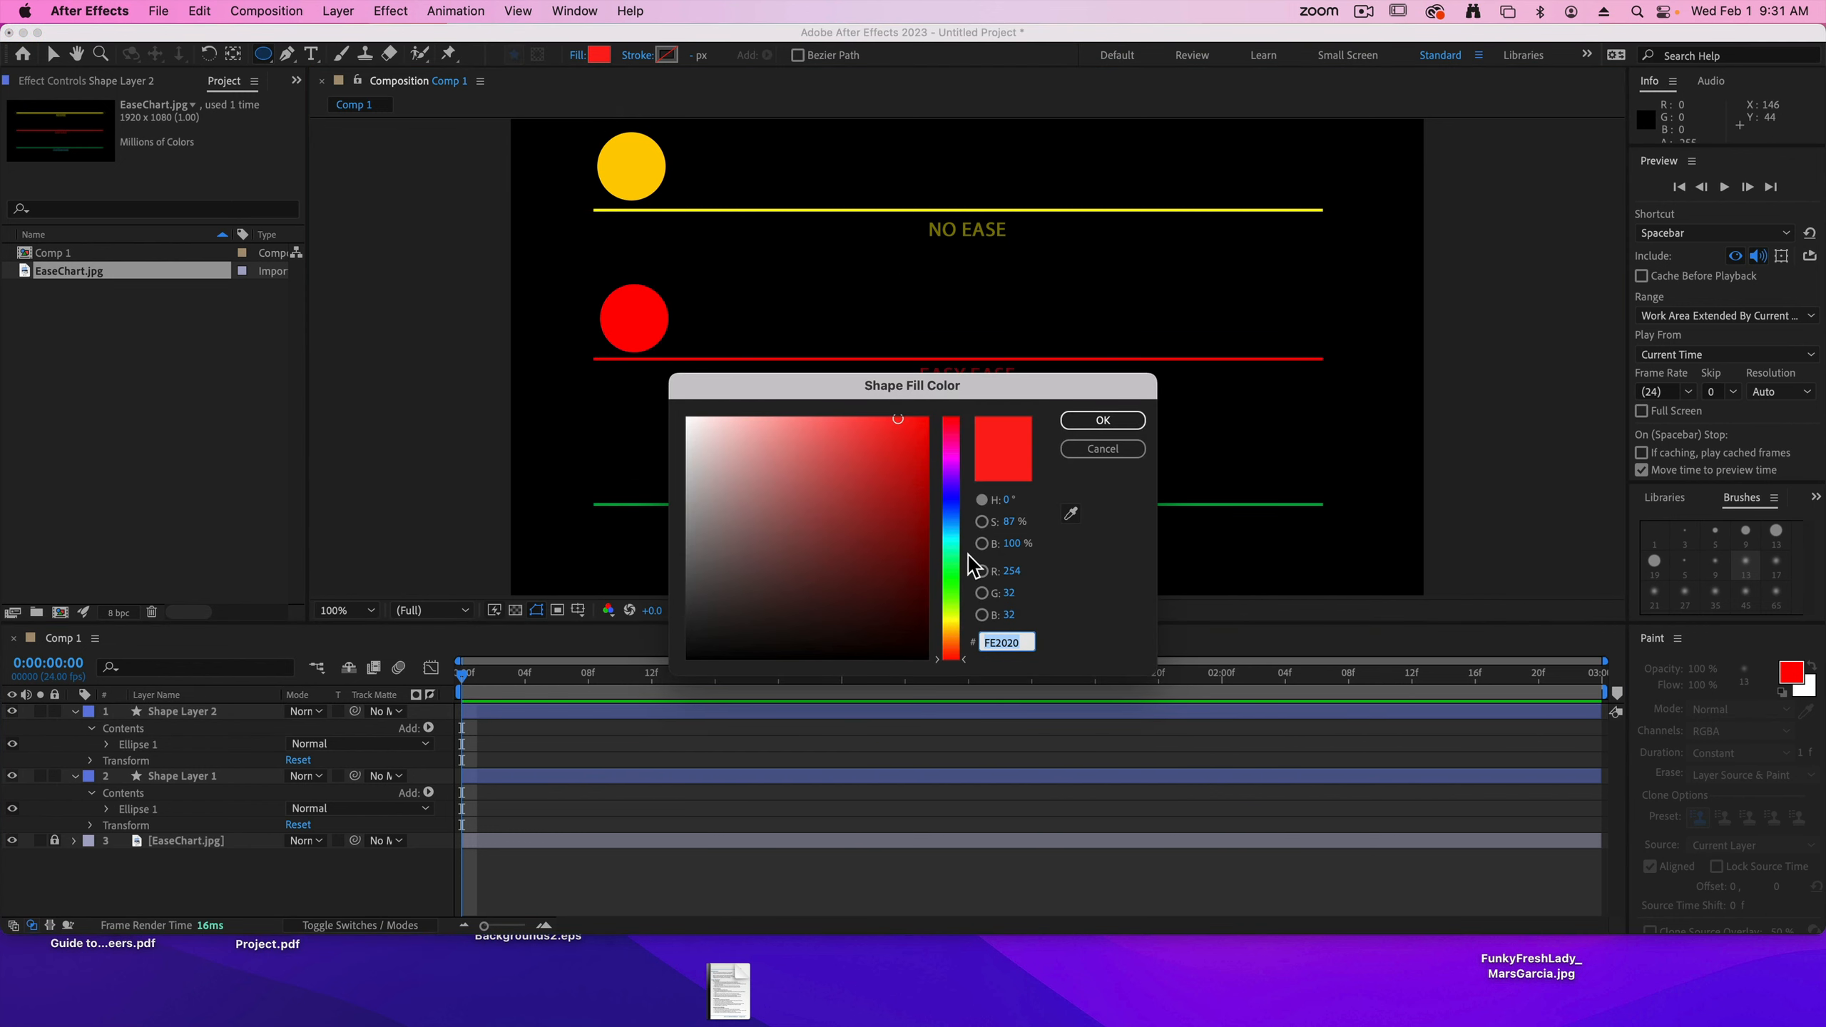
- Set the shape fill to green (39AC33) and draw a small circle at the start of the CUSTOM EASE line
click(950, 497)
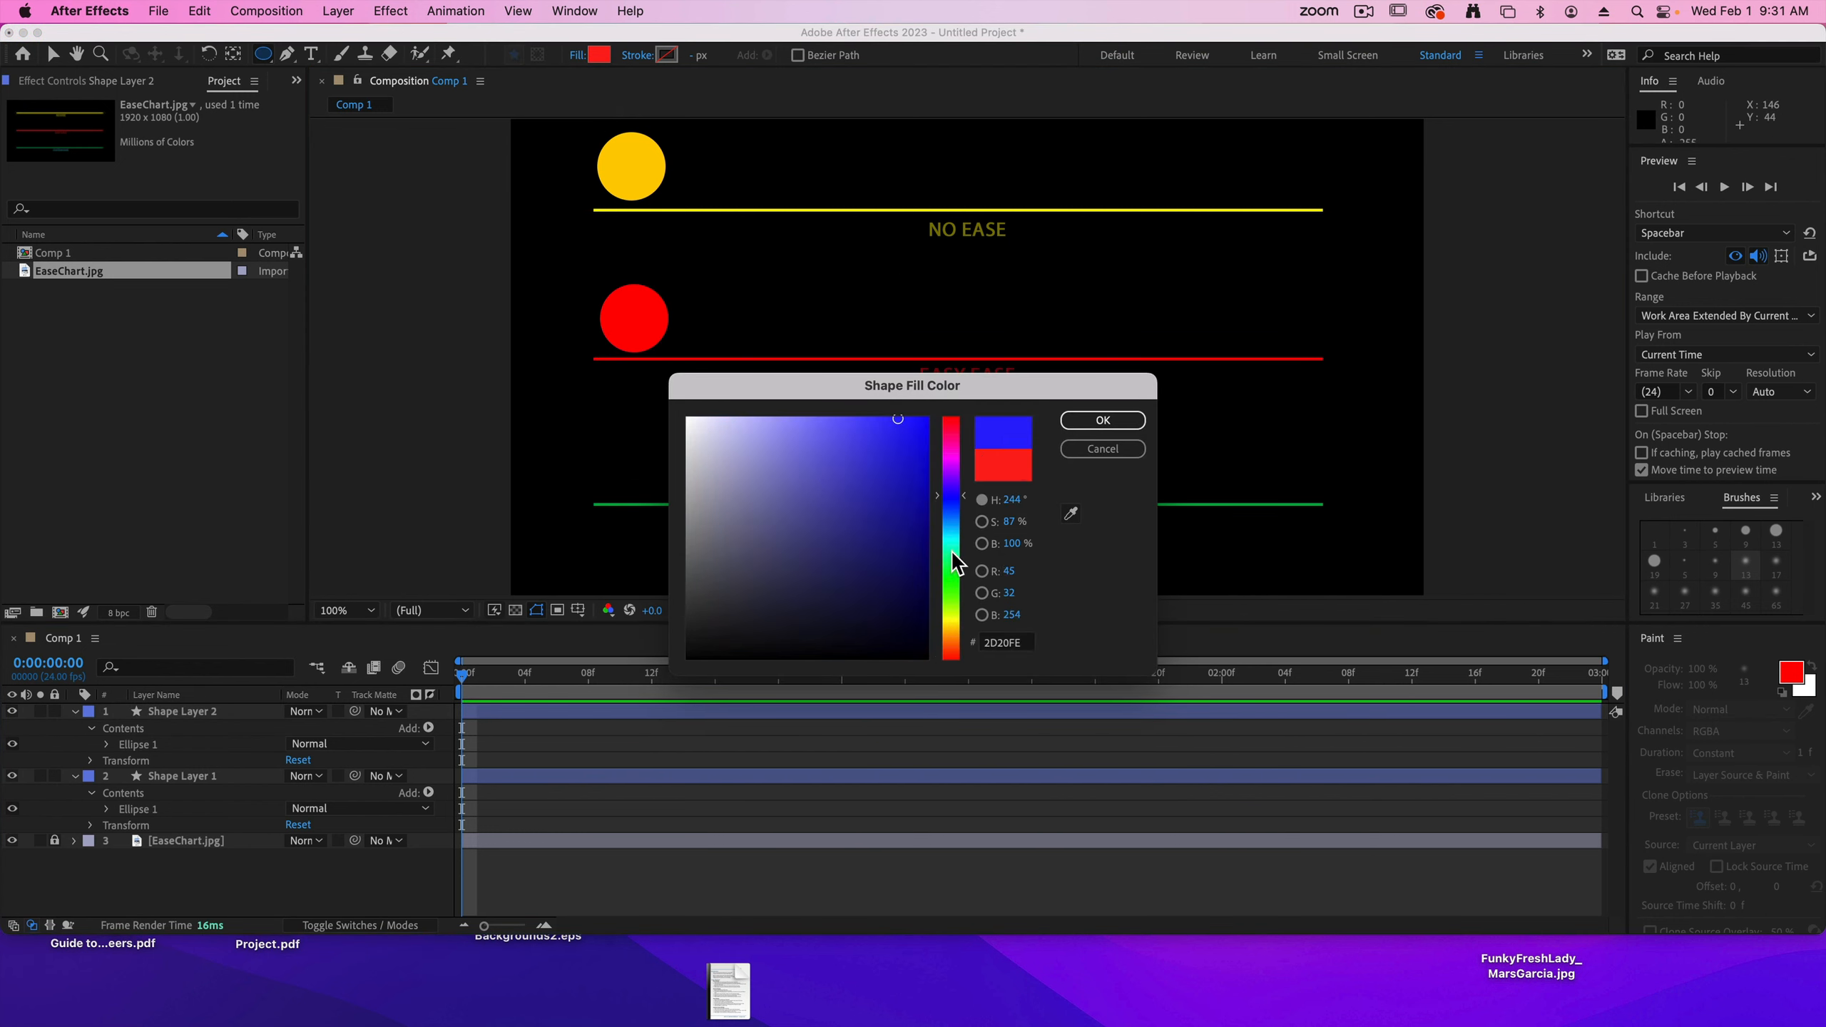
click(951, 580)
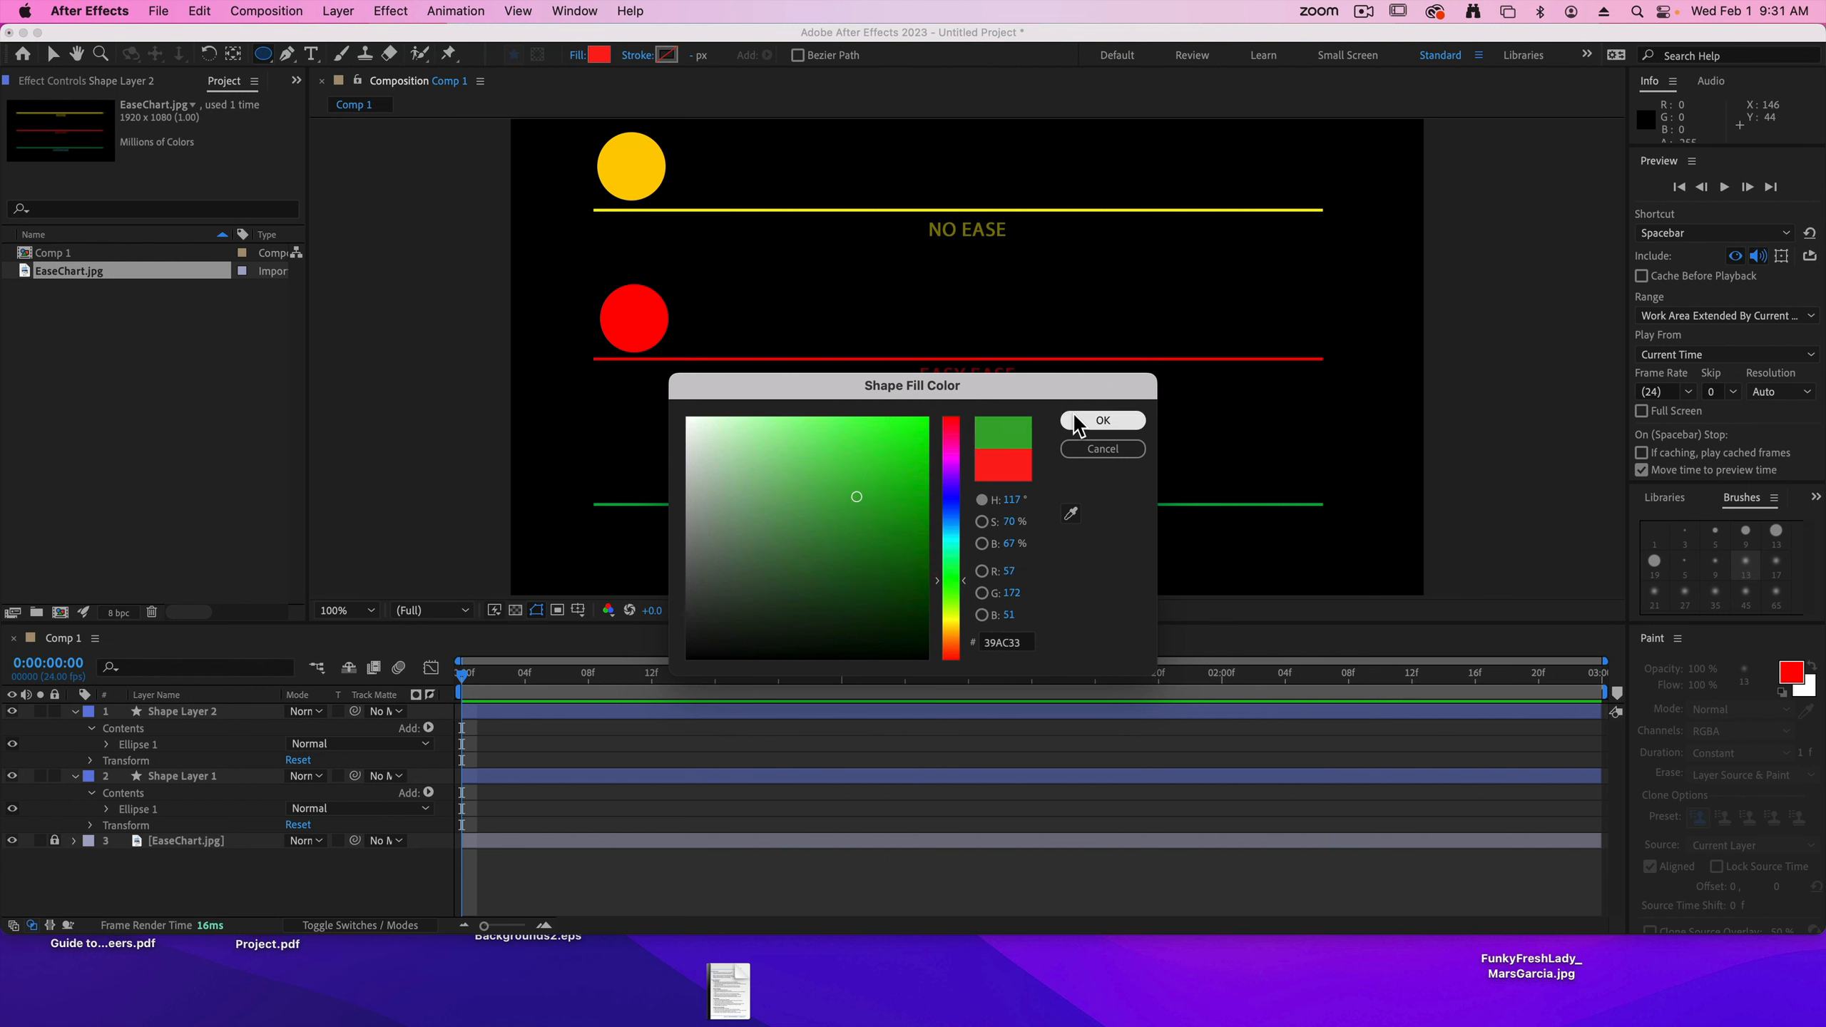
click(1102, 420)
drag(614, 444, 685, 513)
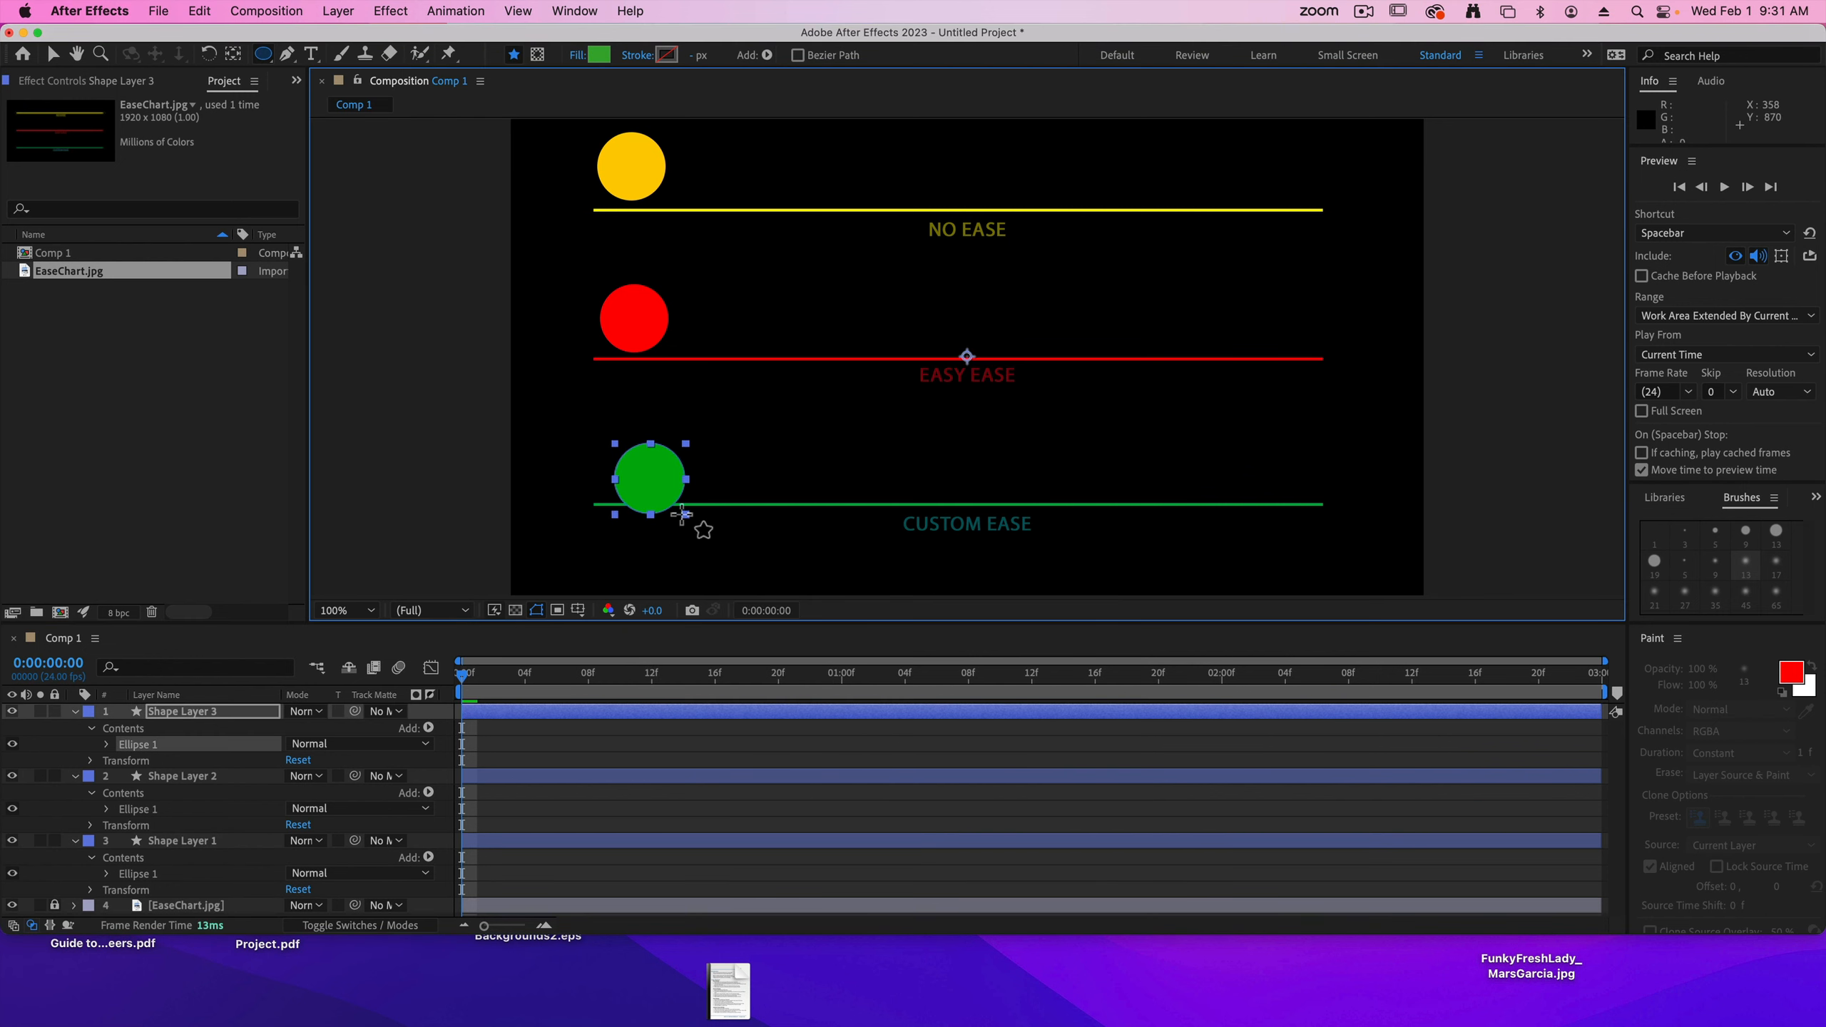
- Move the green circle just above the start of the CUSTOM EASE line, aligned under the other circles, and deselect it
key(v)
click(668, 500)
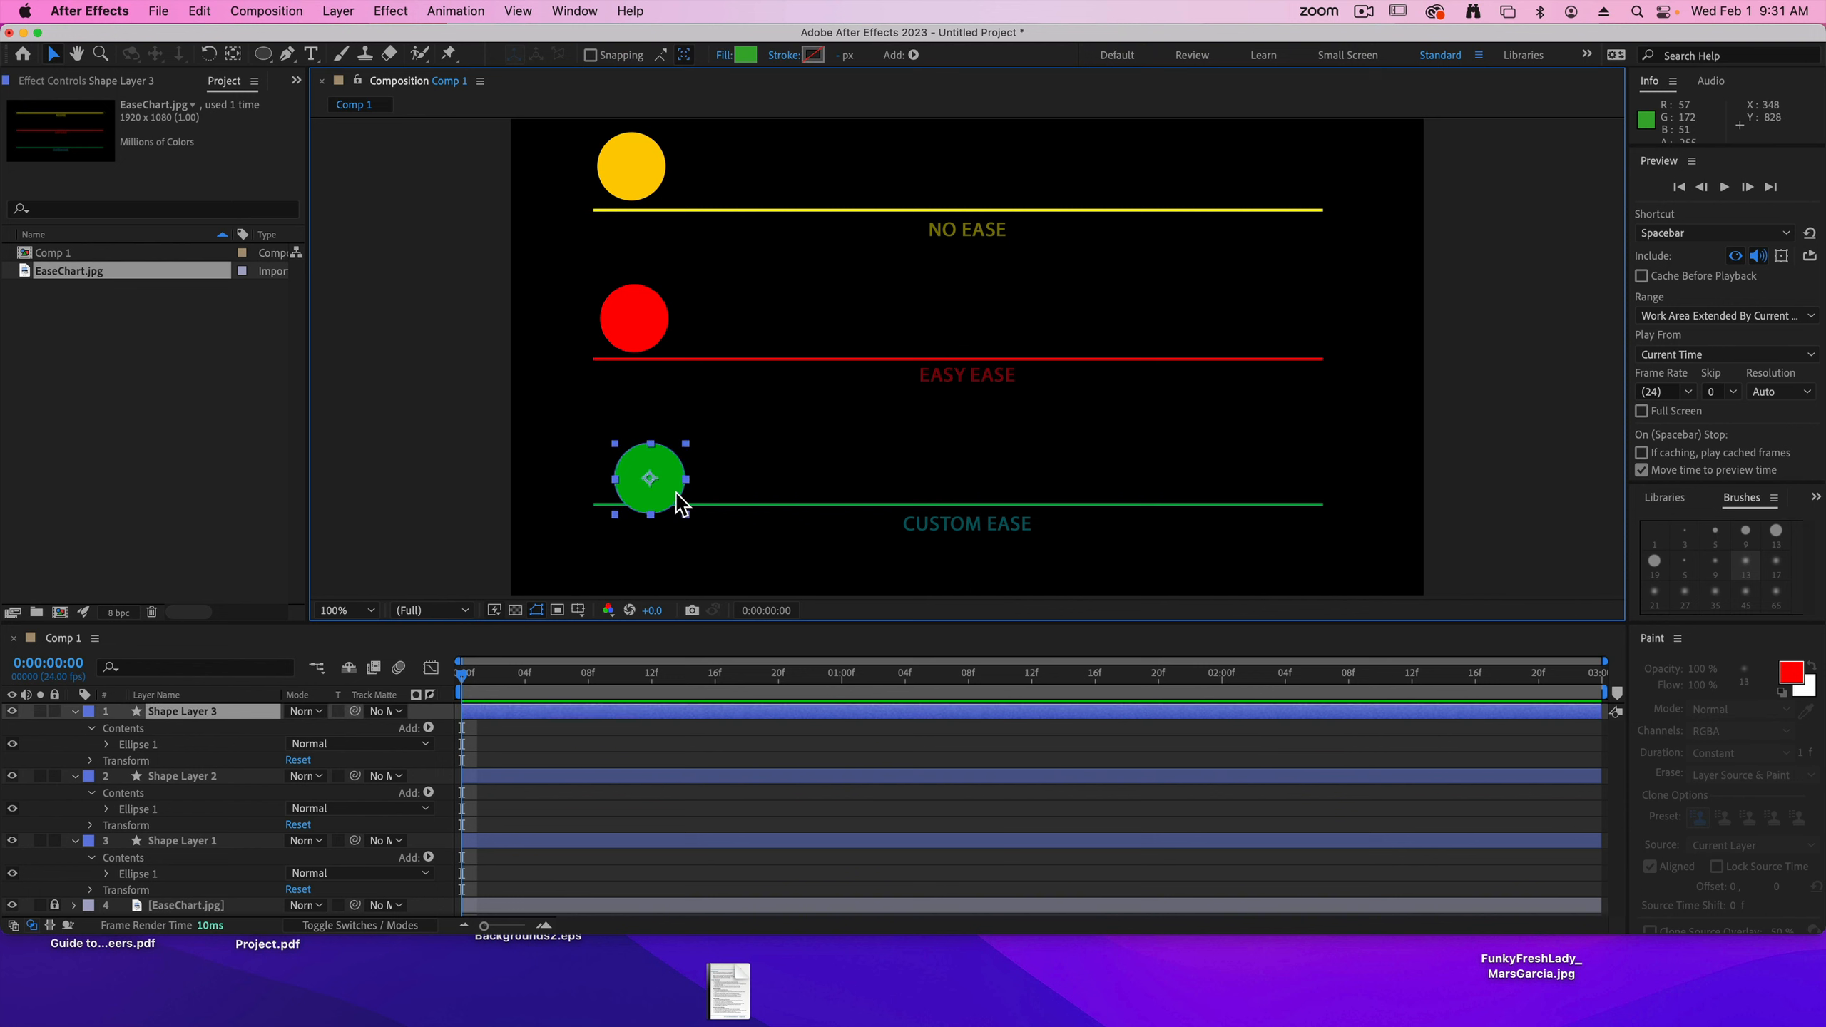
drag(680, 506, 658, 487)
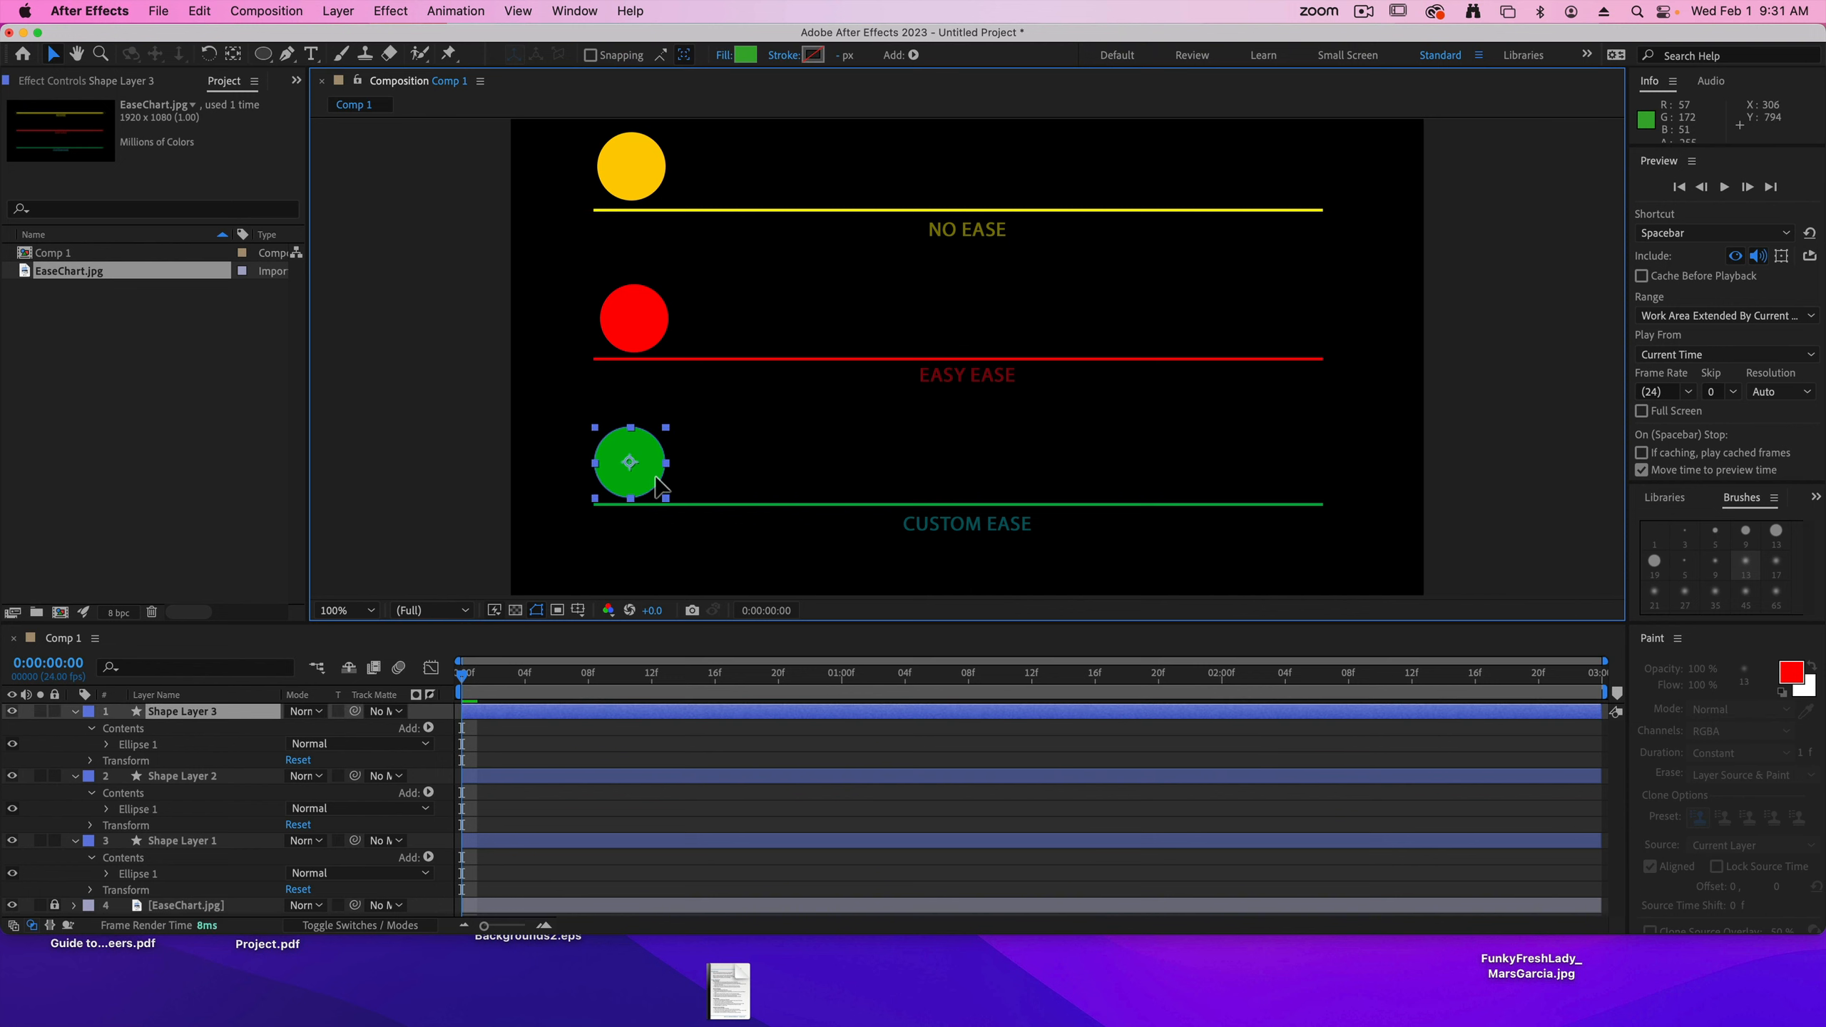
click(487, 449)
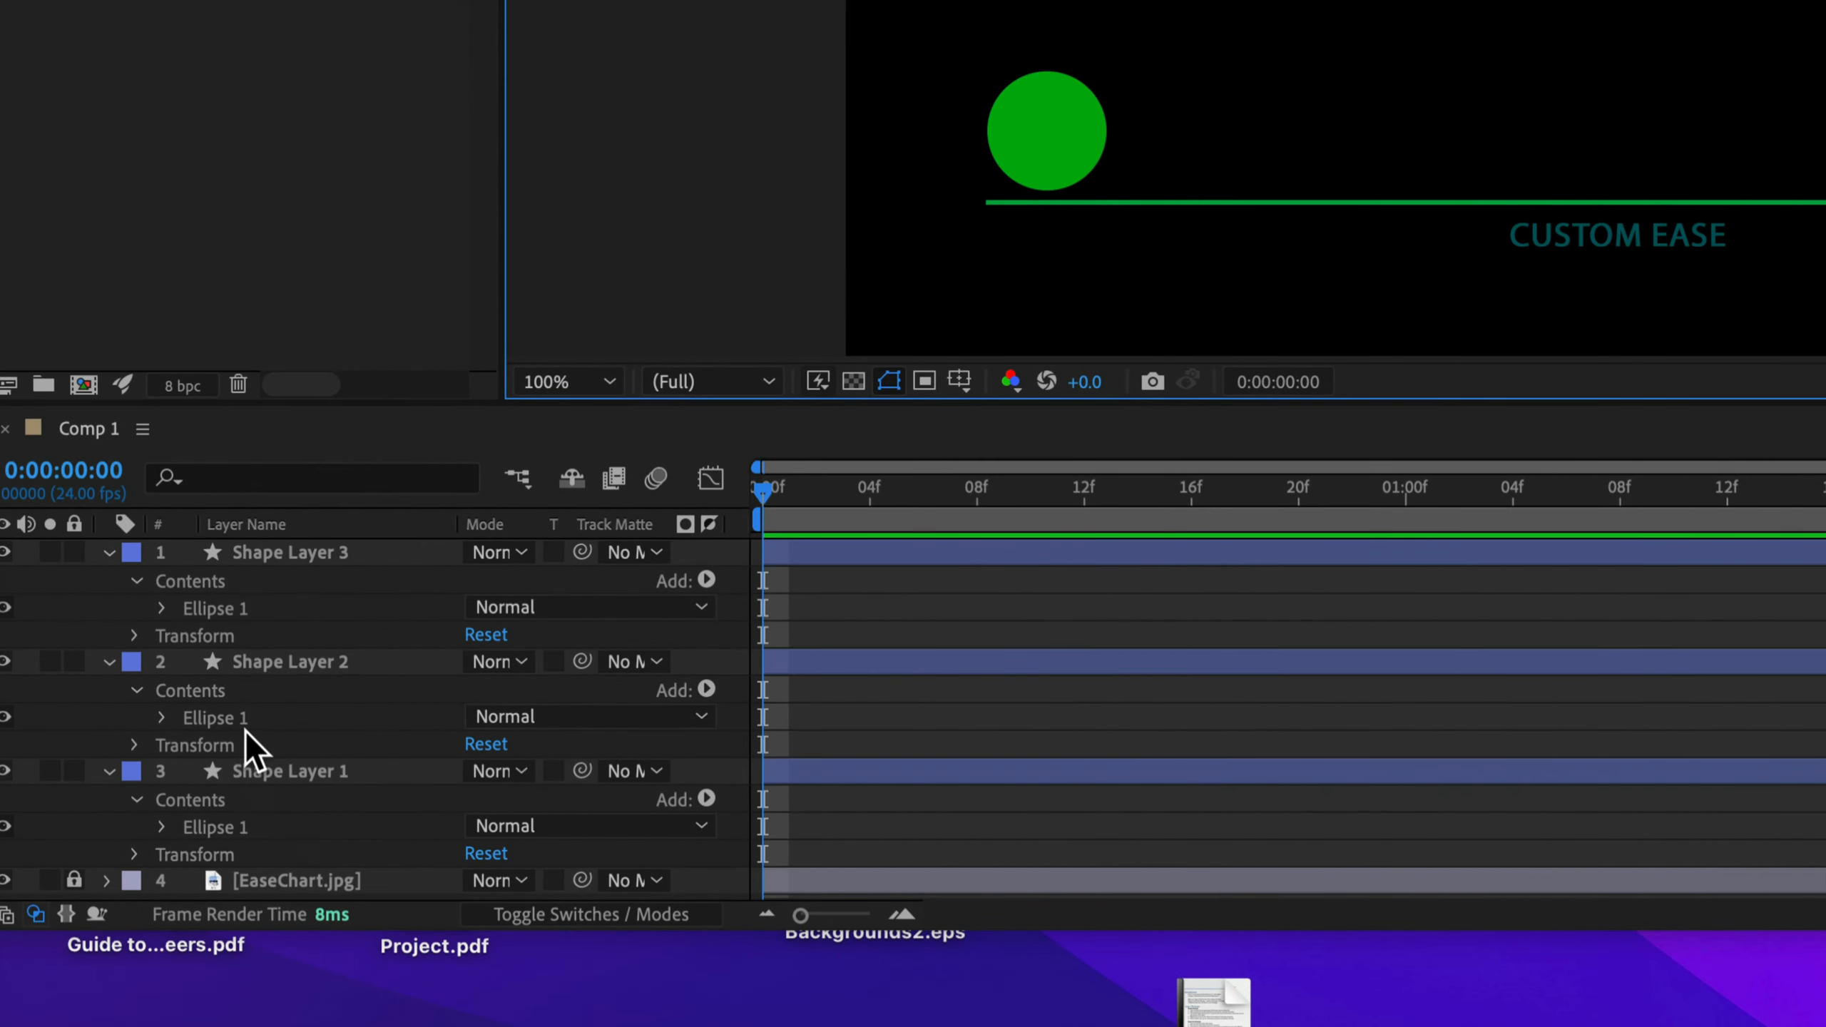
- Rename the yellow circle's layer, Shape Layer 1, to "Yellow Ball"
click(348, 777)
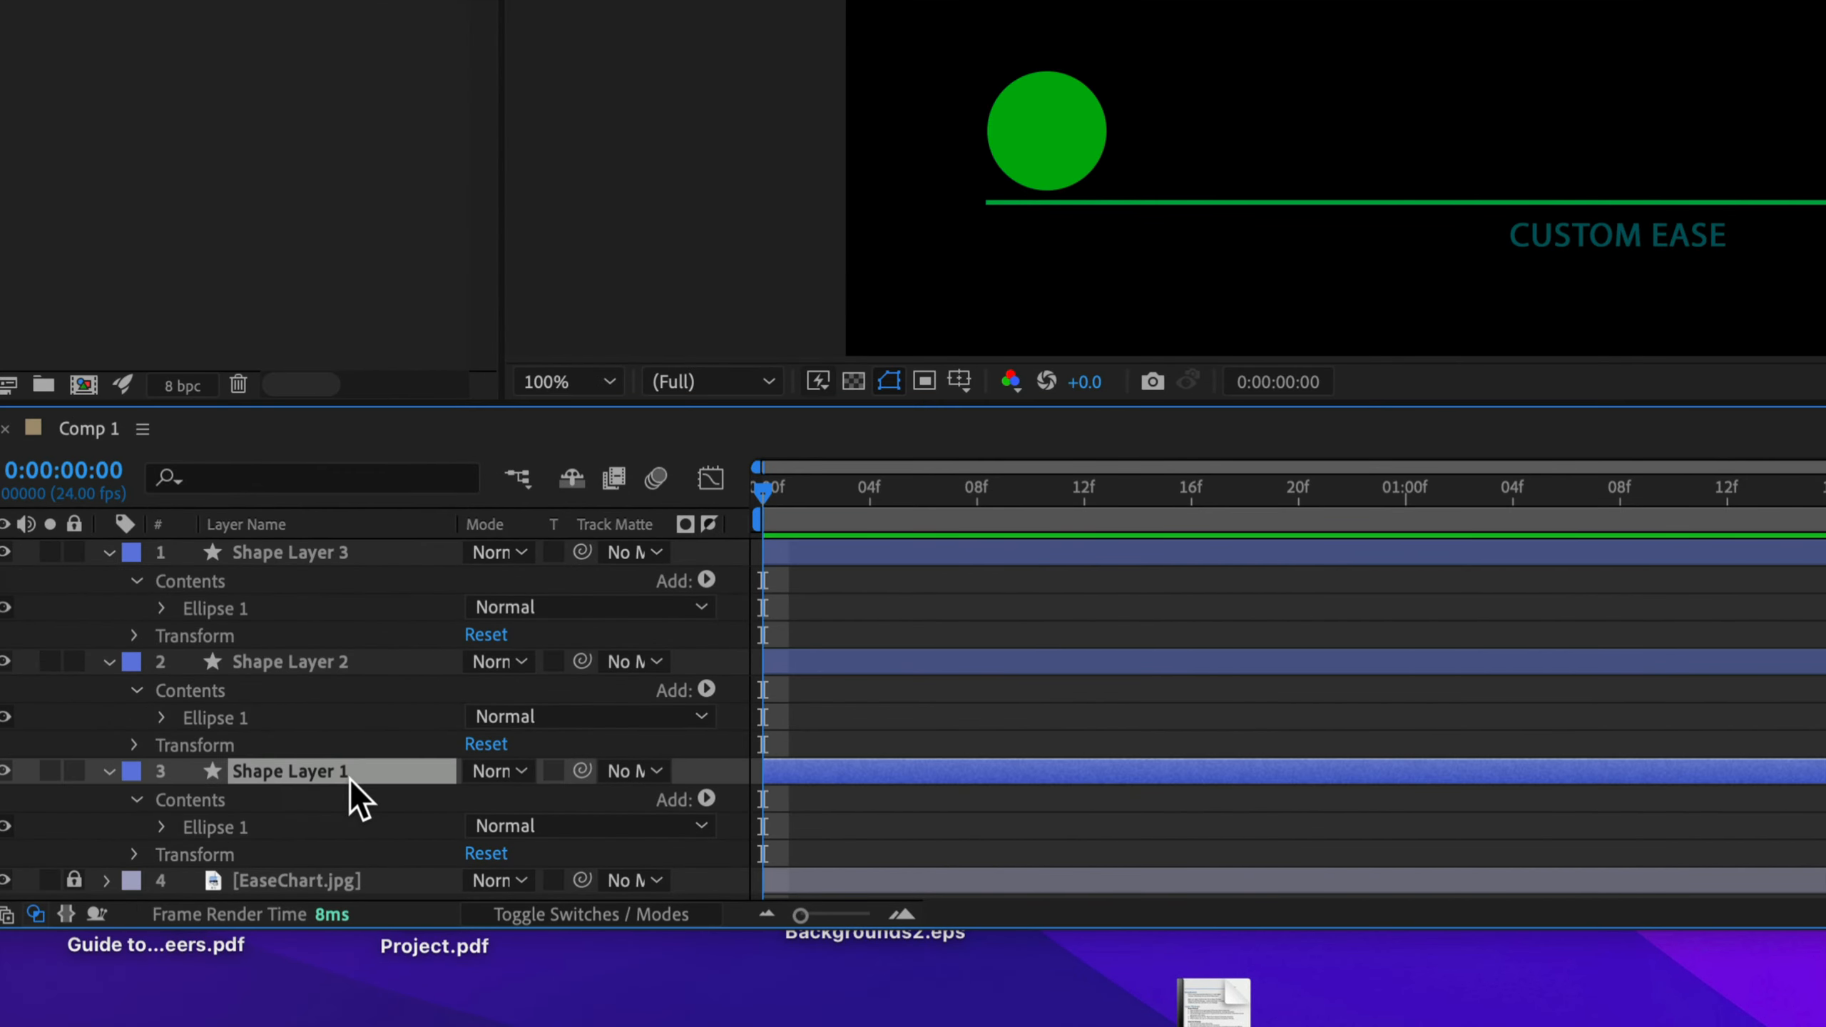
key(Return)
text(Yel)
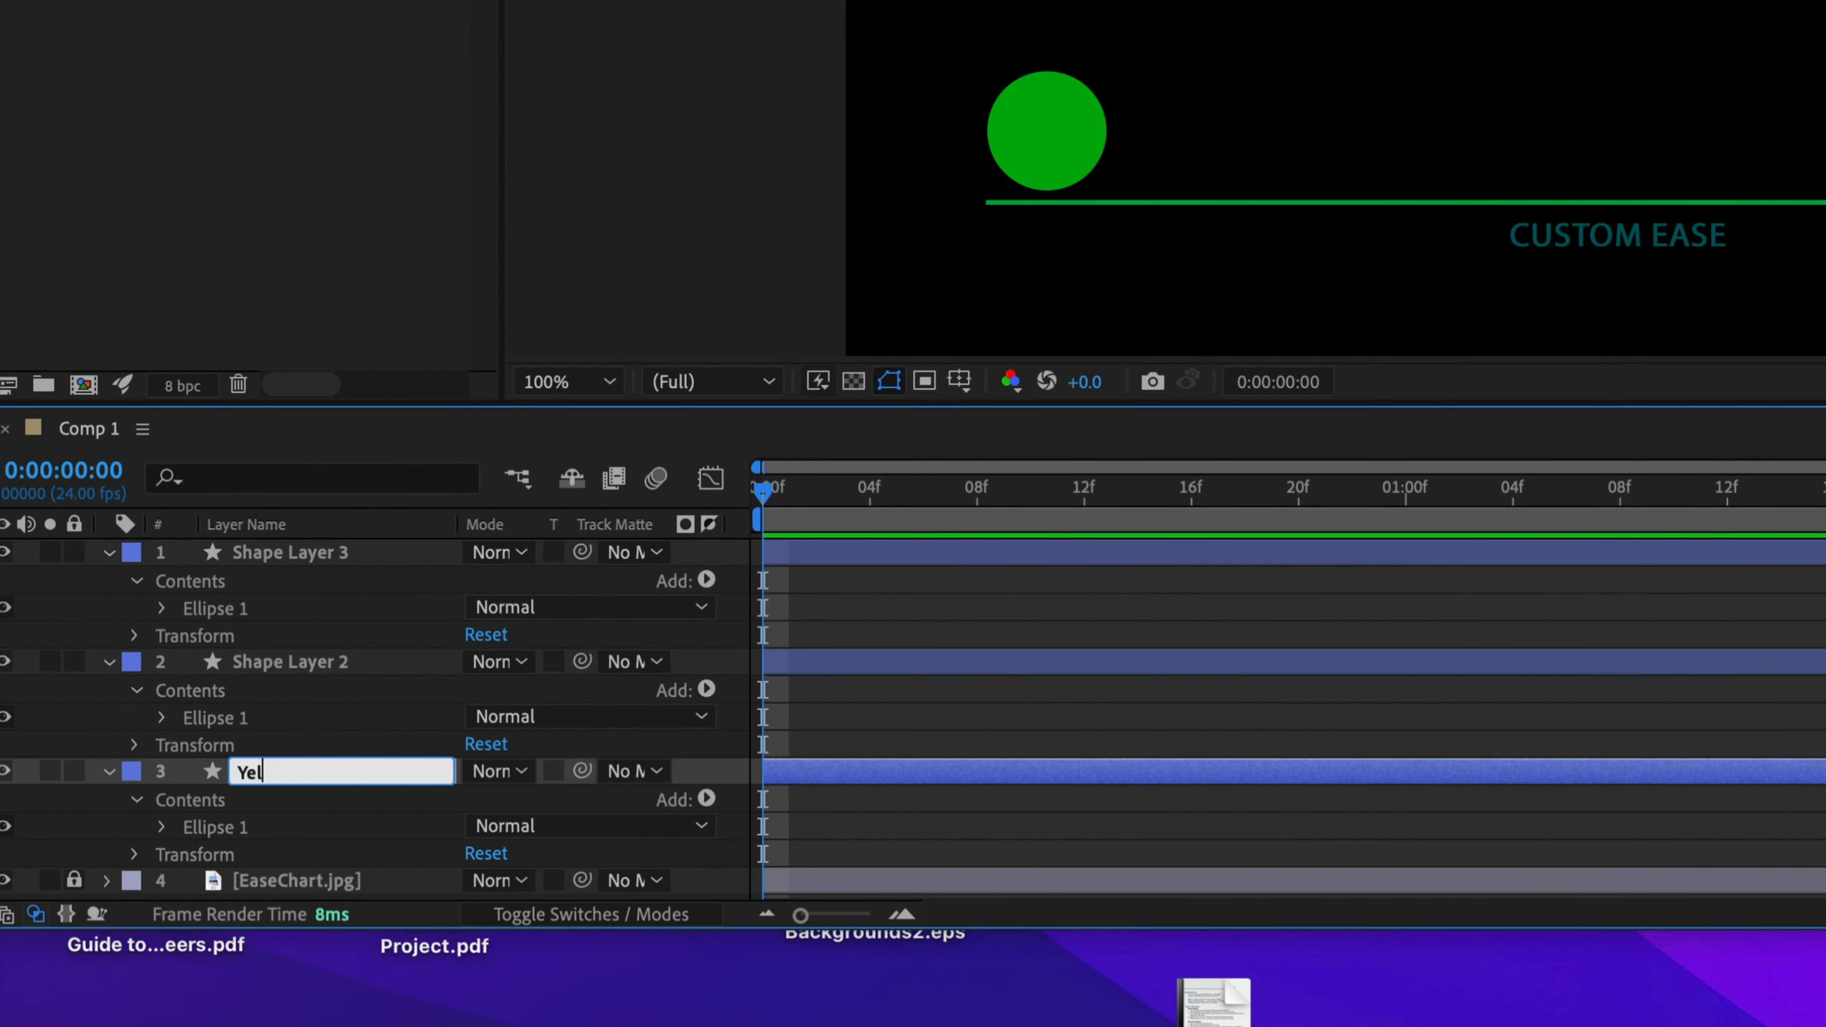
text(low Name)
key(Return)
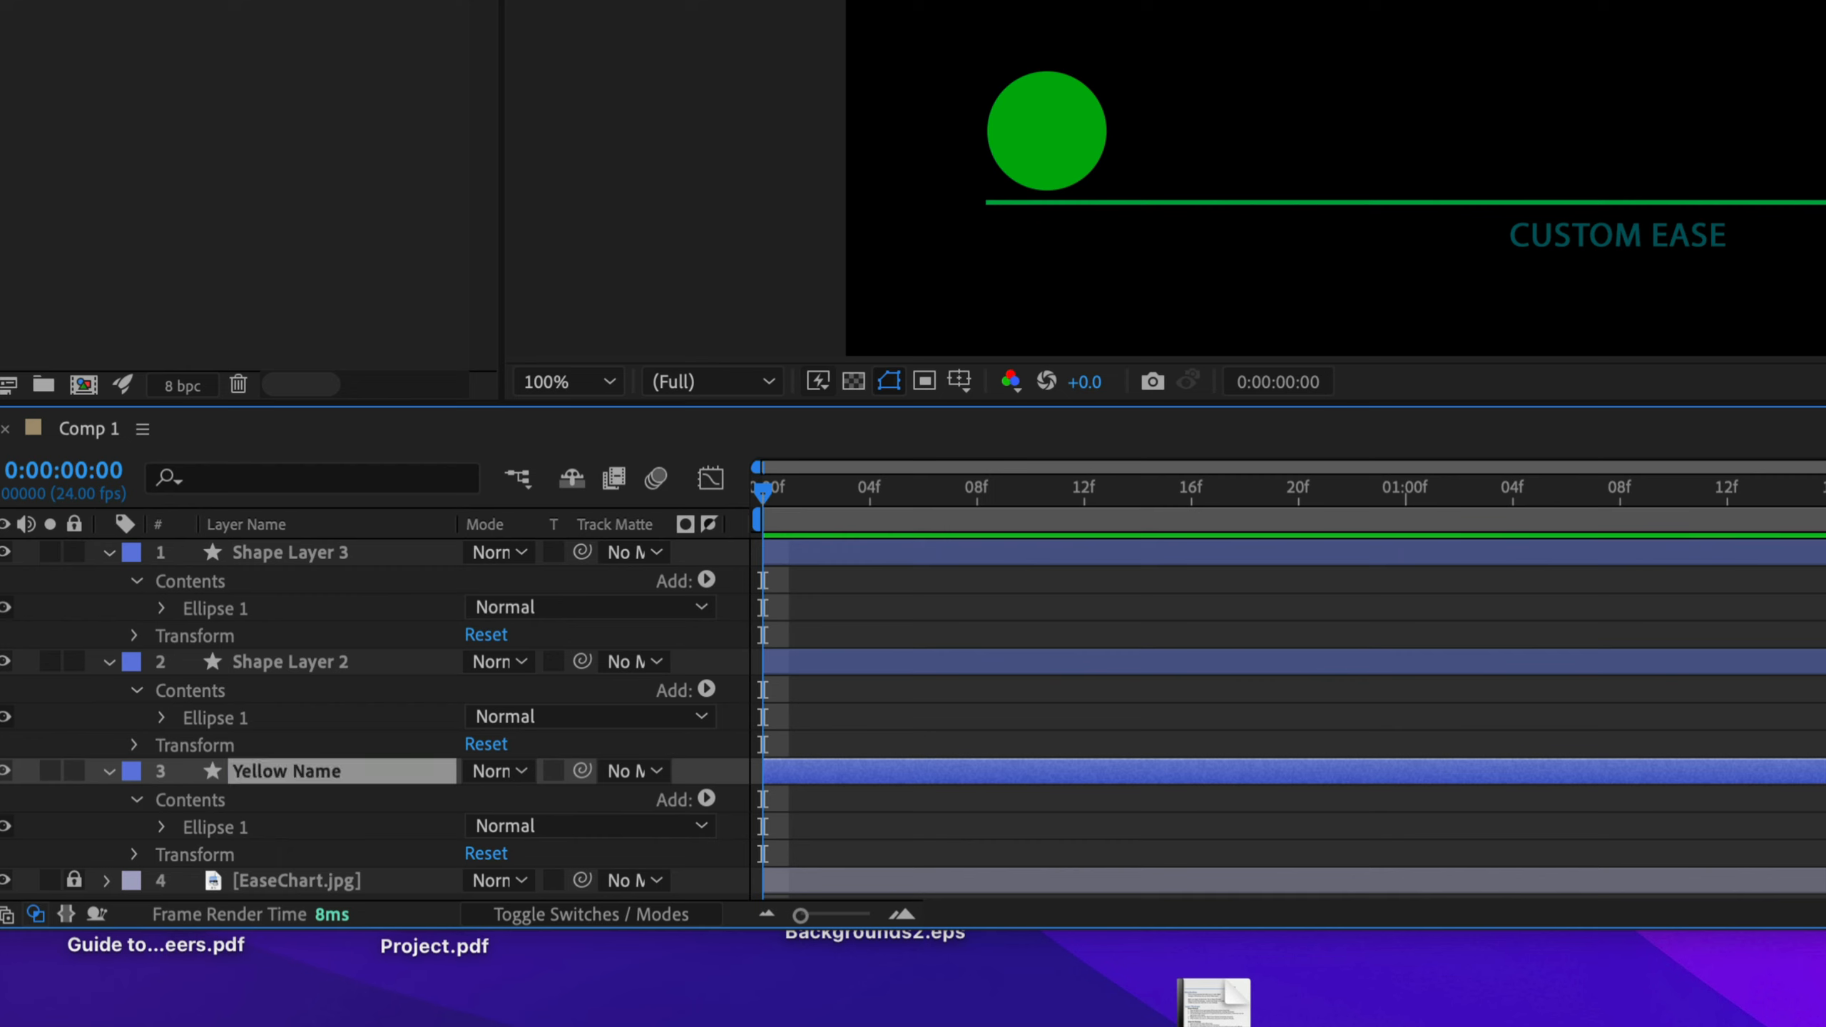
key(Return)
key(Right)
key(BackSpace)
key(BackSpace)
key(BackSpace)
key(BackSpace)
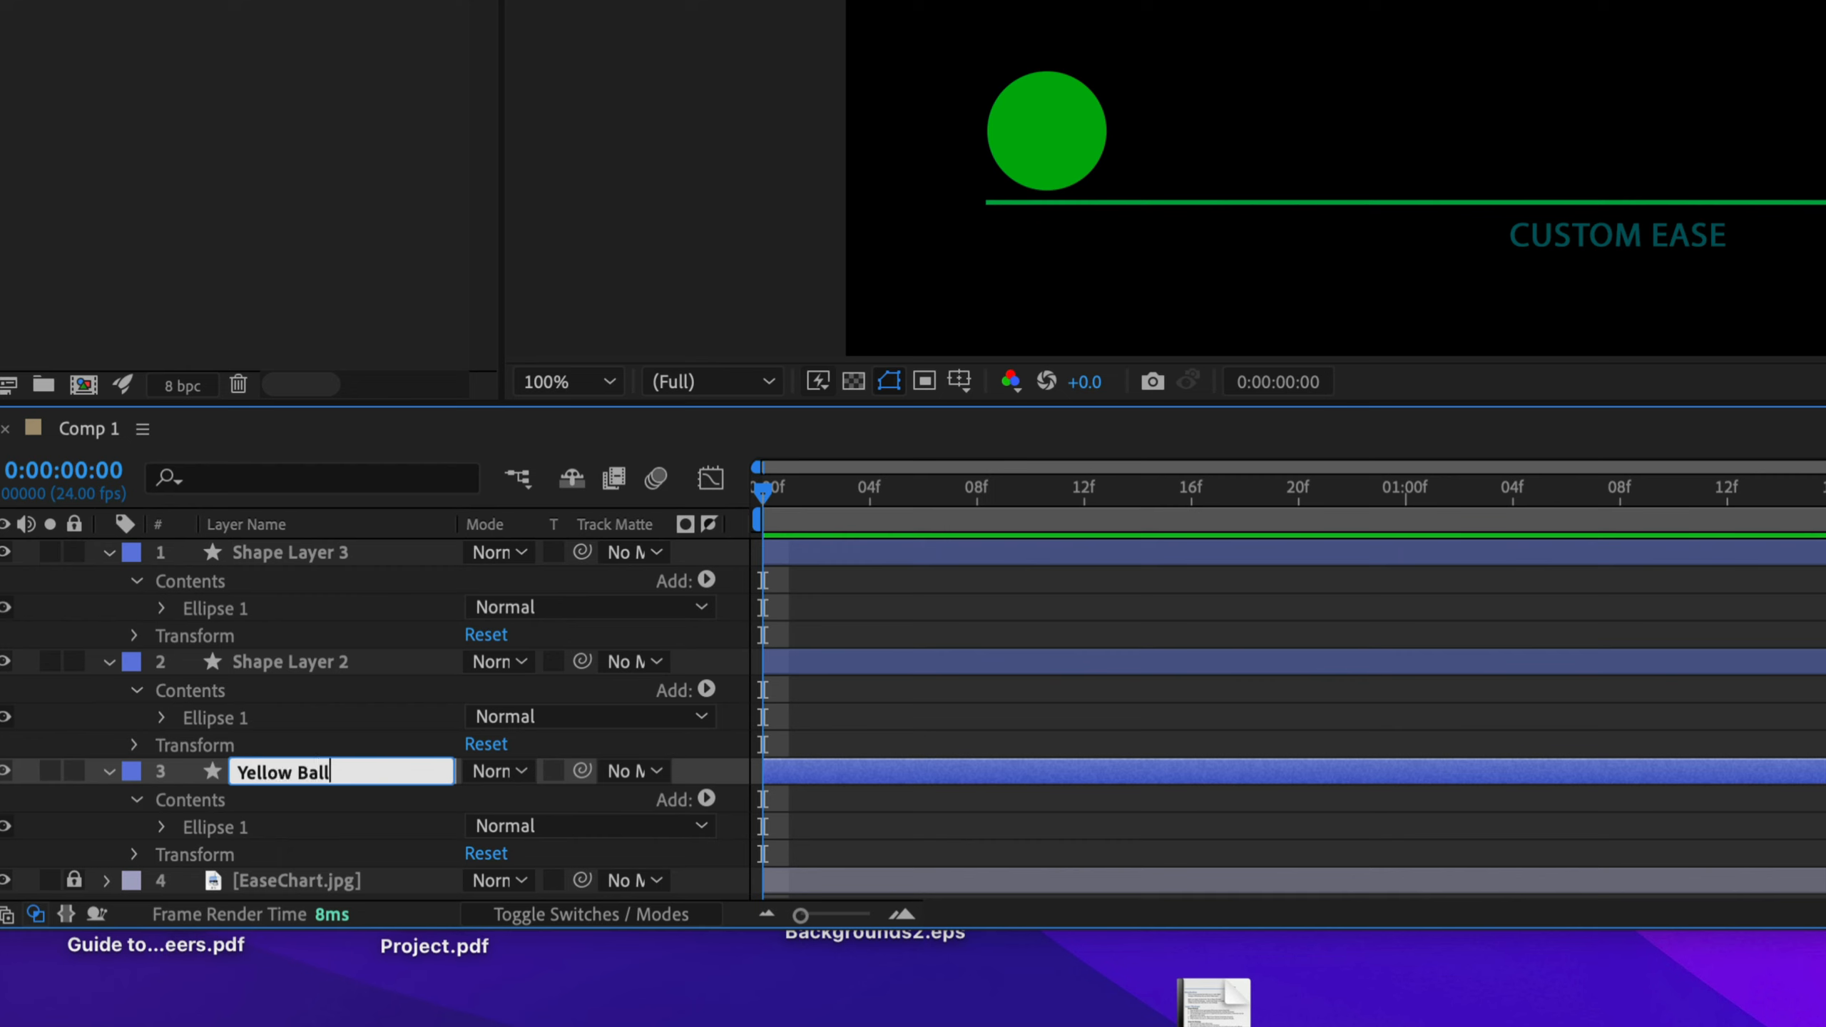
text(Ball)
key(Return)
- Rename the red circle's layer, Shape Layer 2, to "Red Ball"
click(301, 636)
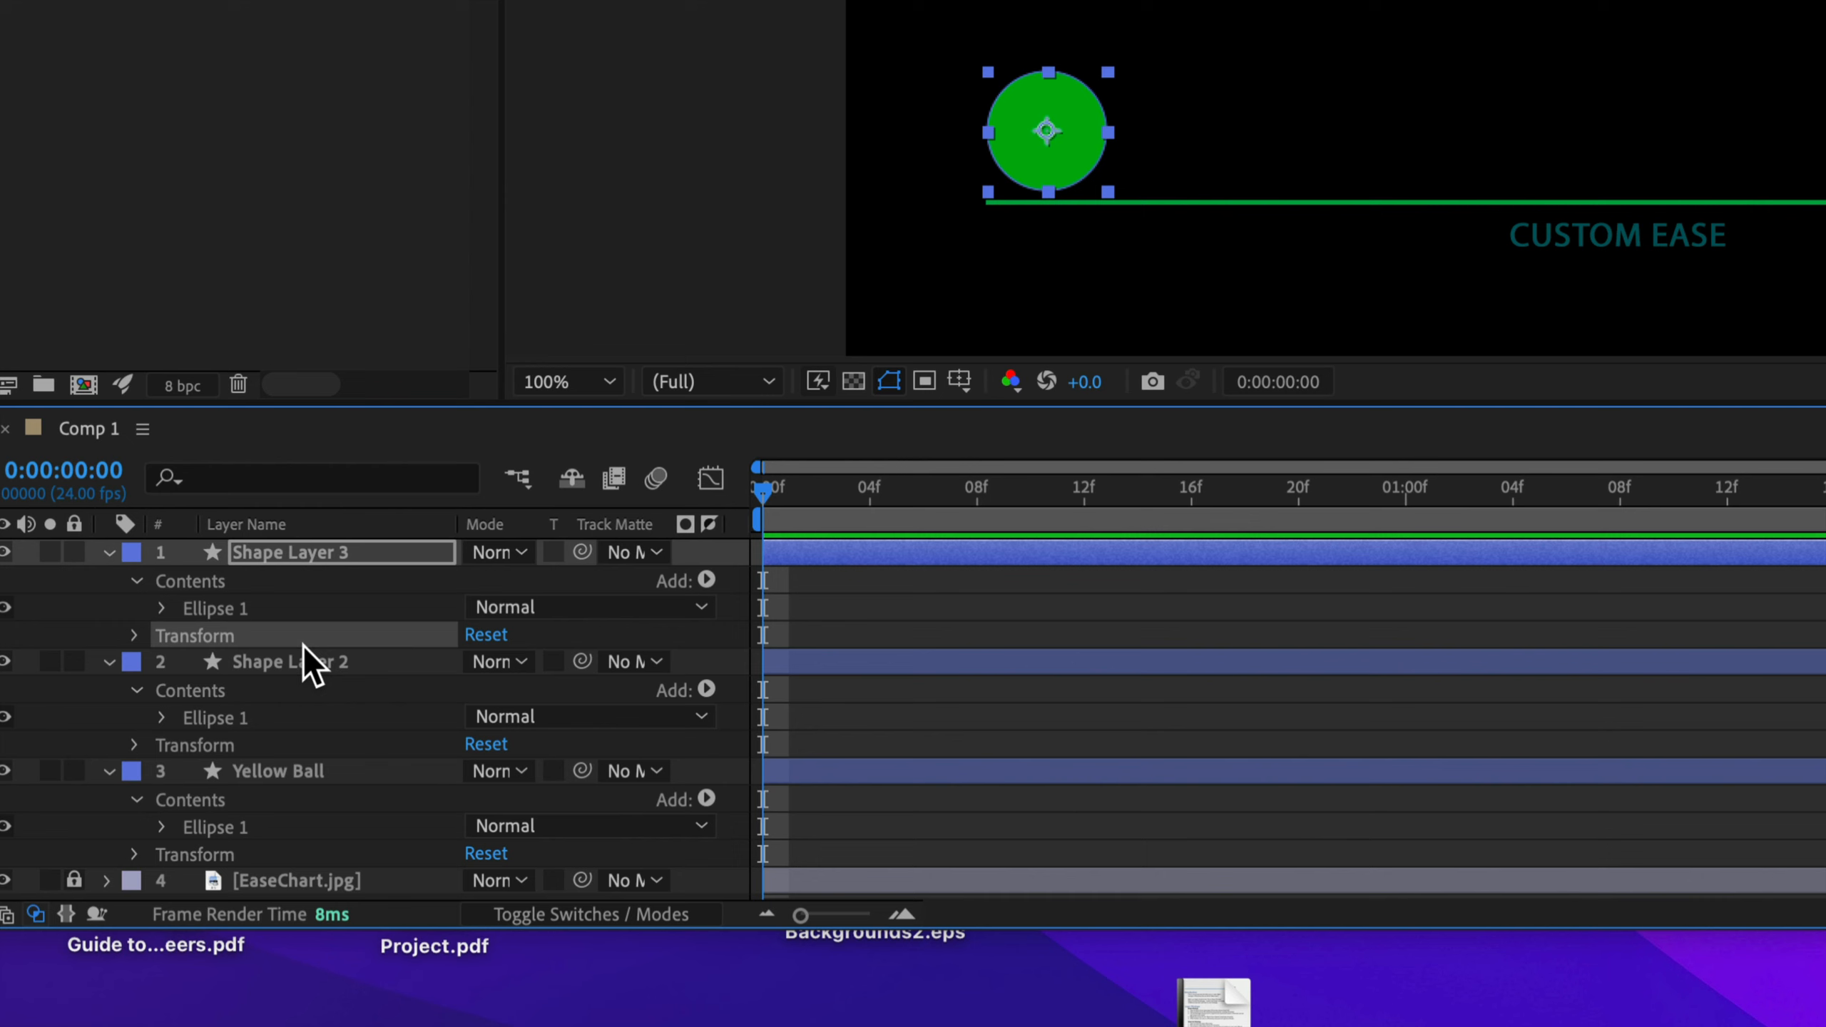
click(274, 670)
key(Return)
text(Red Ball)
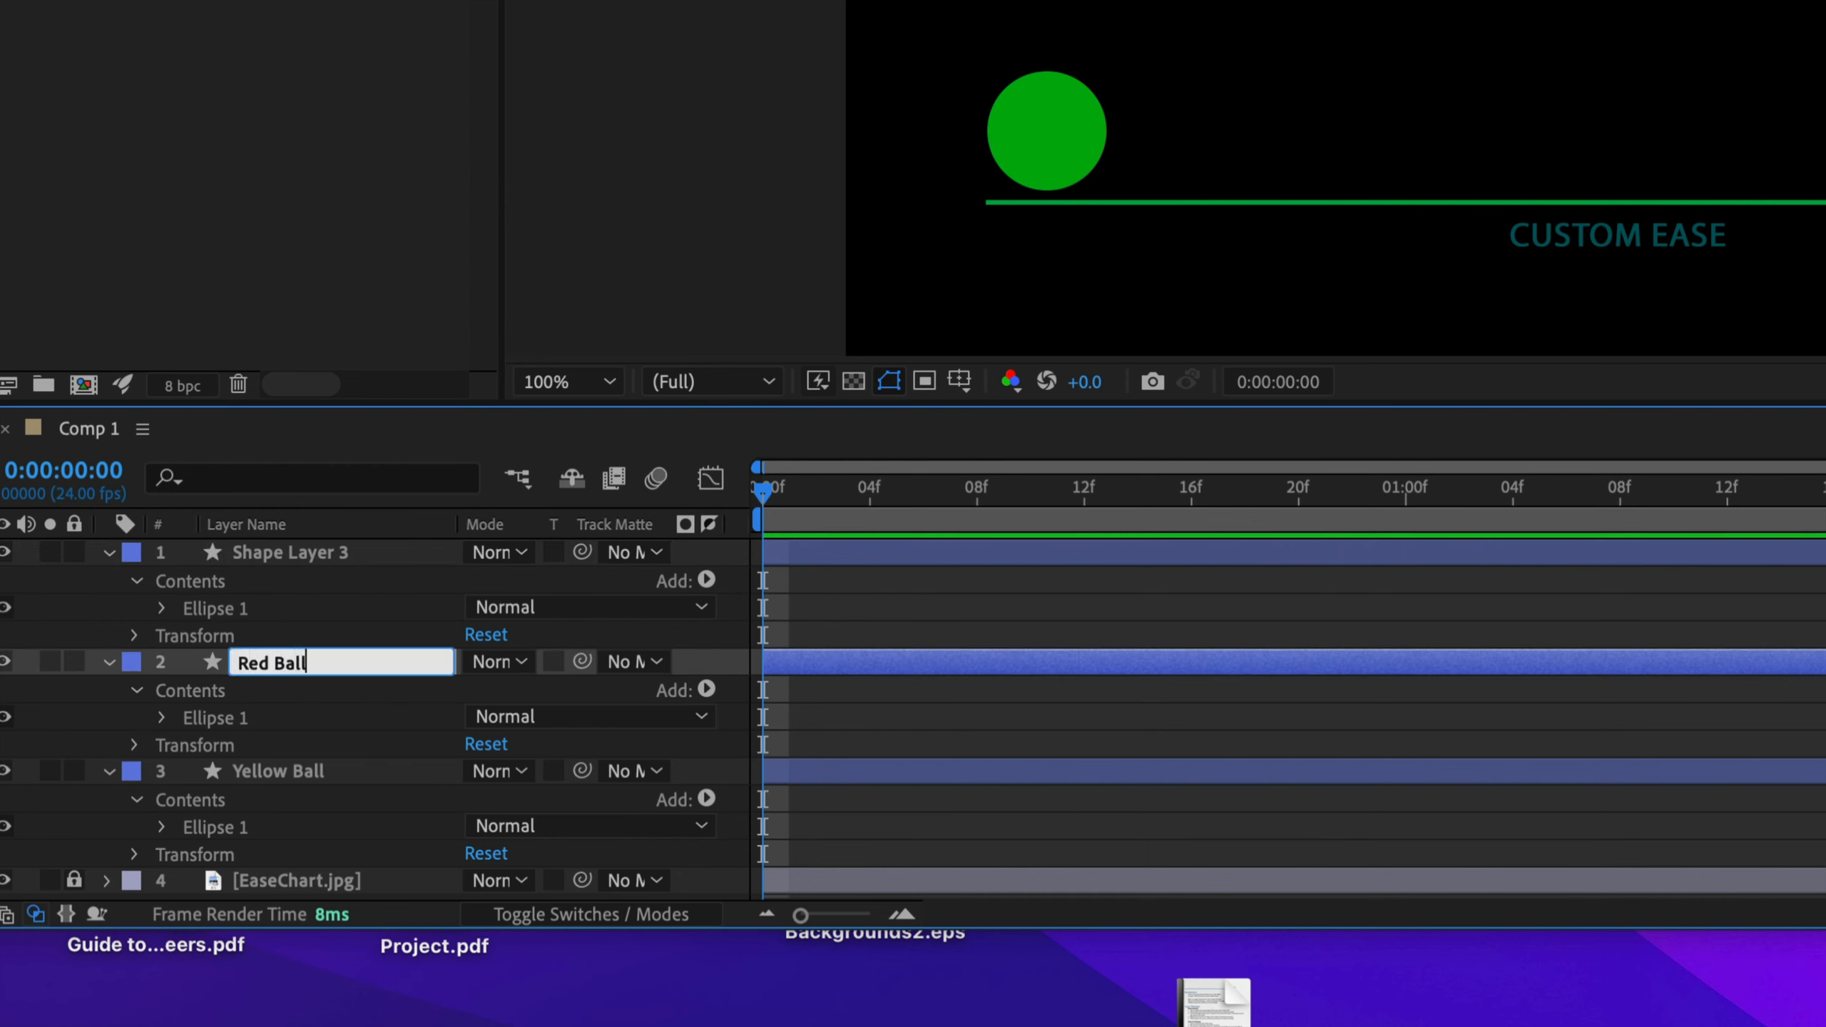
key(Return)
- Rename the green circle's layer, Shape Layer 3, to "Green Ball"
click(271, 555)
key(Return)
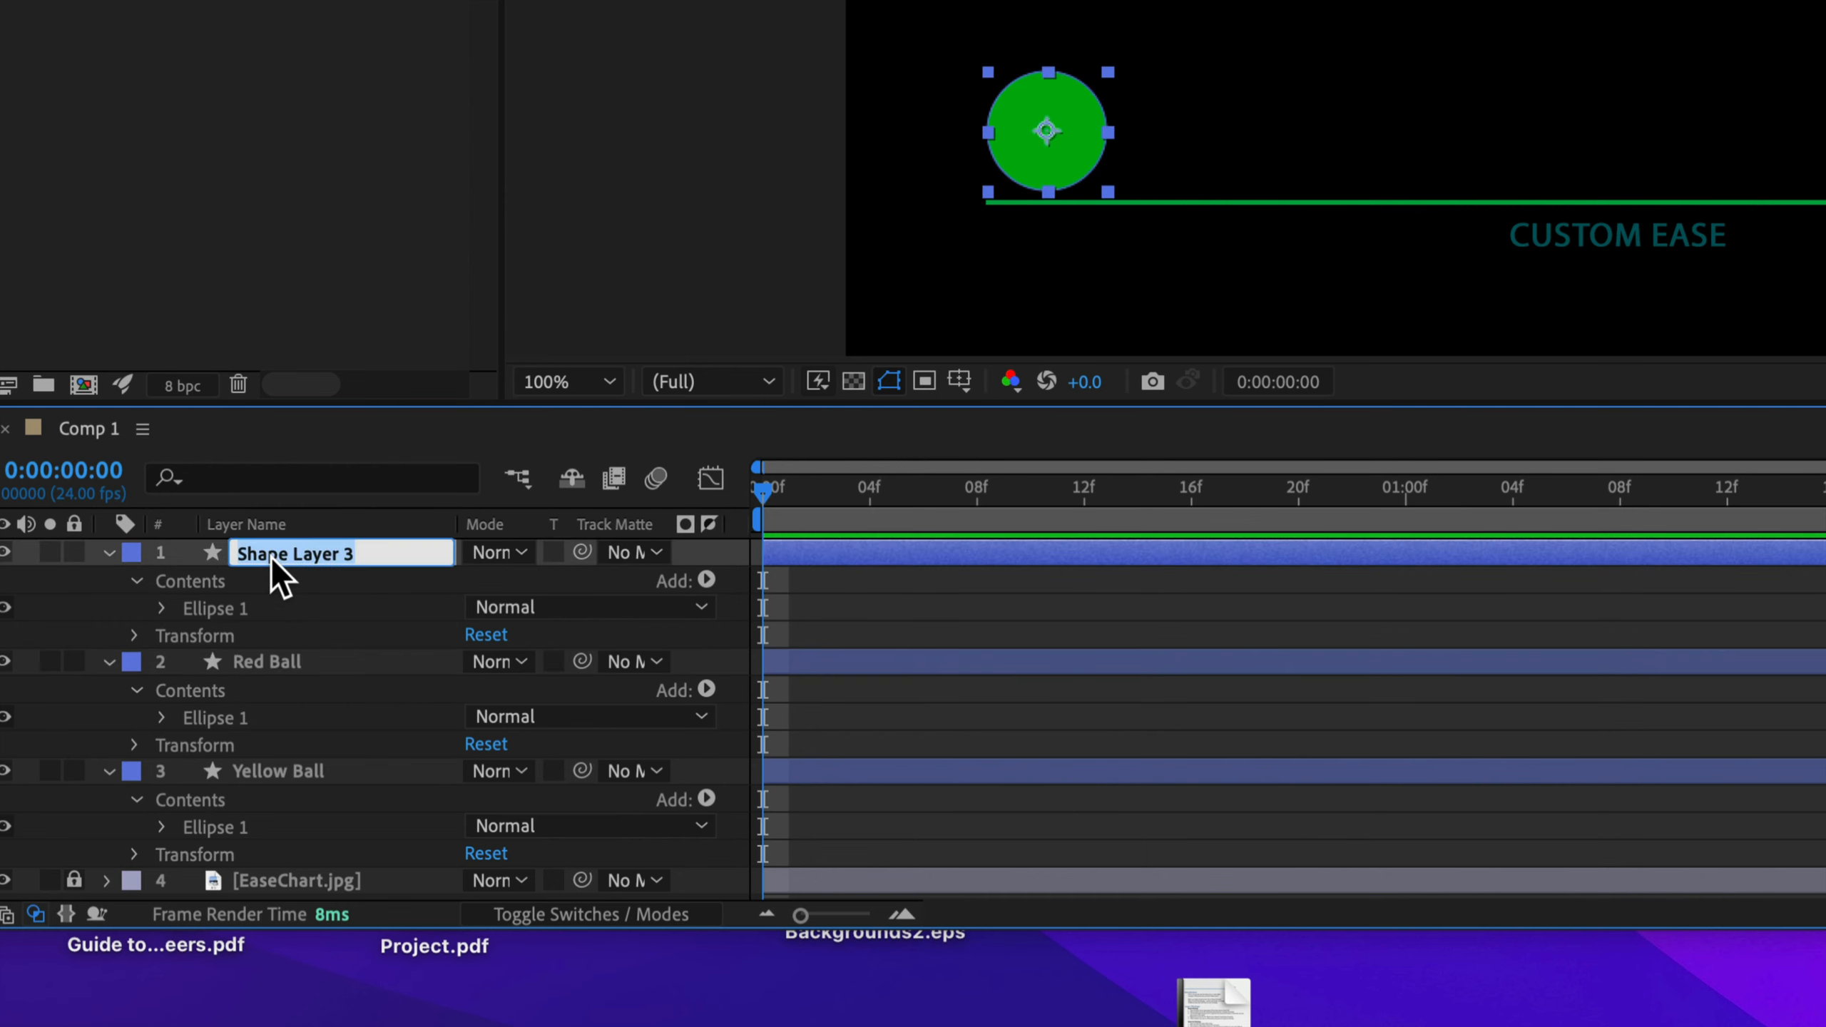
text(Green Ball)
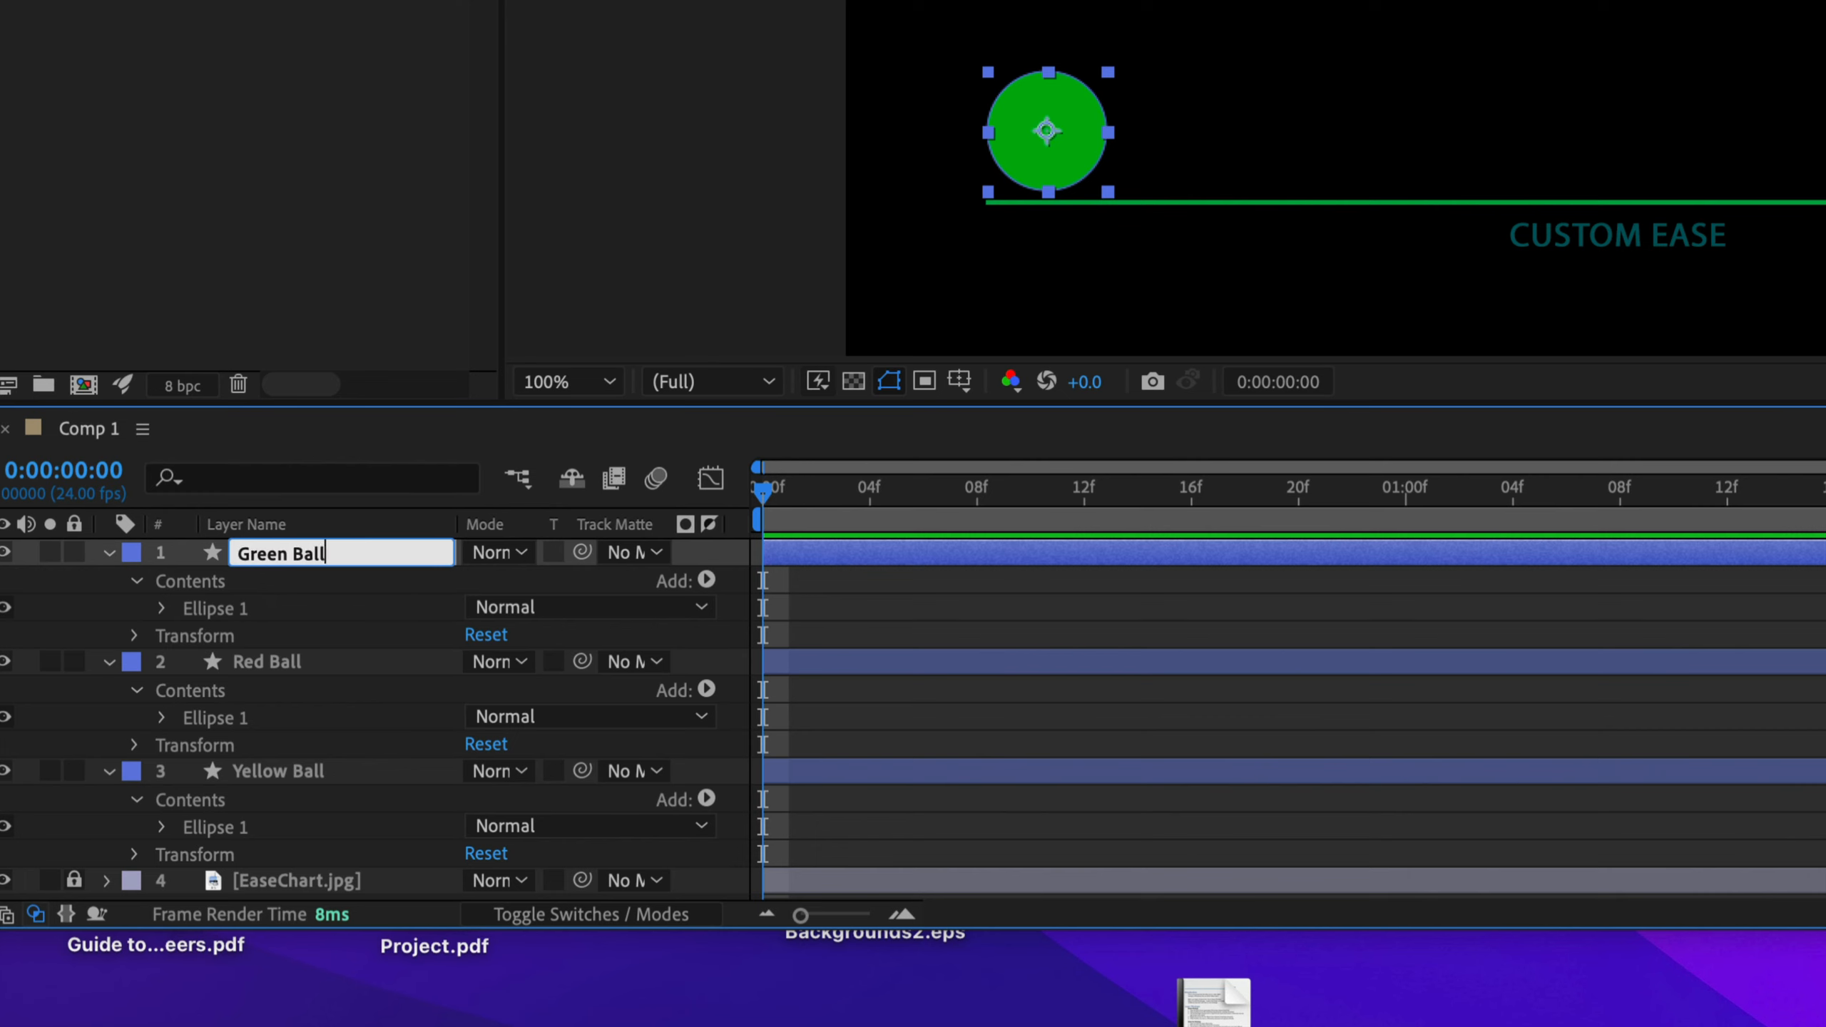
key(Return)
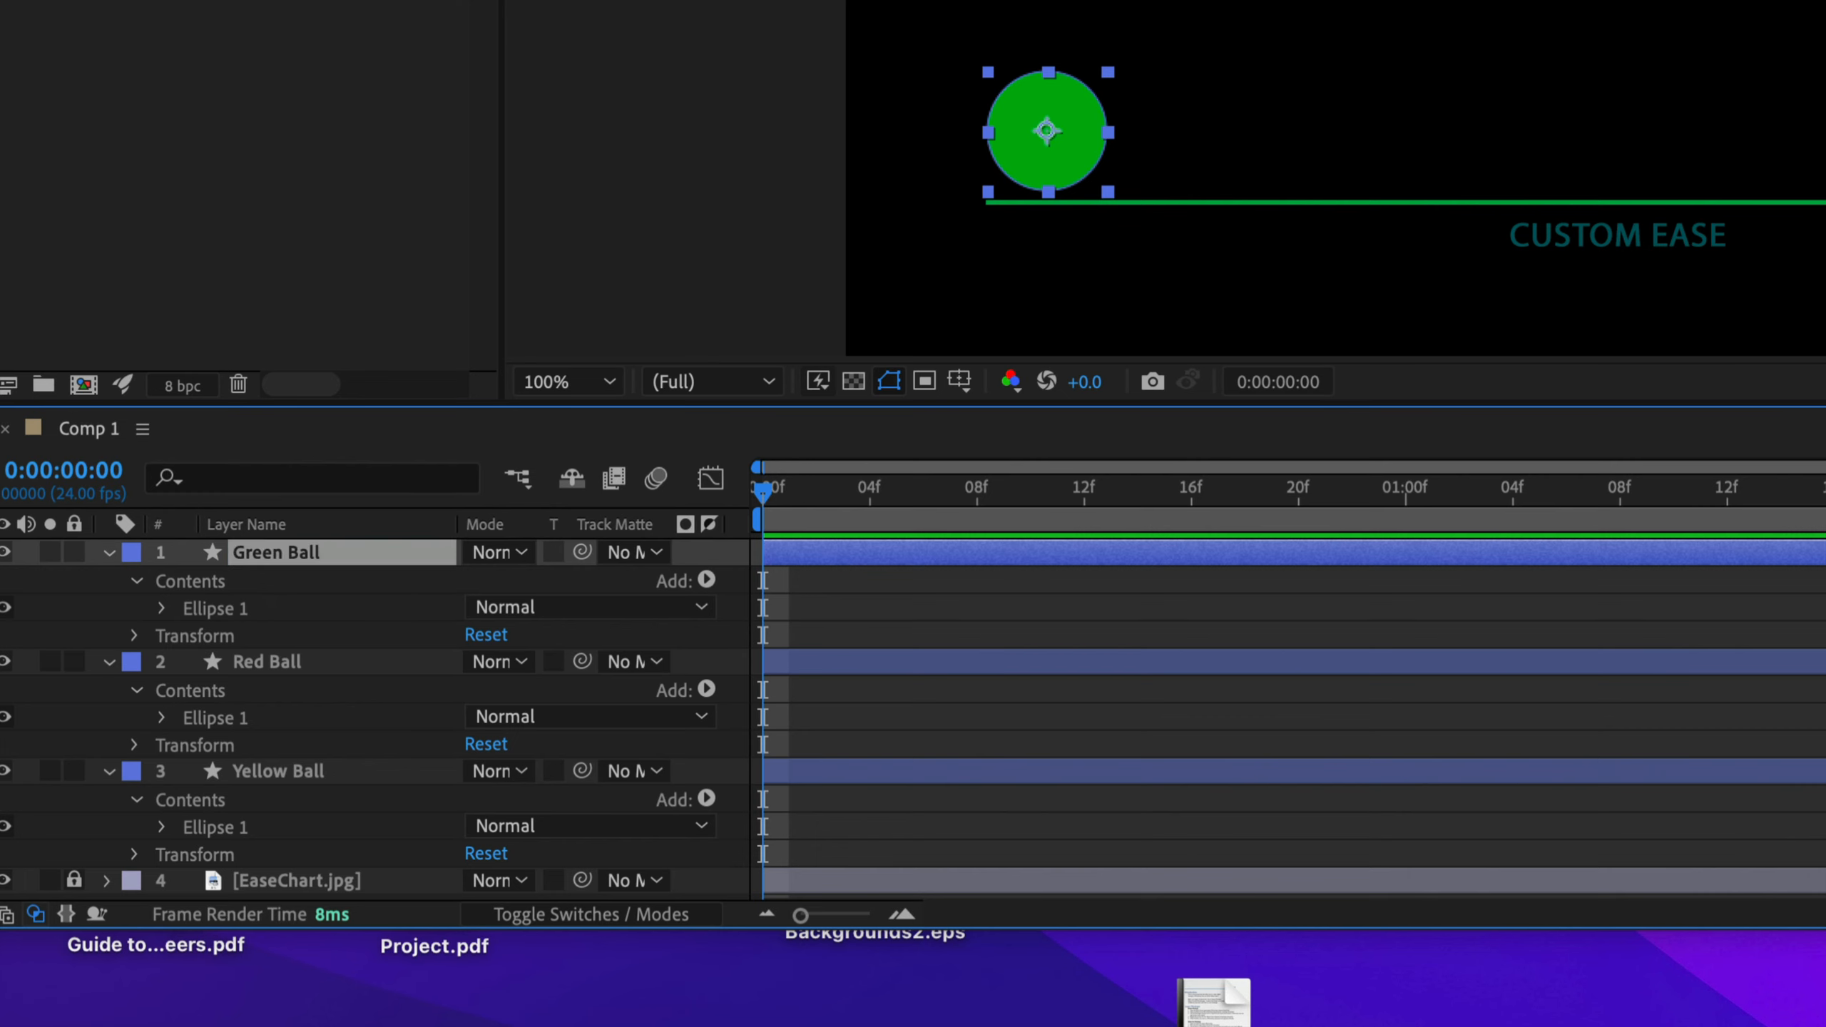
- Collapse the properties of the Green Ball, Red Ball and Yellow Ball layers and deselect everything
click(111, 554)
click(108, 580)
click(109, 607)
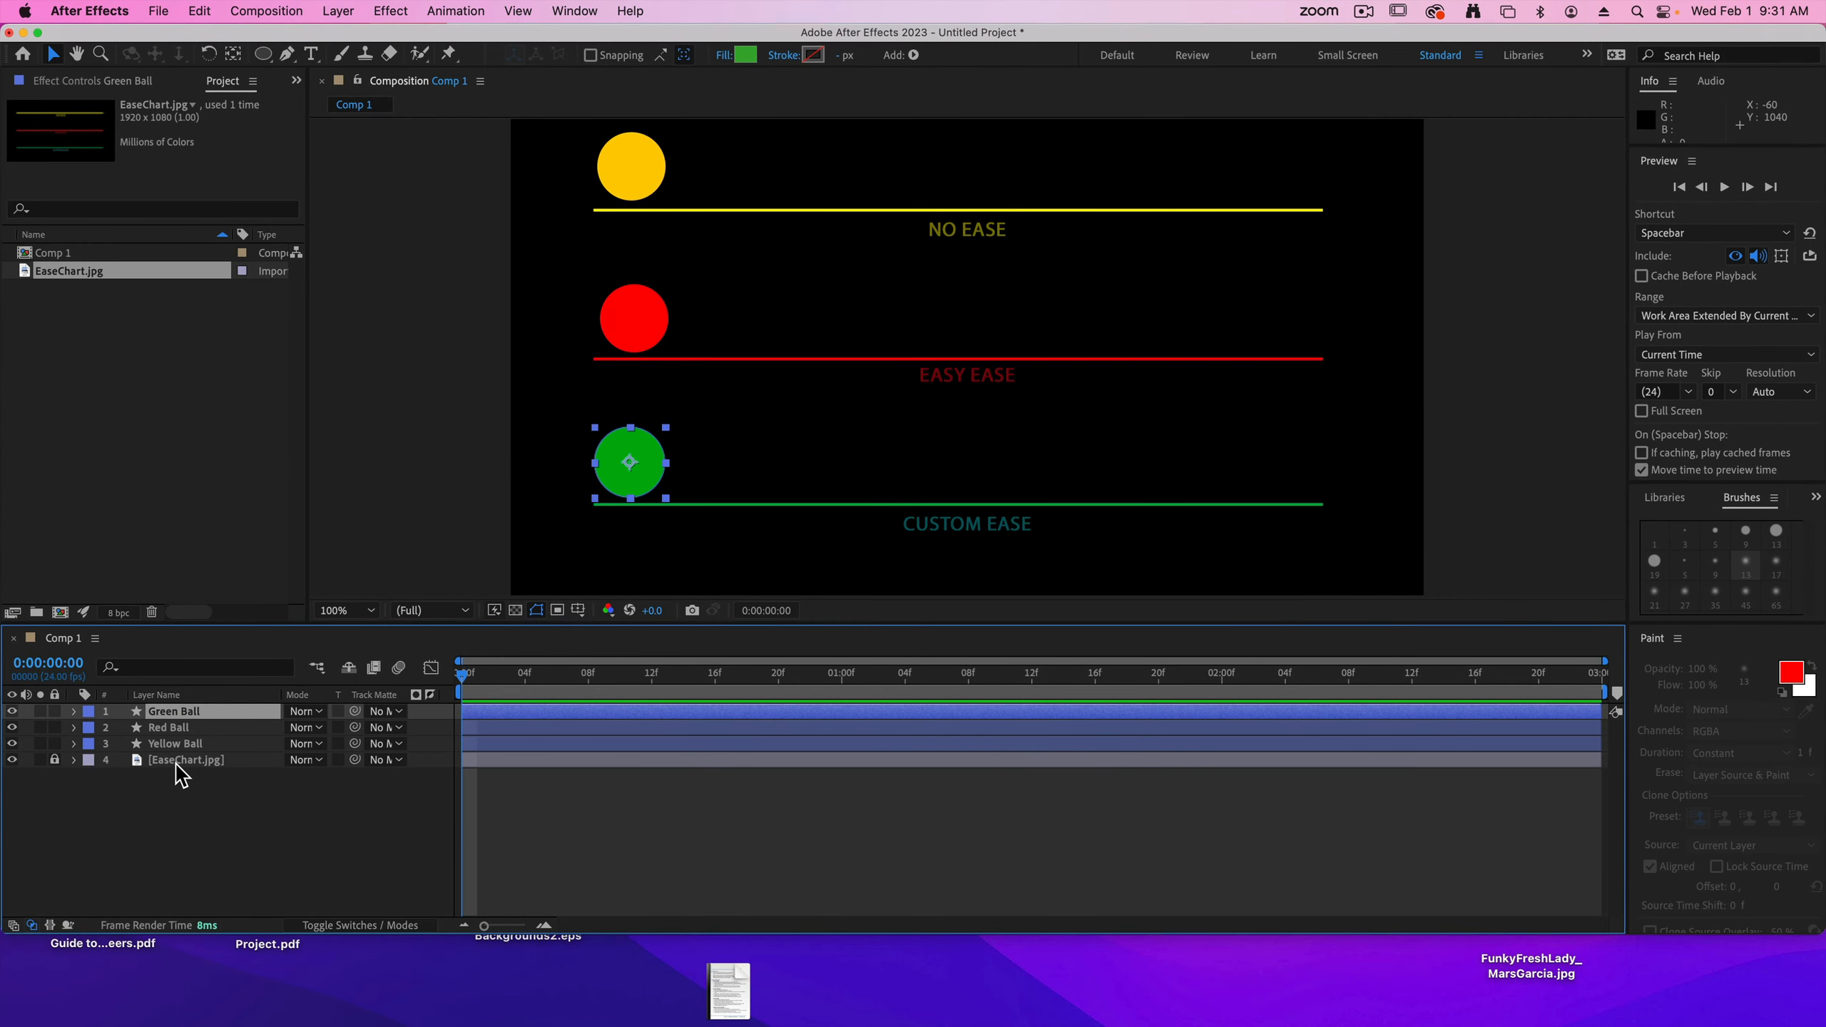
click(402, 352)
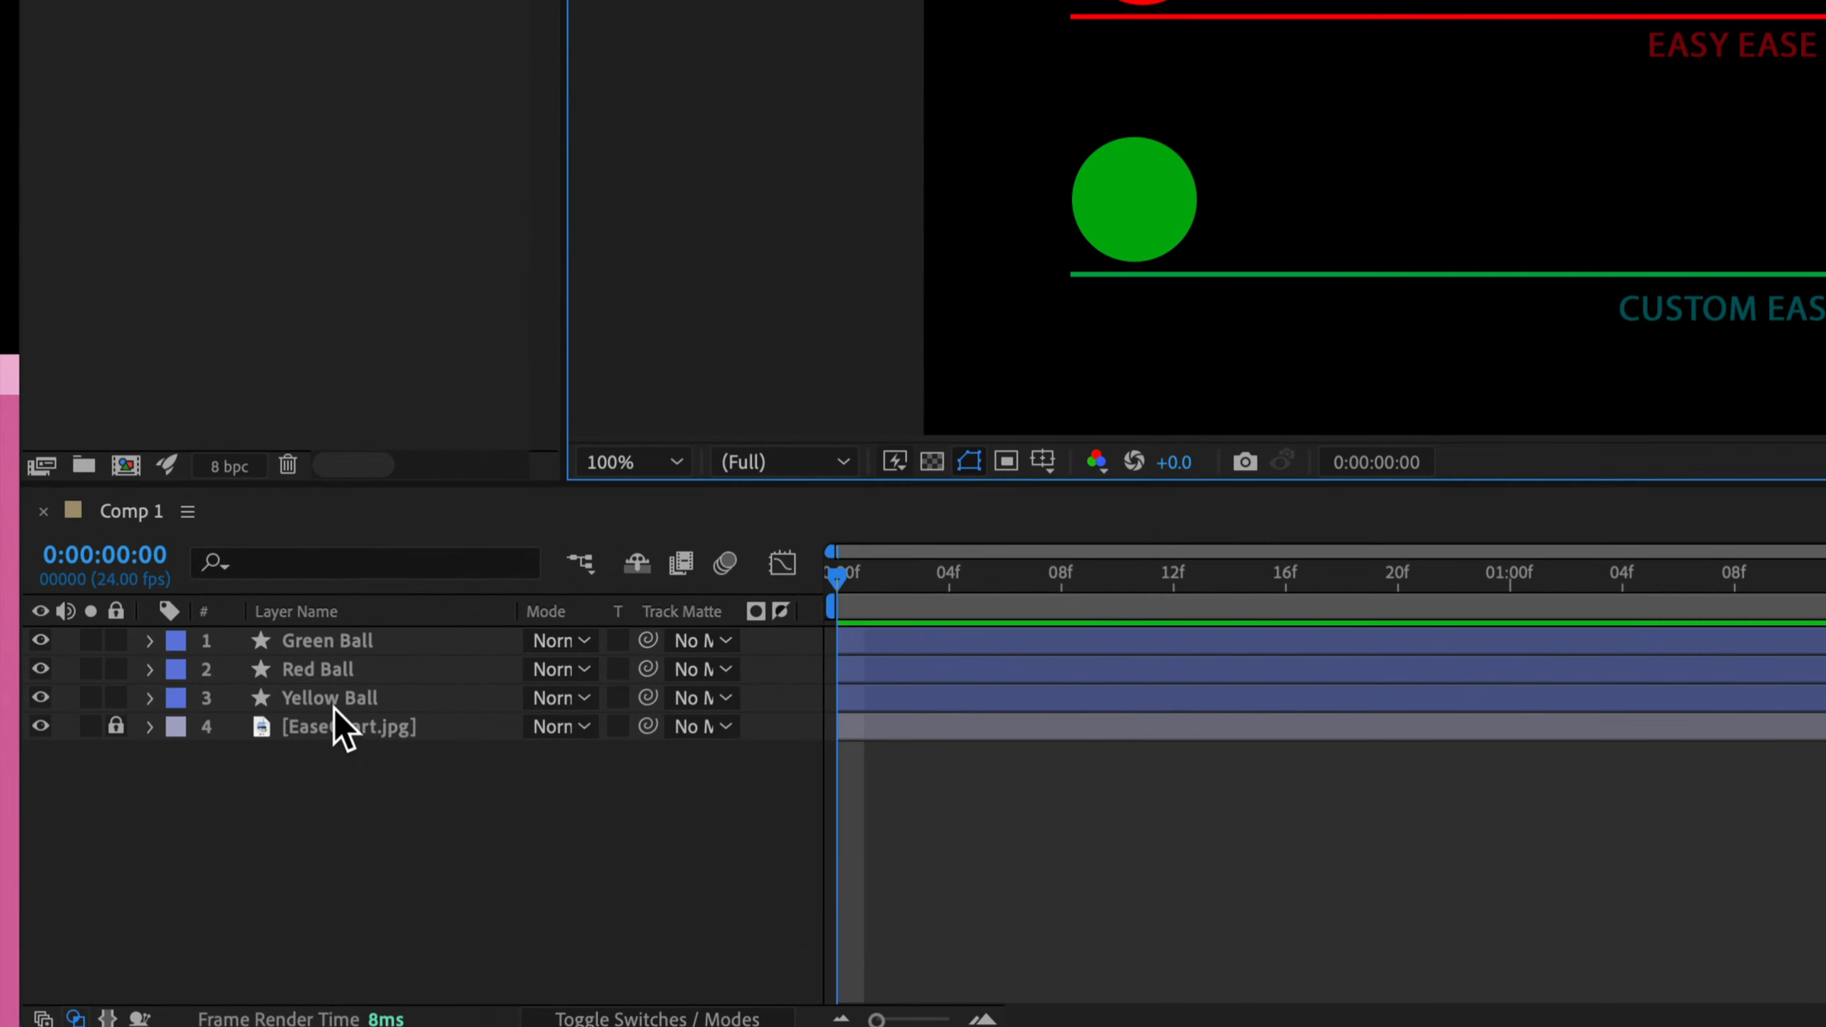
- Add a Position keyframe to Yellow Ball at 0:00:00:00 and move the current time to 0:00:01:00
click(338, 701)
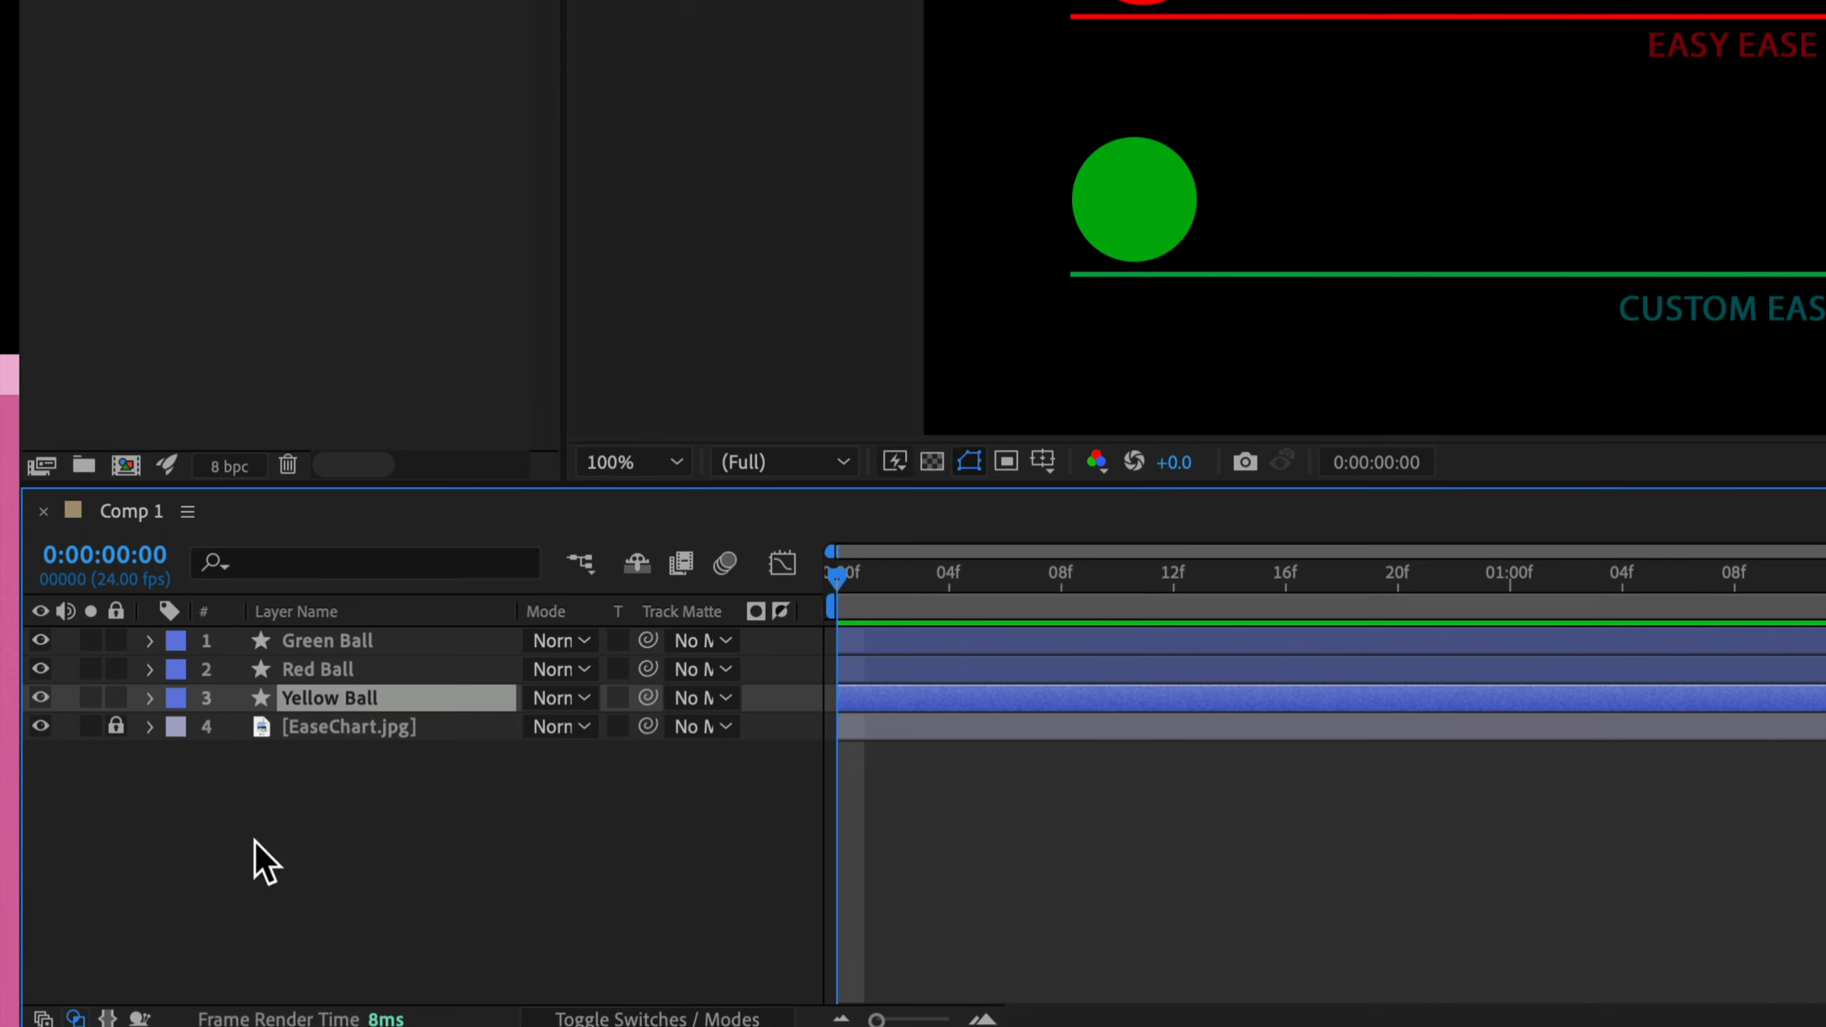
key(p)
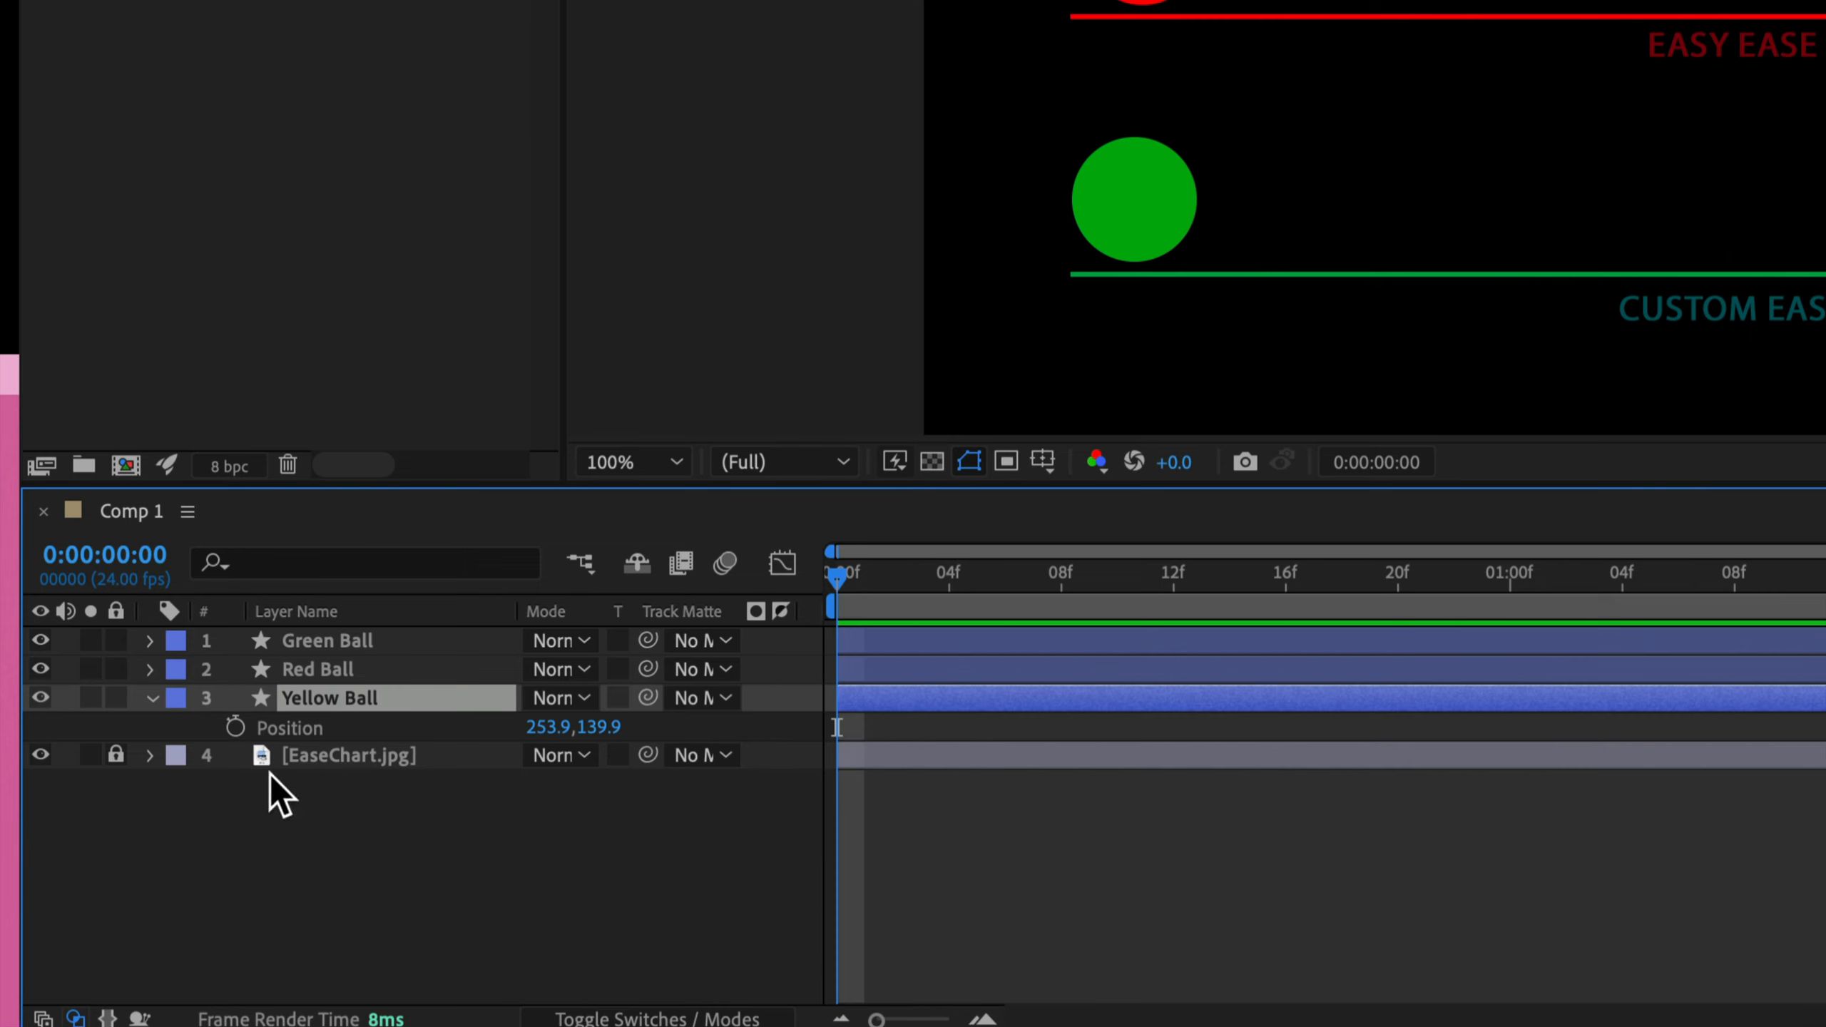
click(235, 726)
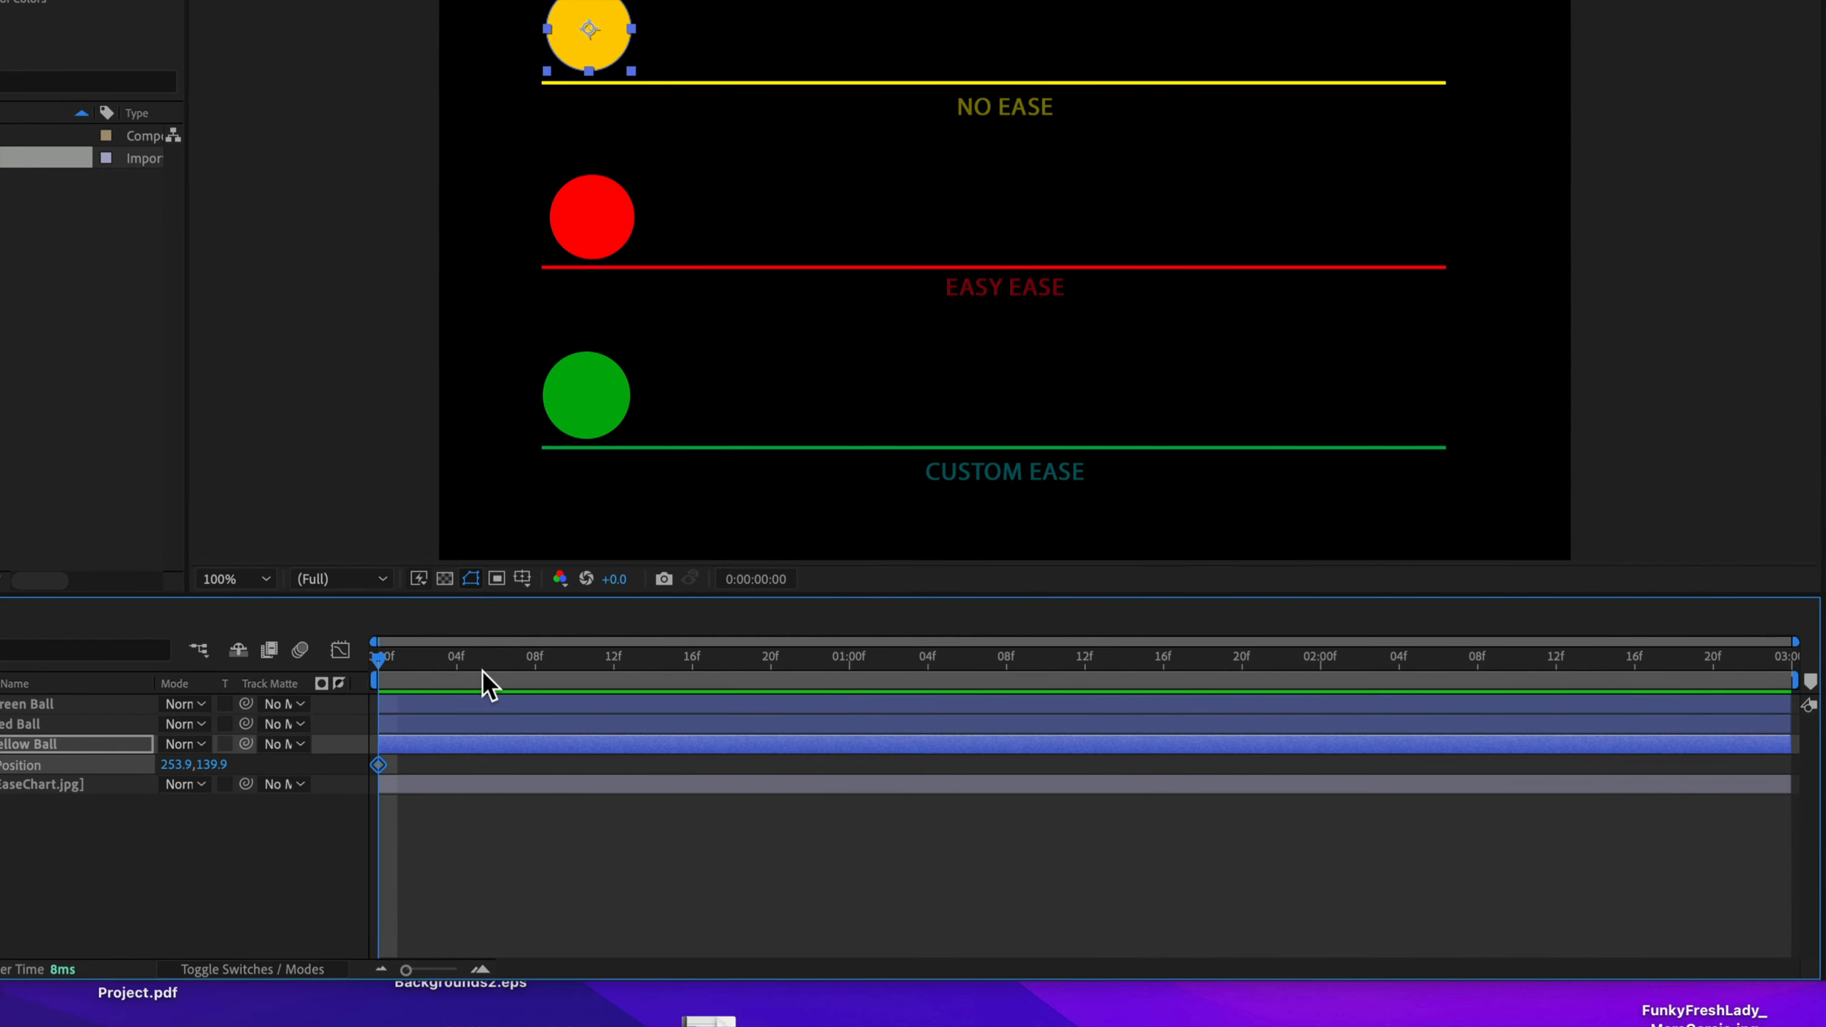
drag(523, 674, 836, 683)
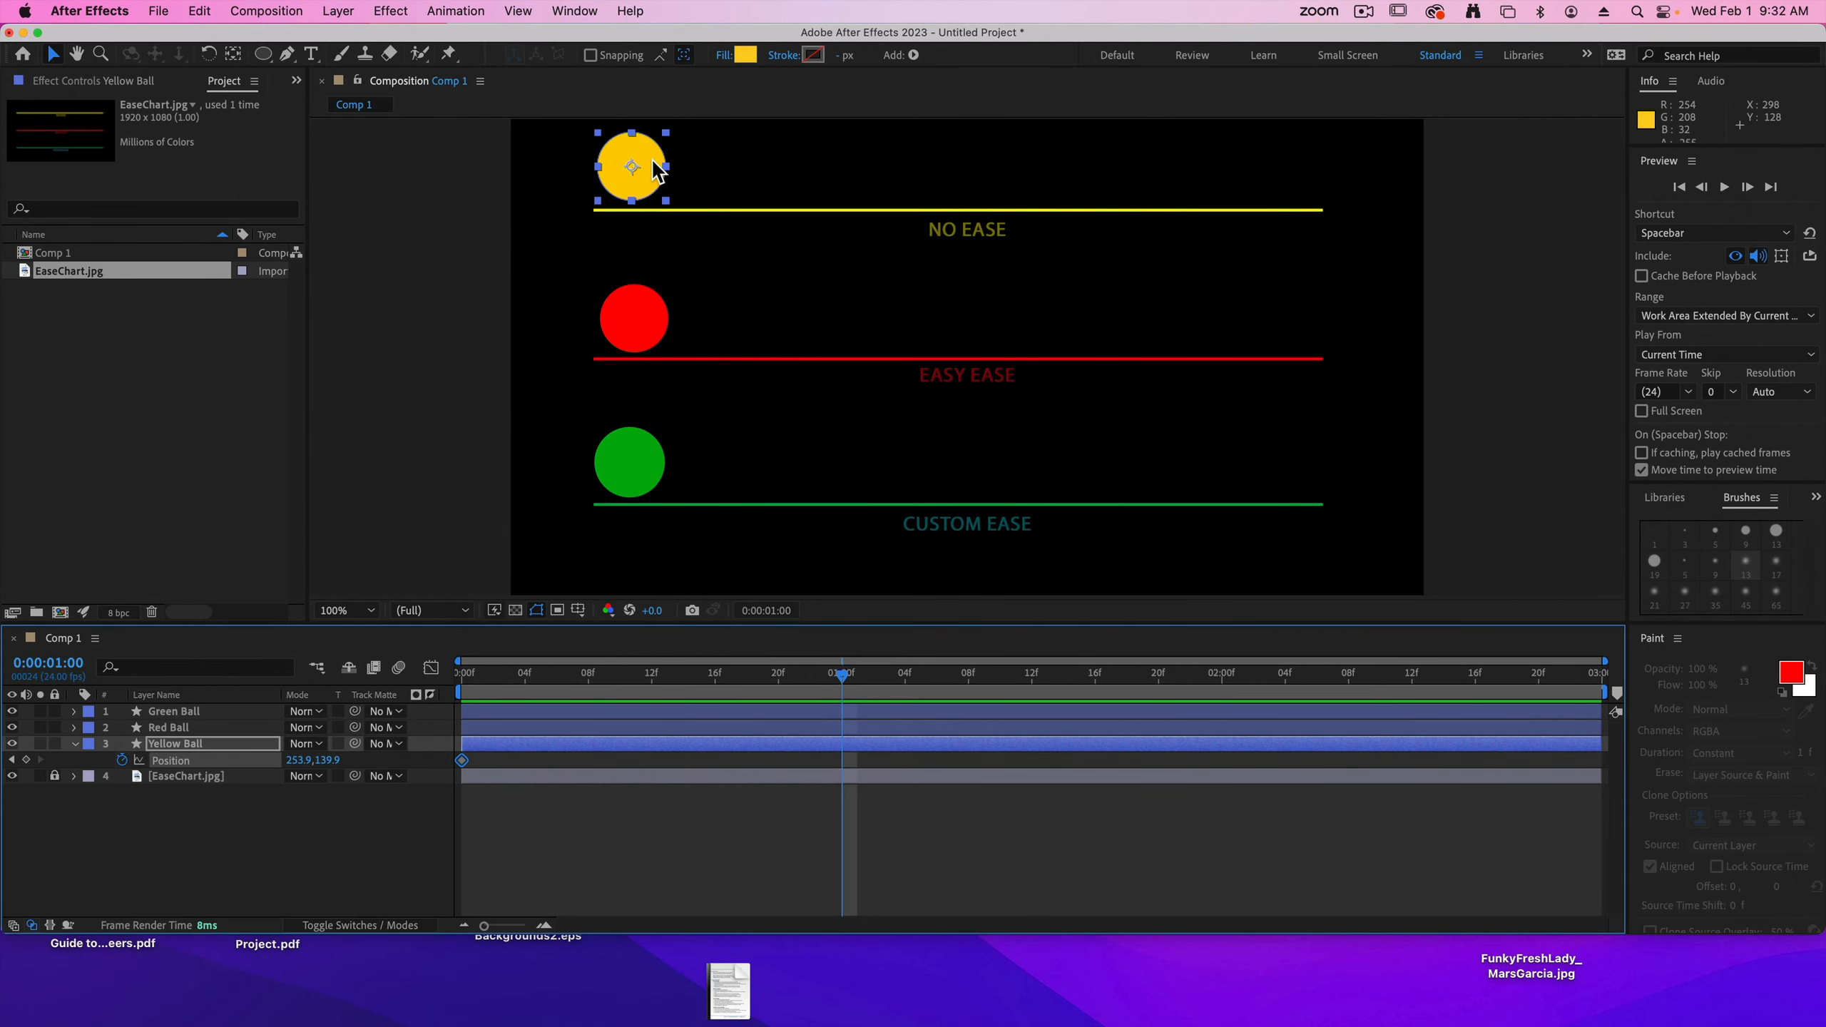
- Move Yellow Ball to the right end of its line at 0:00:01:00 and copy its first Position keyframe to 0:00:02:00
drag(651, 157, 1301, 164)
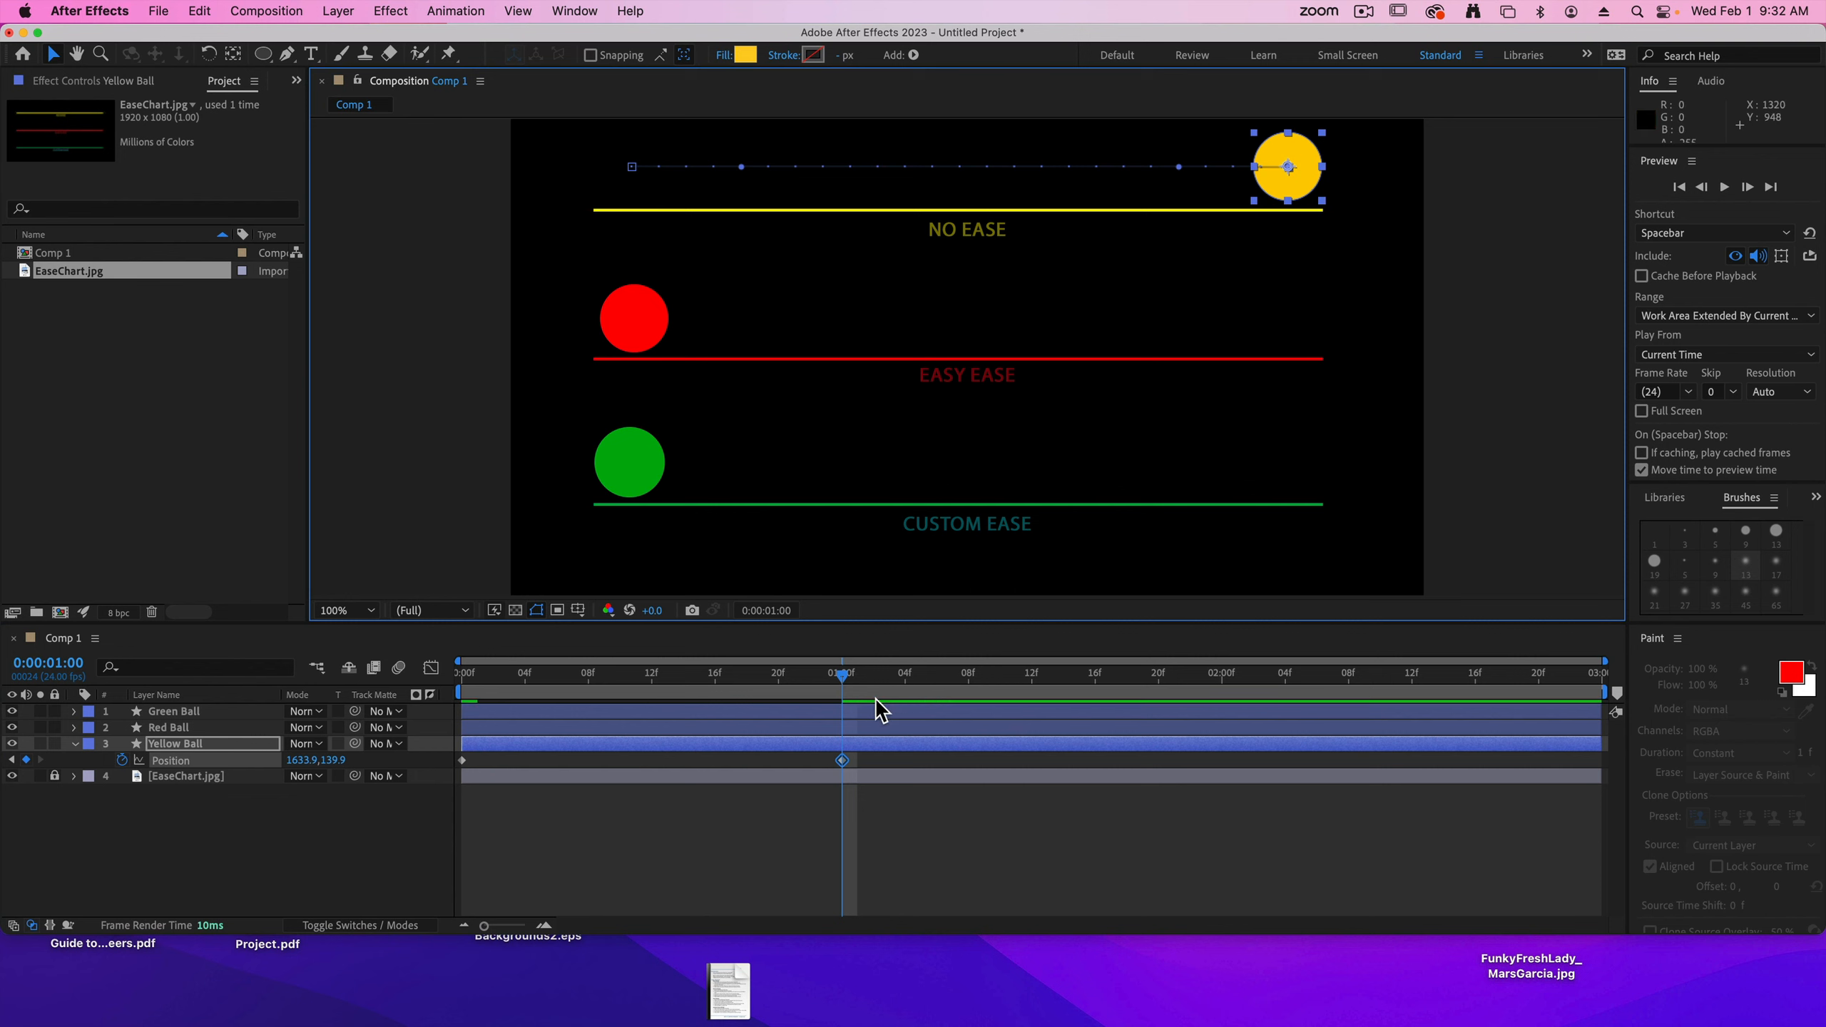
drag(842, 675, 1222, 681)
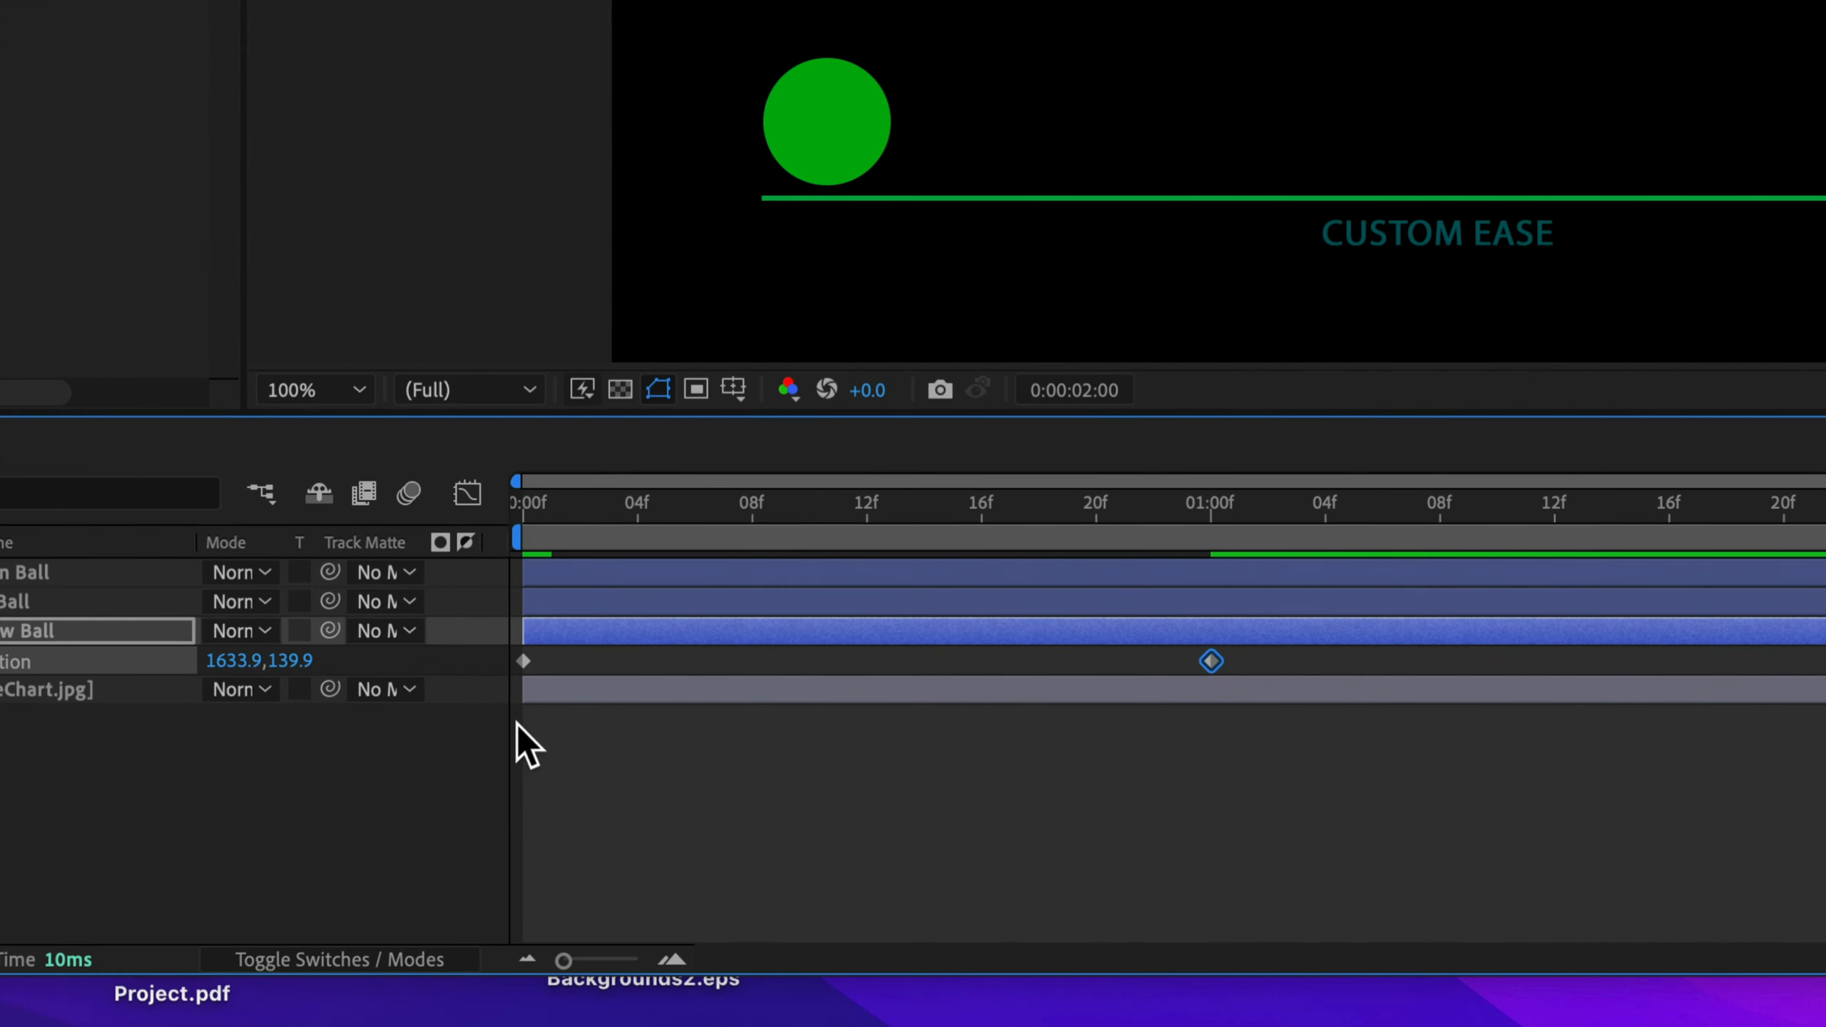
click(524, 660)
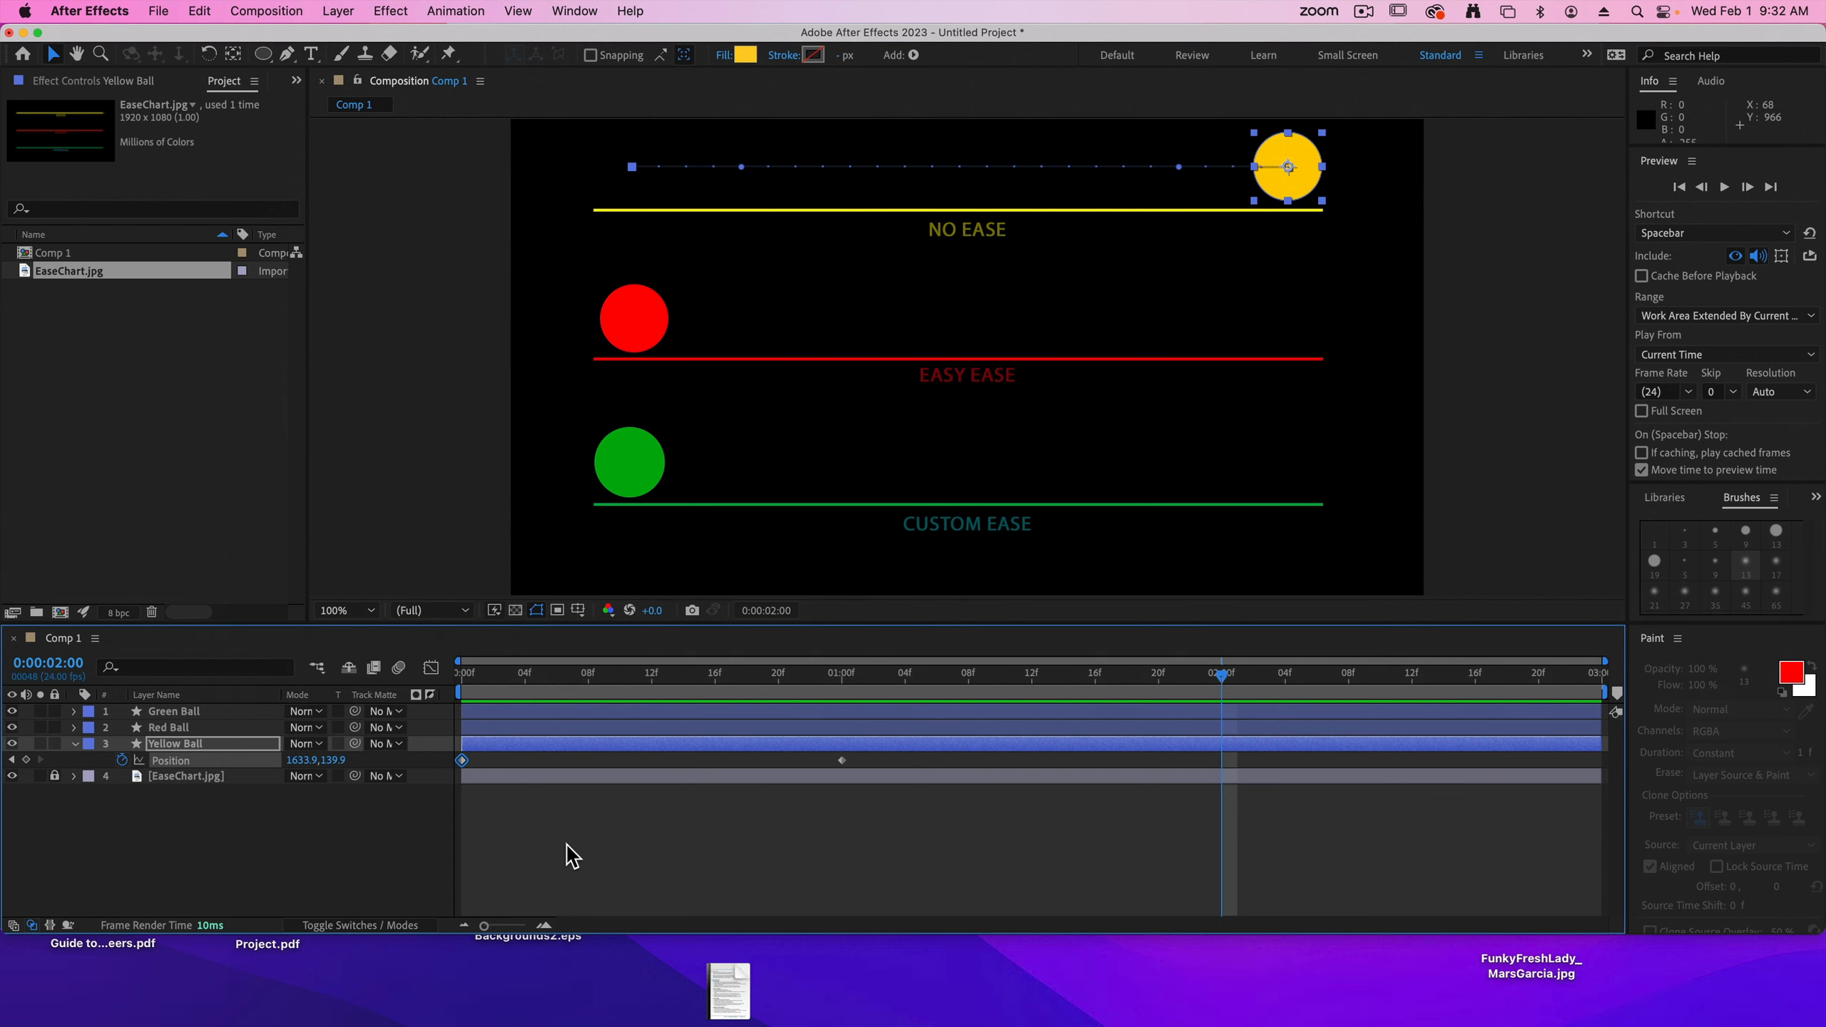
click(1221, 762)
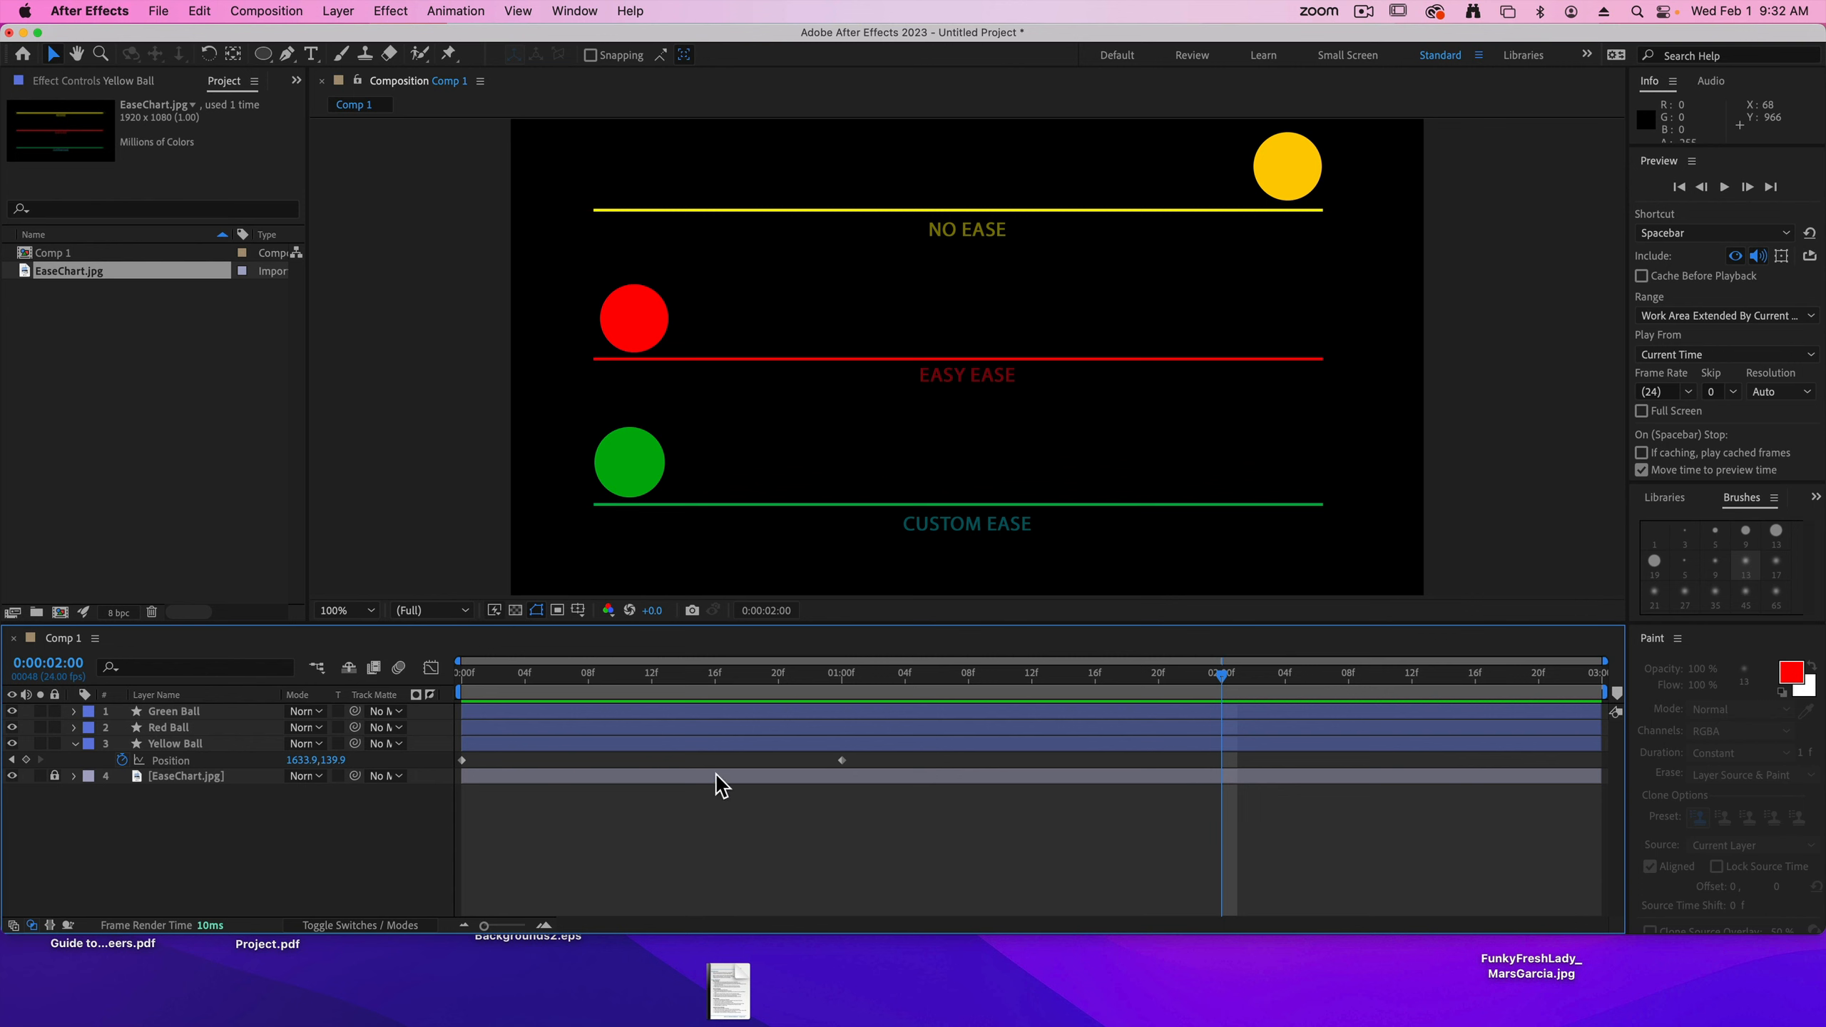
click(462, 760)
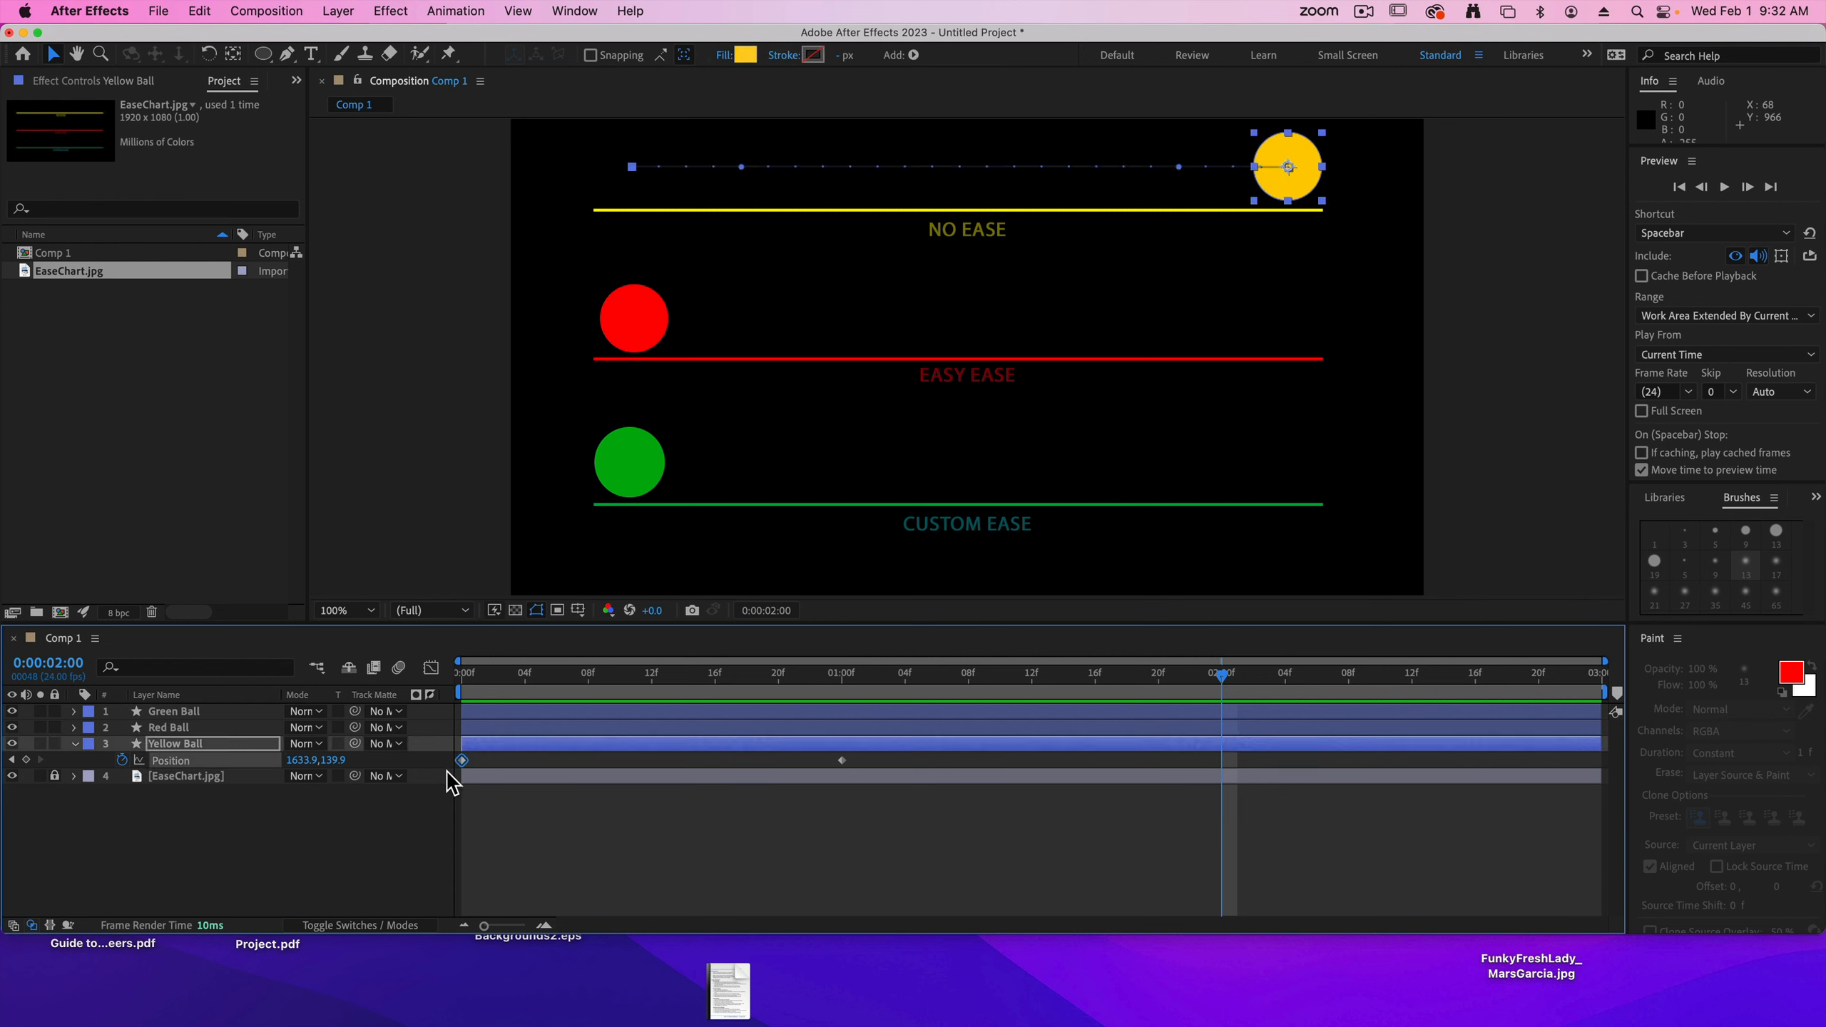
key(super+c)
key(super+v)
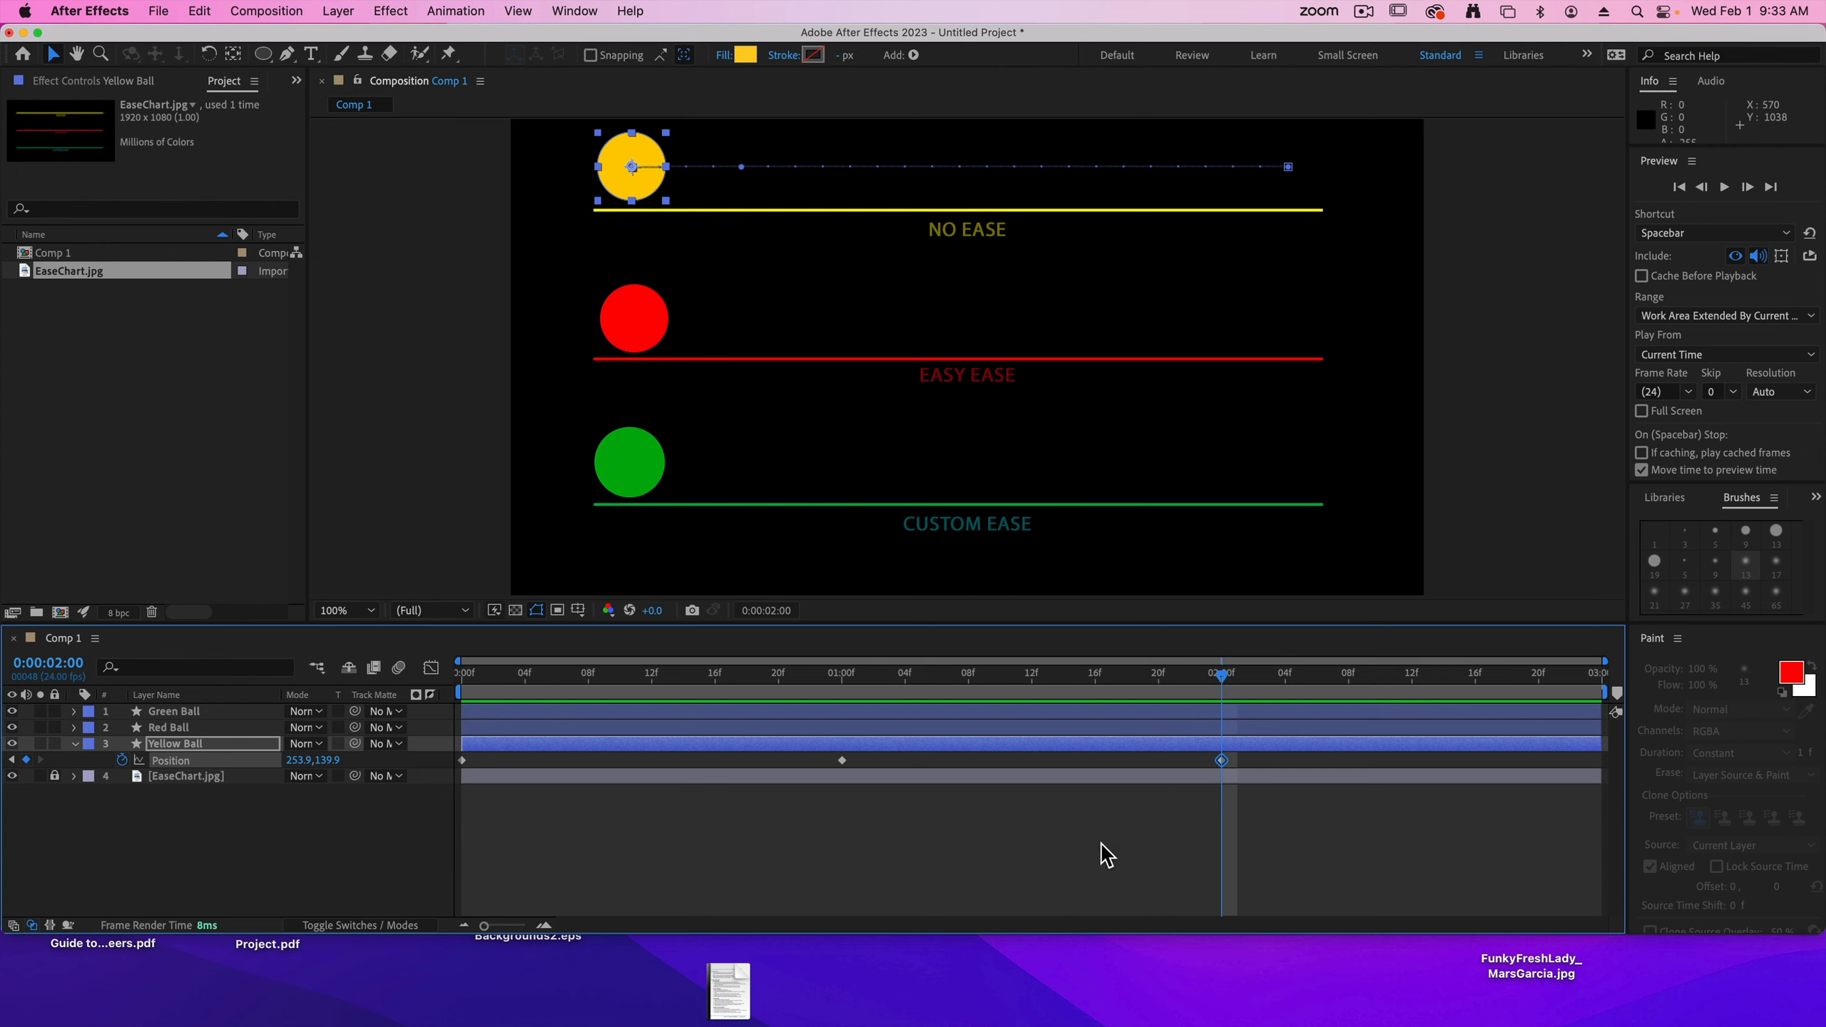
key(space)
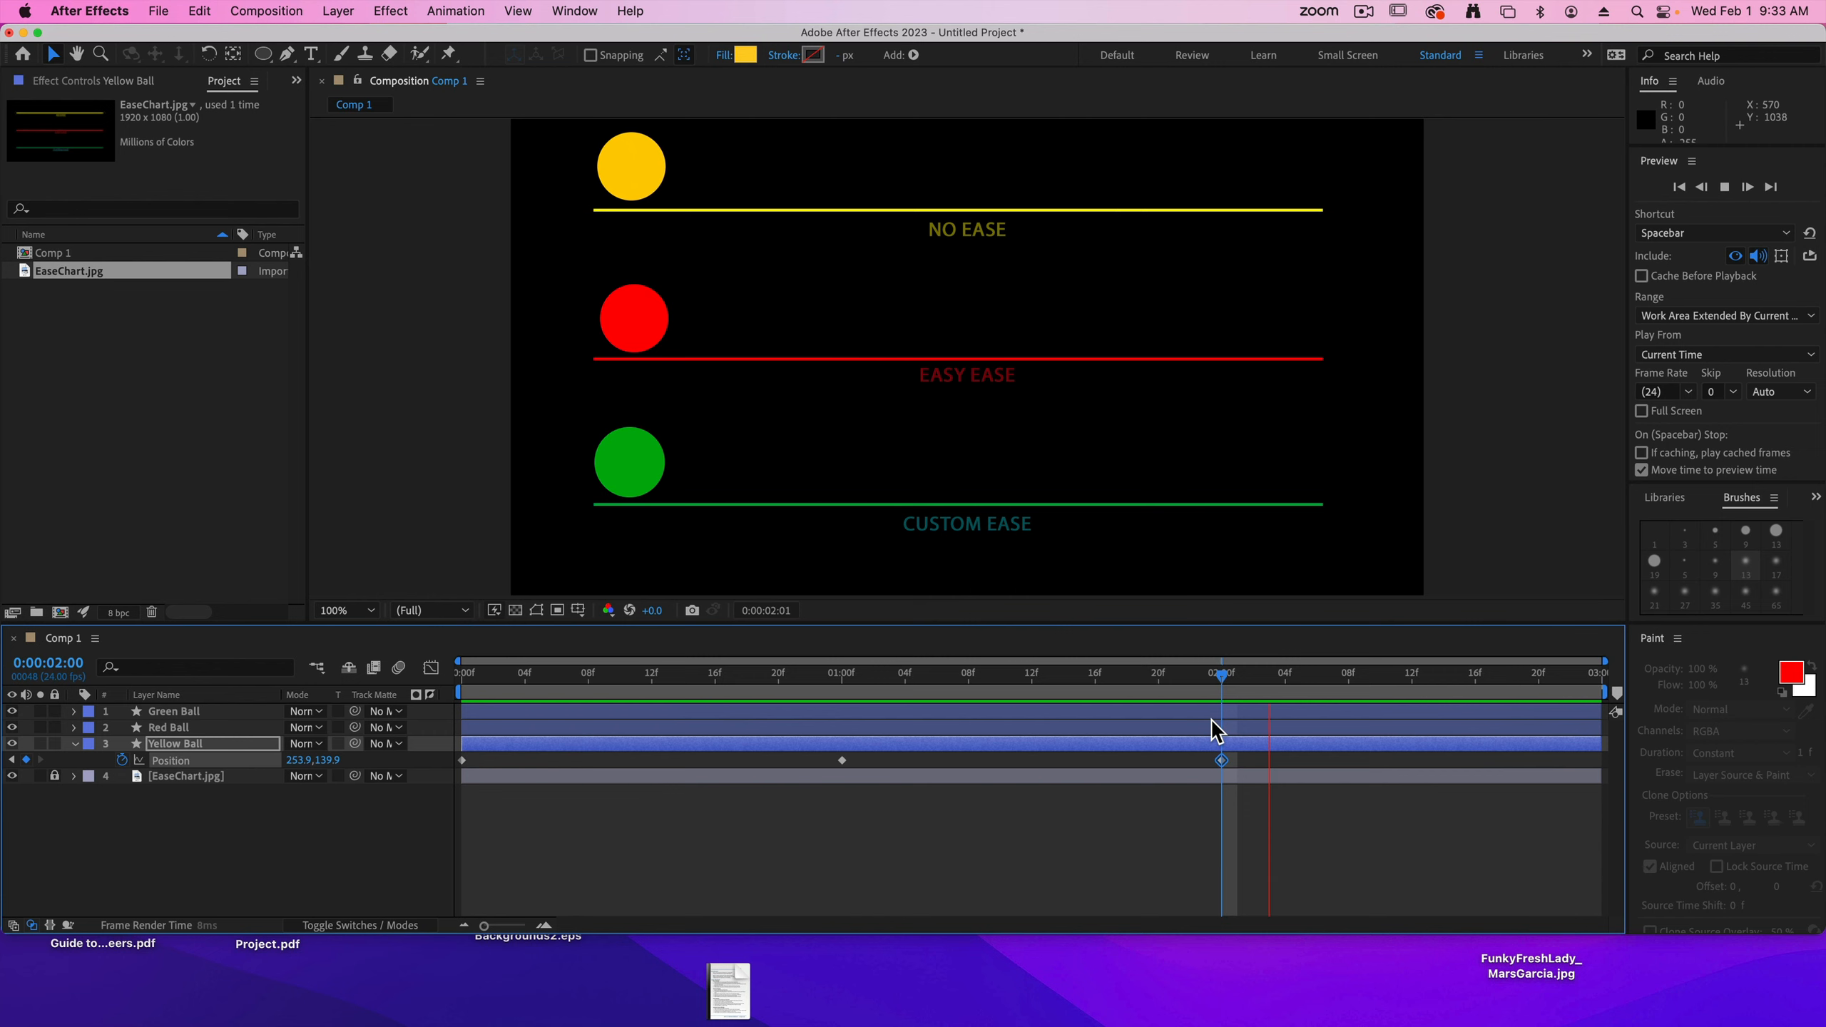
key(space)
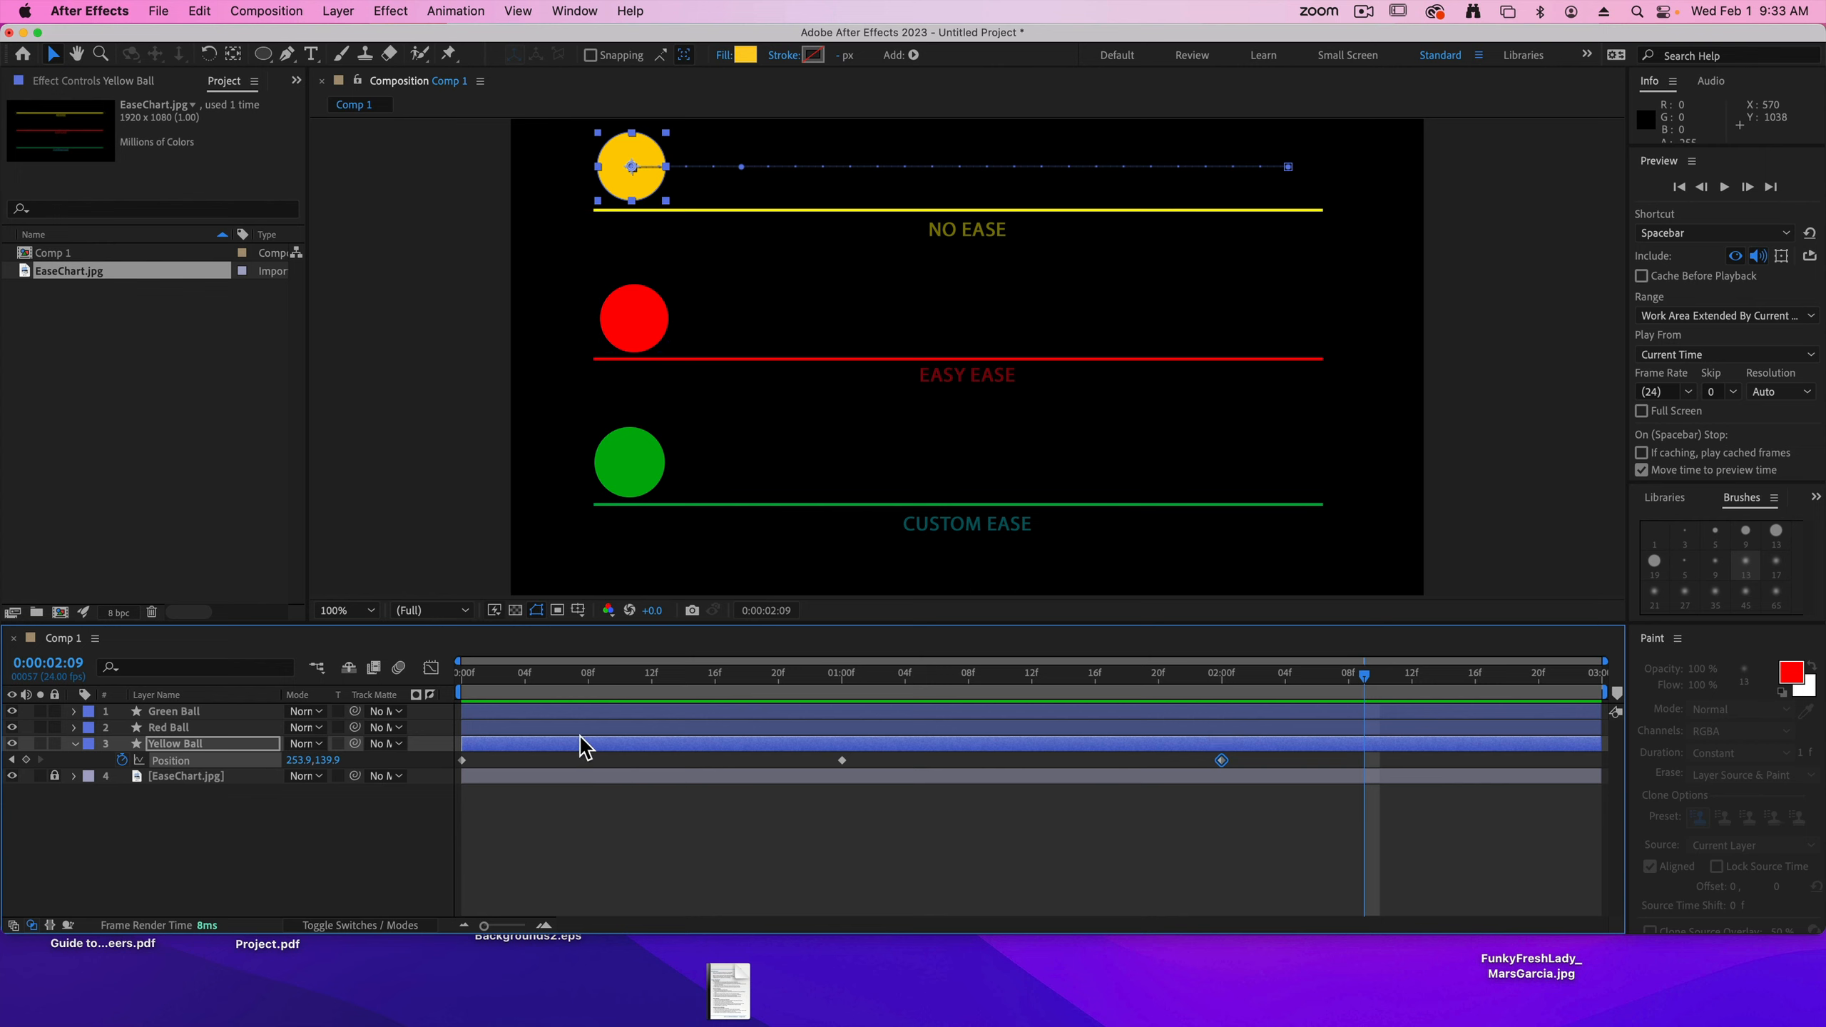
- Collapse the Yellow Ball layer and add a Position keyframe to Red Ball at 0:00:00:00
click(73, 744)
click(74, 728)
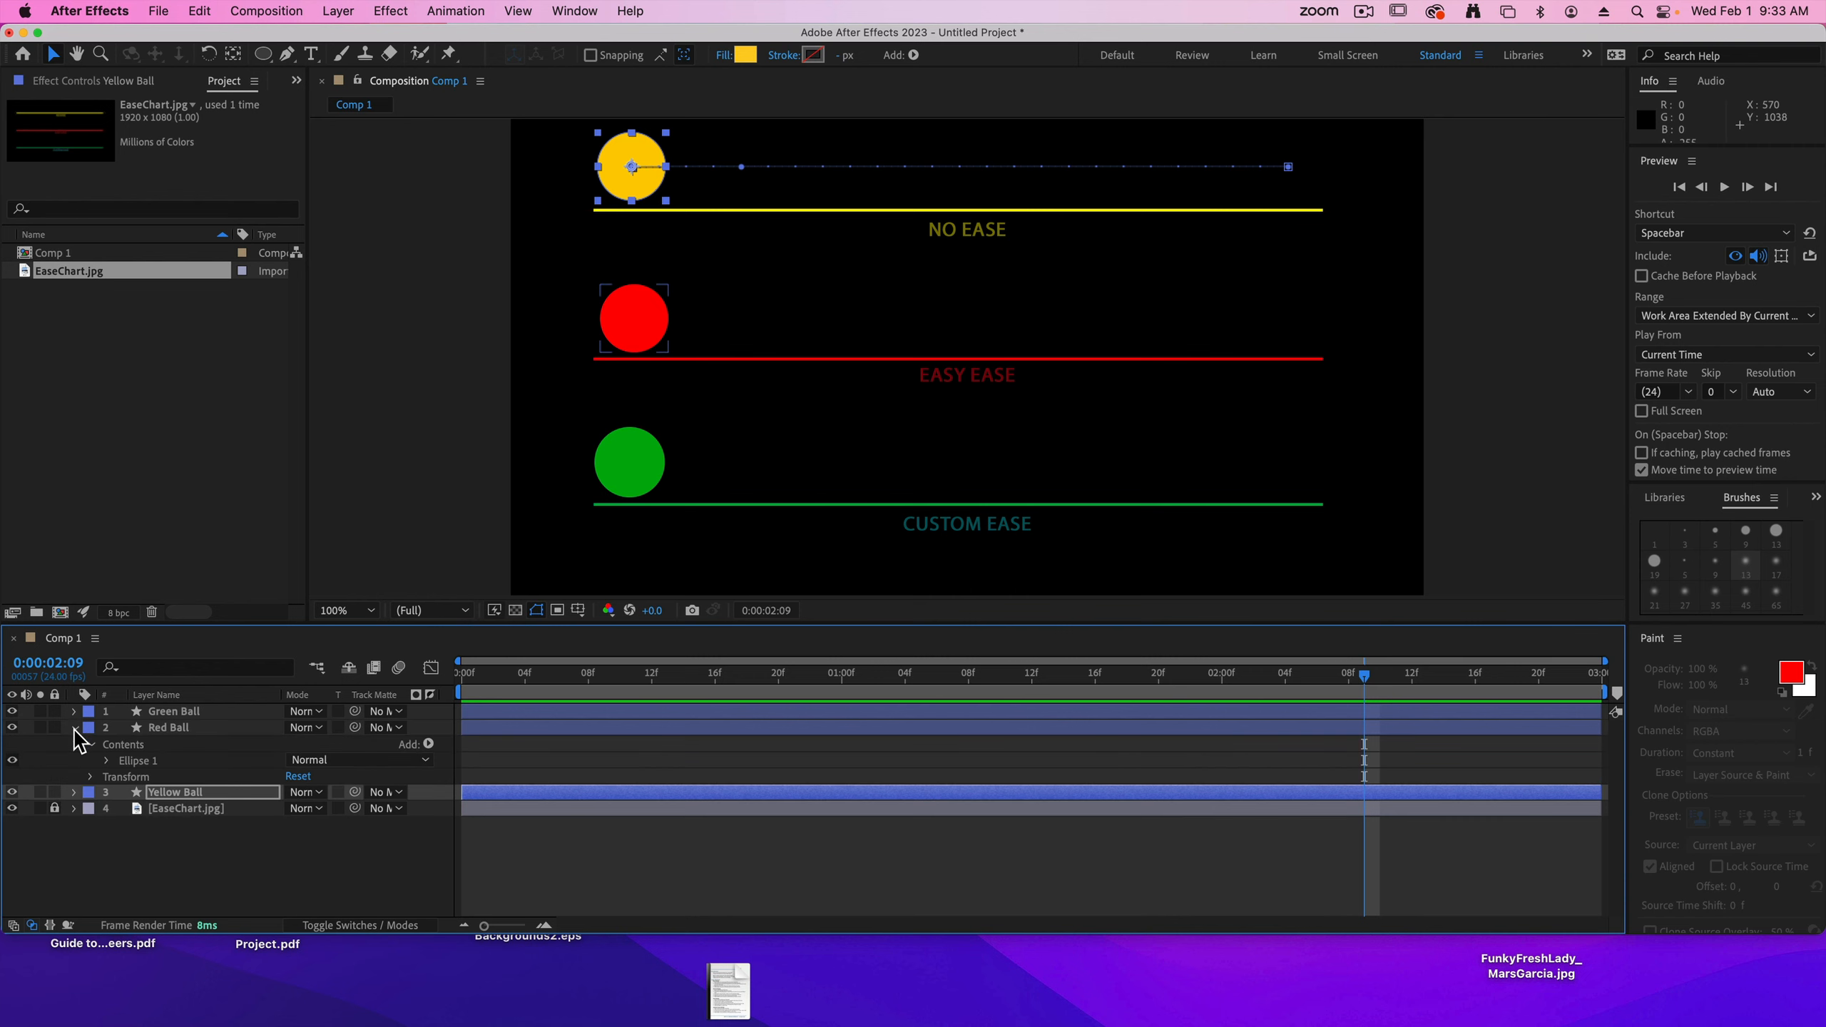
click(74, 728)
click(161, 728)
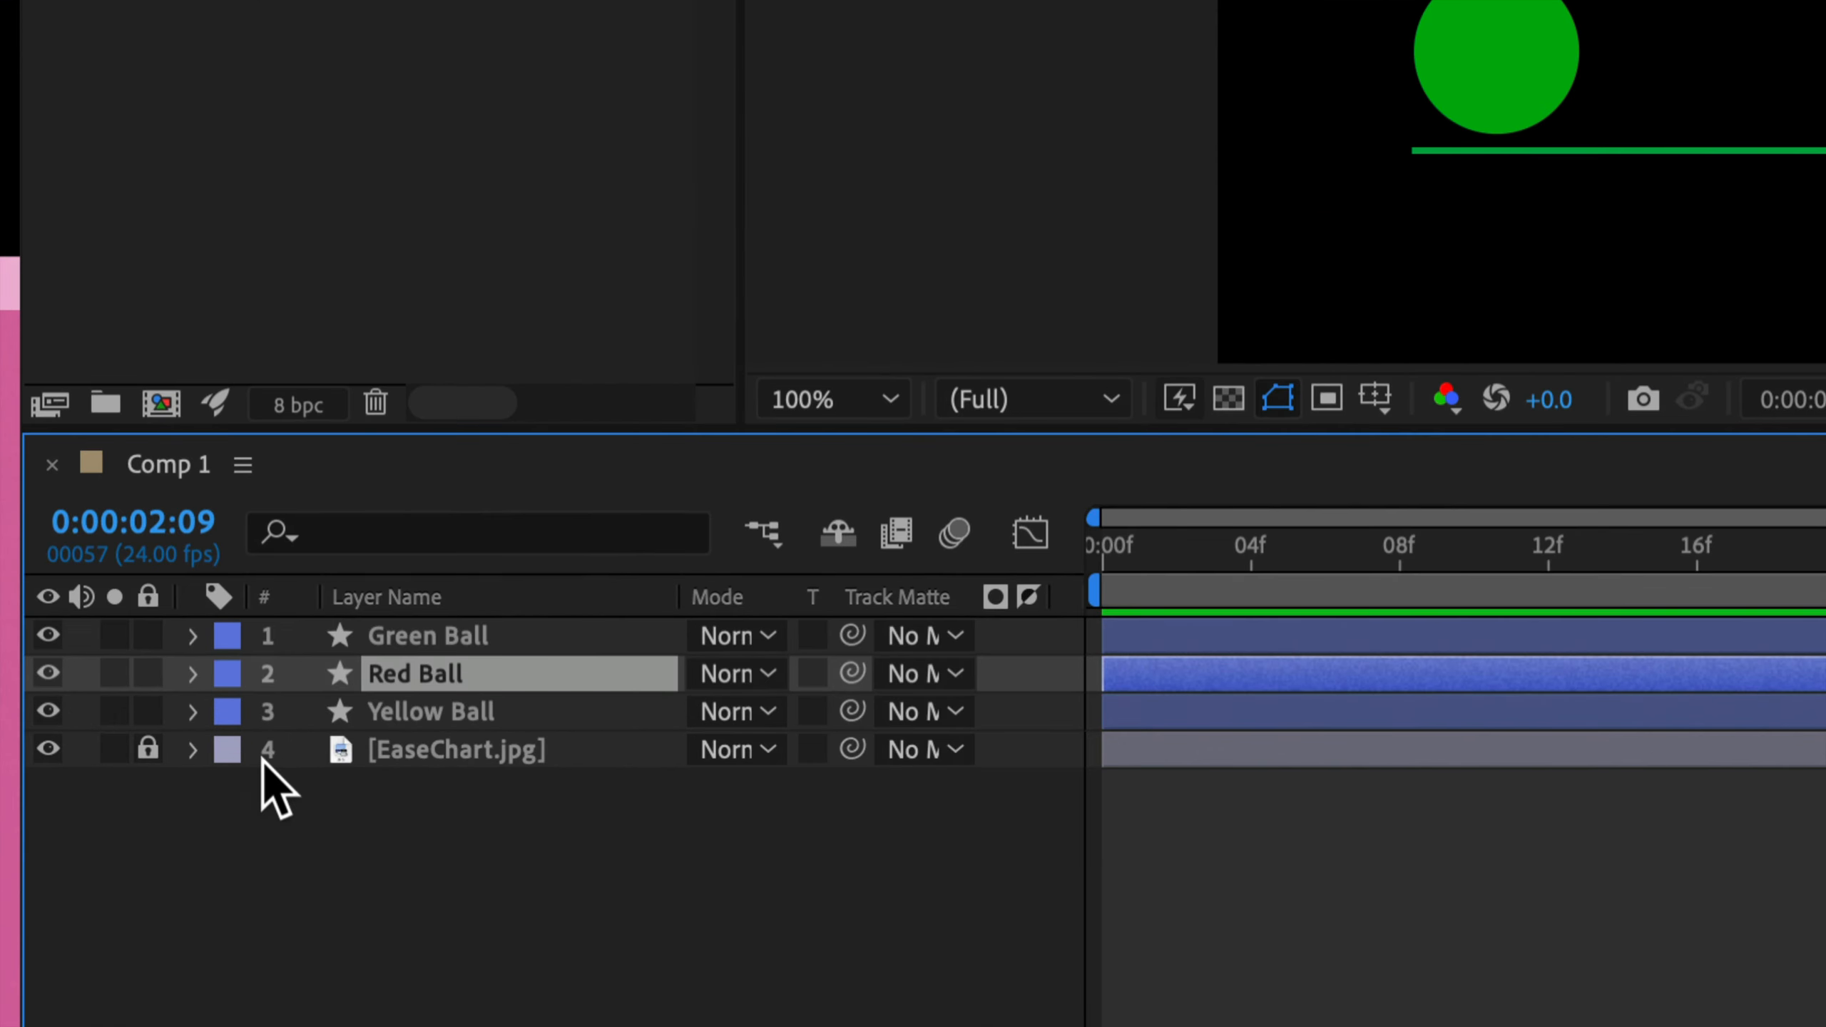
key(p)
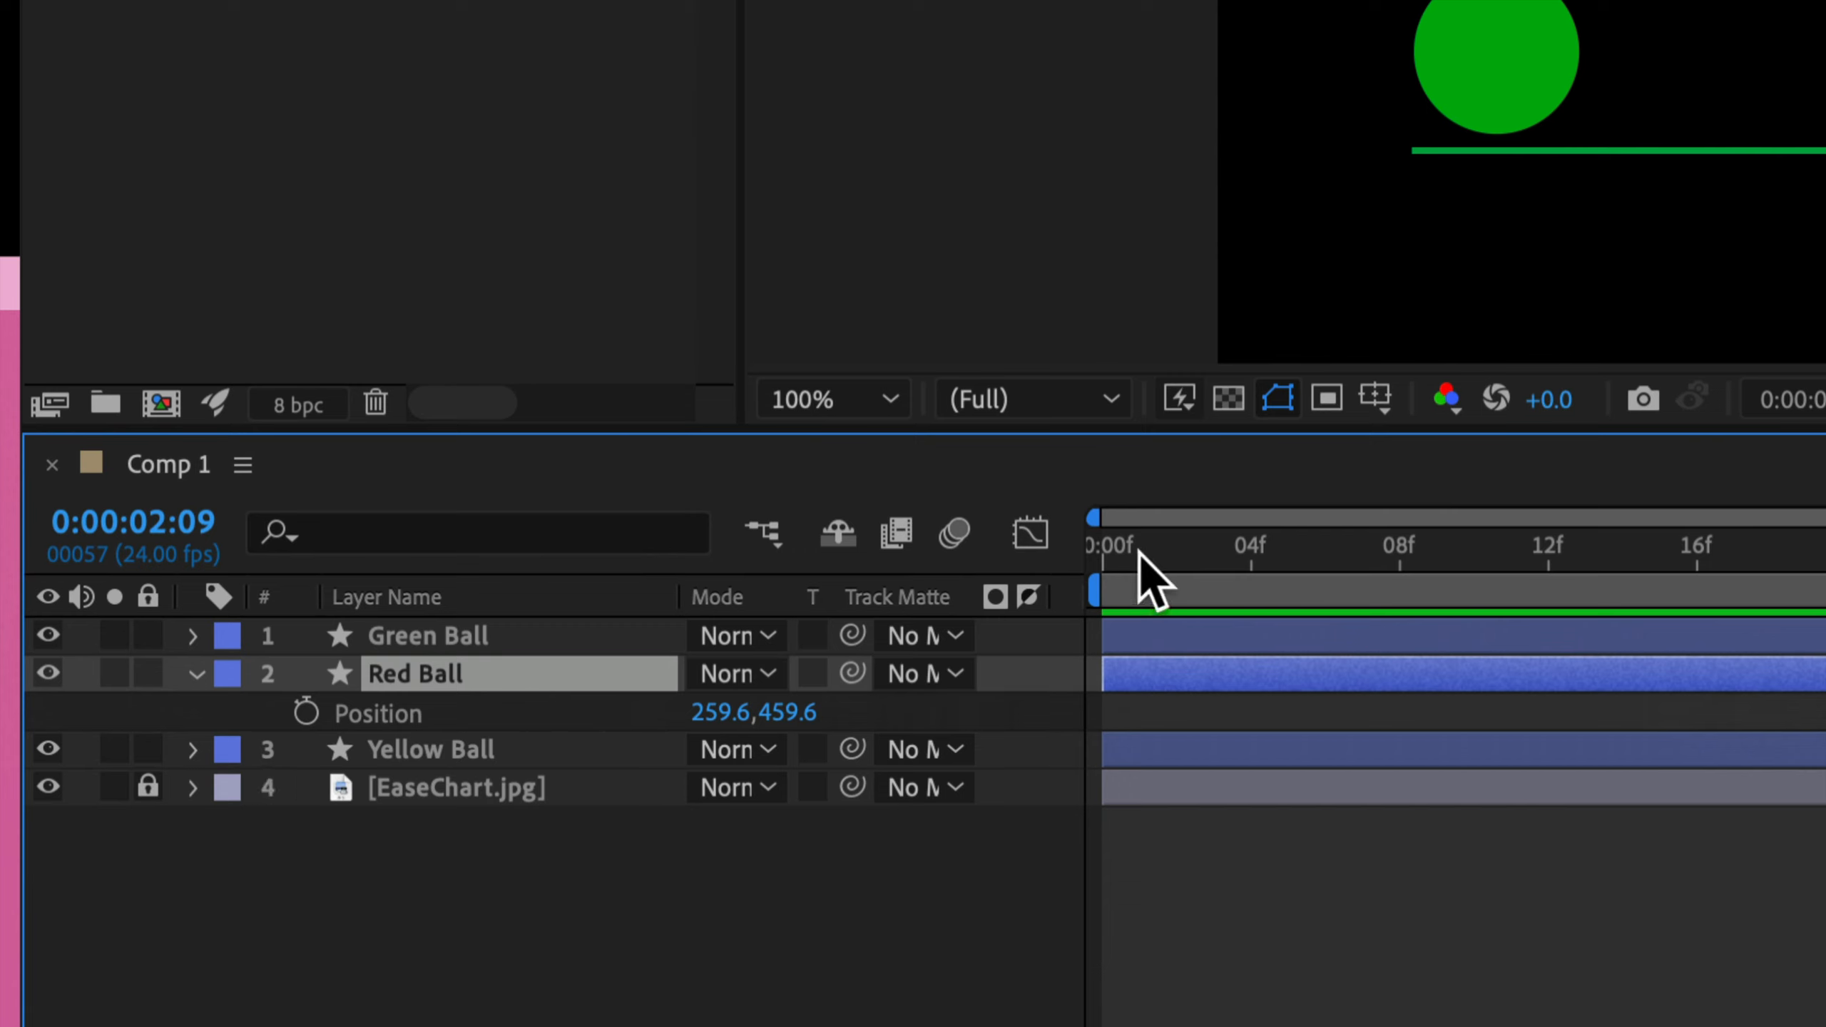
drag(1138, 550, 1103, 558)
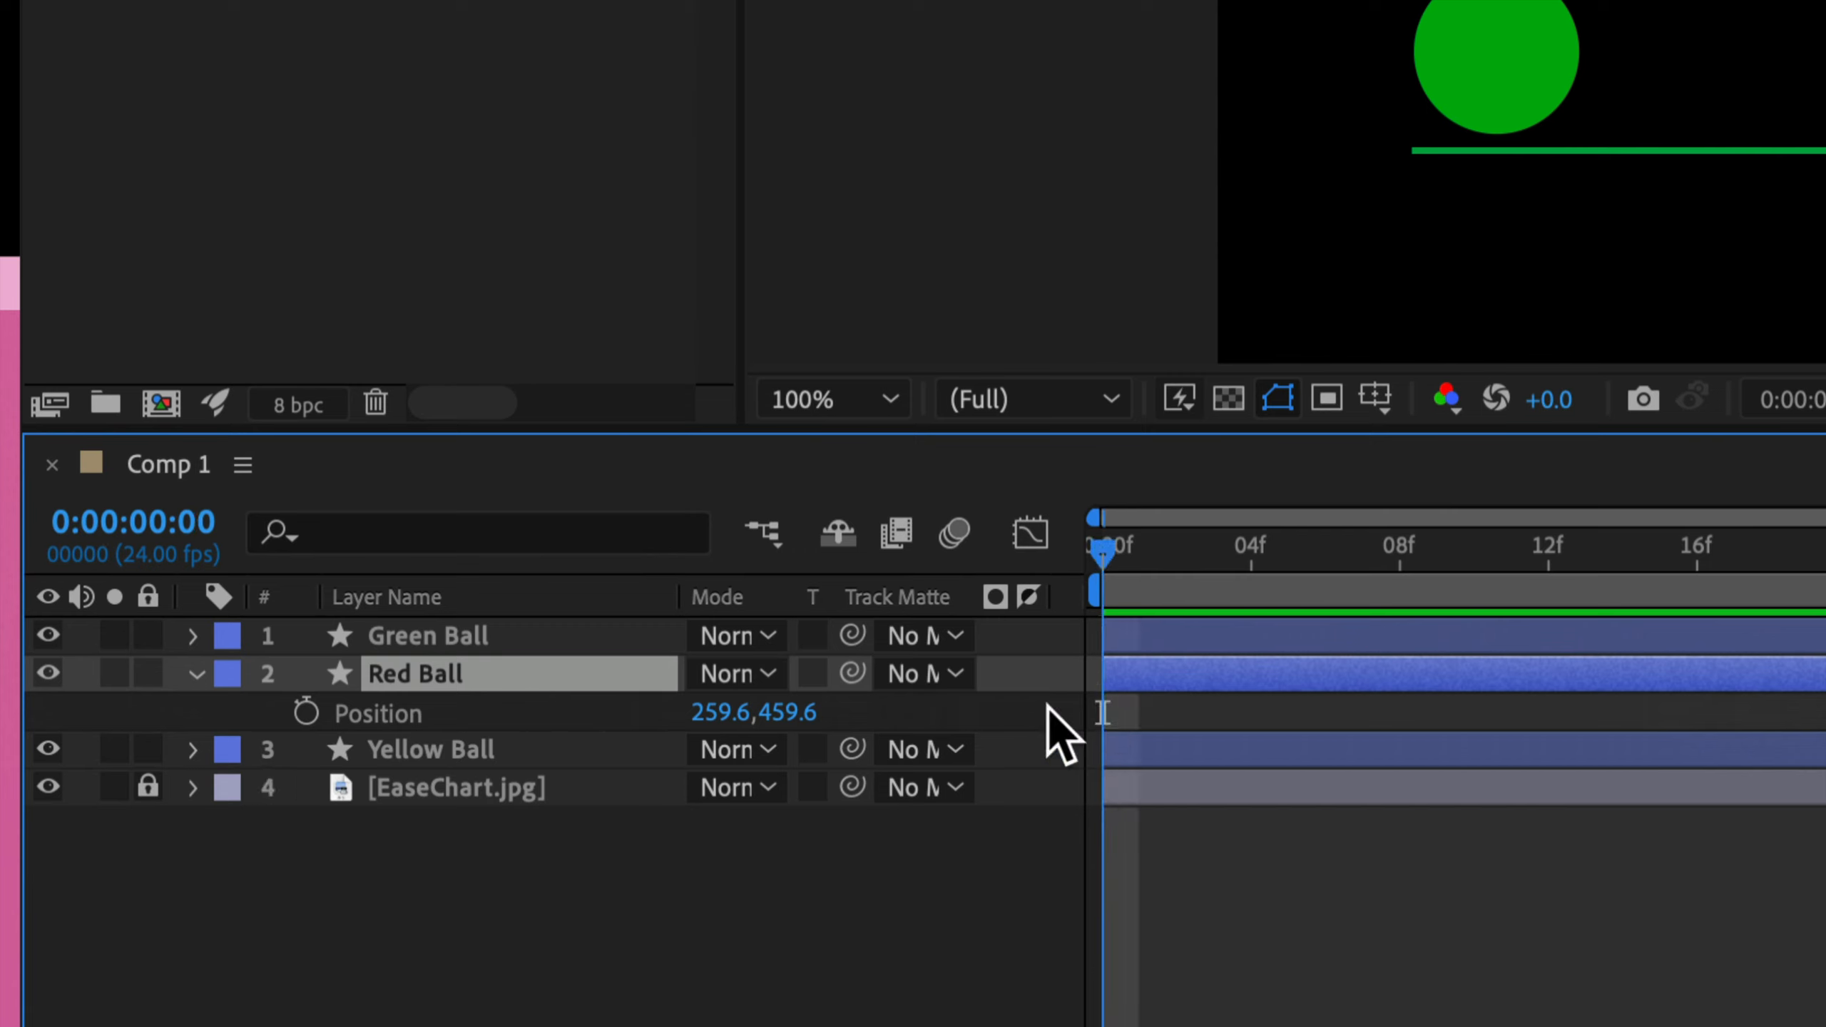
click(305, 712)
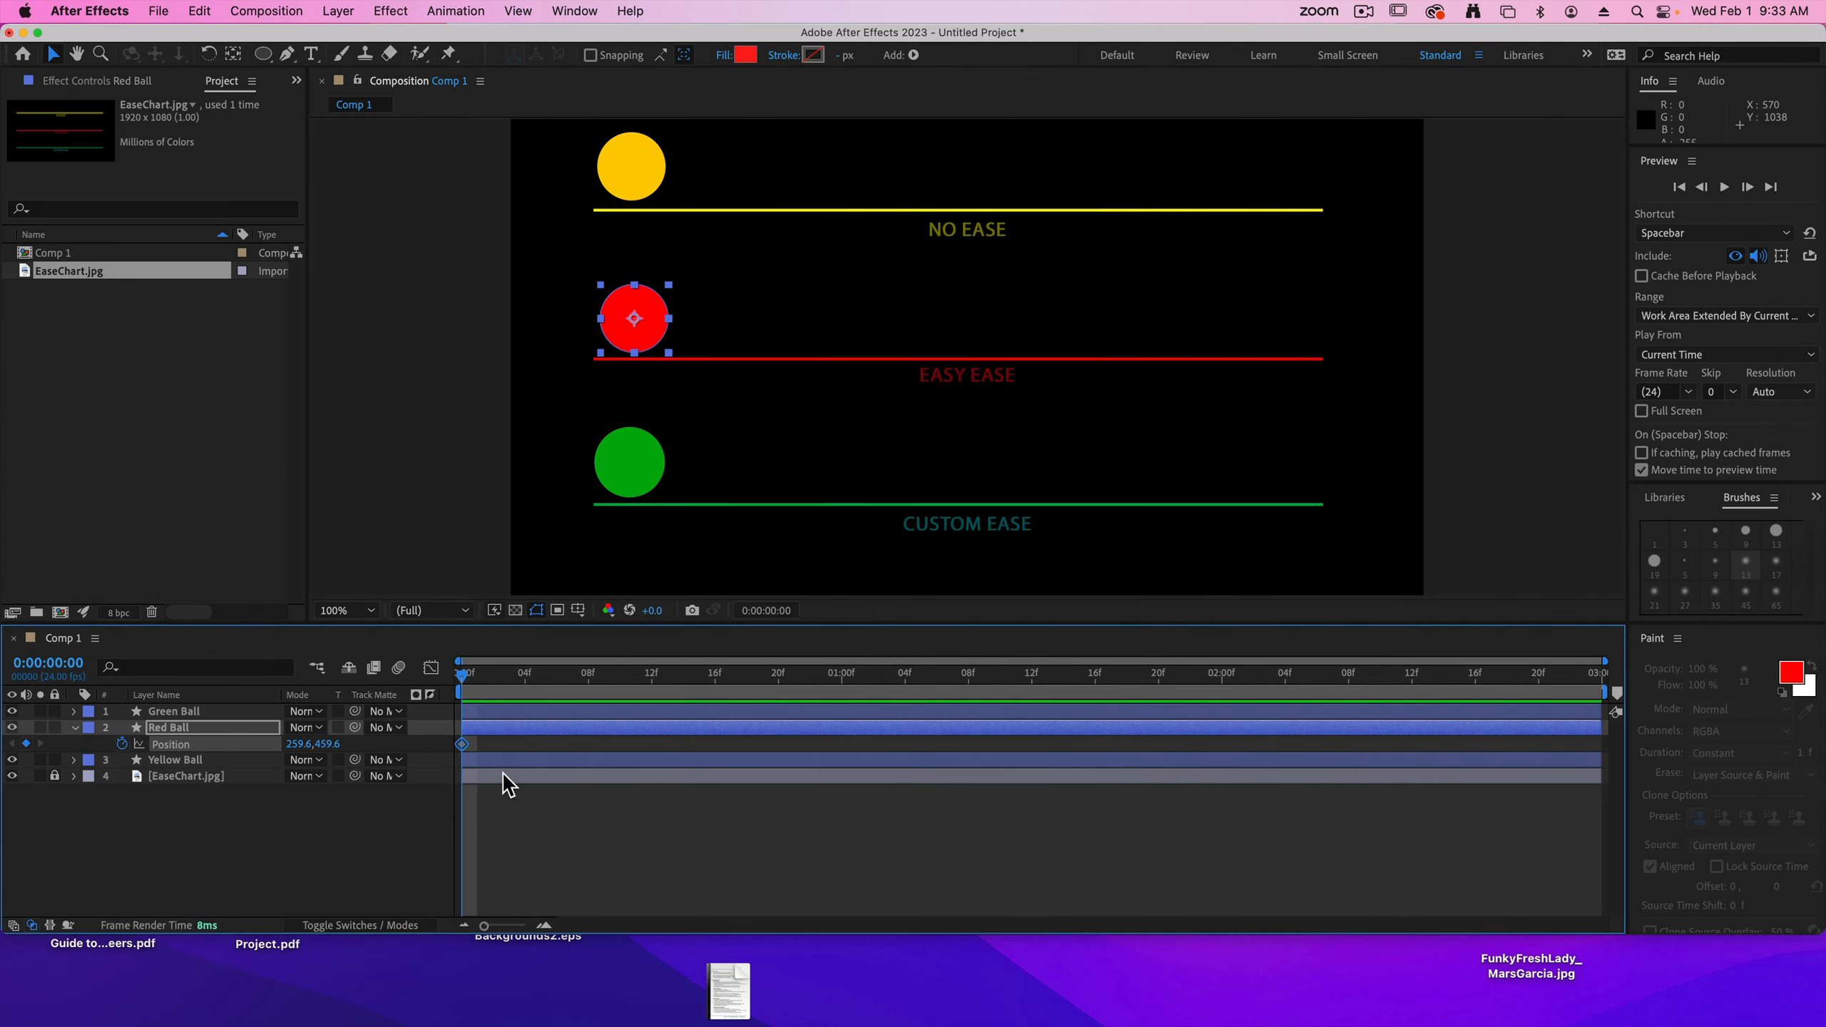
- Move Red Ball horizontally to the right end of the EASY EASE line at 0:00:01:00
click(841, 680)
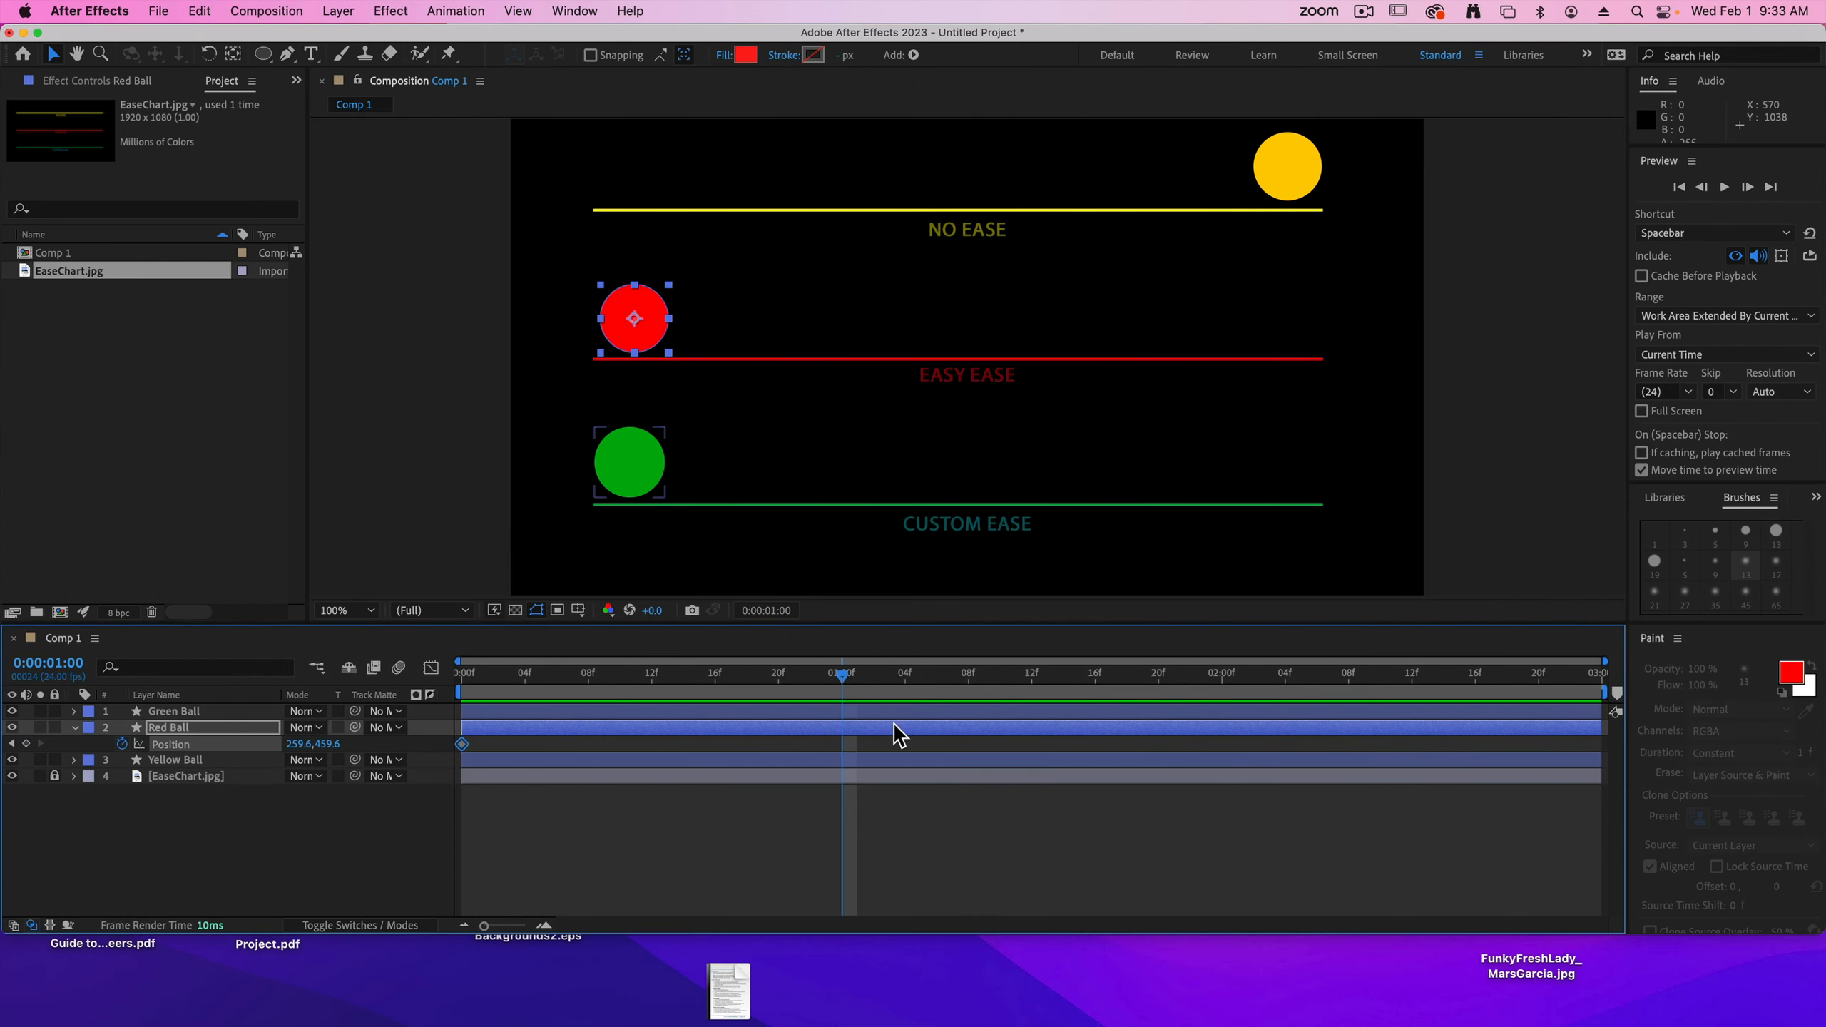
drag(636, 328, 961, 332)
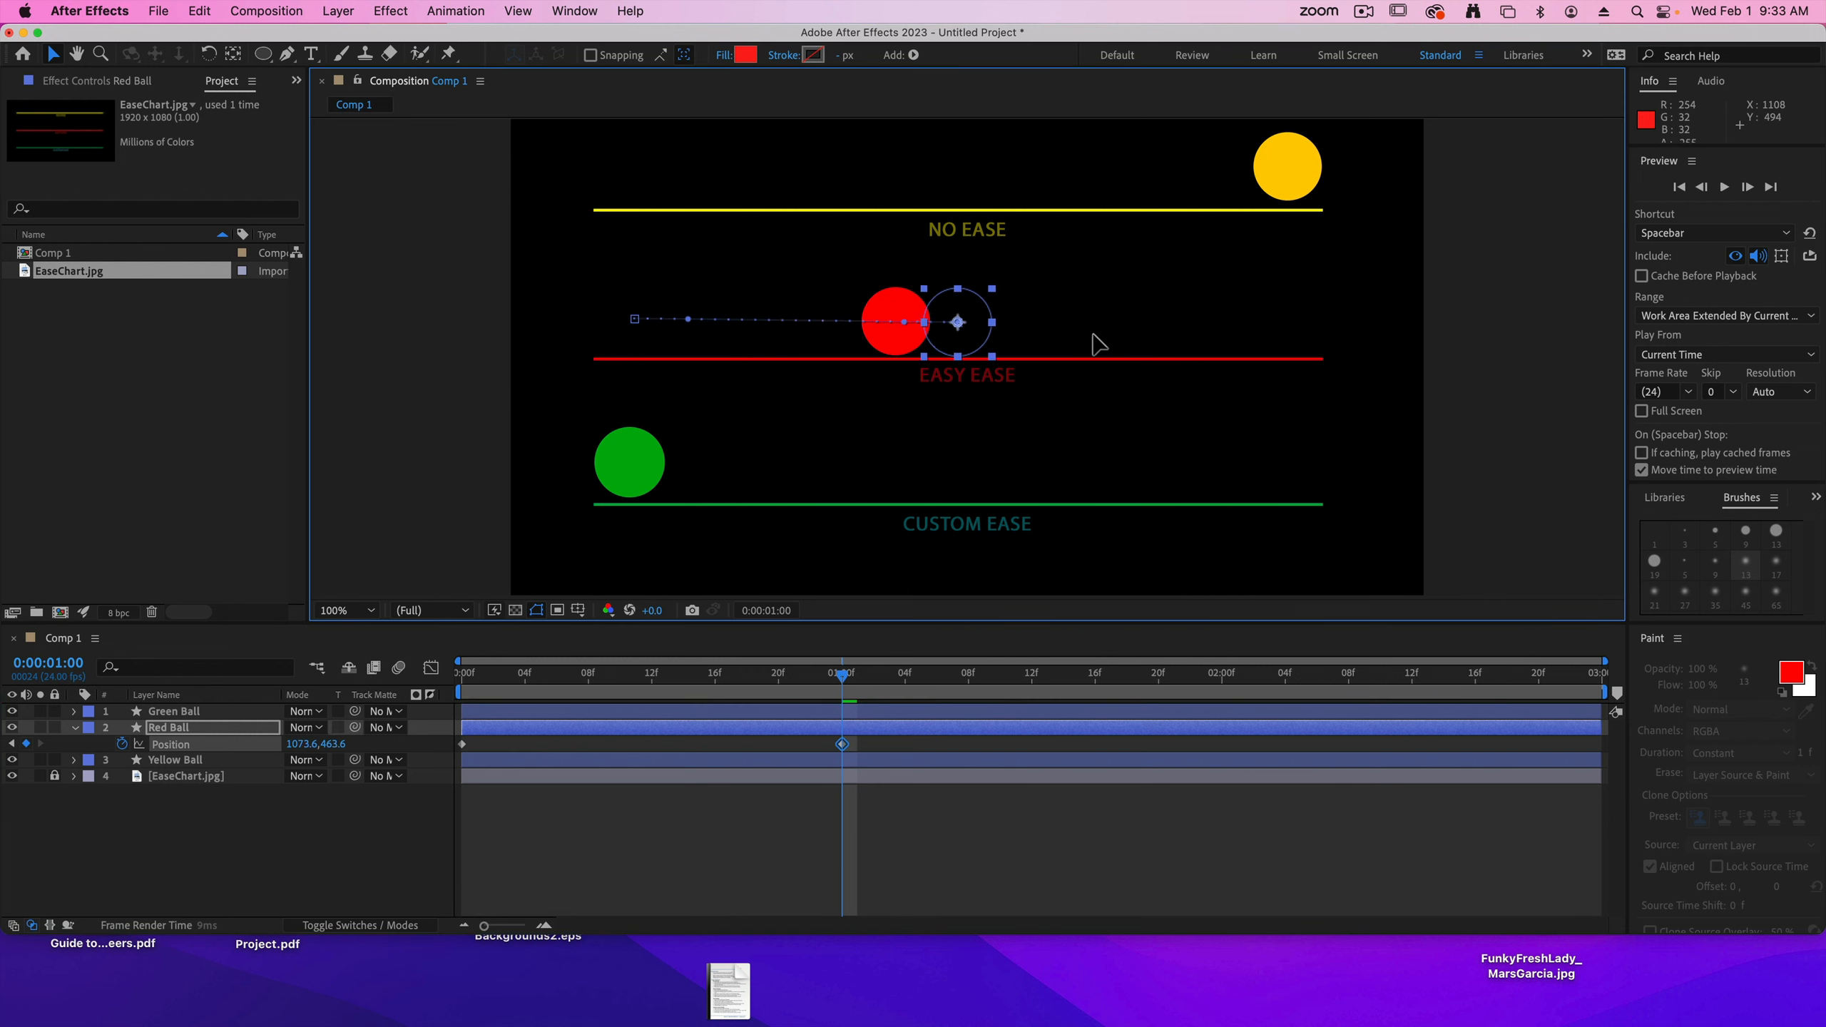
drag(1099, 345, 1297, 320)
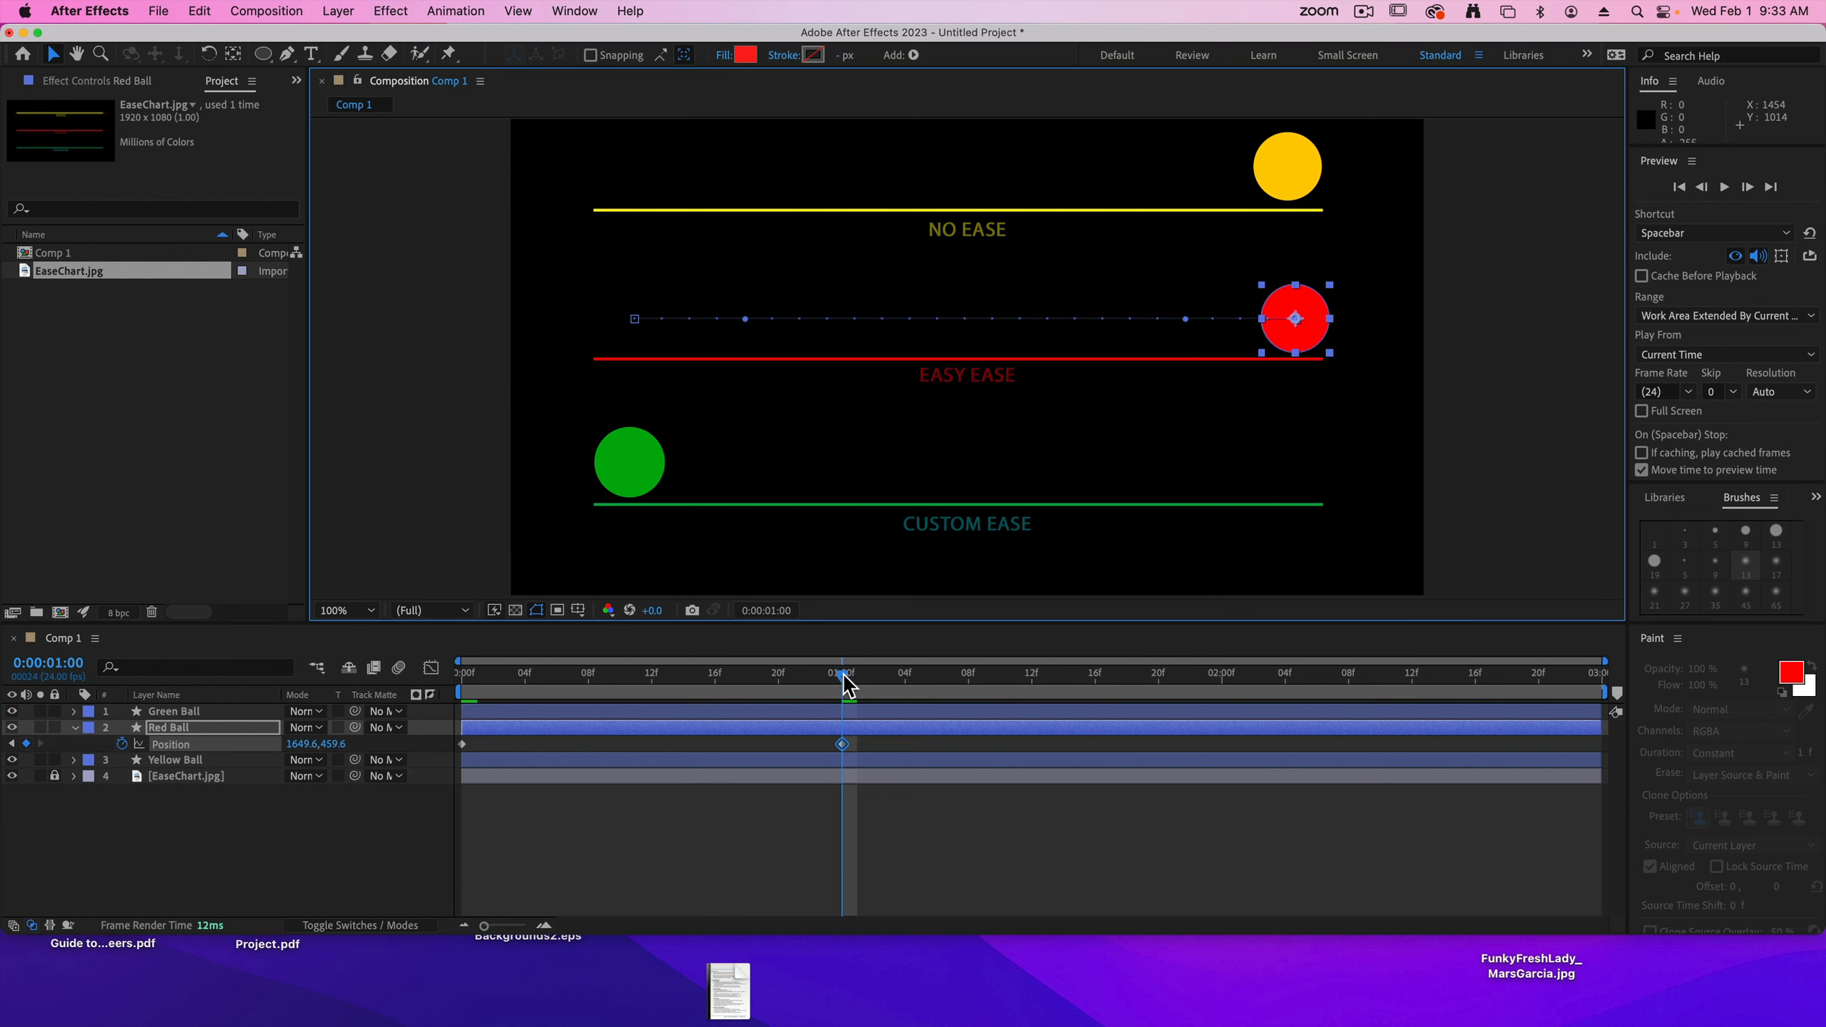
- Copy Red Ball's first Position keyframe to 0:00:02:00 so the ball returns to its starting point
drag(847, 686, 1221, 687)
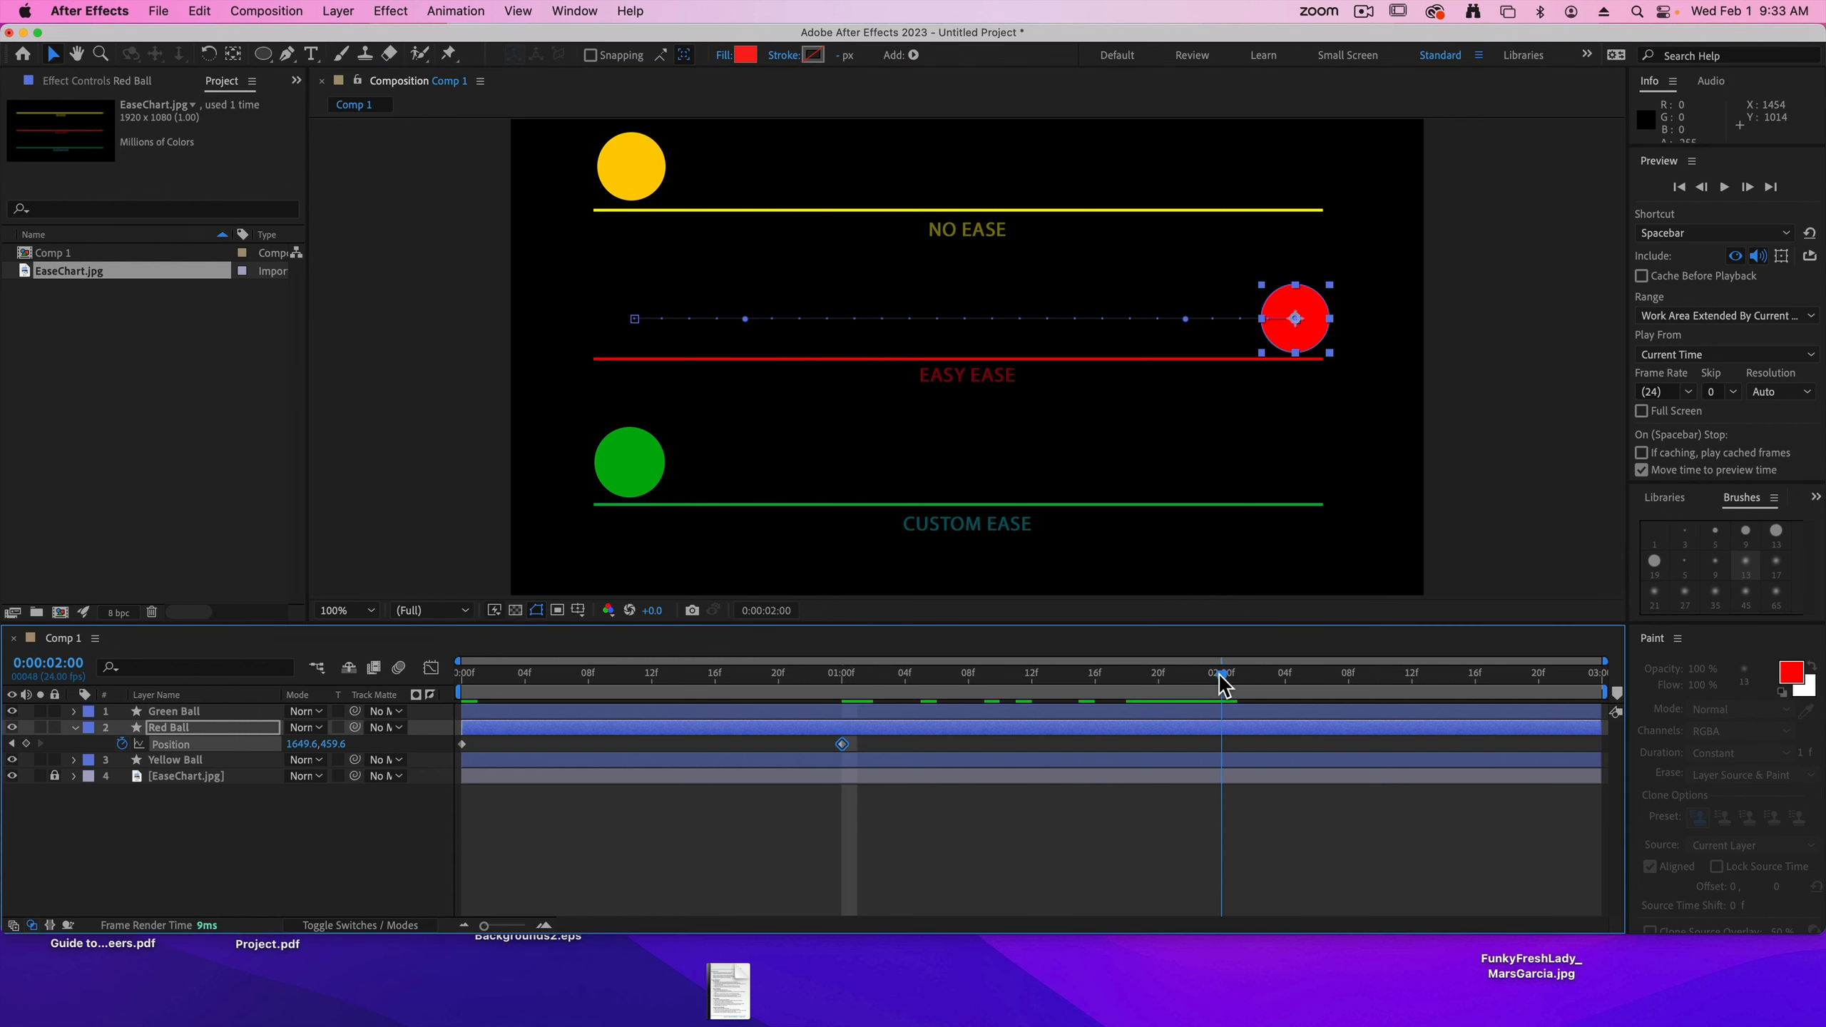
click(463, 744)
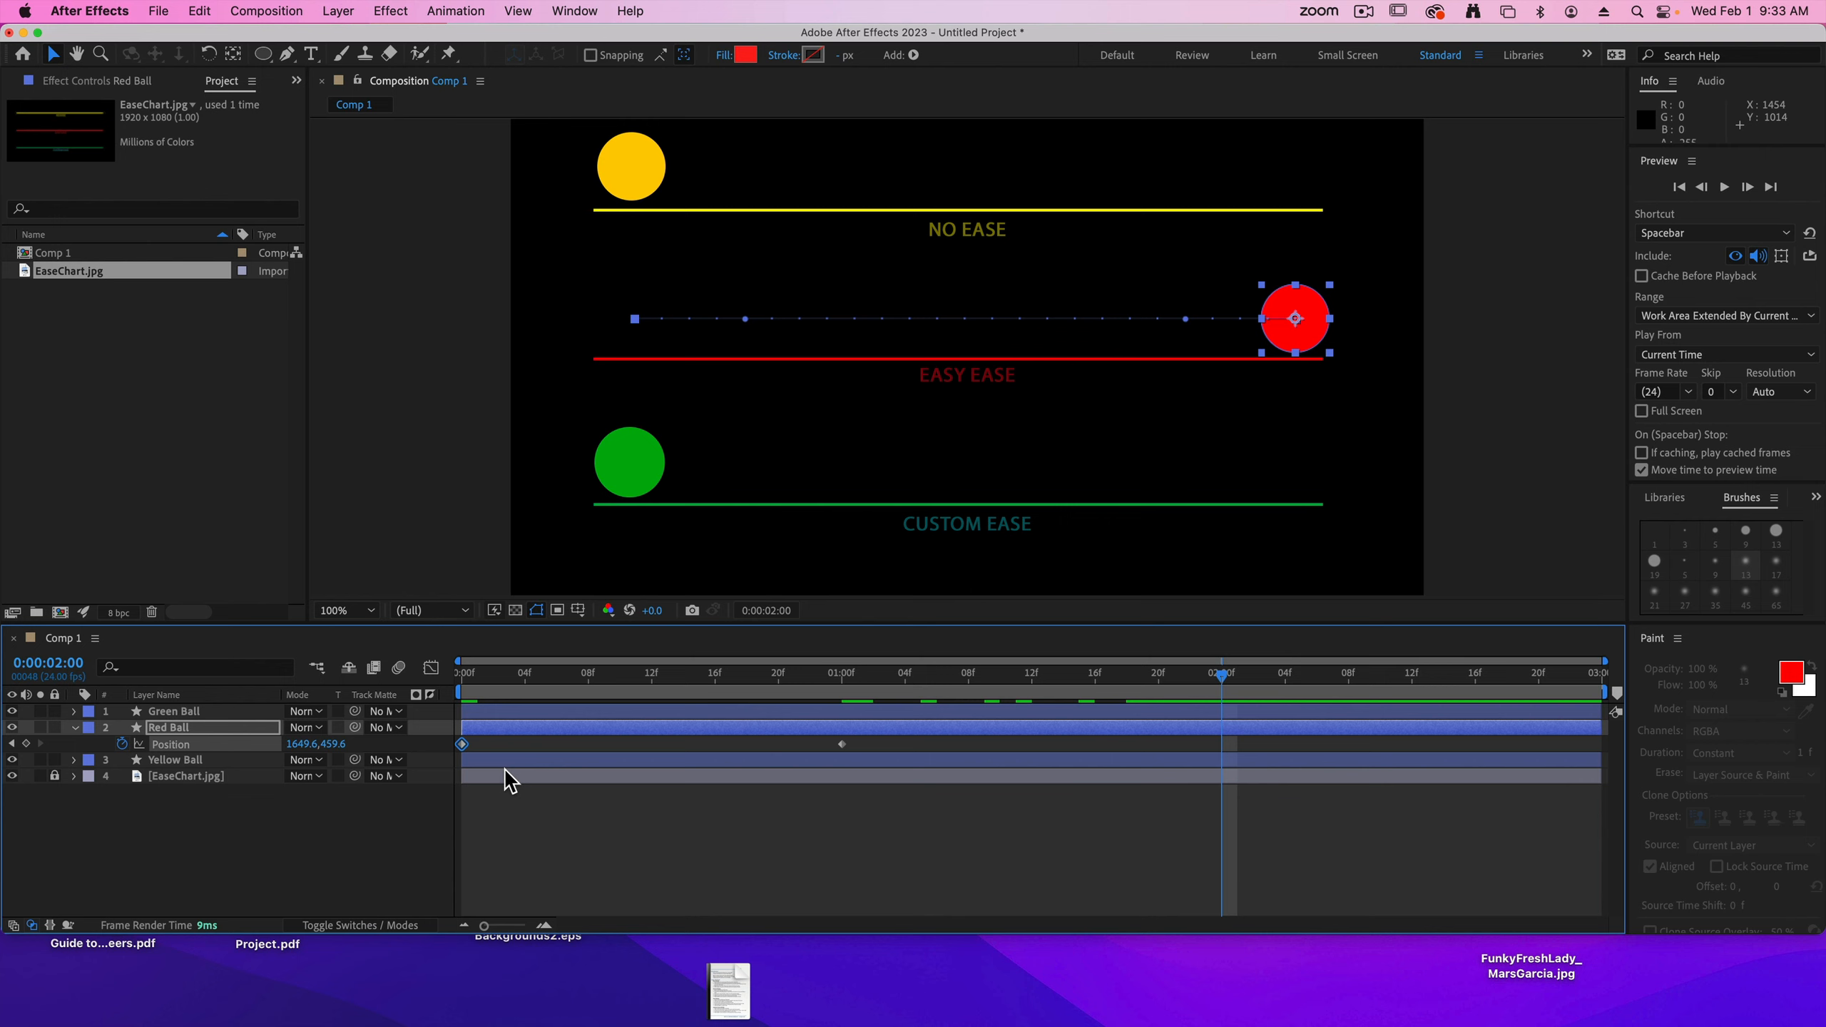
key(super+v)
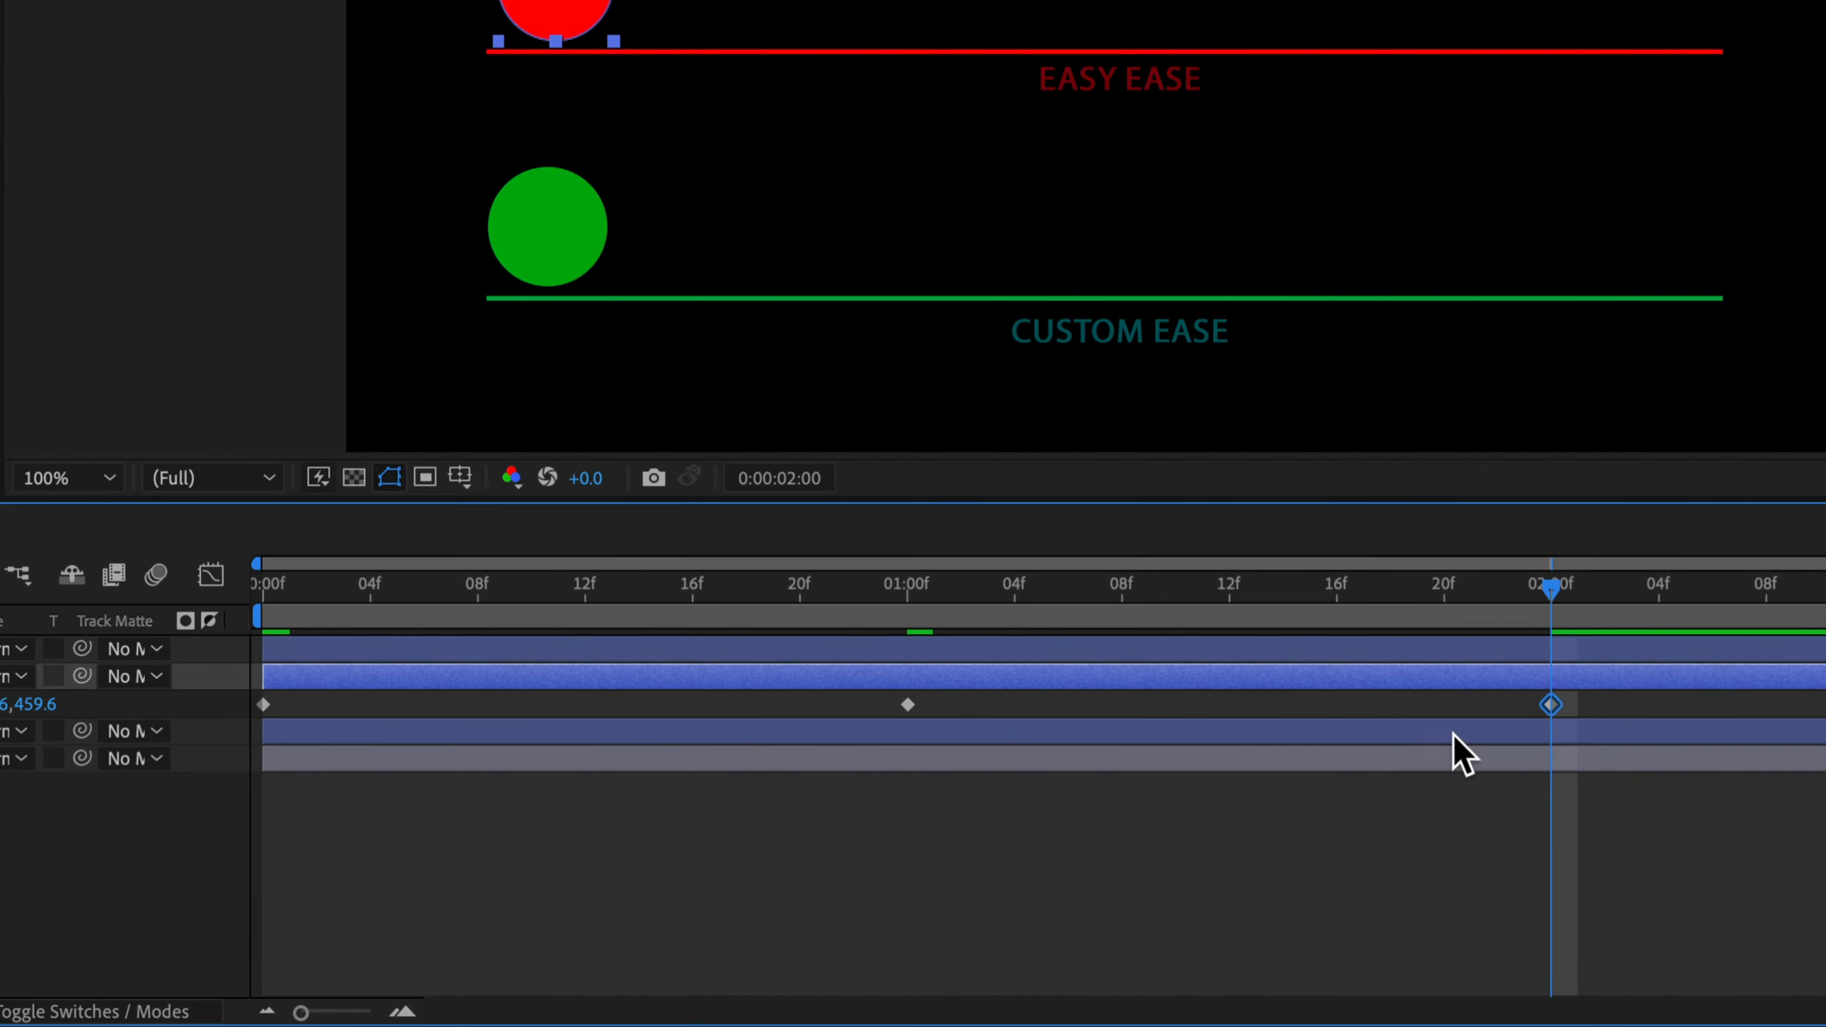
- Apply Easy Ease to all three of Red Ball's Position keyframes and deselect them
drag(1591, 700, 237, 716)
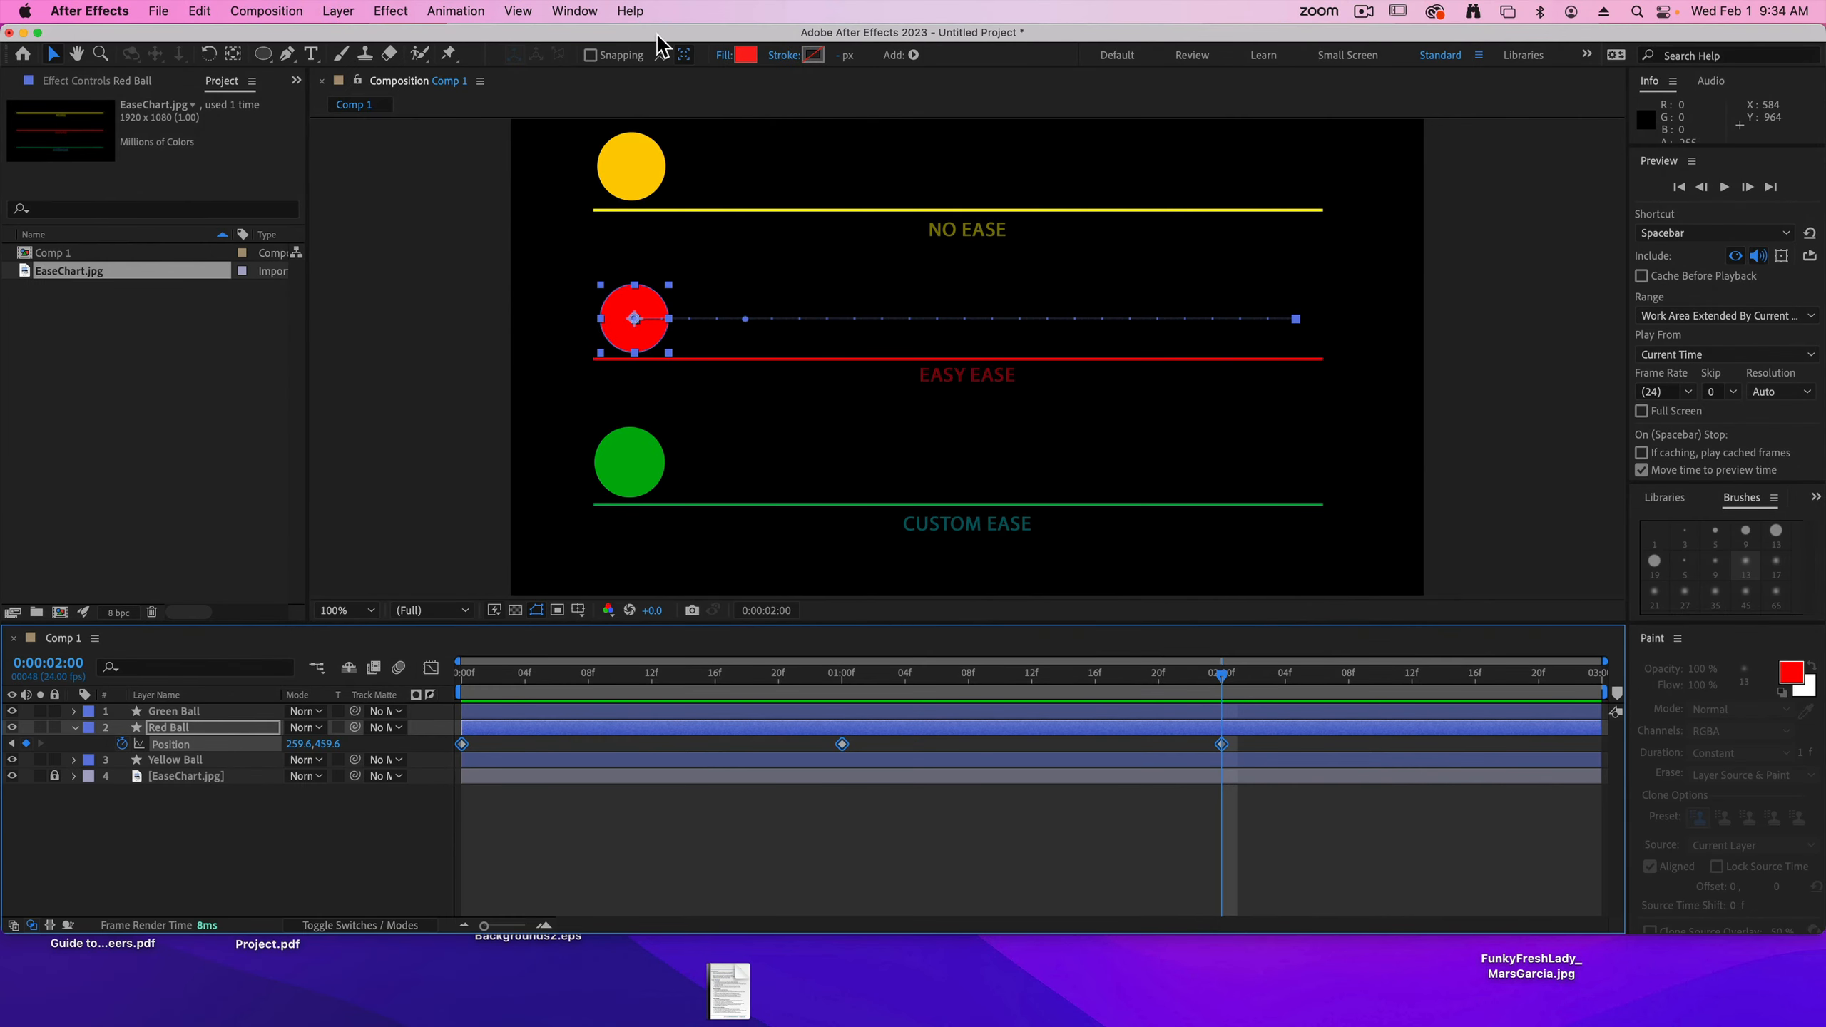
click(514, 10)
mouse_move(568, 10)
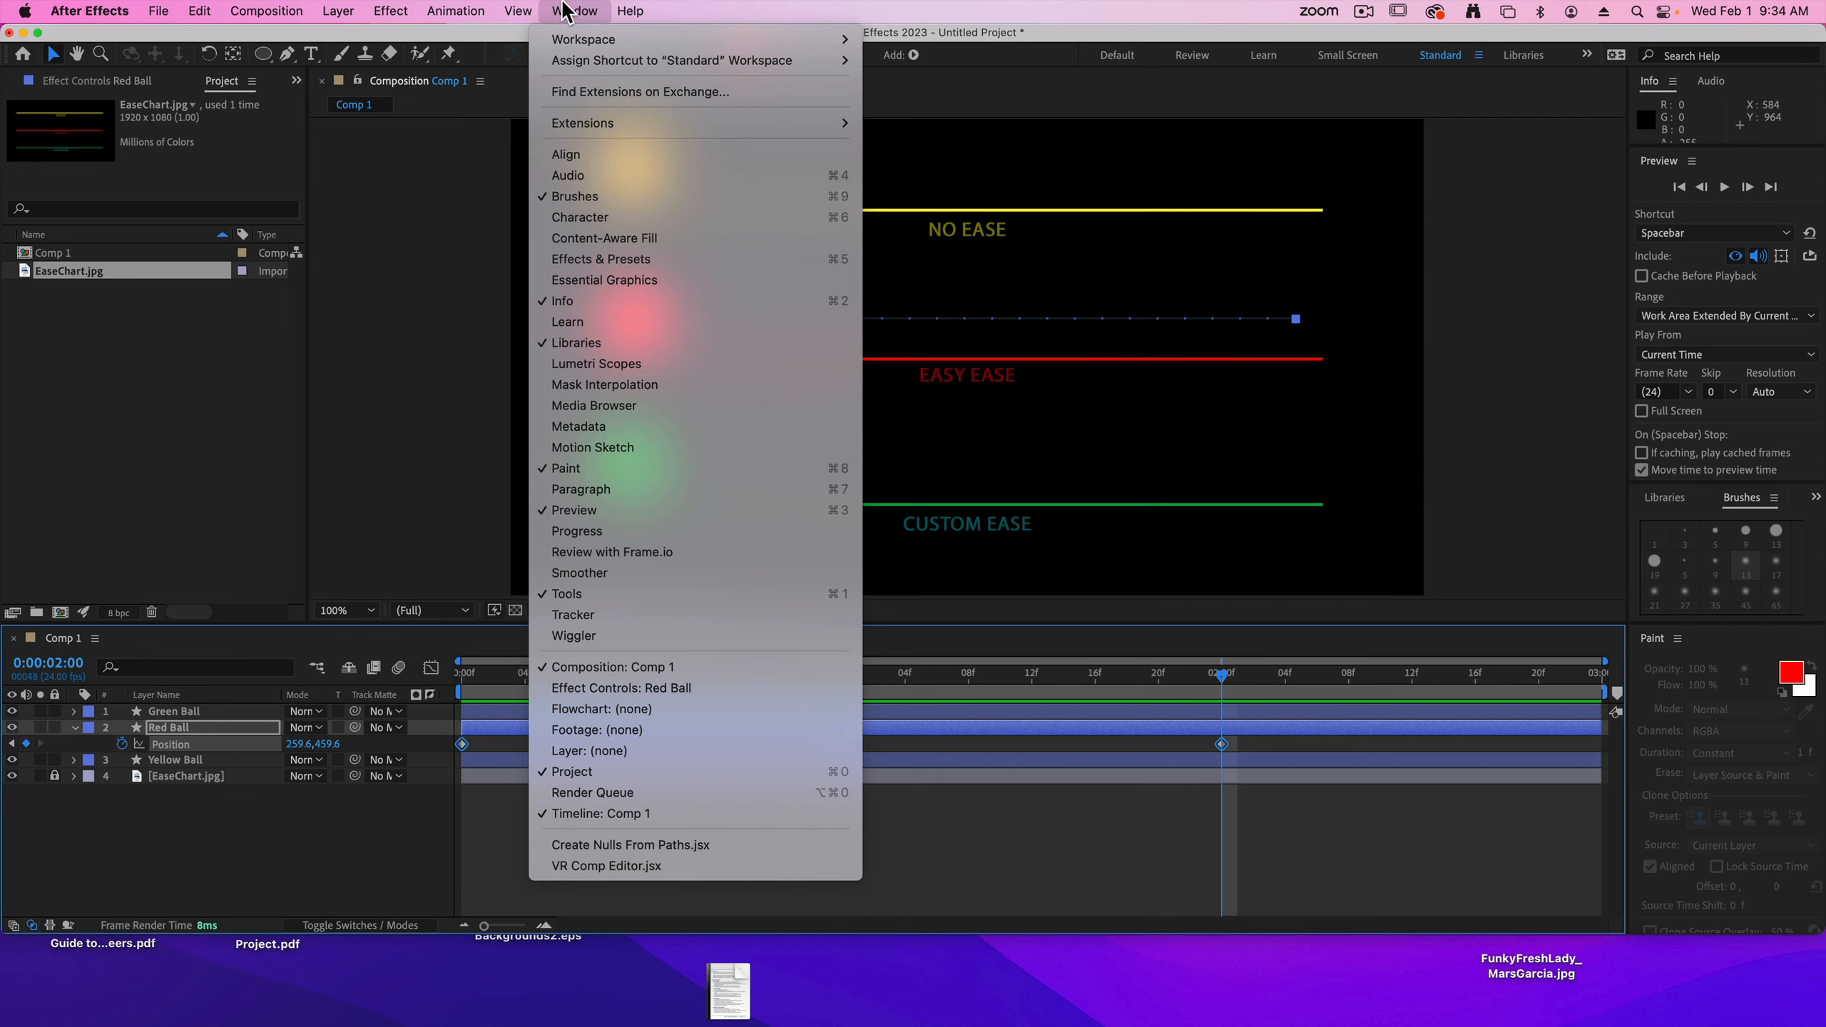
mouse_move(440, 13)
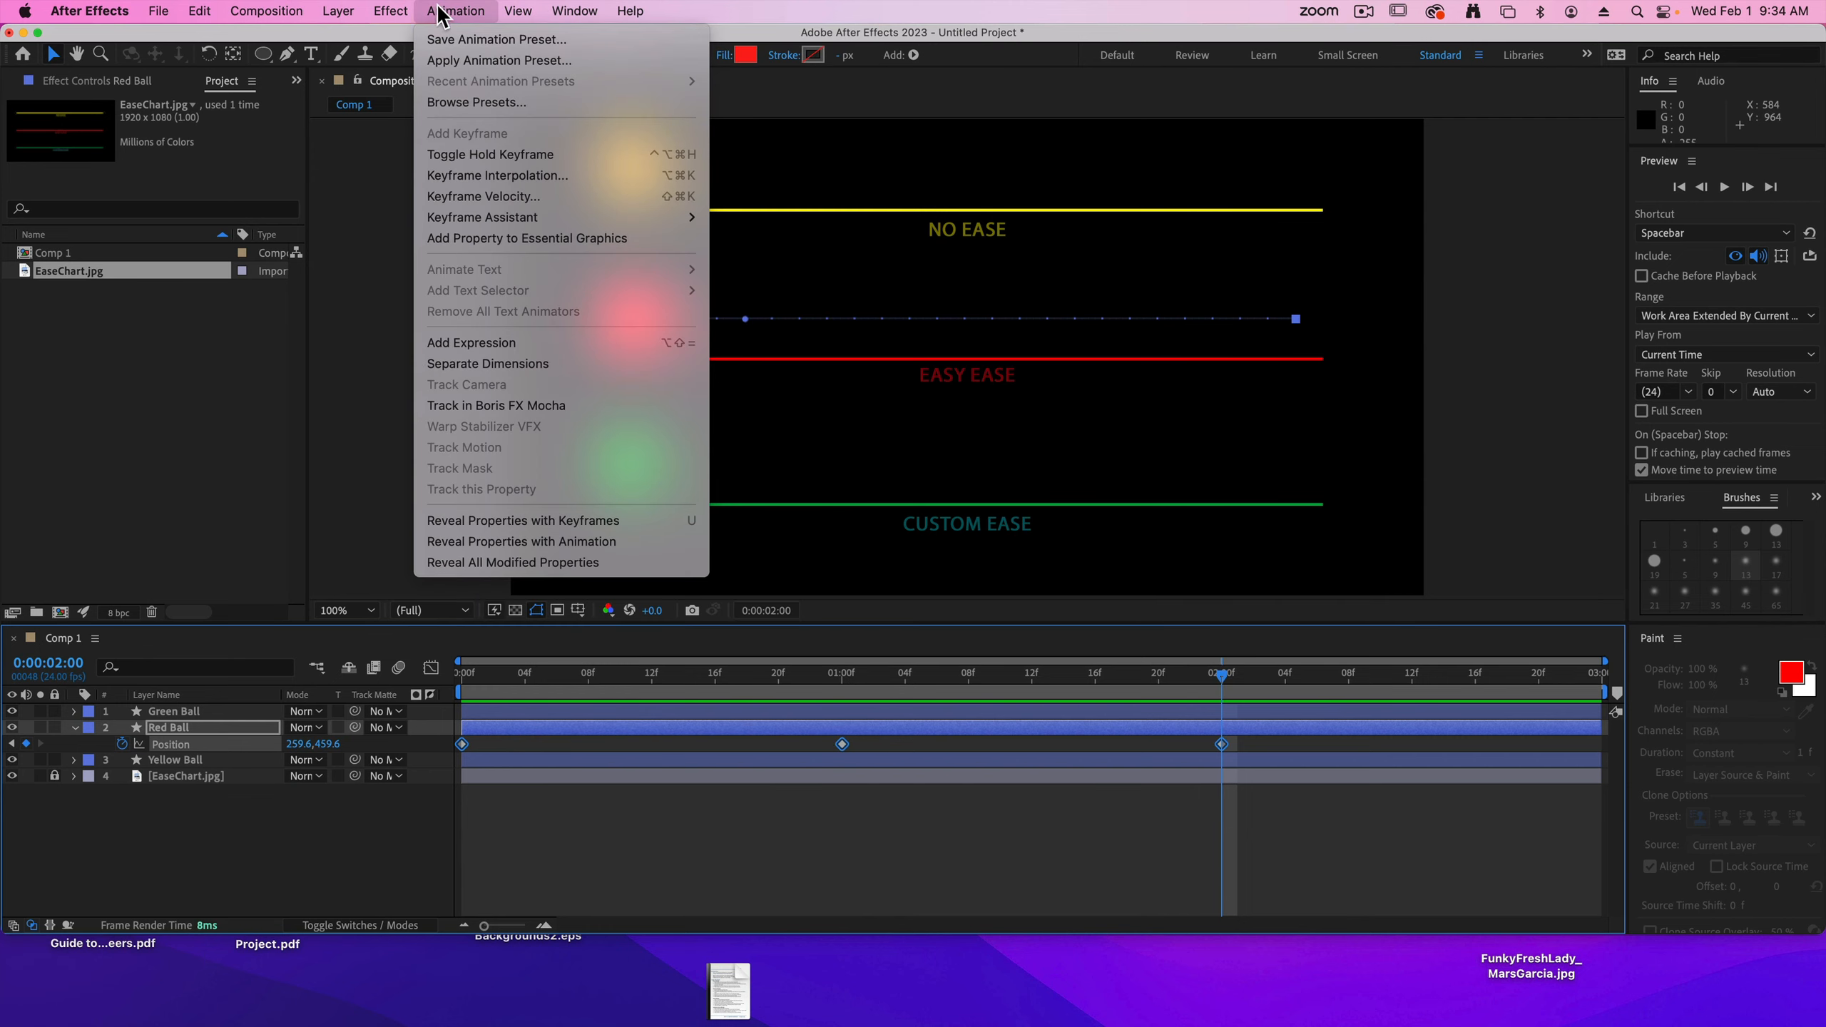
mouse_move(511, 214)
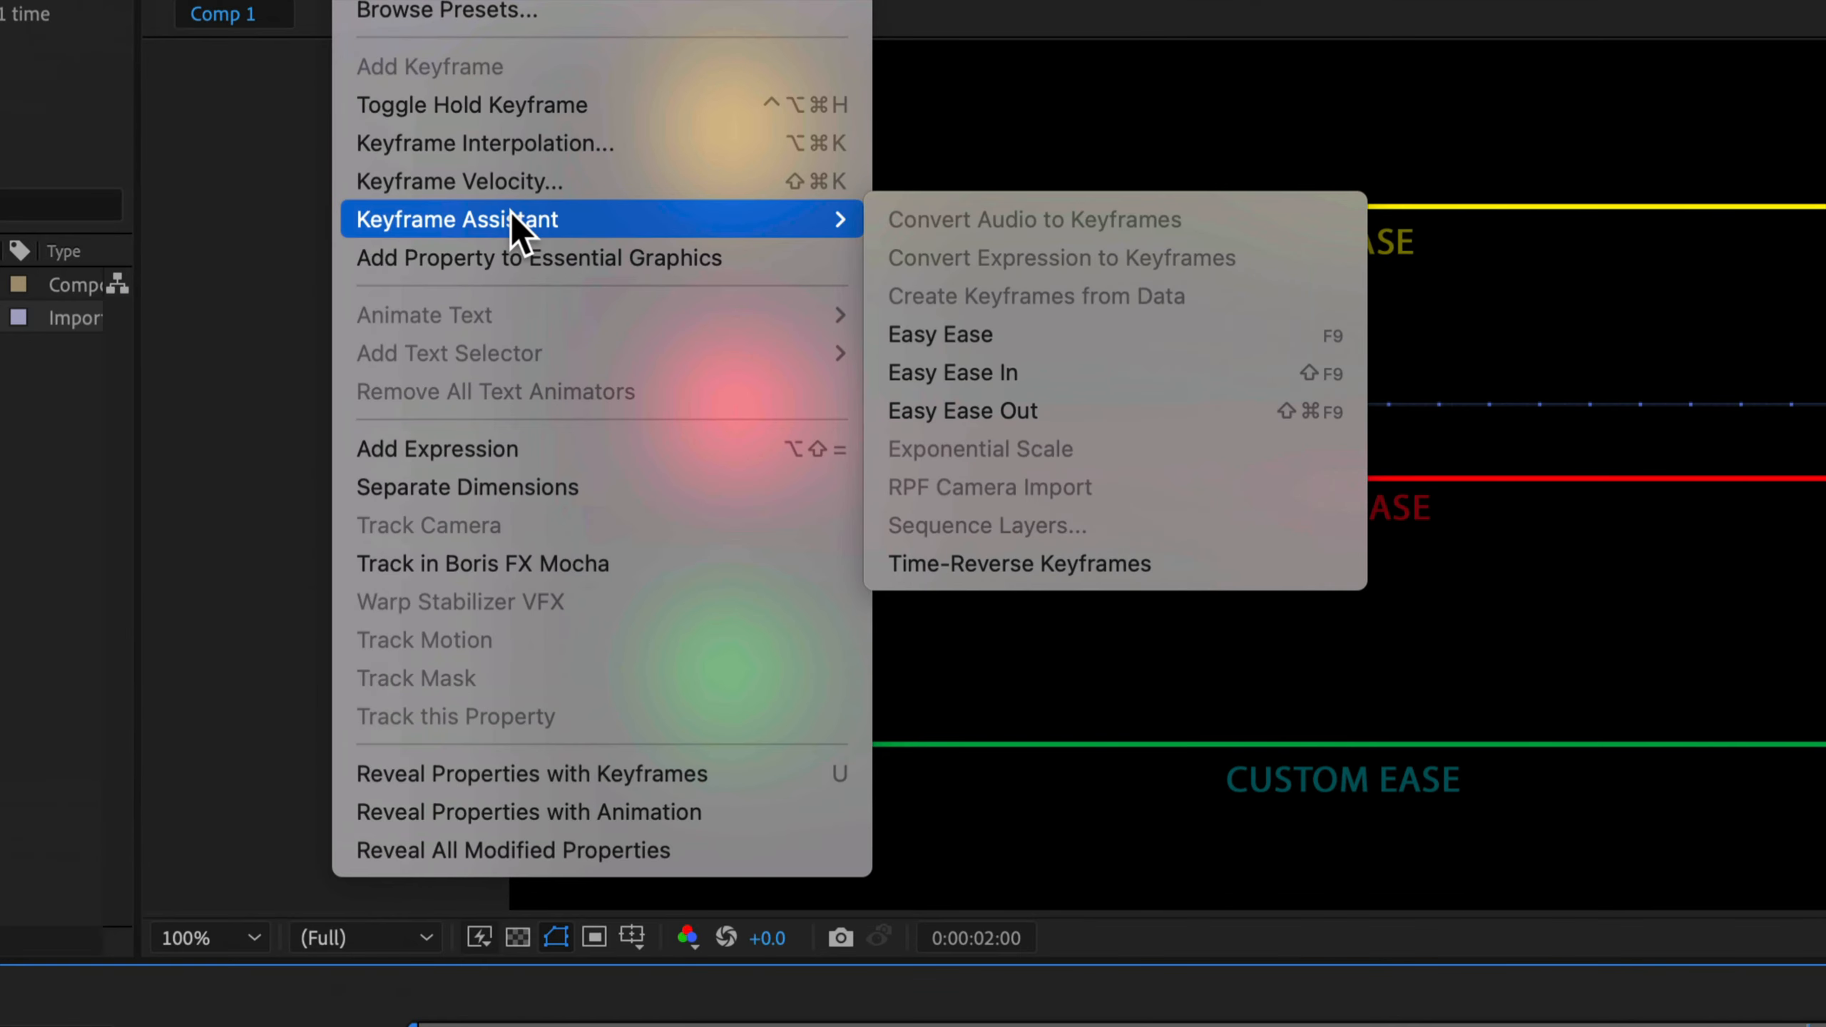
click(1052, 333)
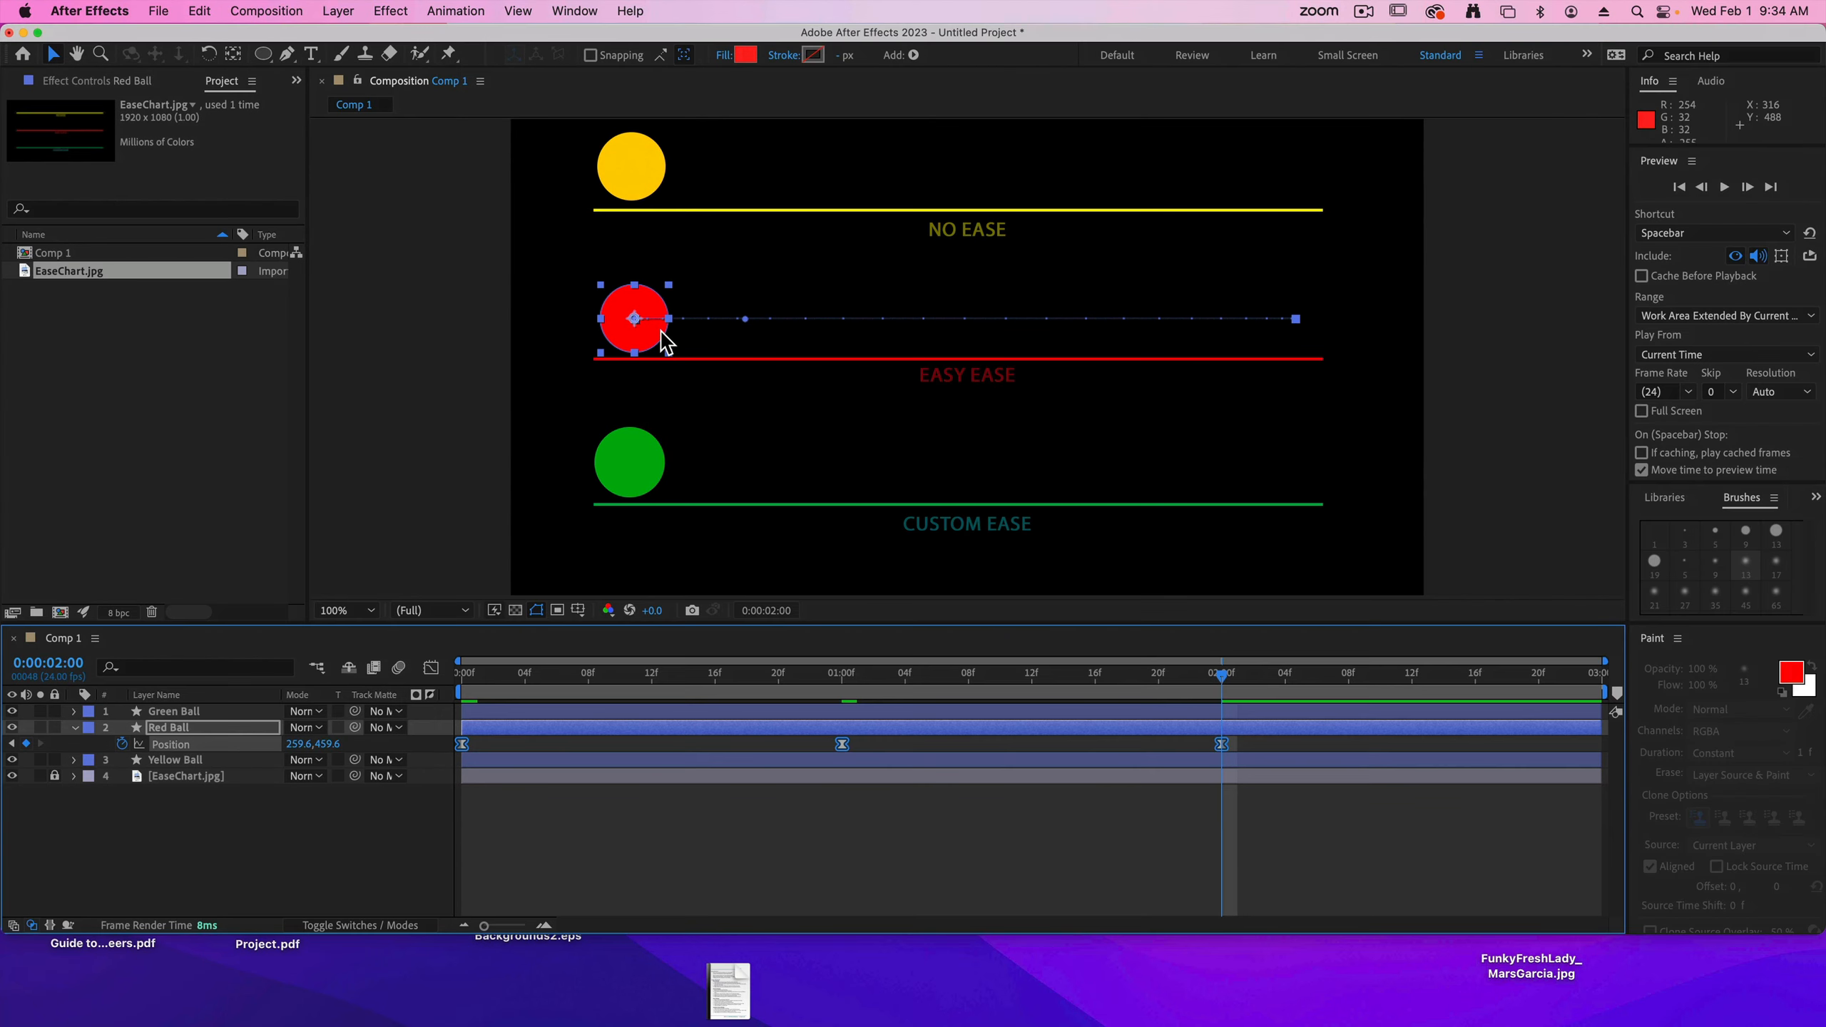
click(848, 822)
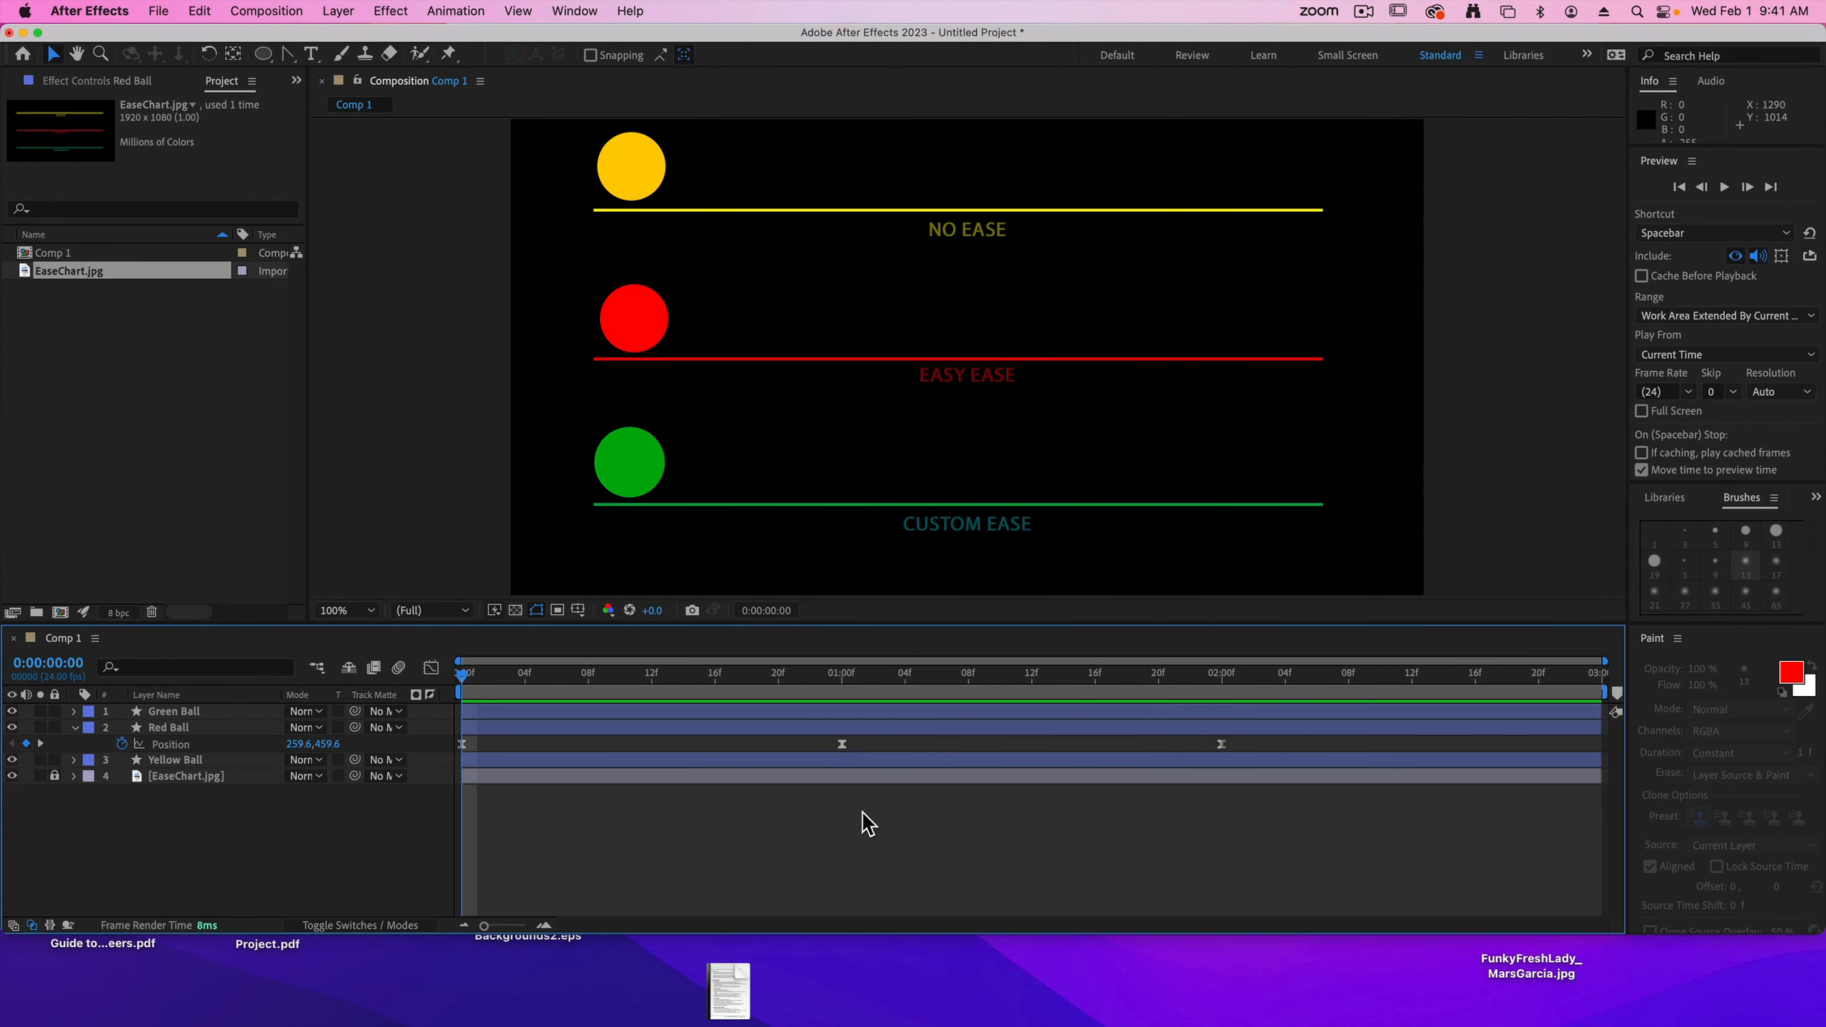
- Preview the animation and scrub from 0:00:00:00 to 0:00:02:00 to compare the yellow and red balls' motion
key(space)
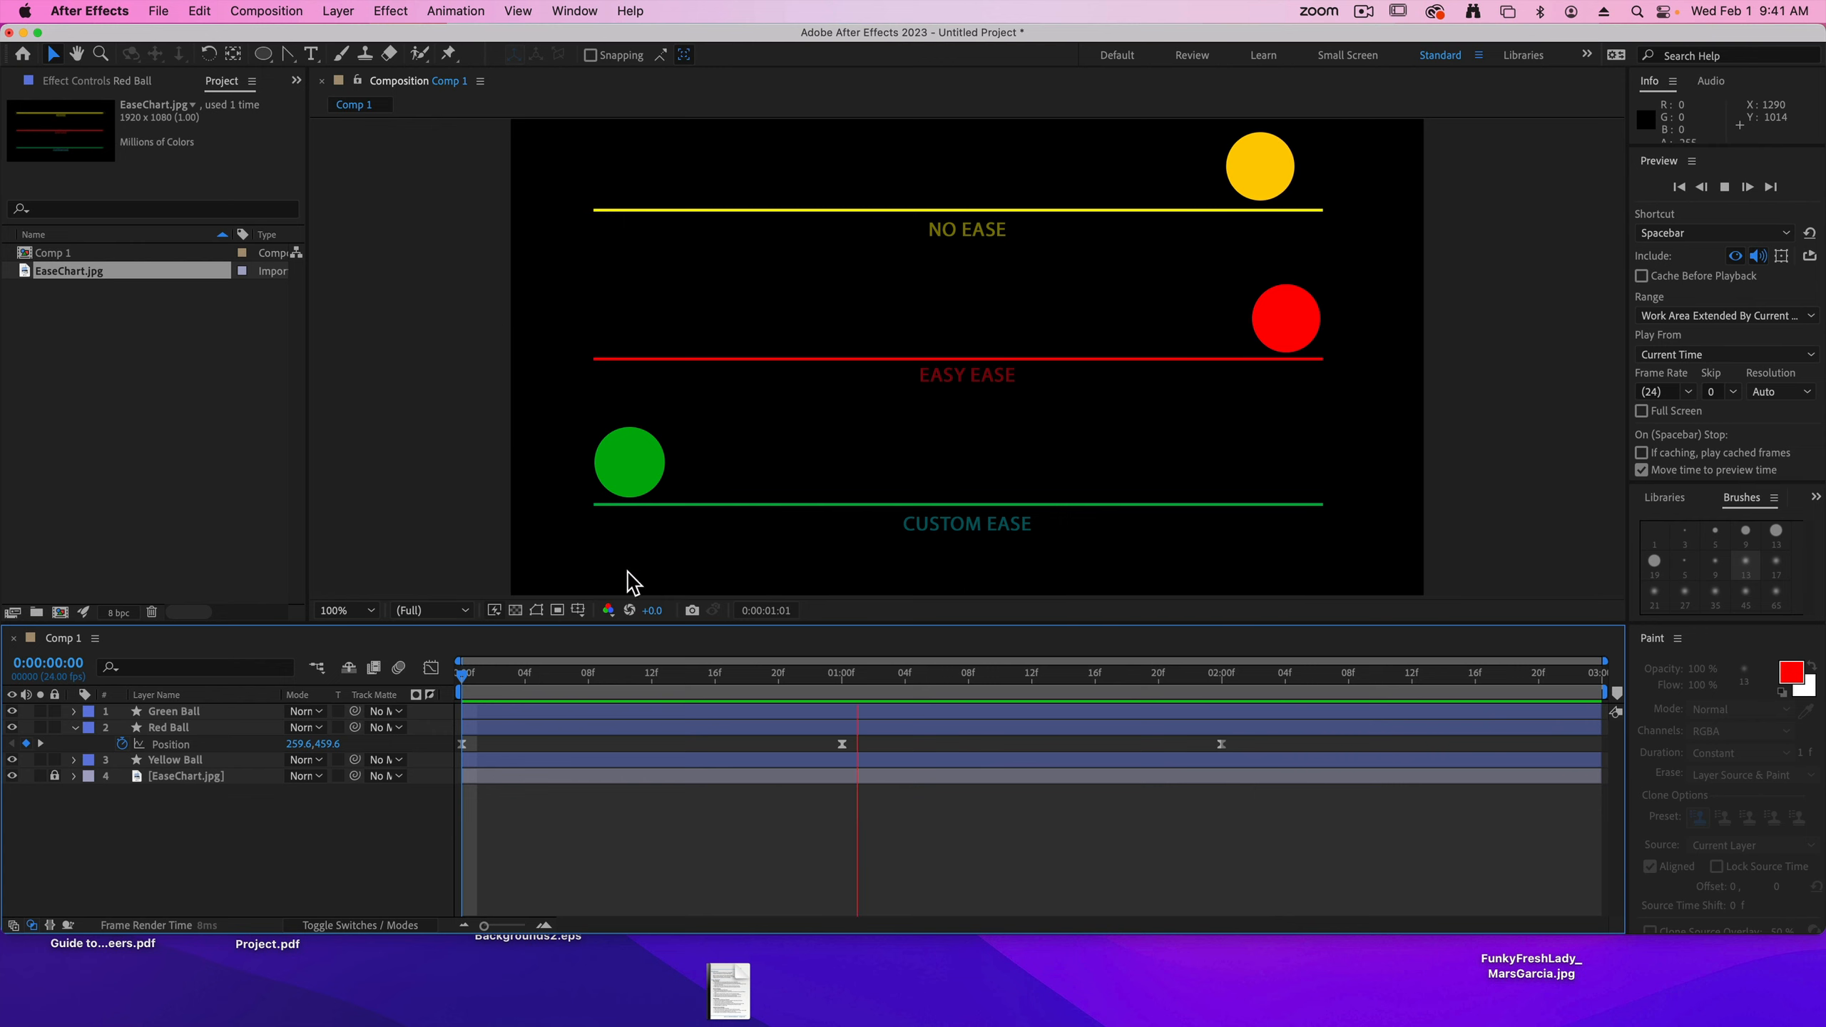
key(space)
click(464, 687)
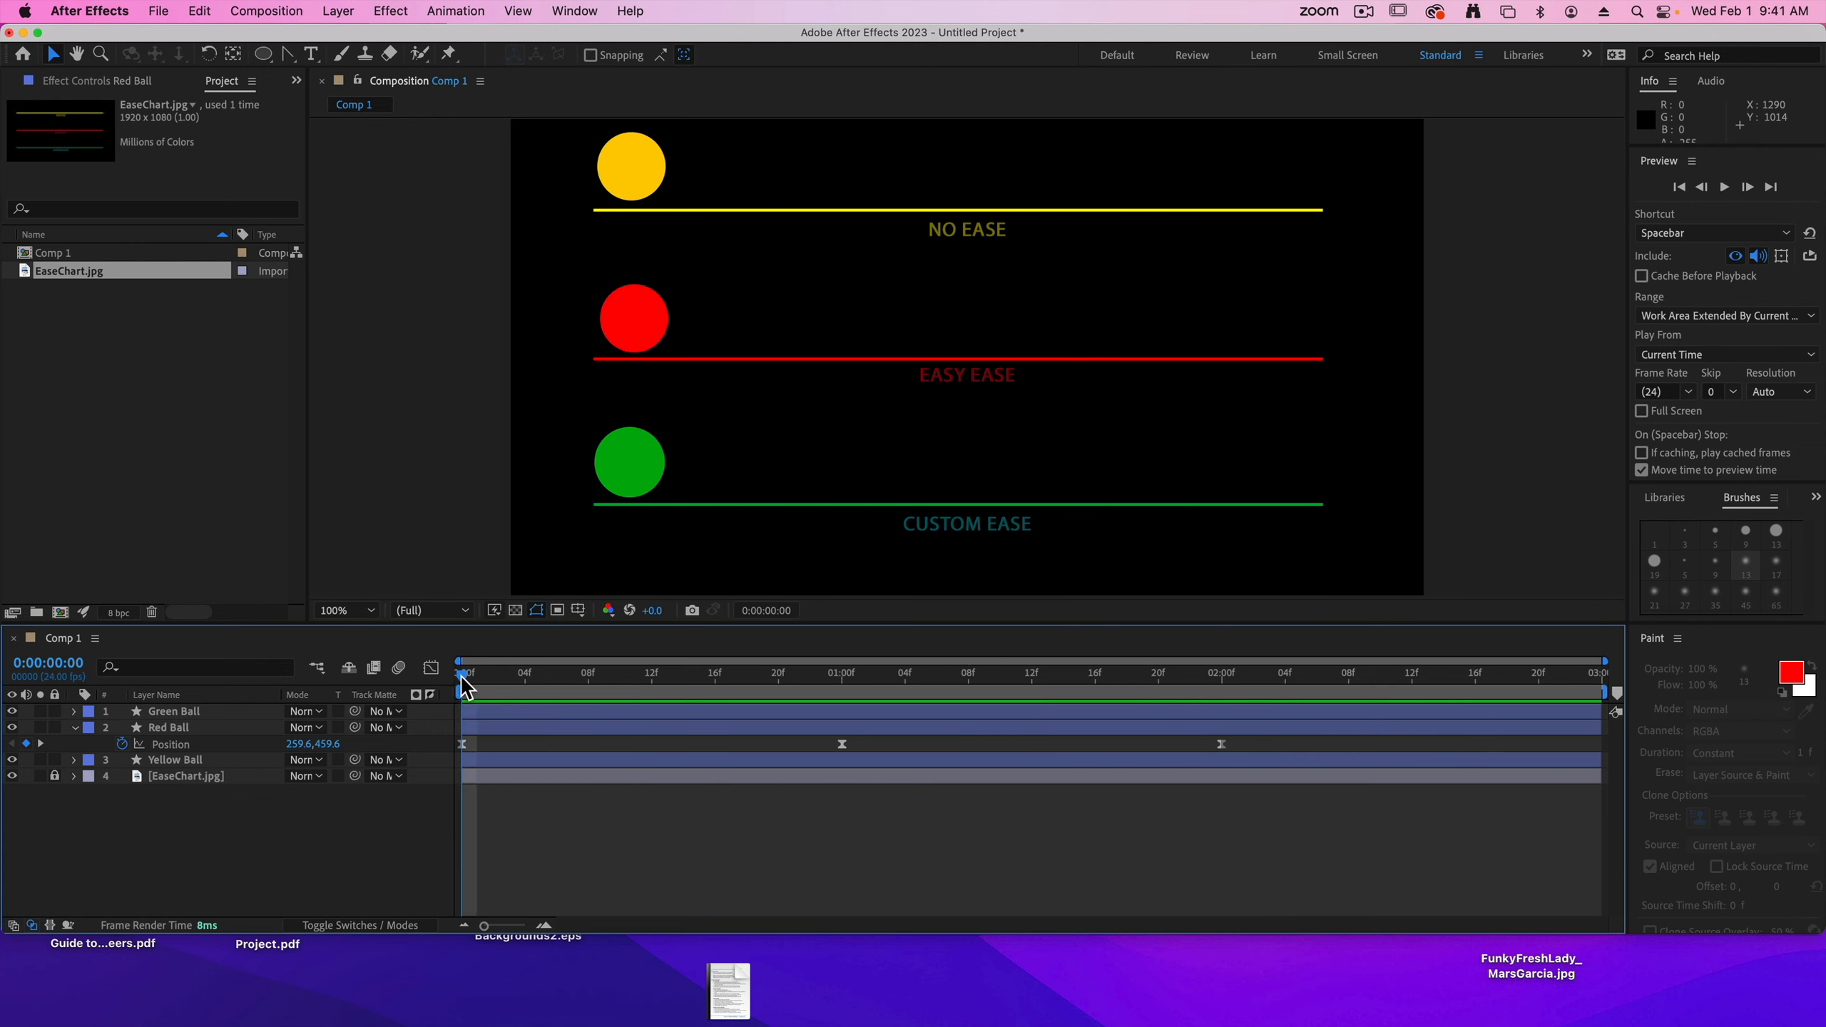
drag(465, 681, 990, 699)
drag(1028, 691, 1224, 691)
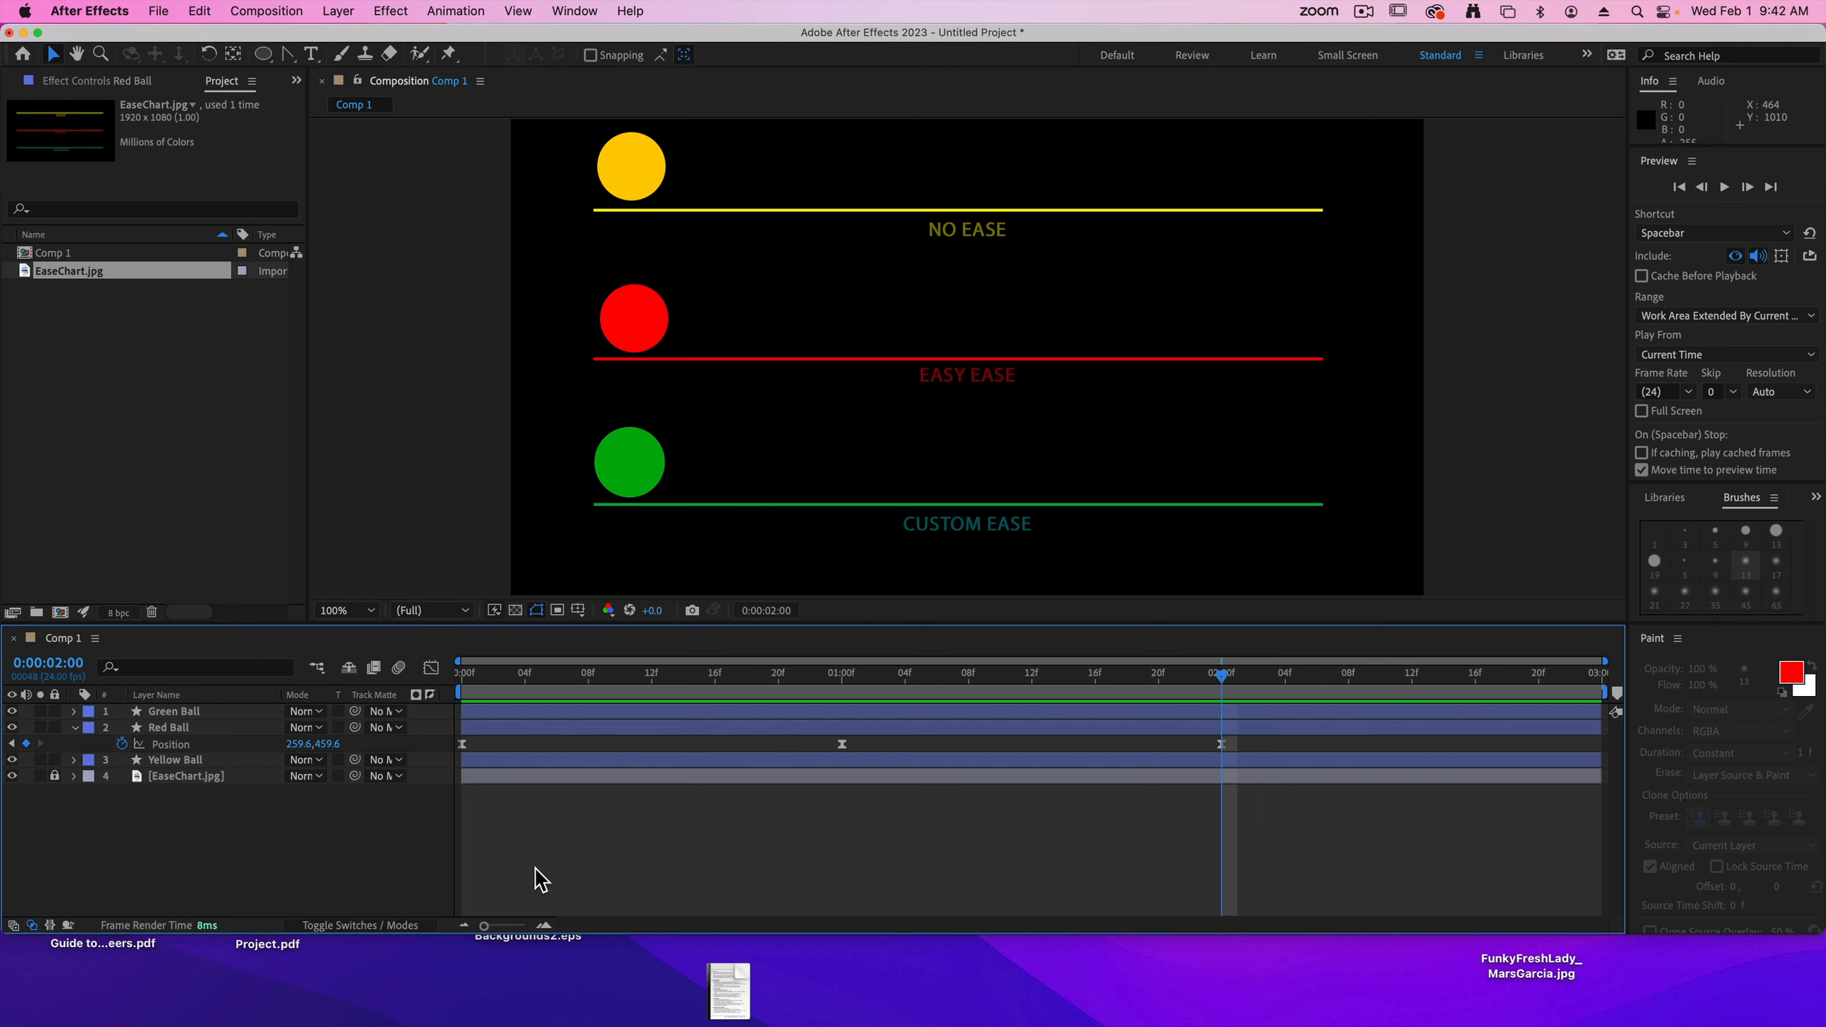
- Select all of Red Ball's Position keyframes and open them in the Graph Editor
drag(1262, 726, 1066, 782)
key(super+z)
drag(1285, 738, 440, 775)
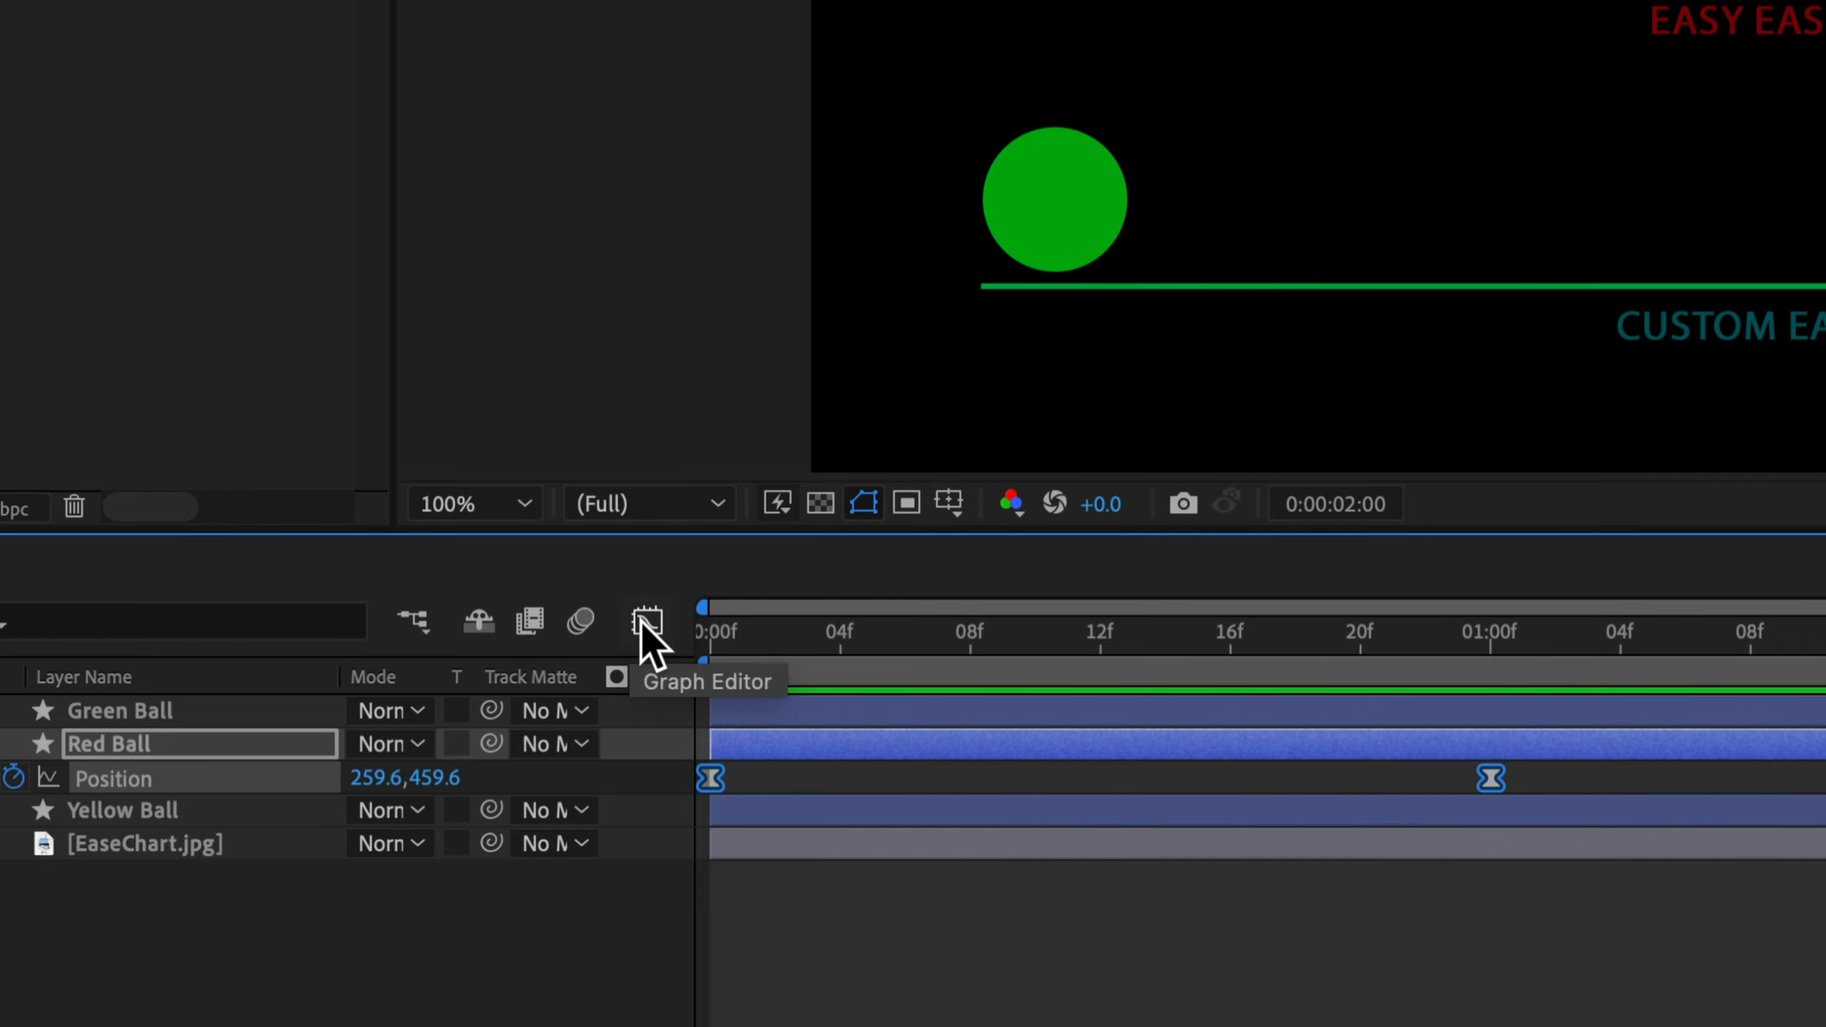
click(646, 621)
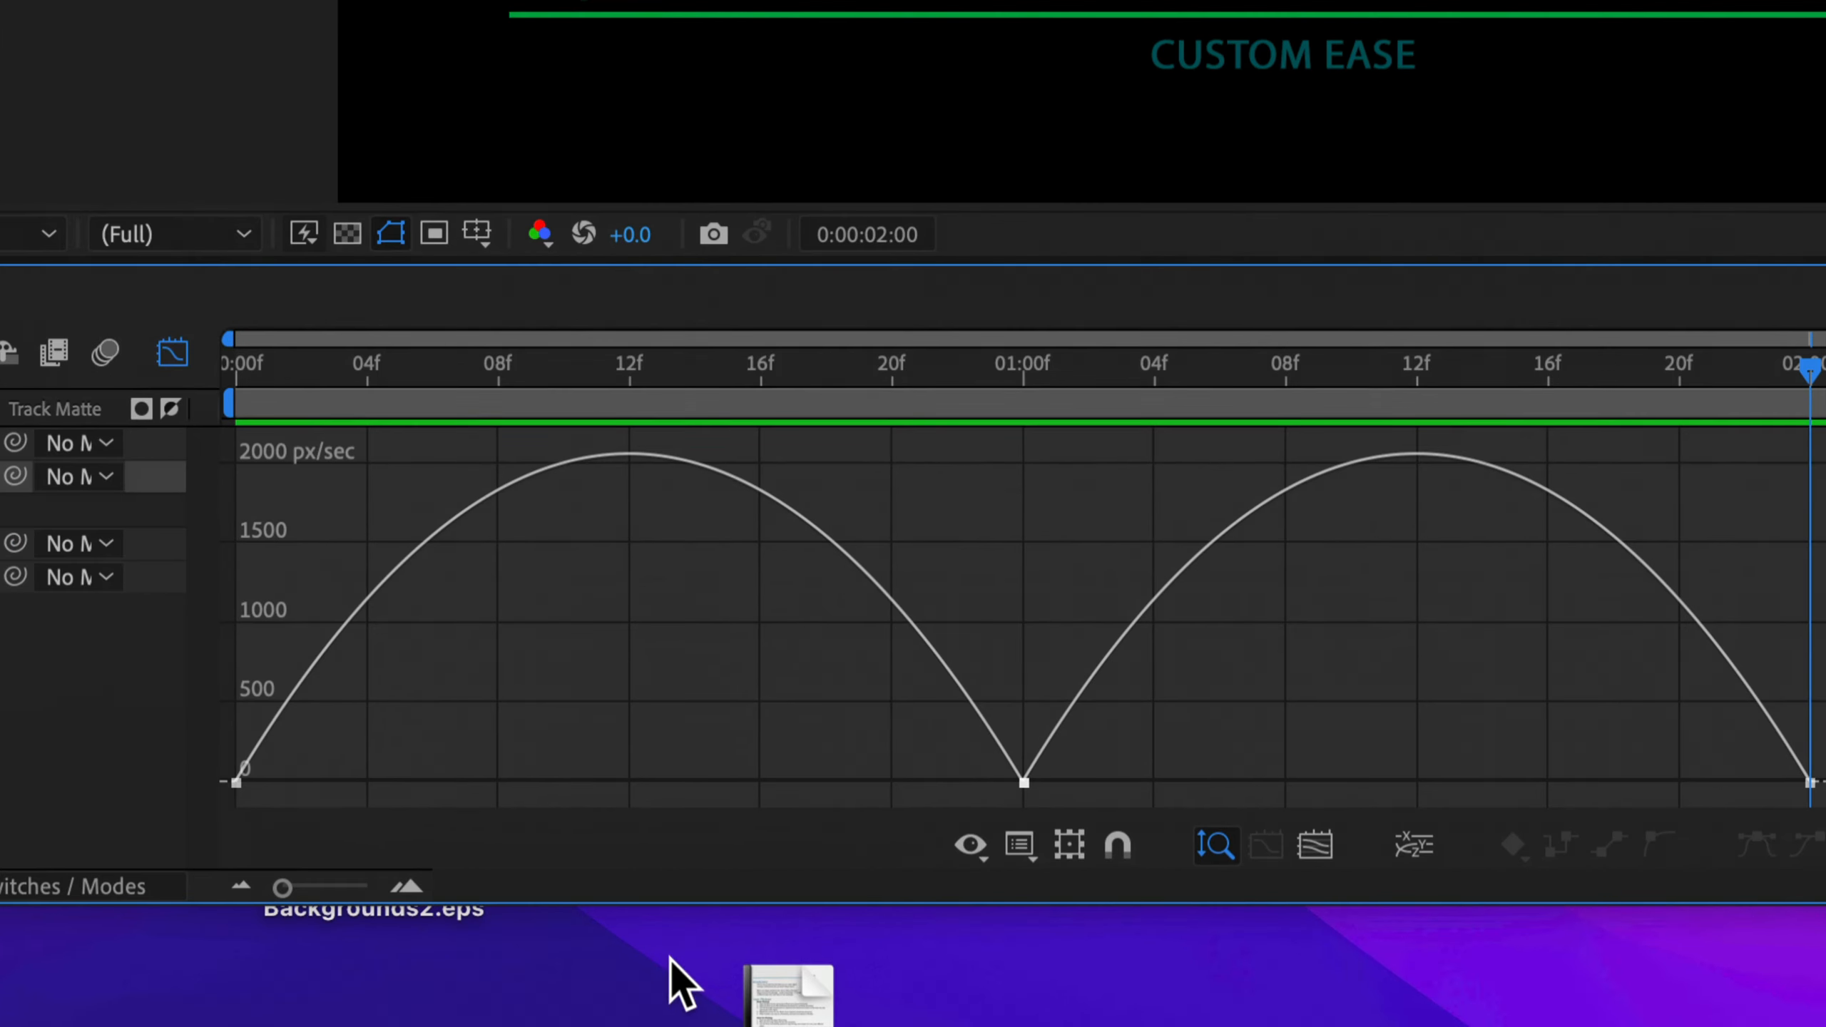
- Set the Graph Editor to Show Selected Properties with Edit Speed Graph, and fit all graphs to the view
click(972, 848)
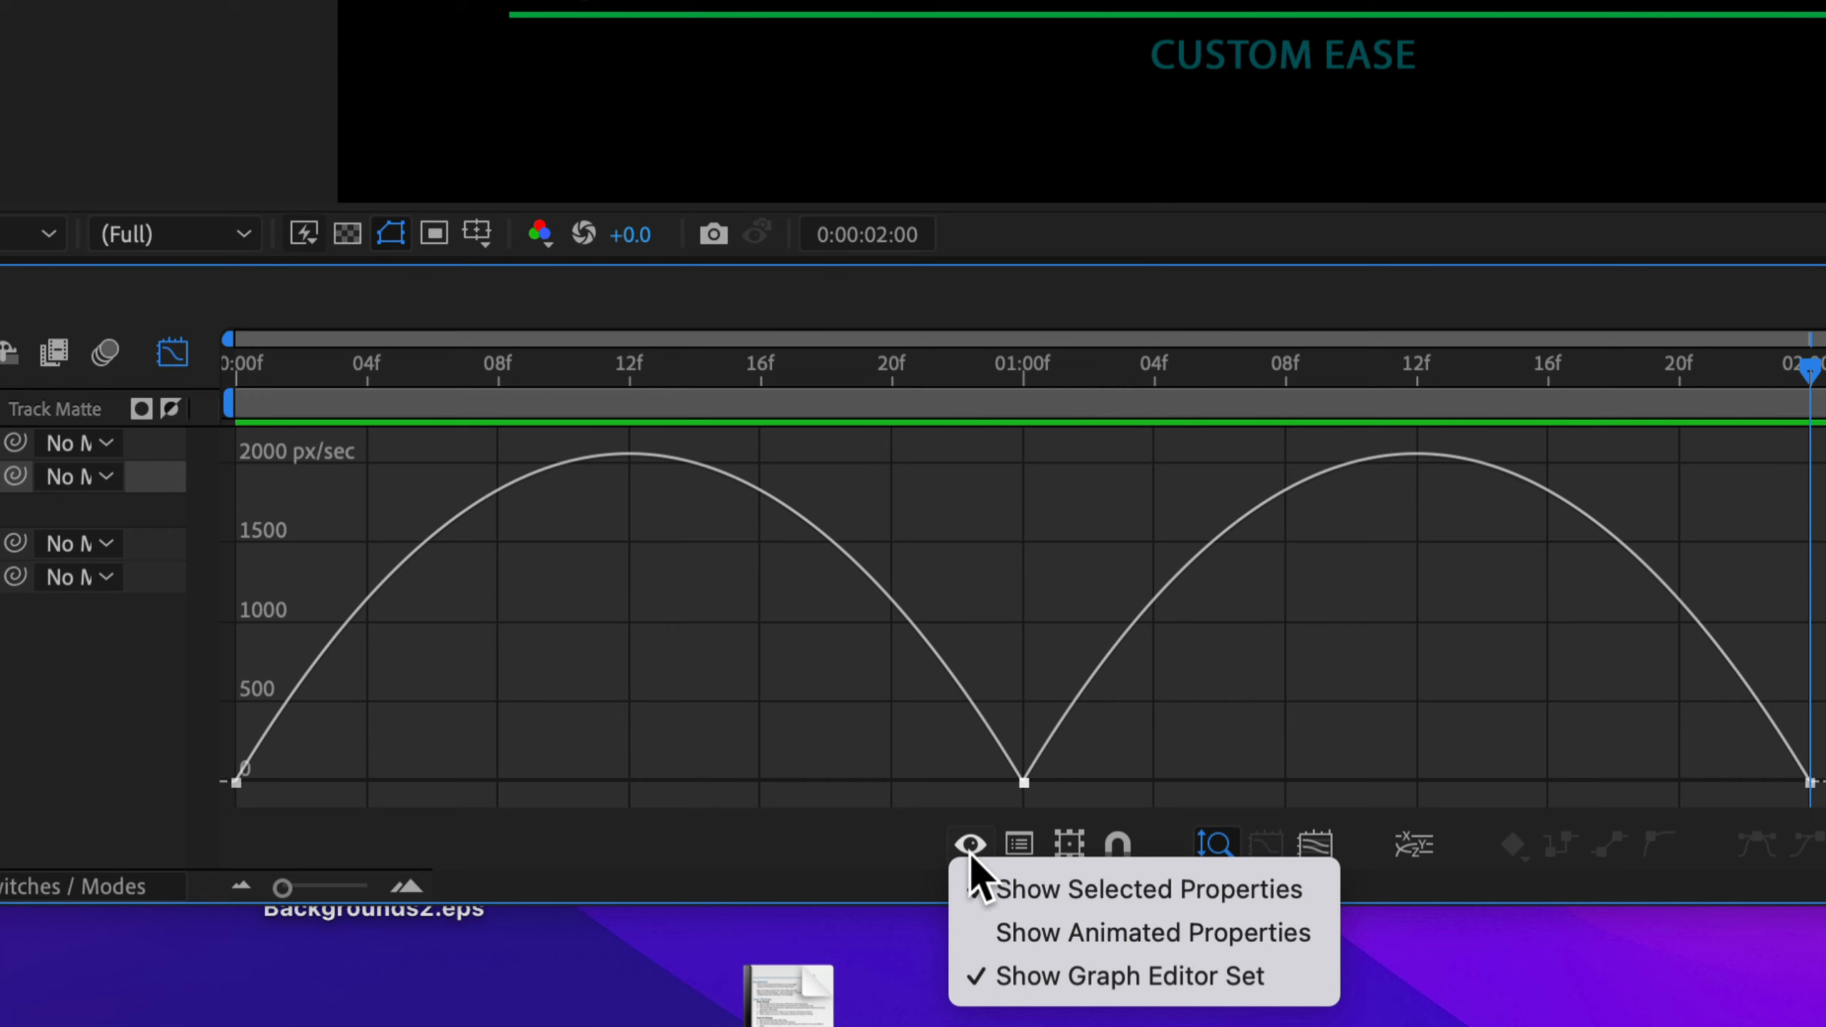
click(1036, 885)
click(827, 858)
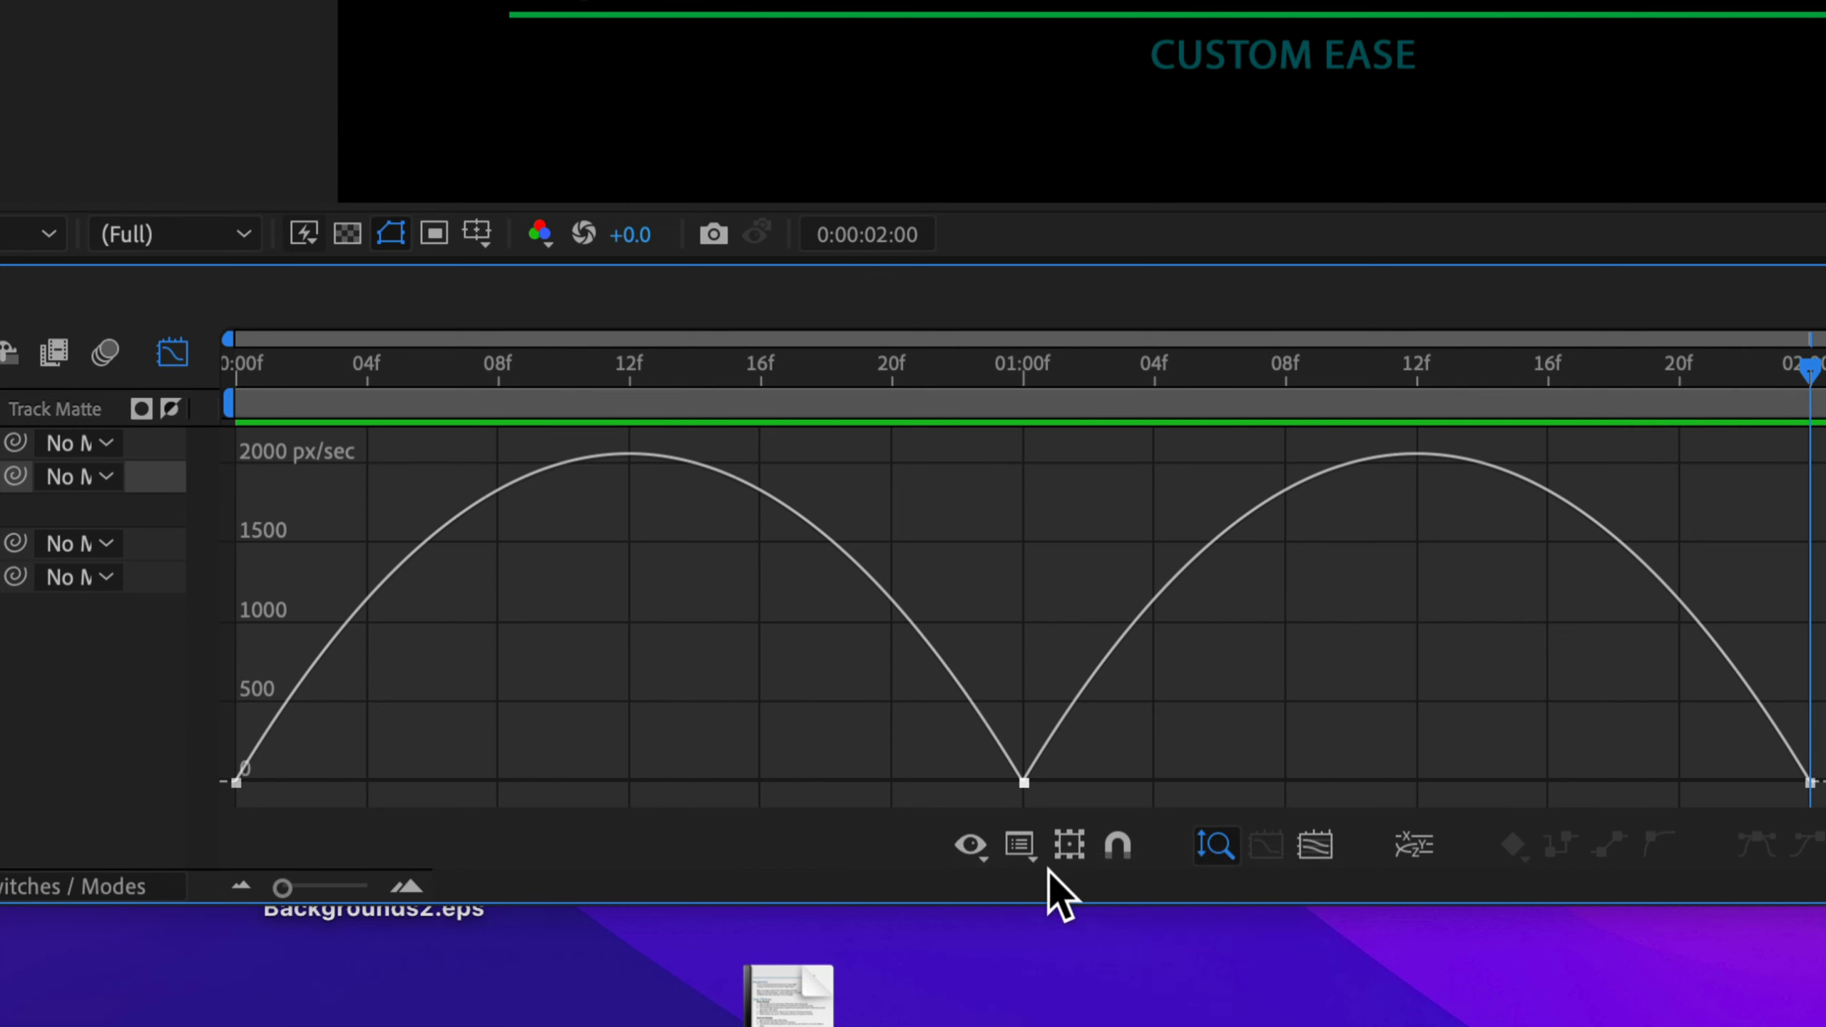
click(1024, 848)
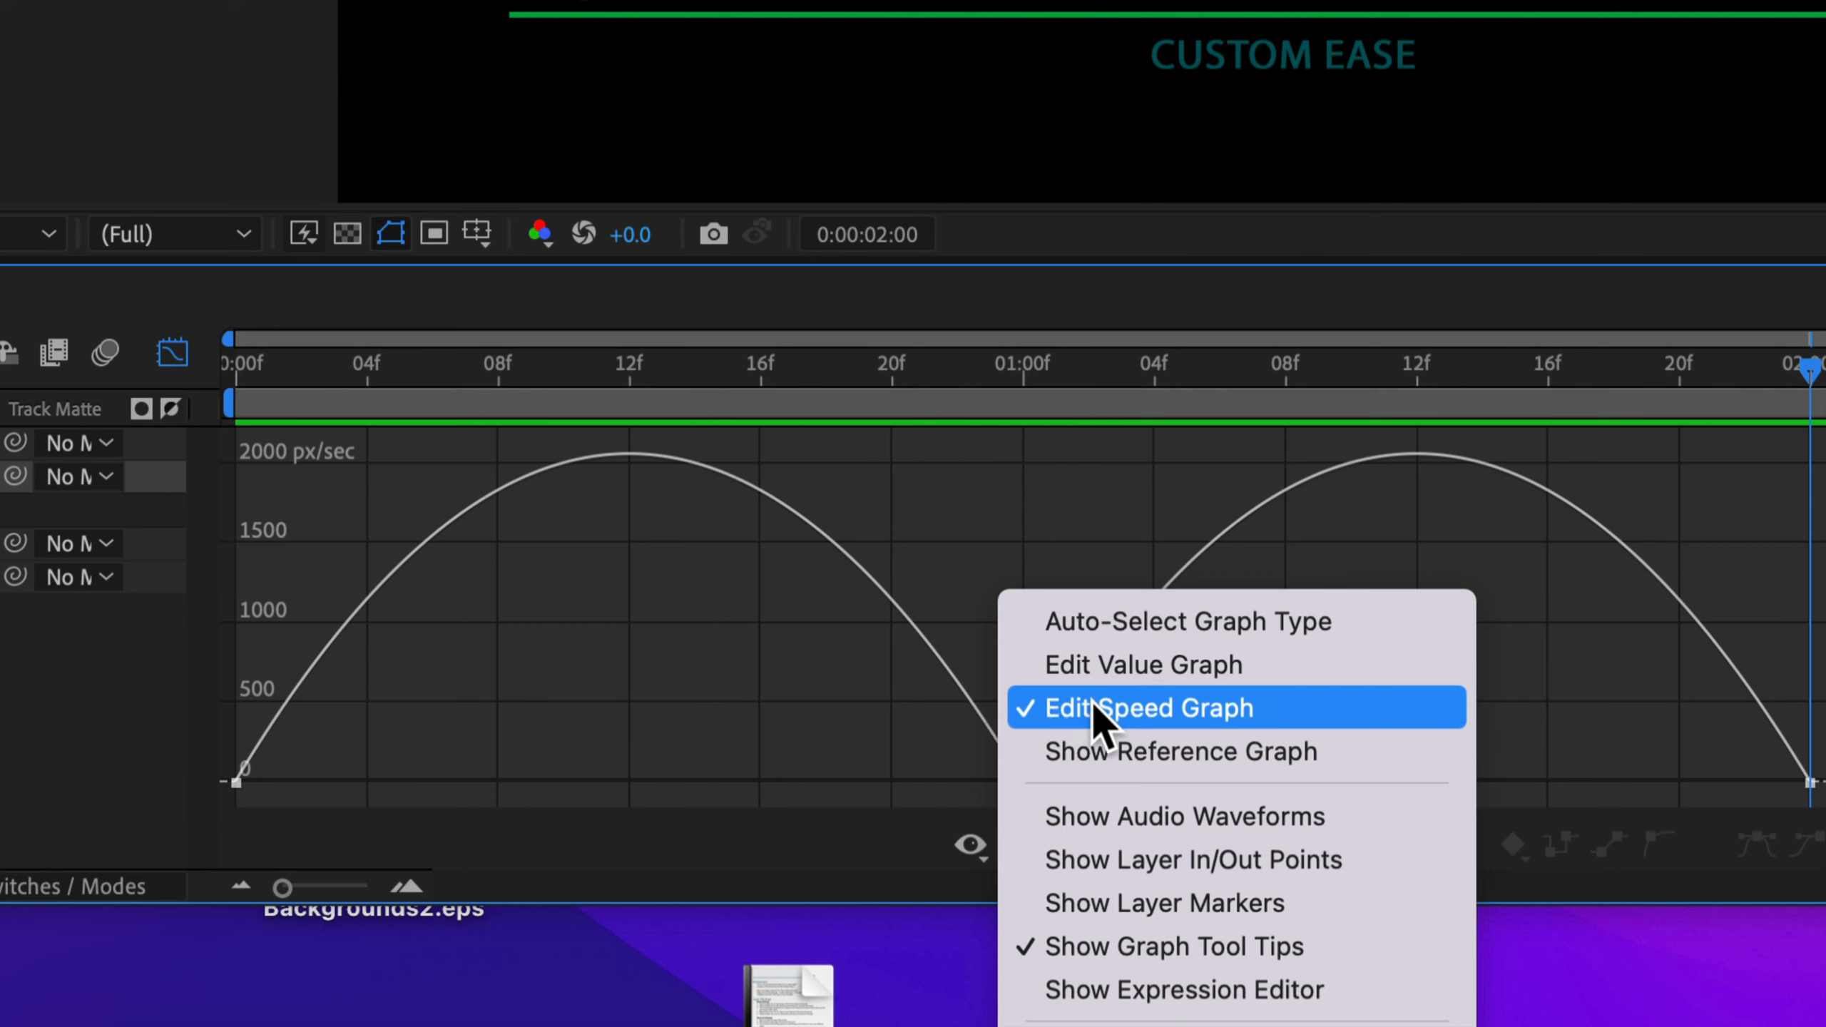
click(1132, 713)
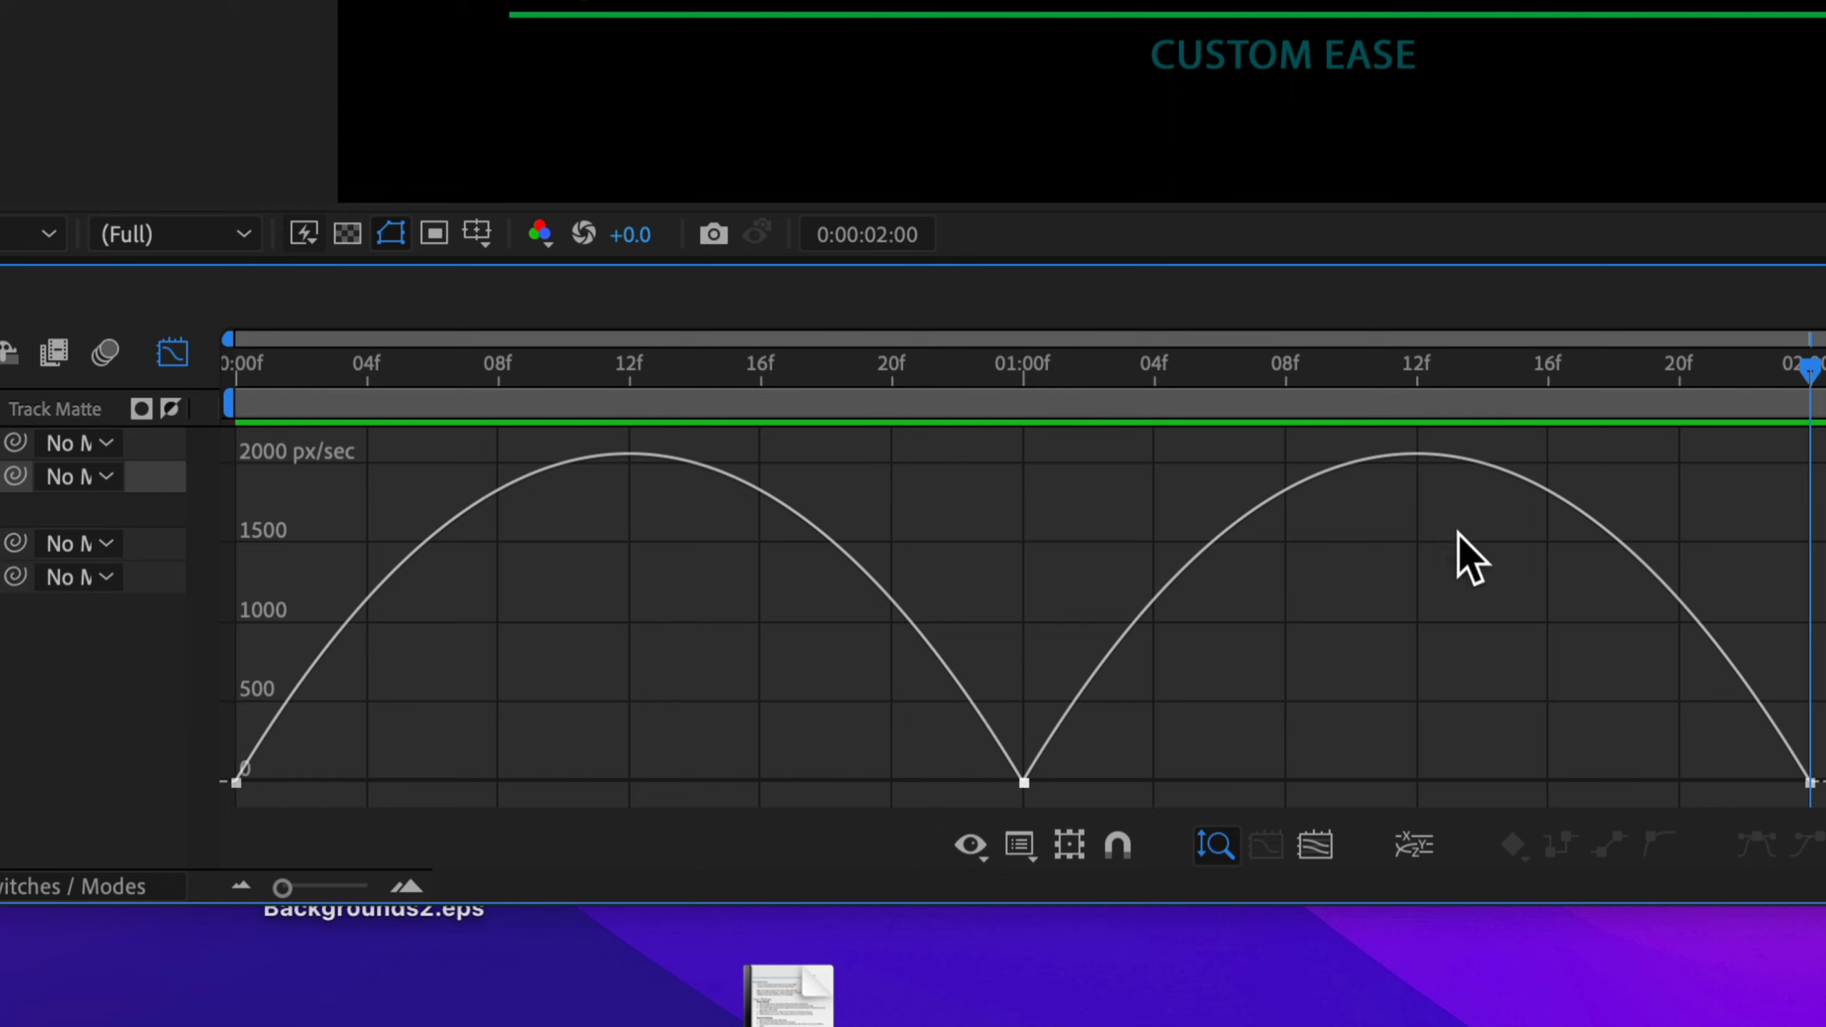
click(1213, 852)
click(1317, 849)
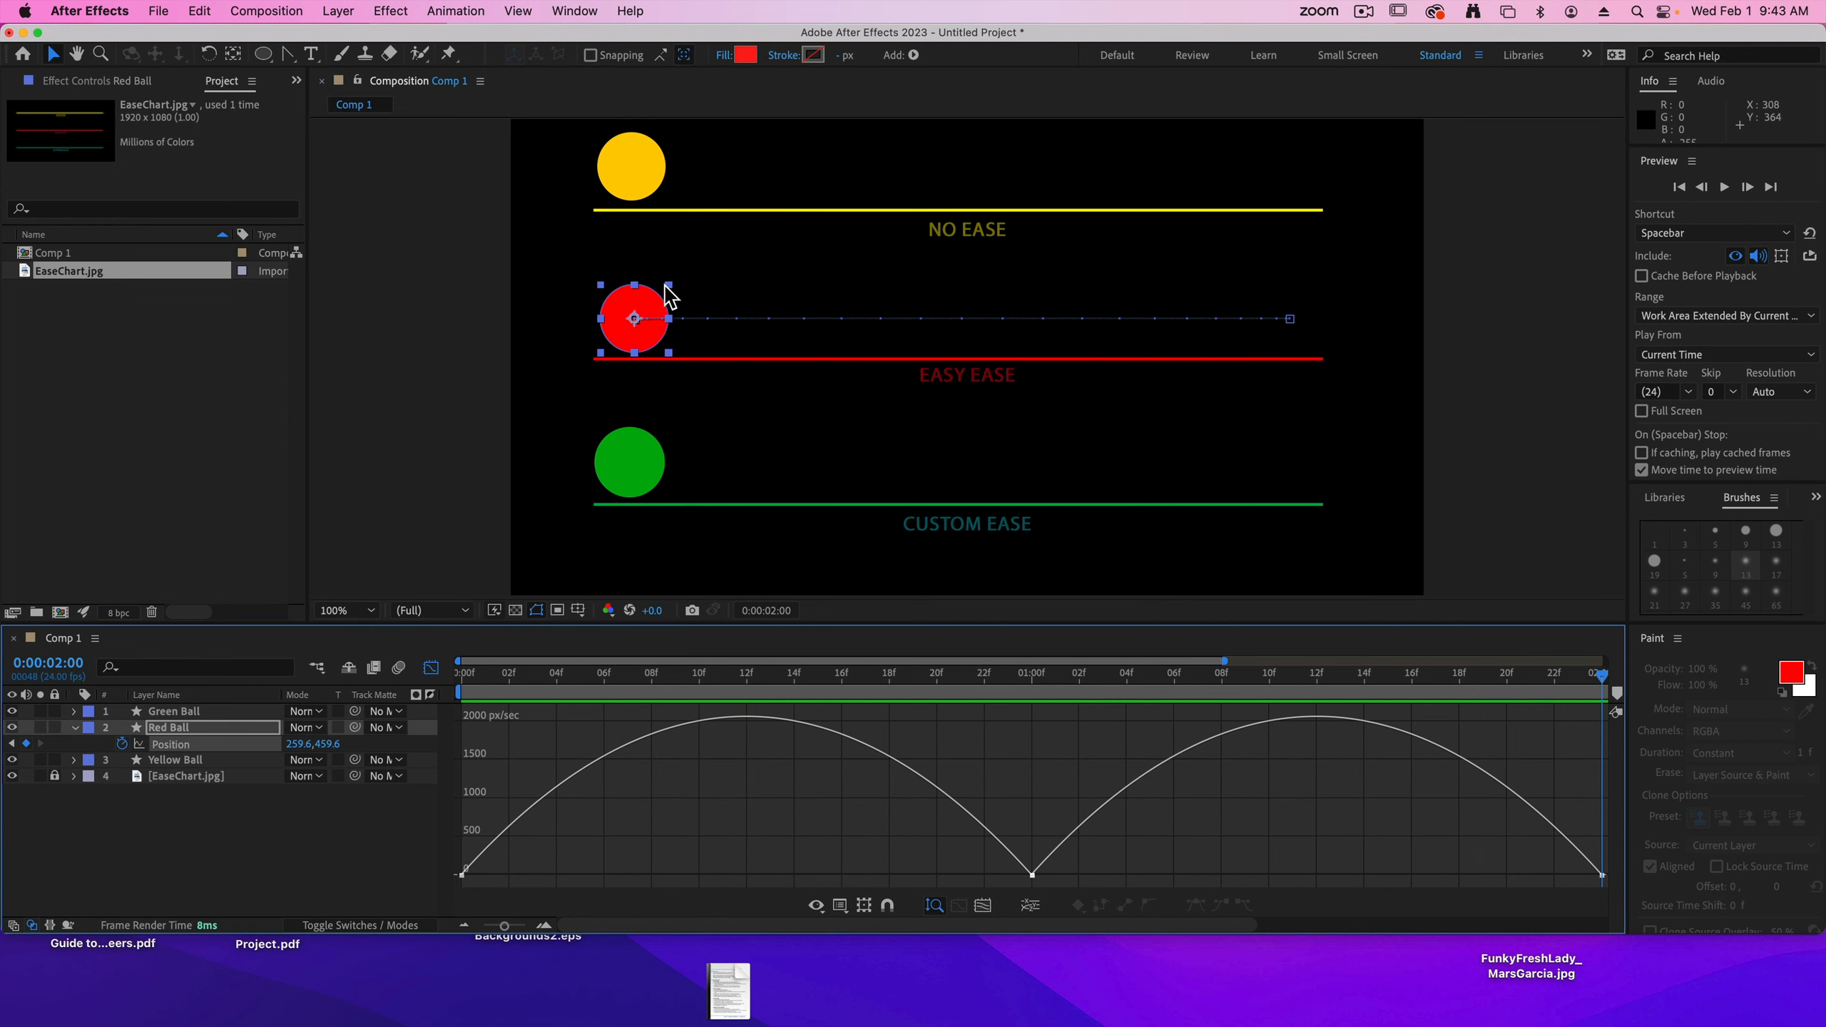
- Scrub through Red Ball's speed graph from 0:00:00:00 to past 0:00:02:00, compare it with the ball's motion, and return to the start
click(469, 682)
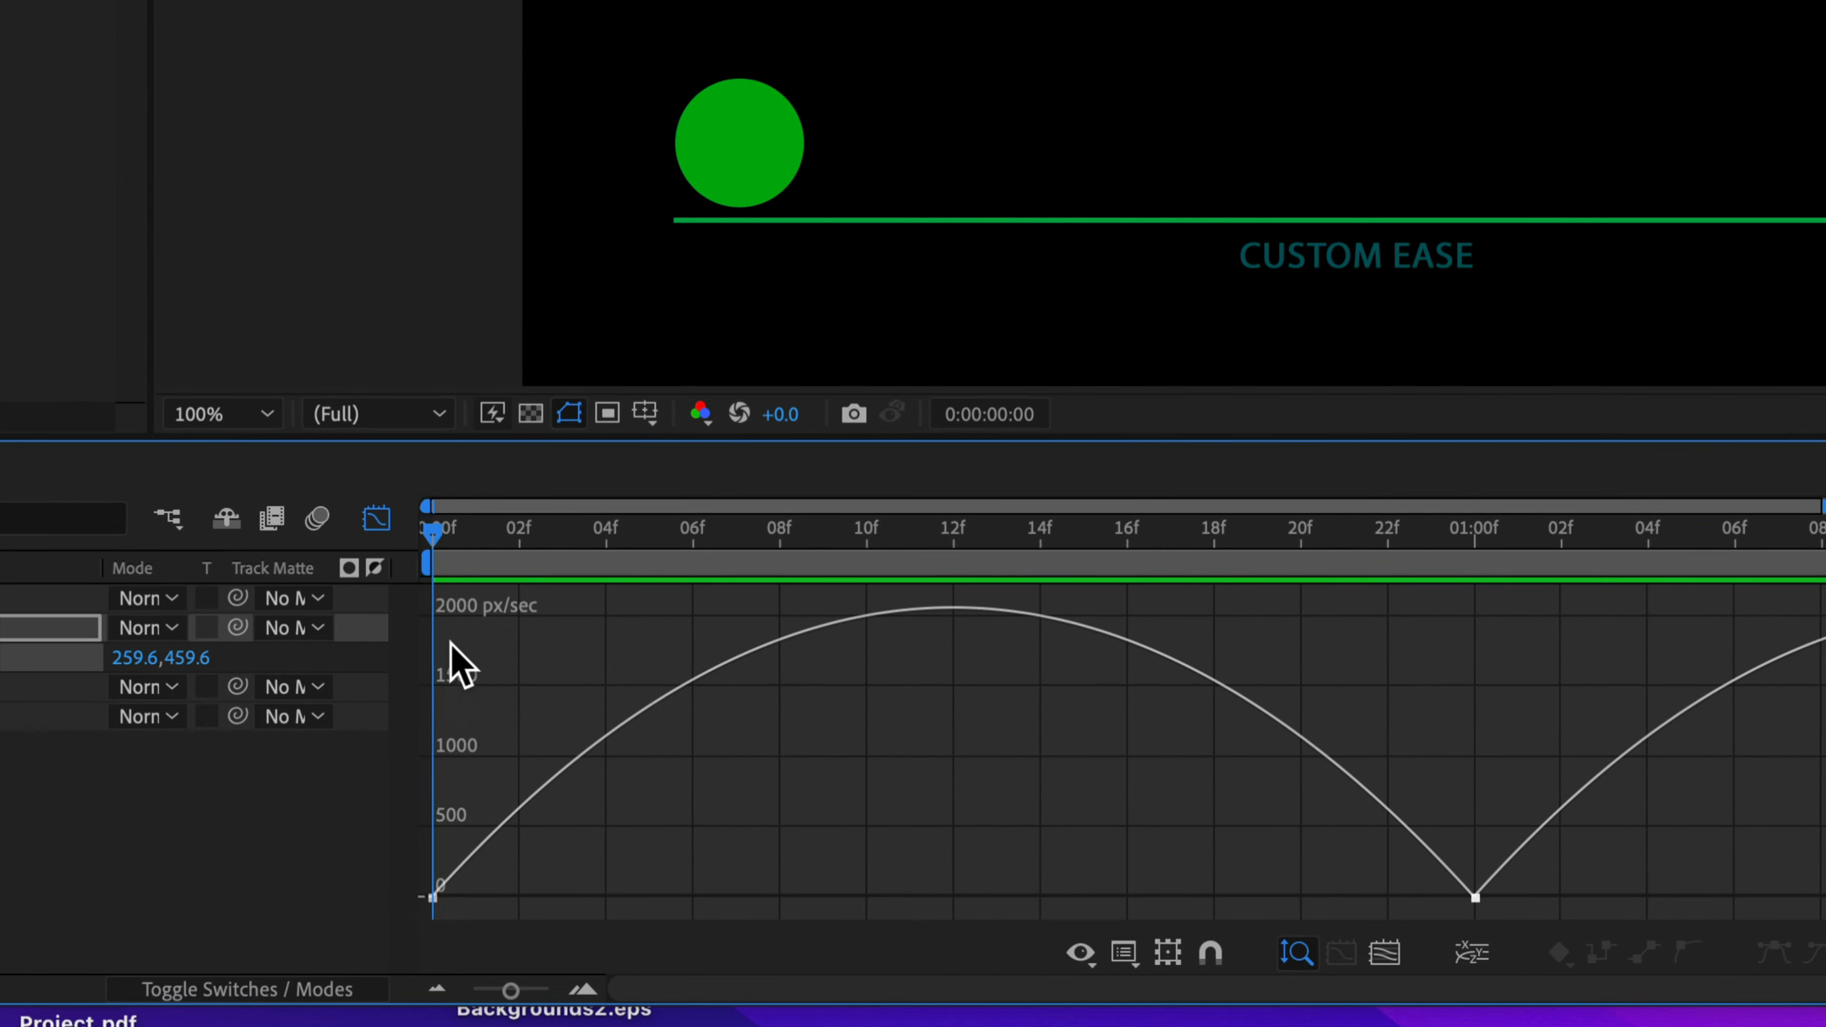
drag(434, 535, 650, 686)
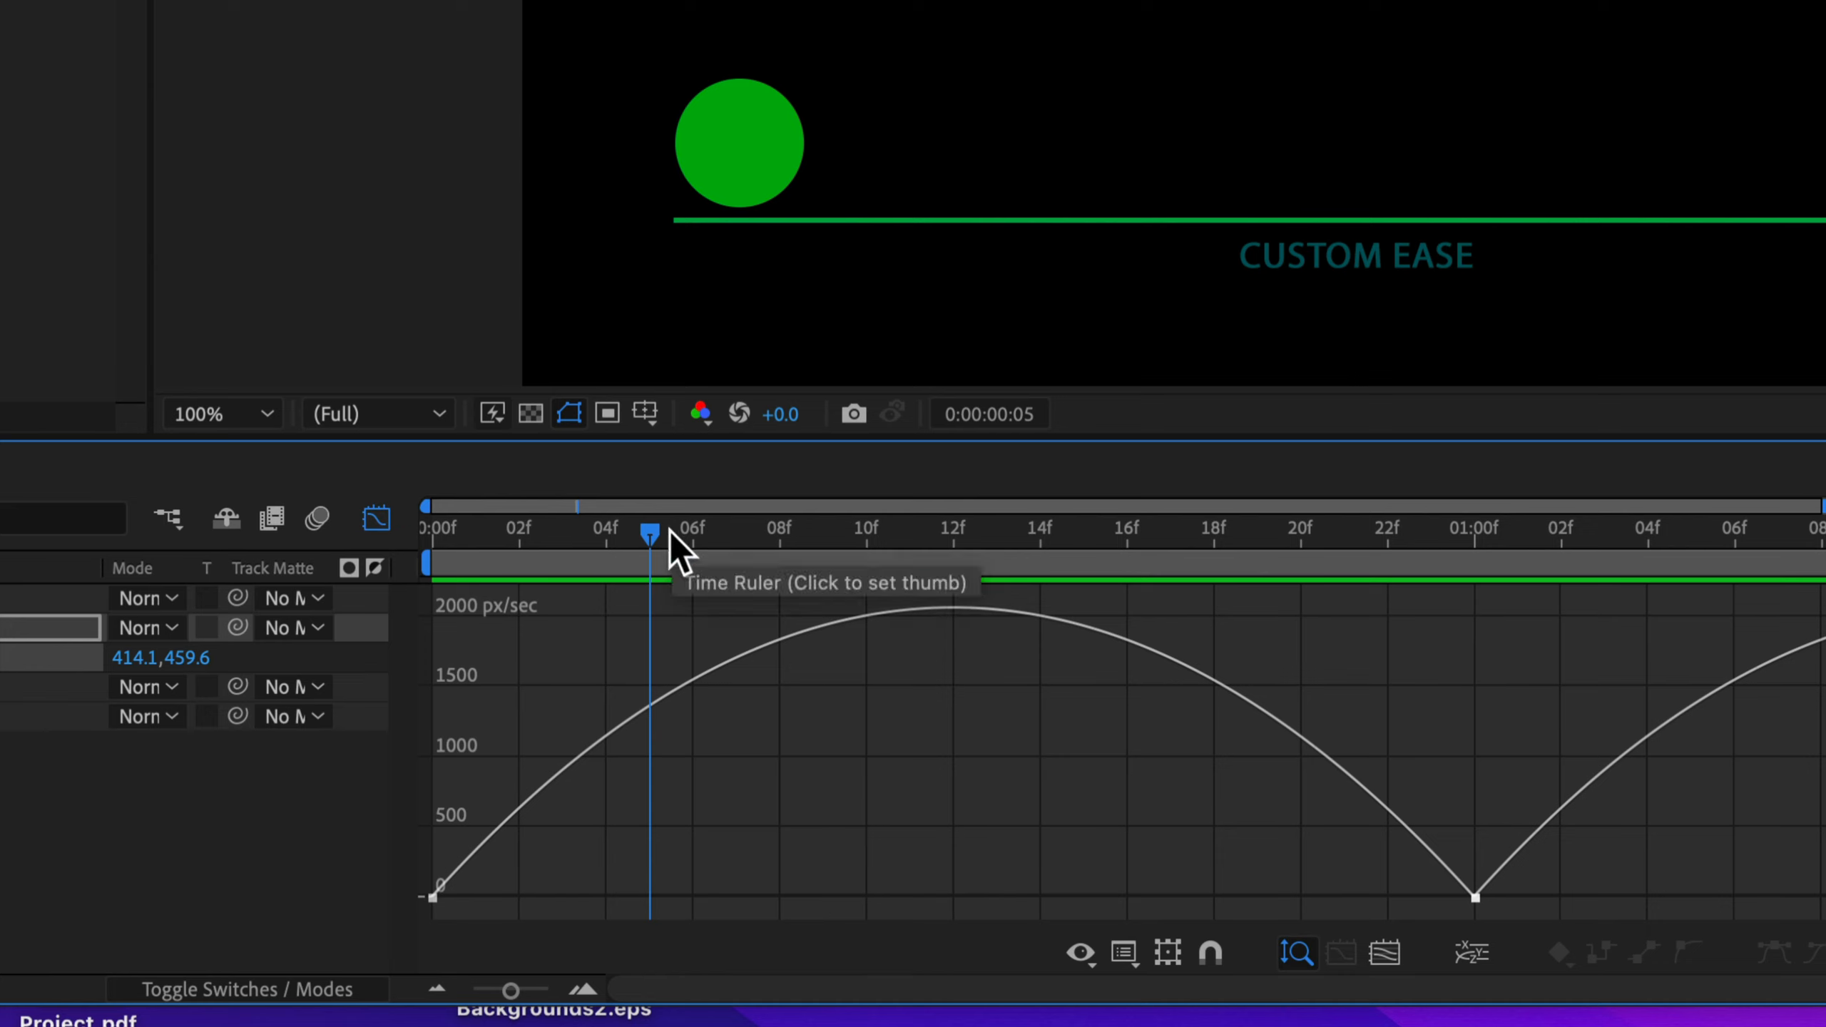
drag(667, 531, 1463, 619)
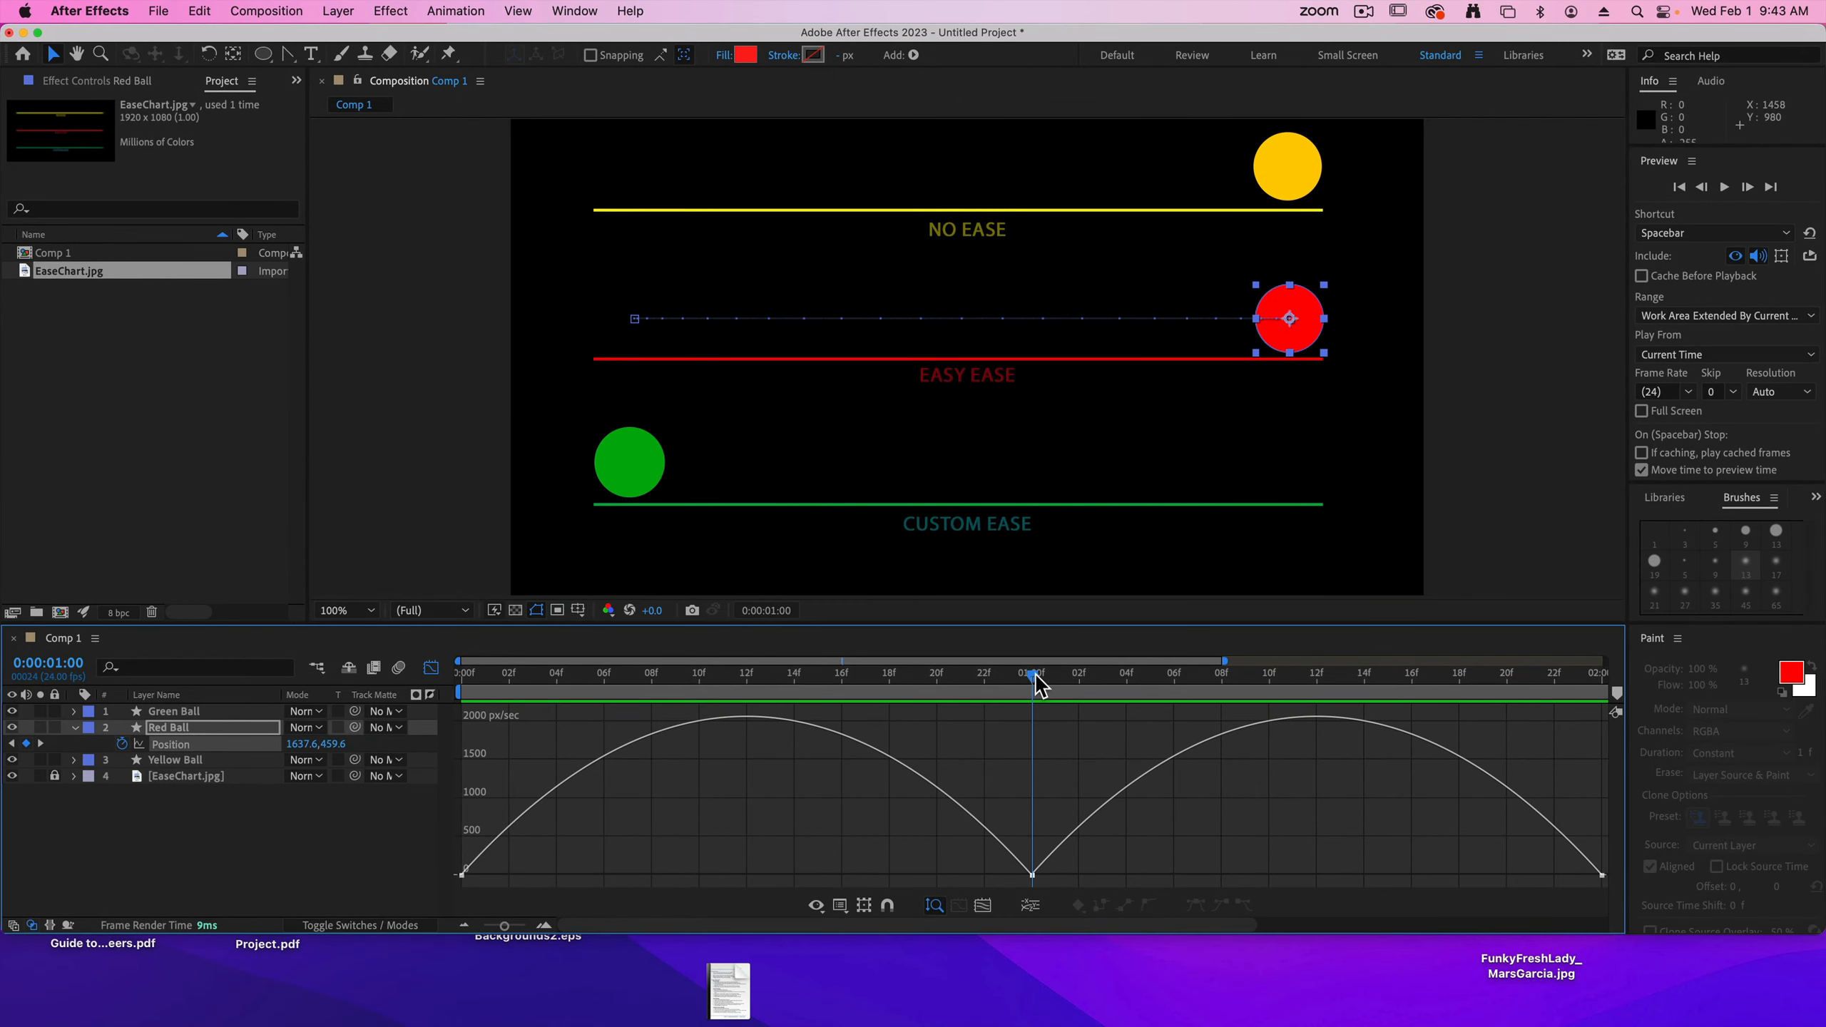
drag(1043, 676, 1618, 709)
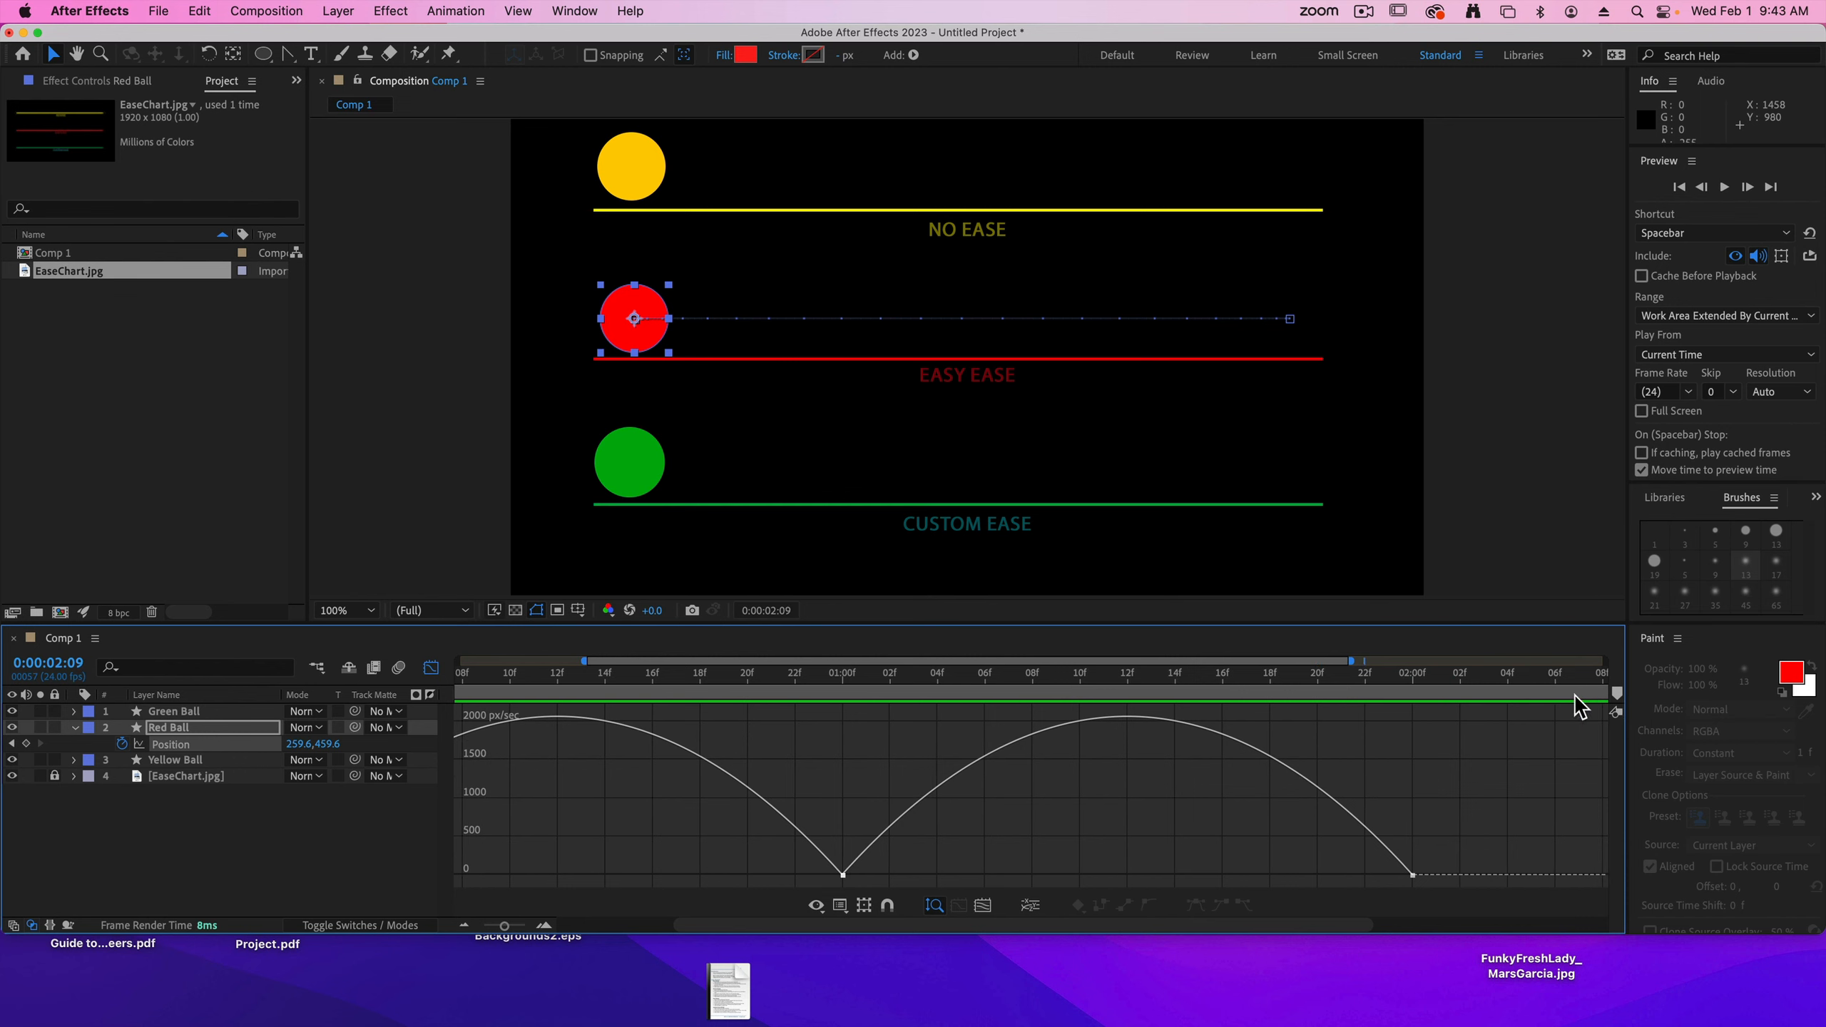
drag(1510, 683, 1675, 684)
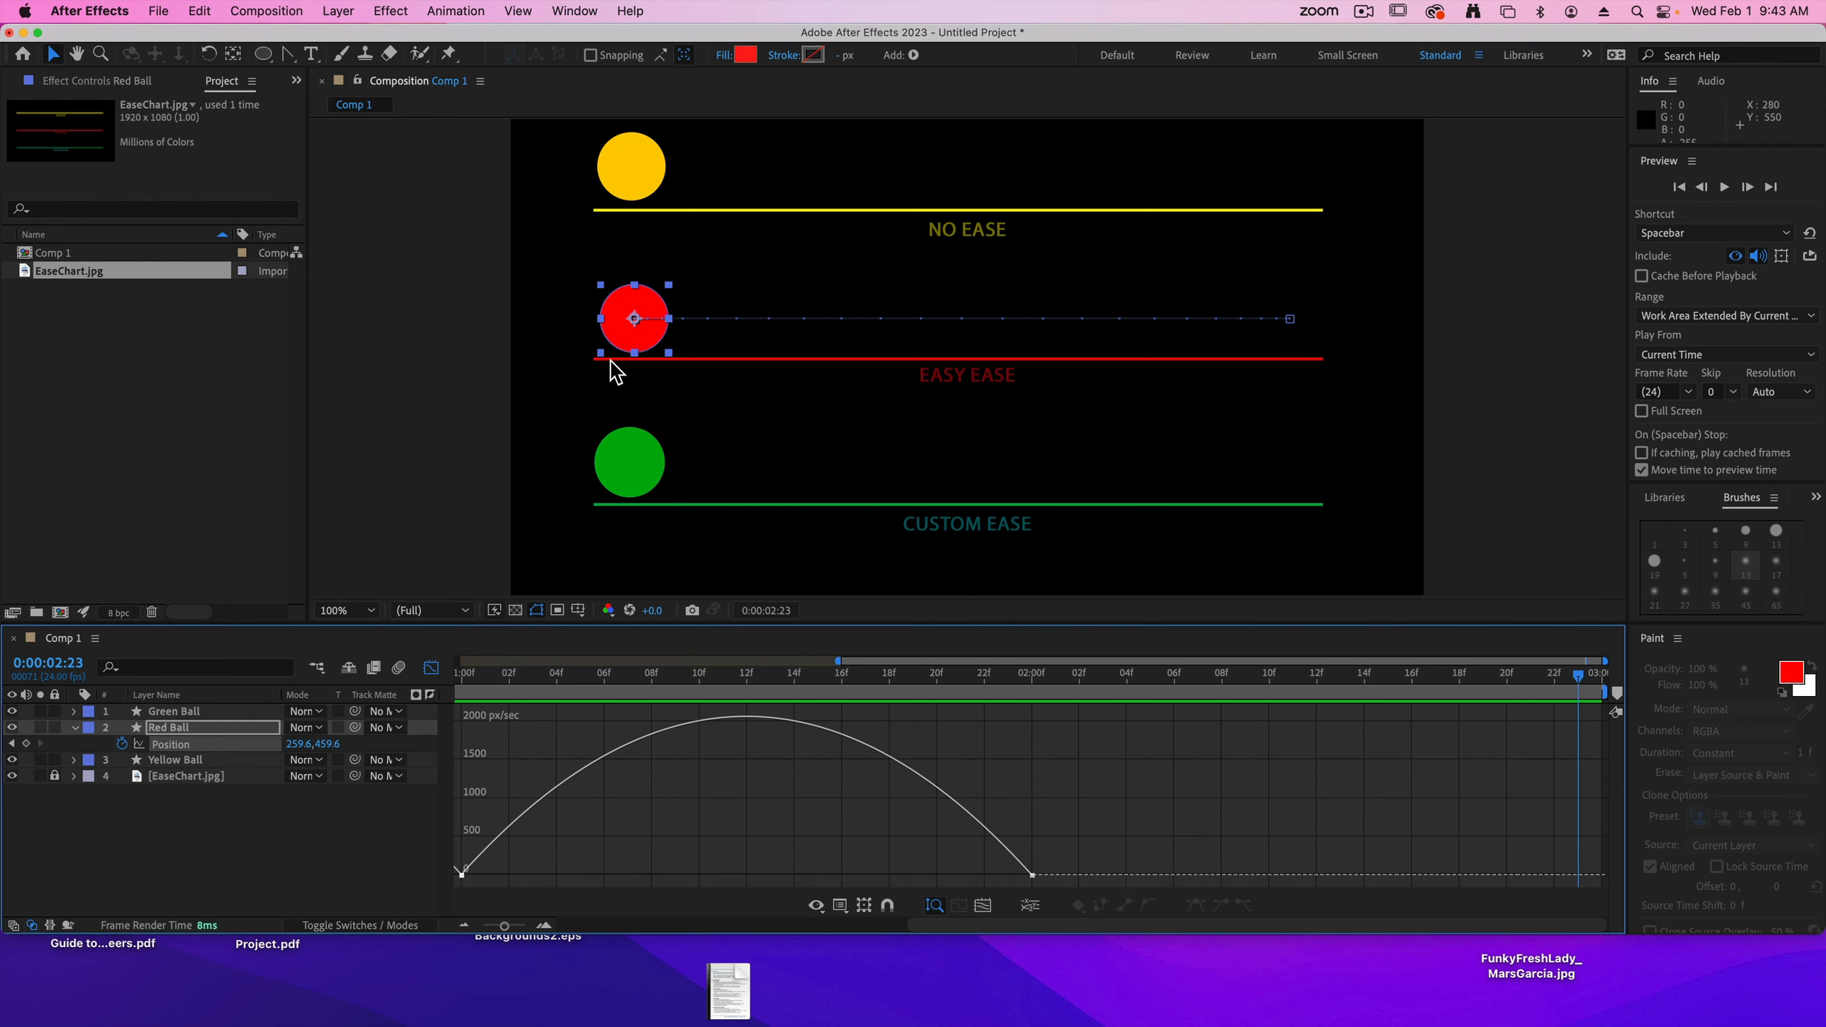
drag(1108, 677, 133, 686)
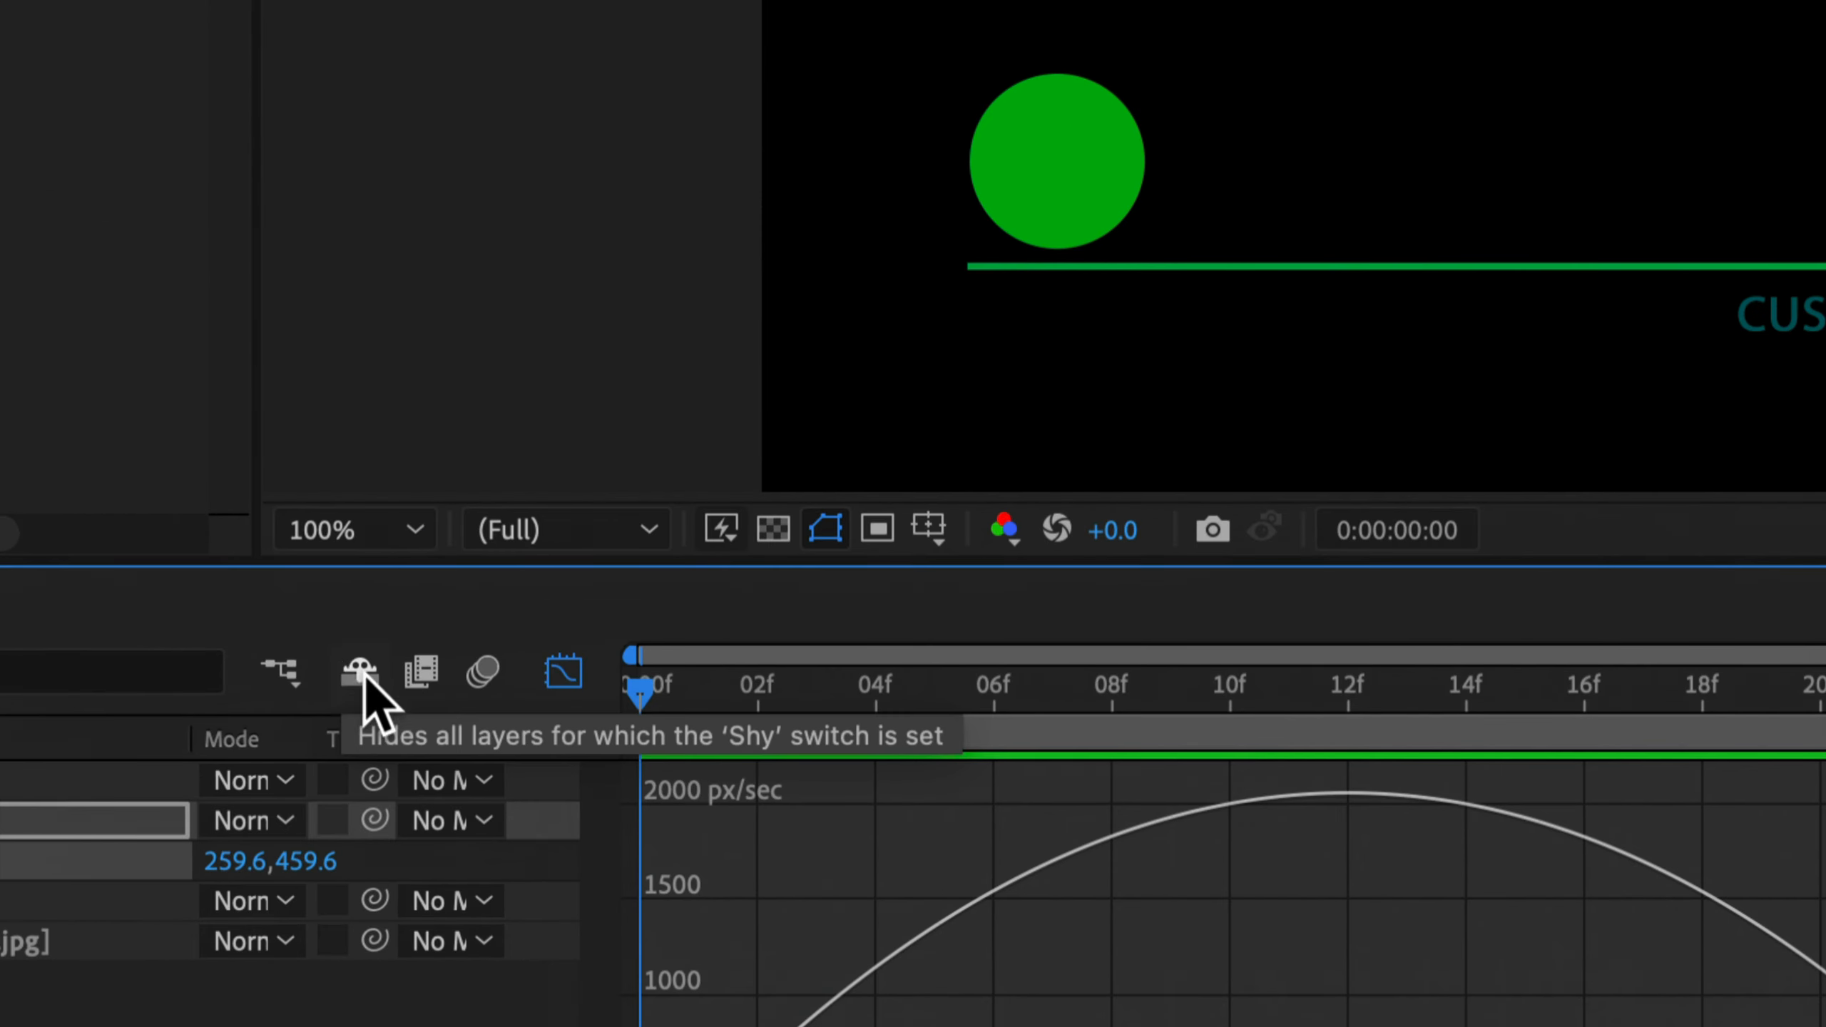
- Close the Graph Editor and collapse the Red Ball layer's properties
click(561, 673)
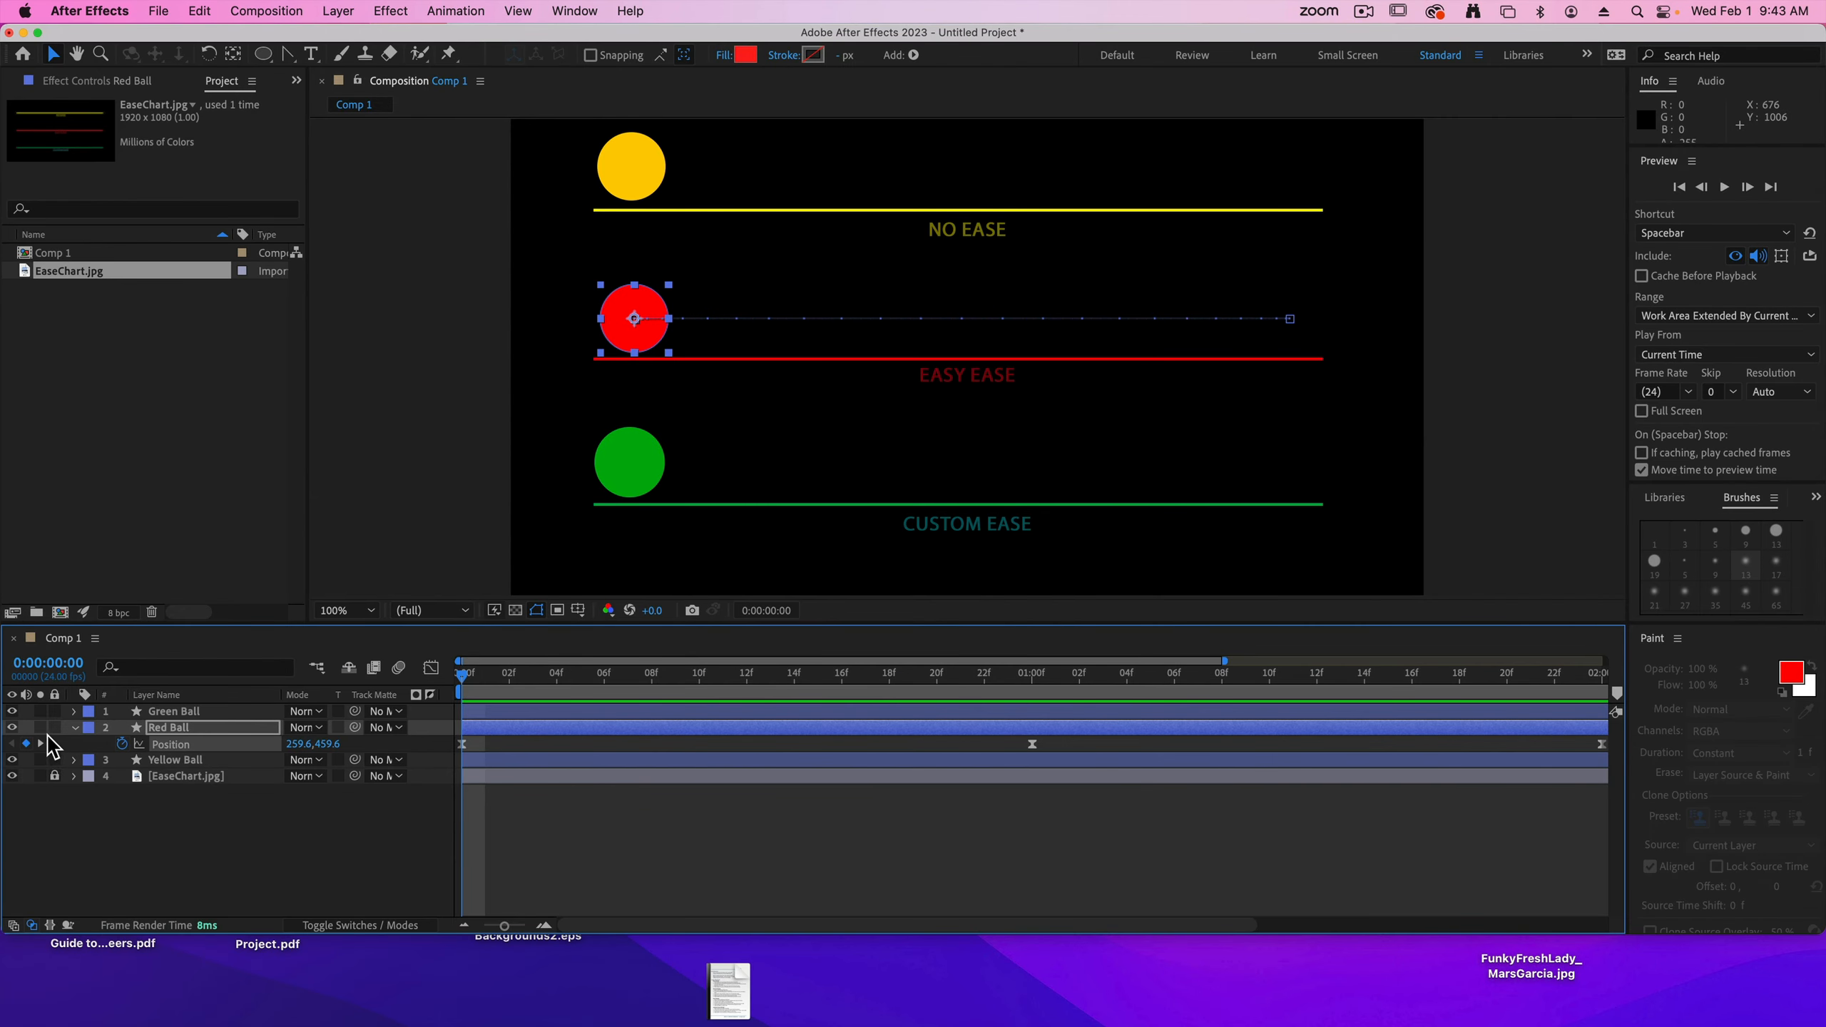
click(75, 728)
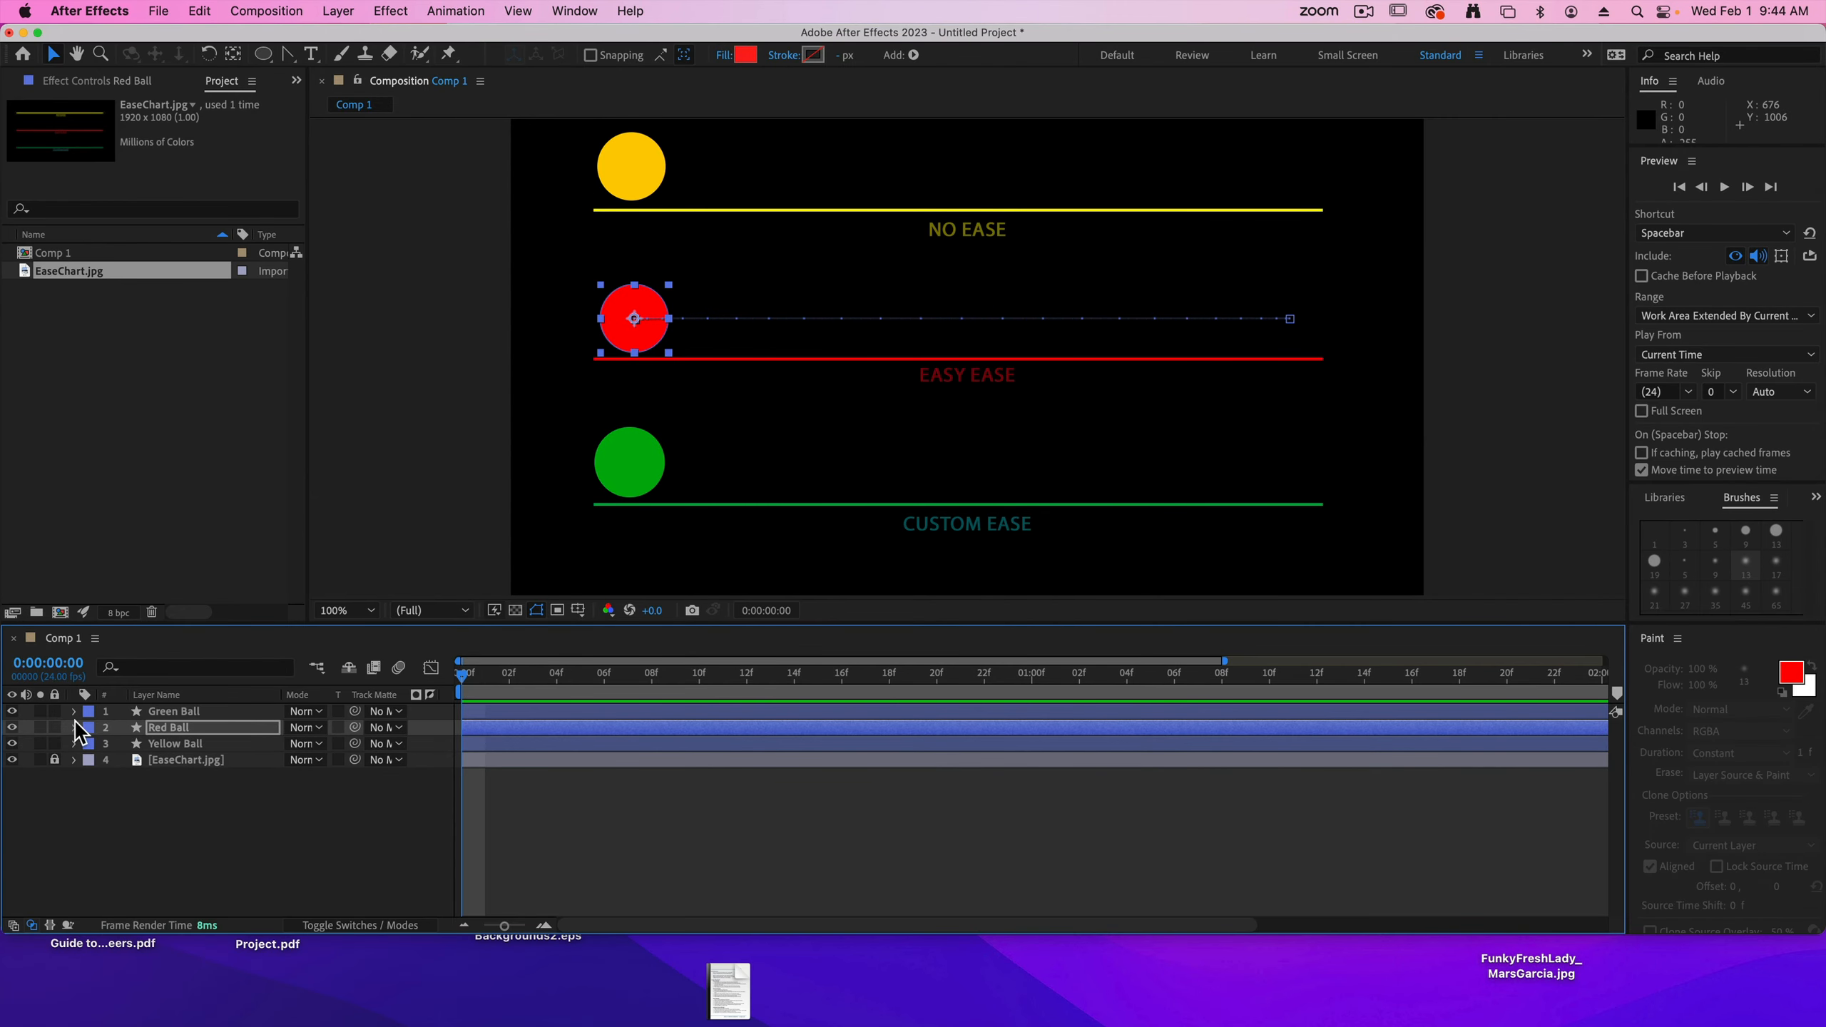
- Keyframe Green Ball's Position at 0:00:00:00 and move the ball to the right end of the green line at 0:00:01:00
click(164, 712)
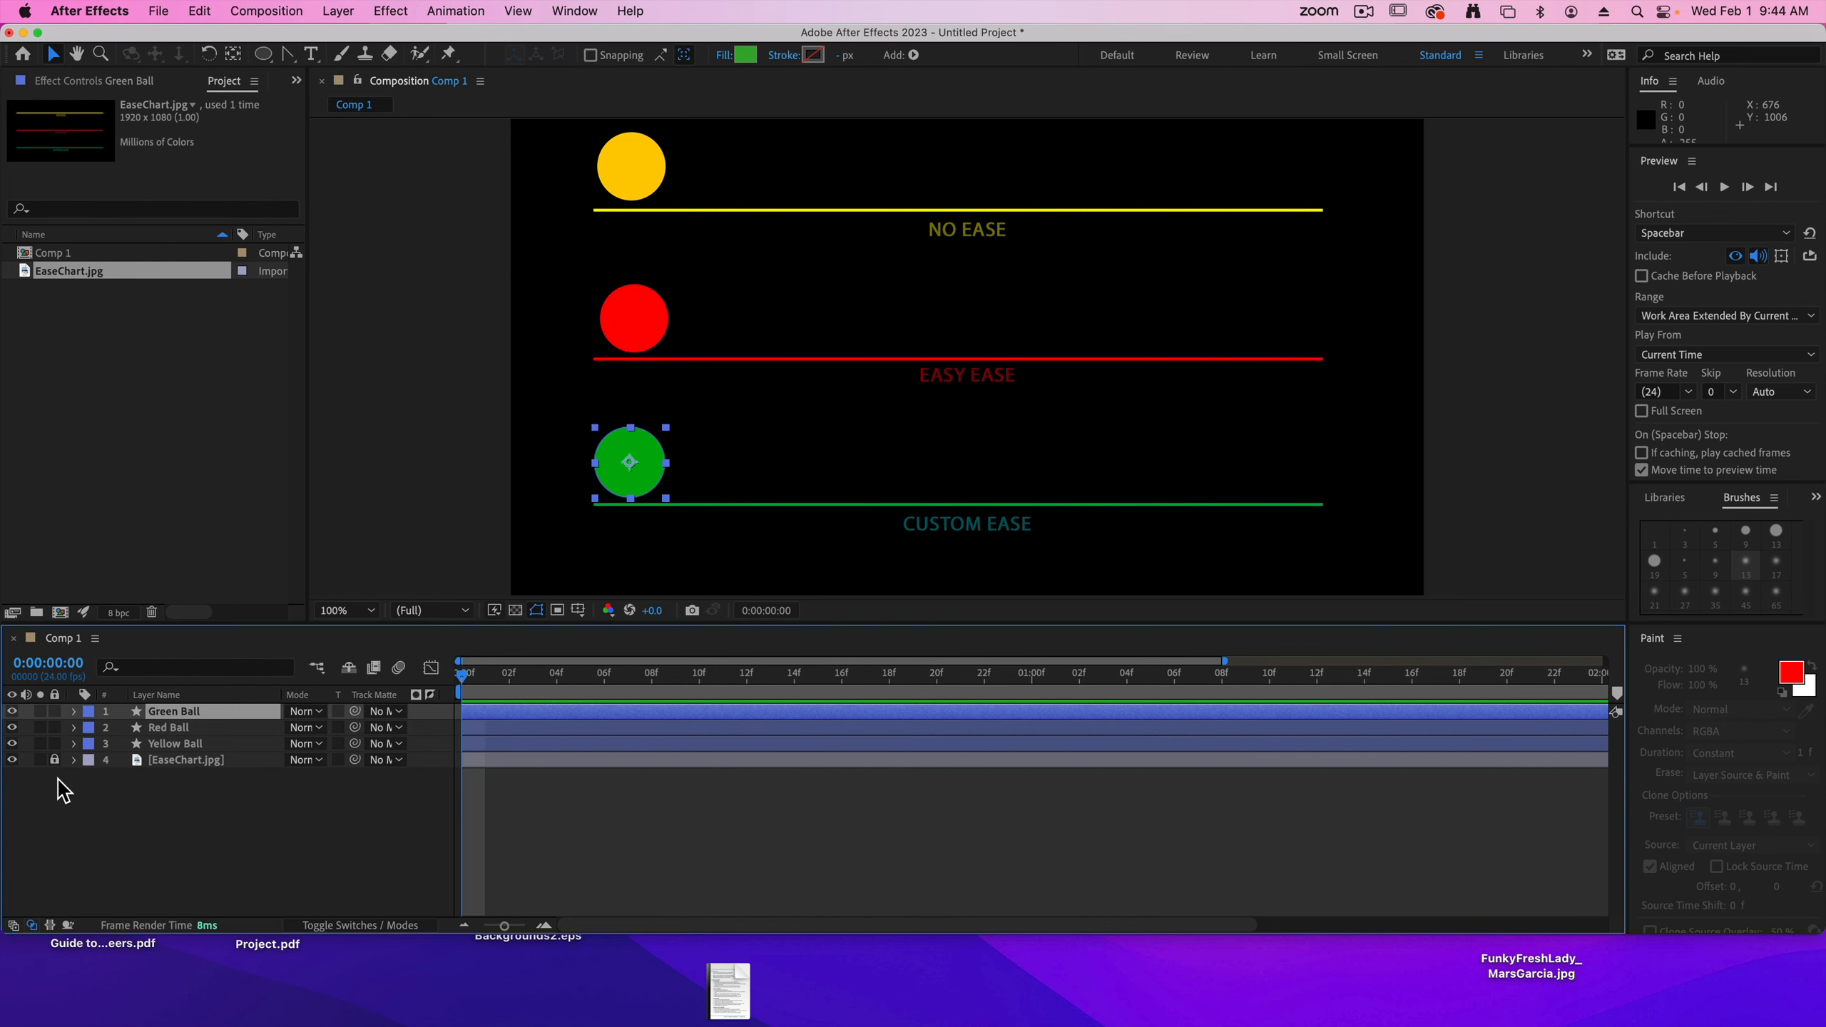
key(p)
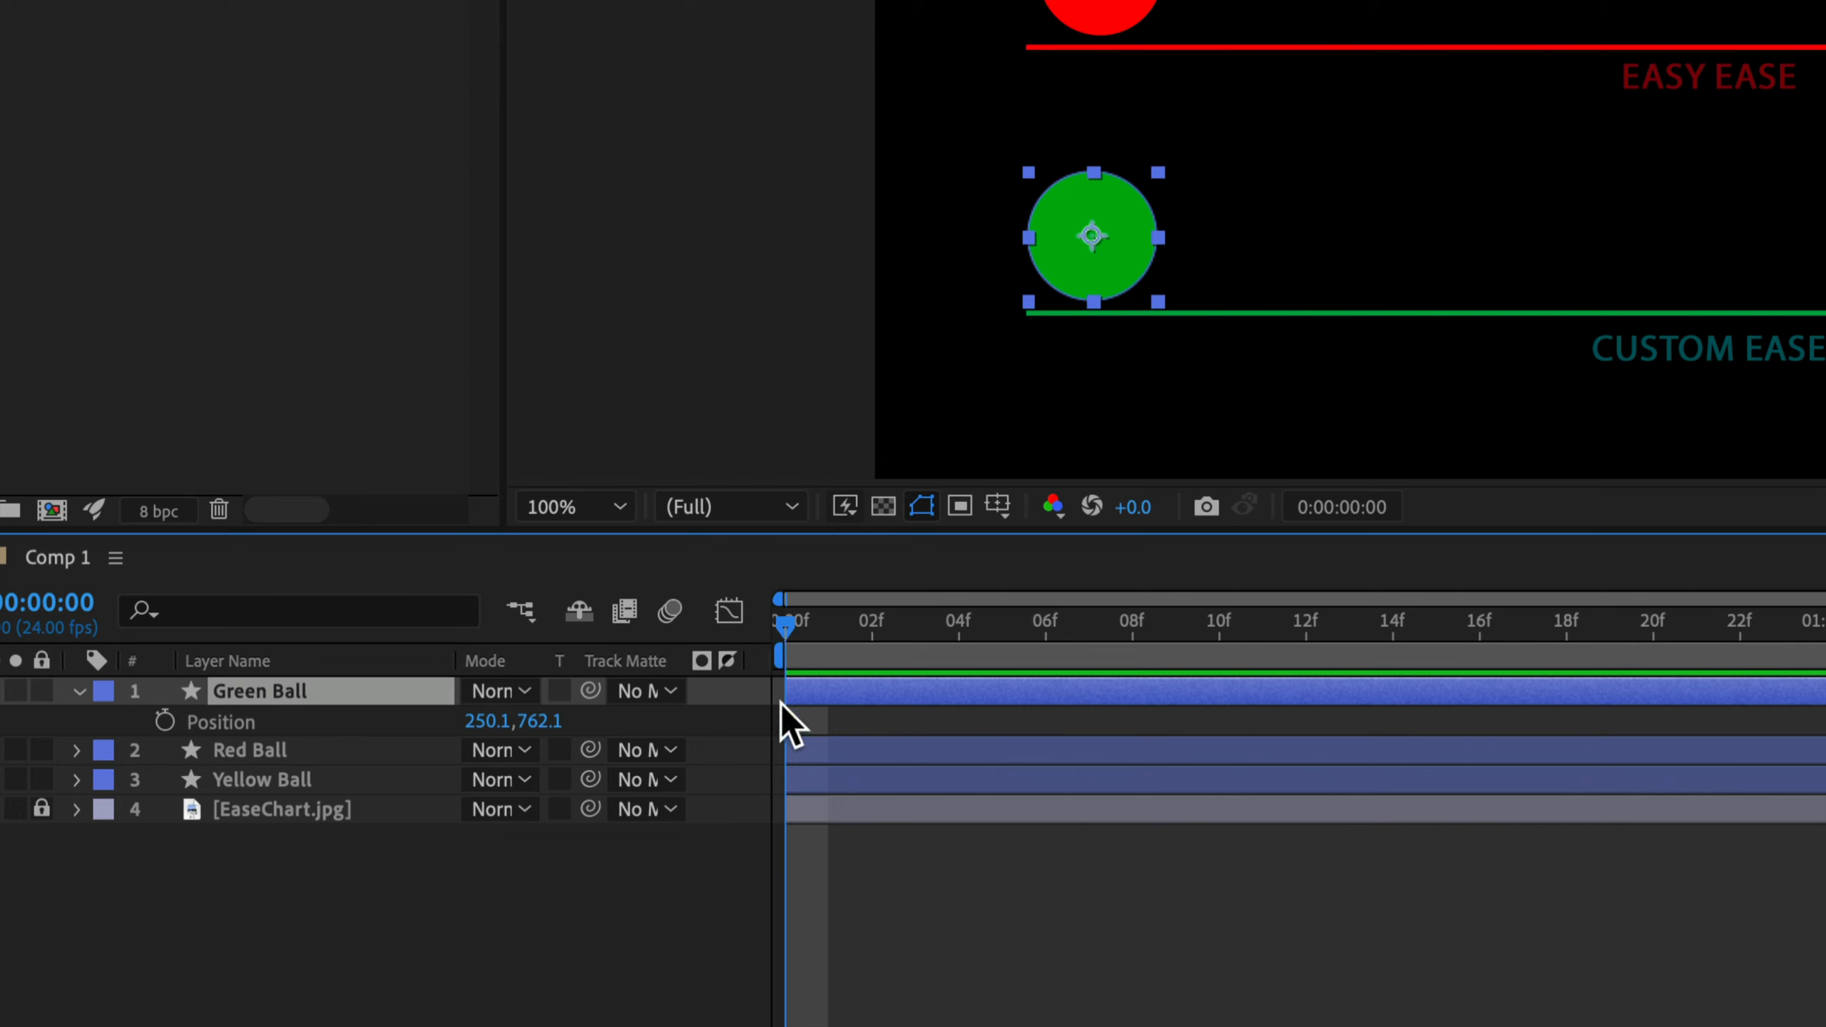
click(165, 720)
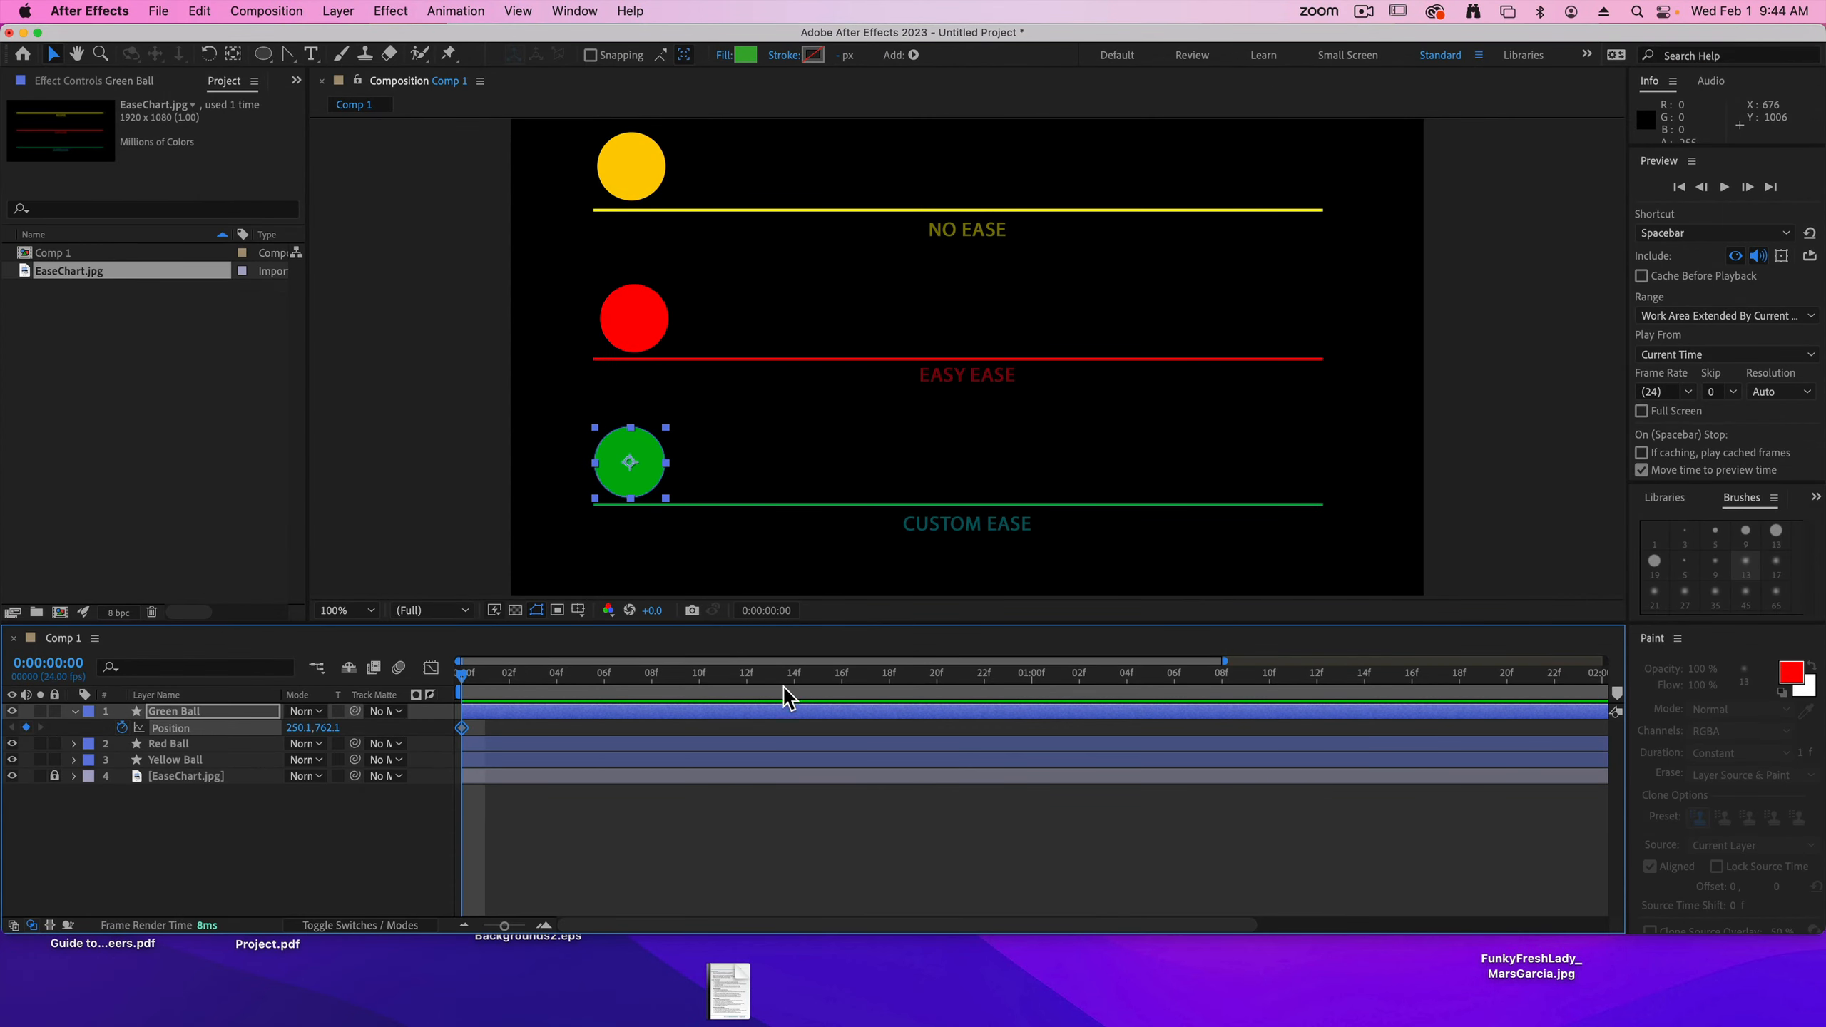
drag(785, 687, 1029, 685)
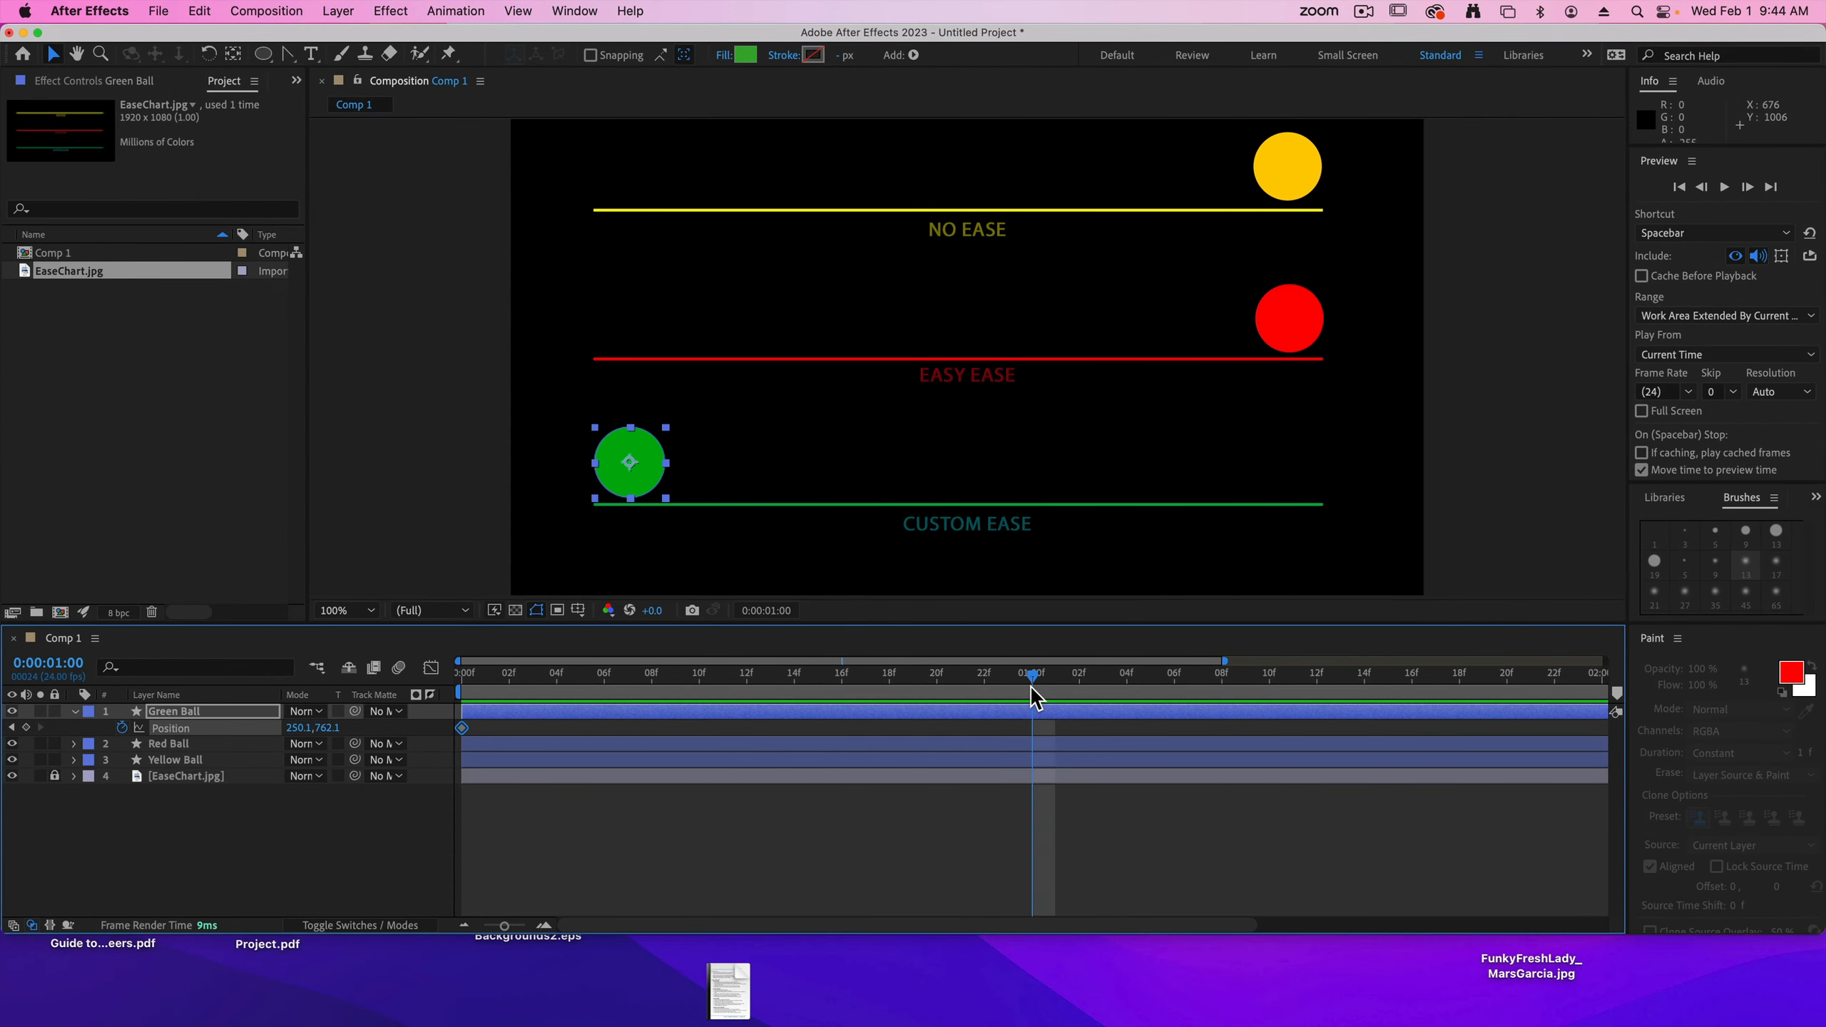
drag(654, 481, 1319, 480)
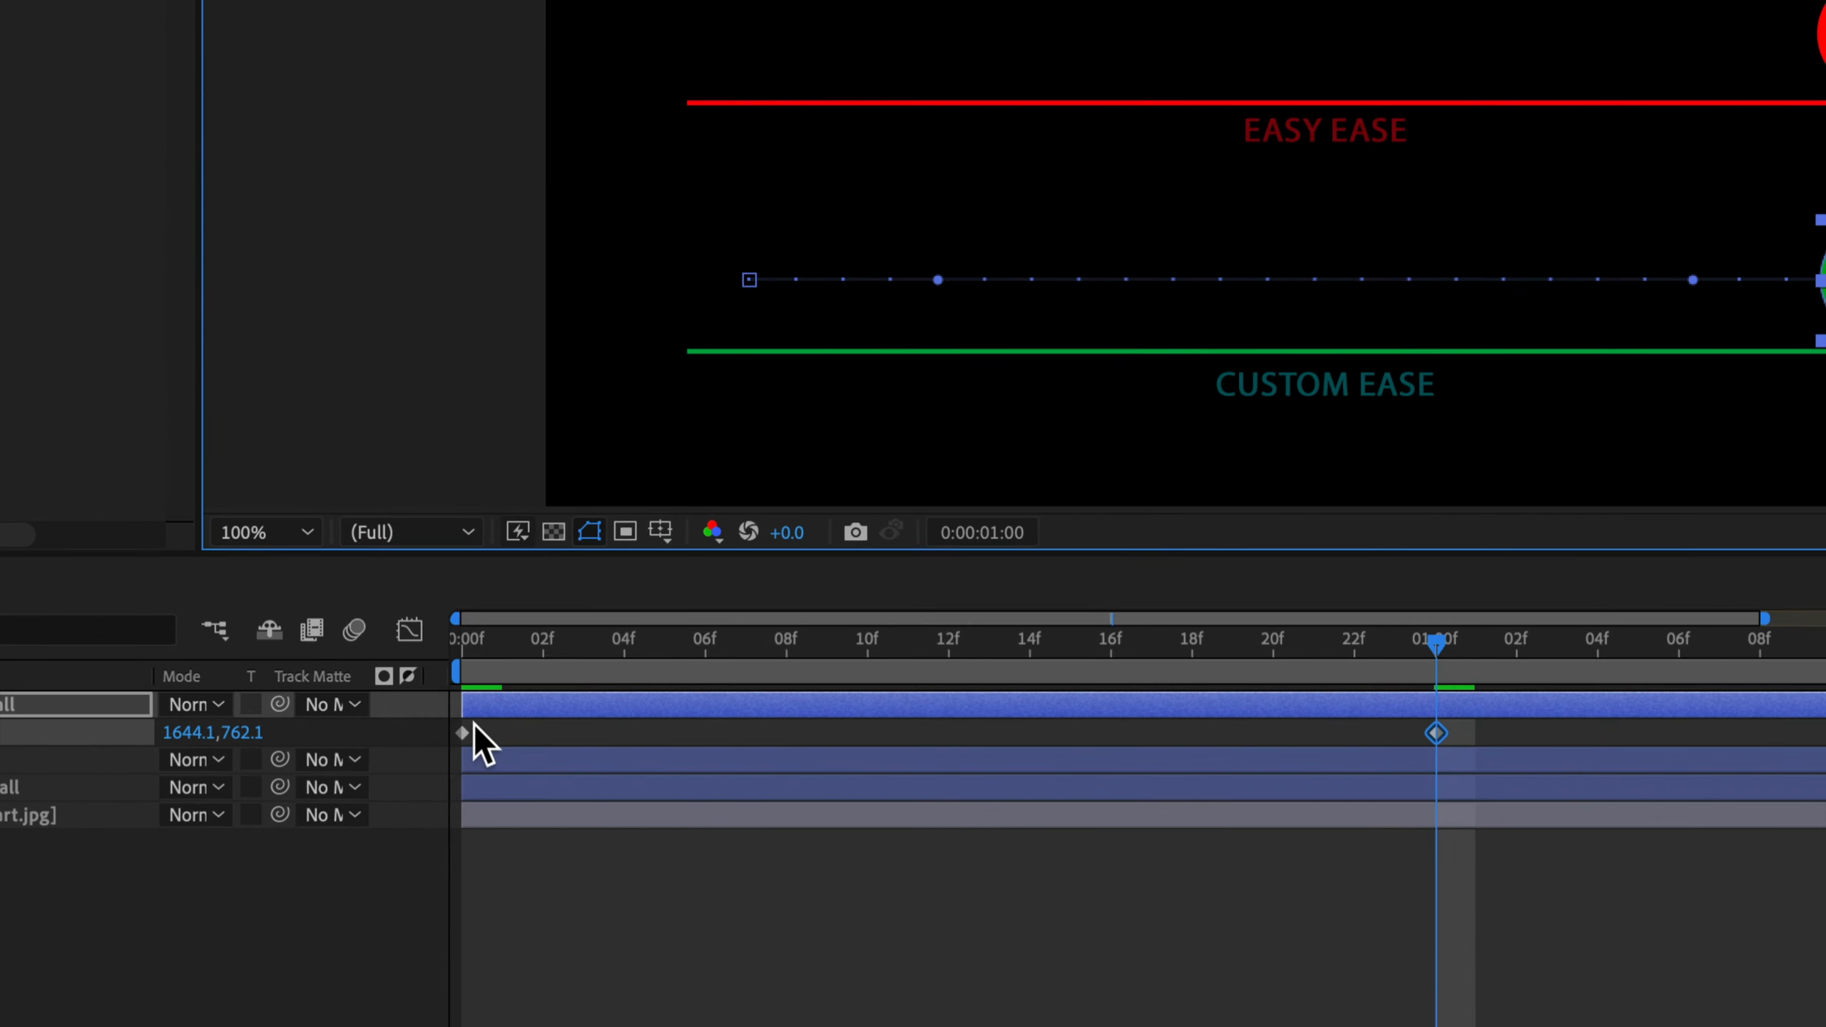
- Copy Green Ball's first Position keyframe to 0:00:02:00, show the whole composition in the timeline, and deselect the layer
click(461, 728)
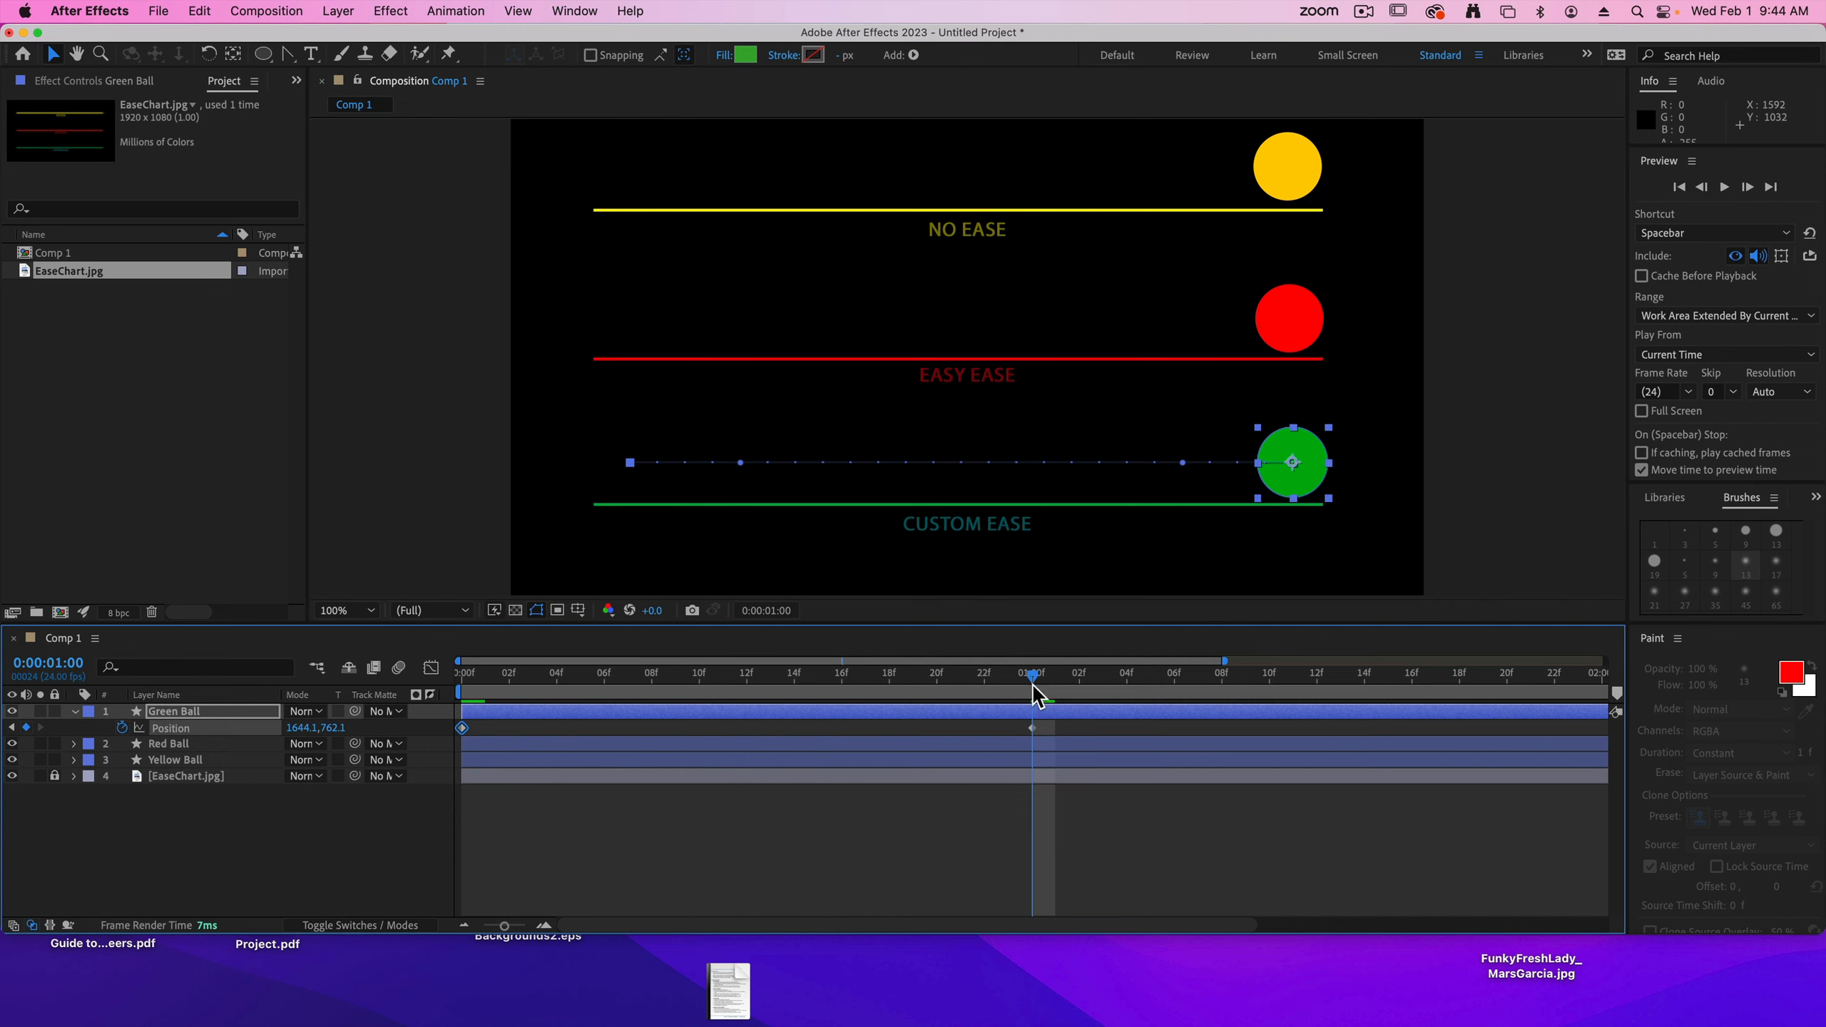
drag(1032, 694, 1255, 692)
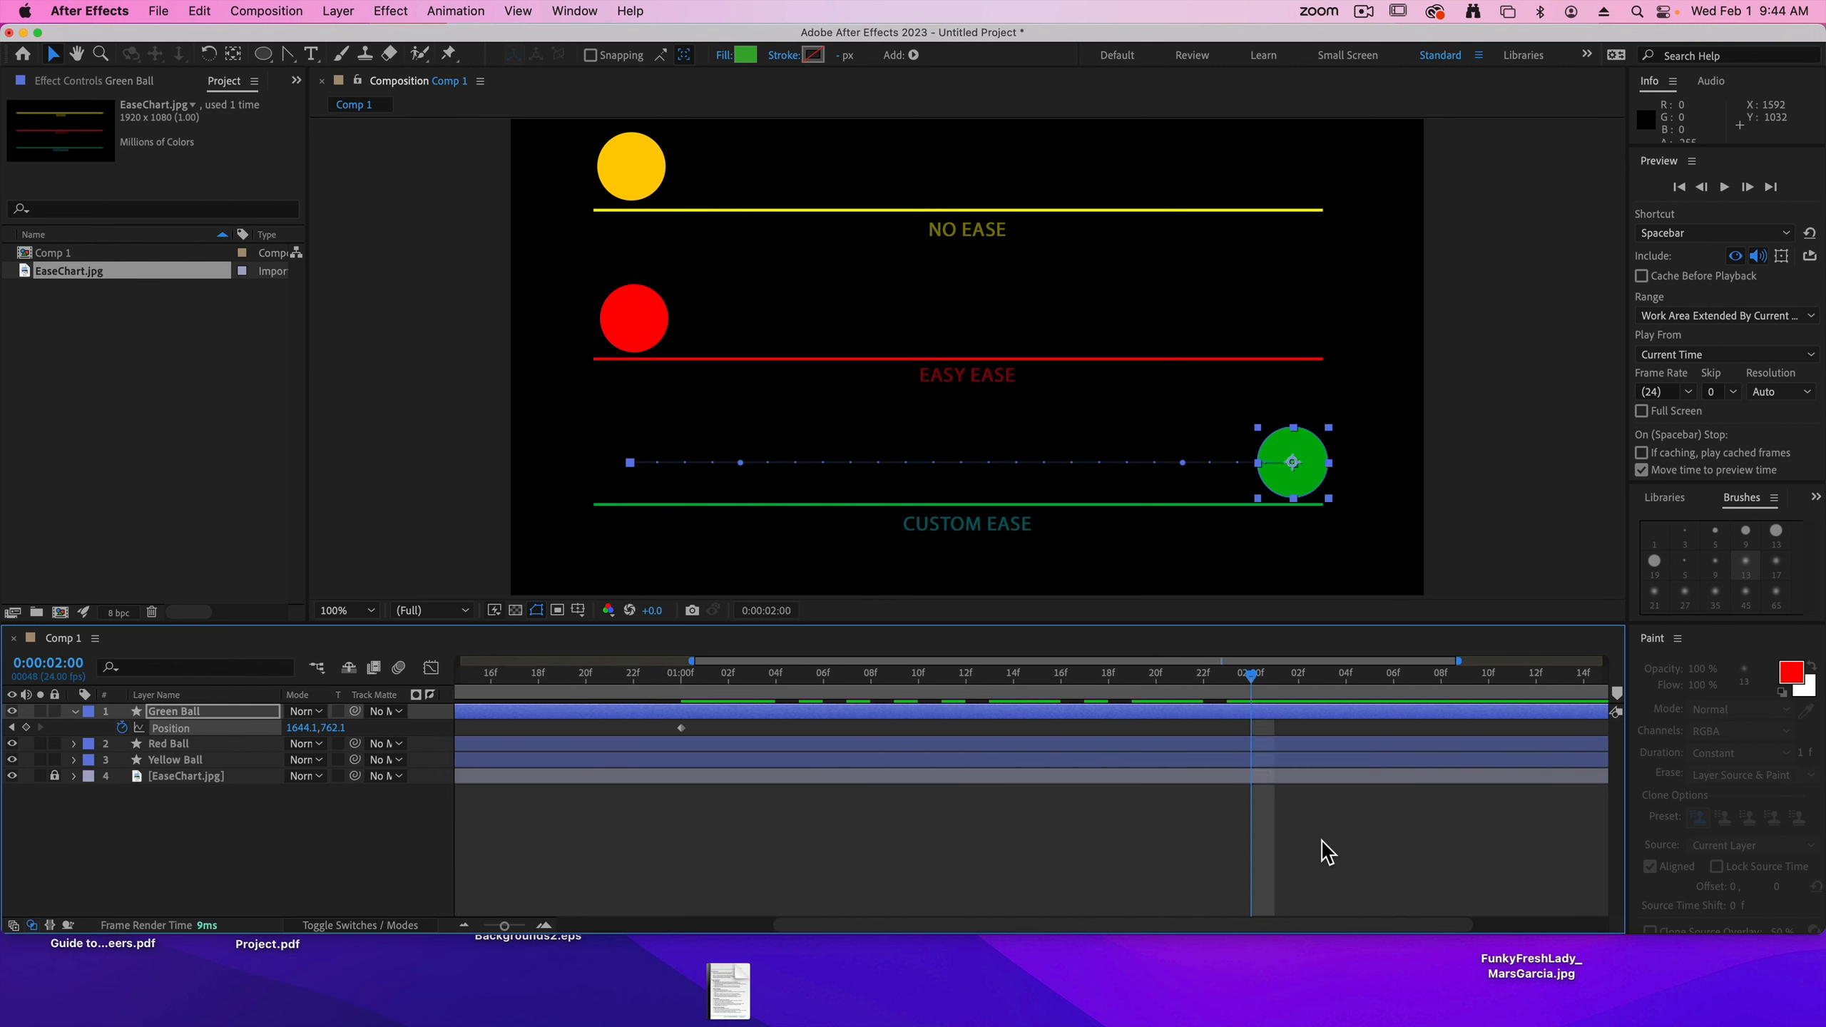
key(super+v)
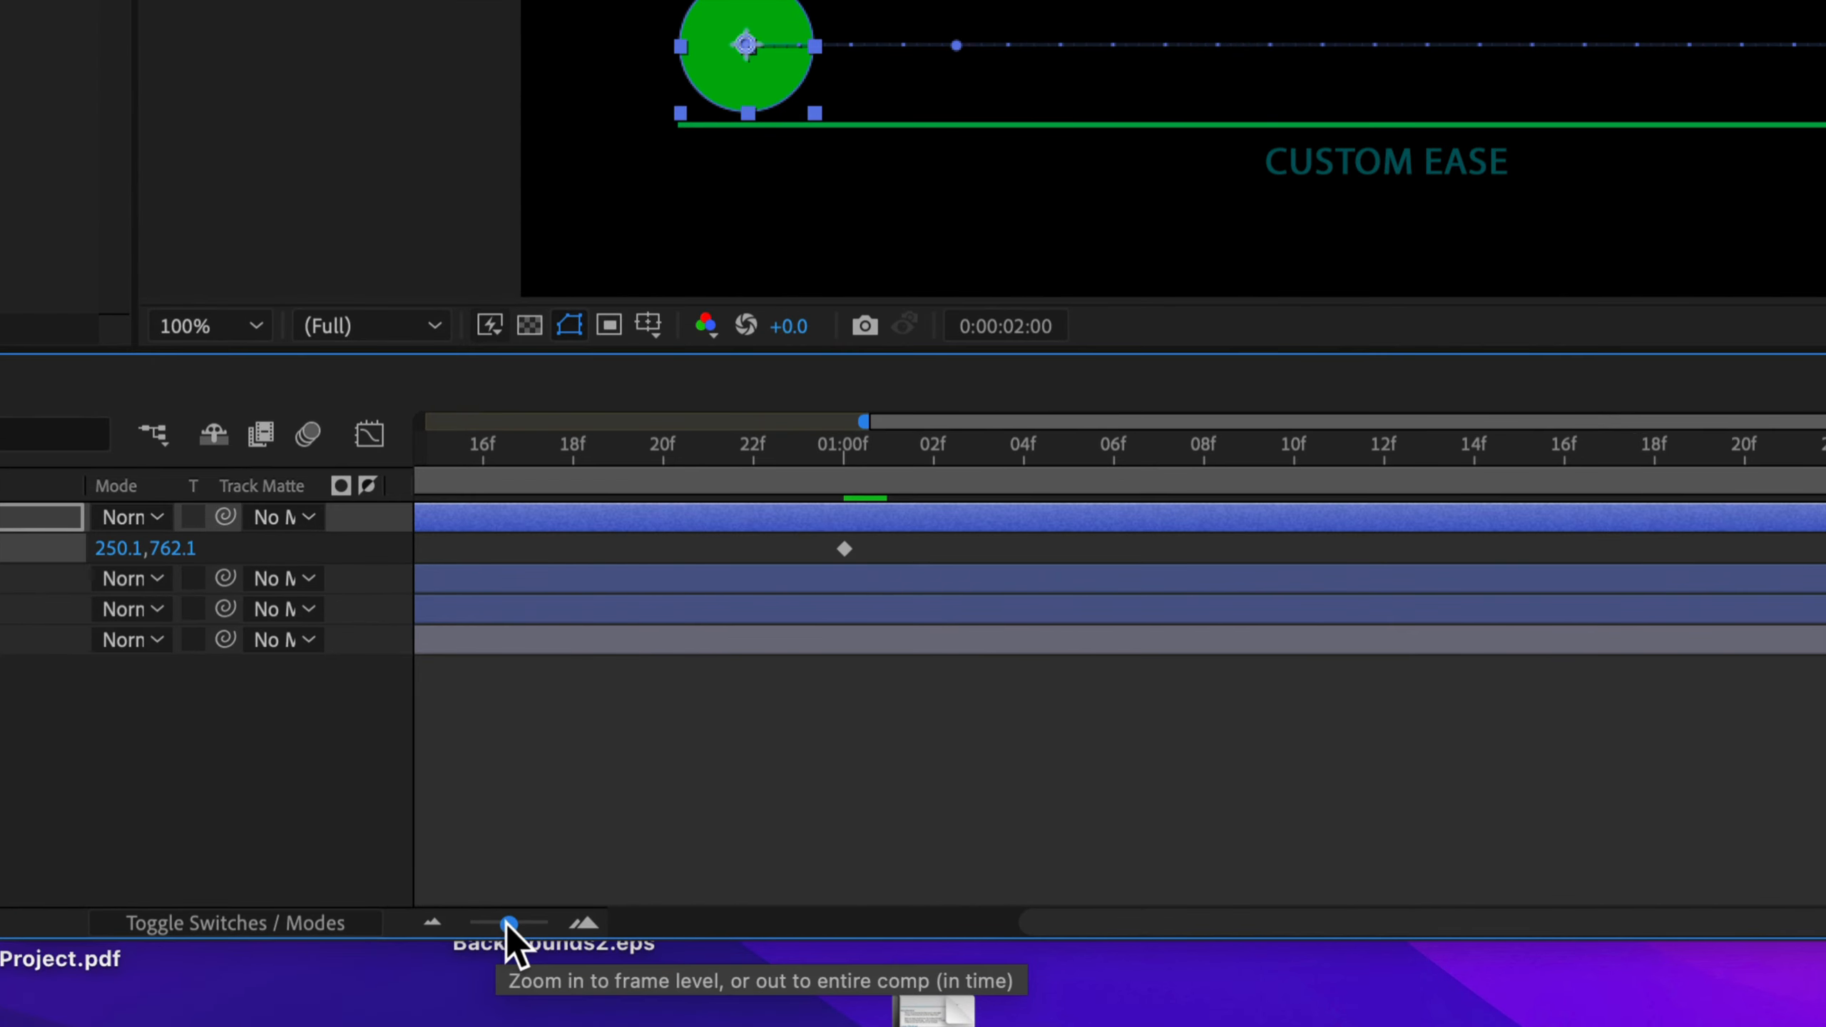
drag(503, 927, 476, 924)
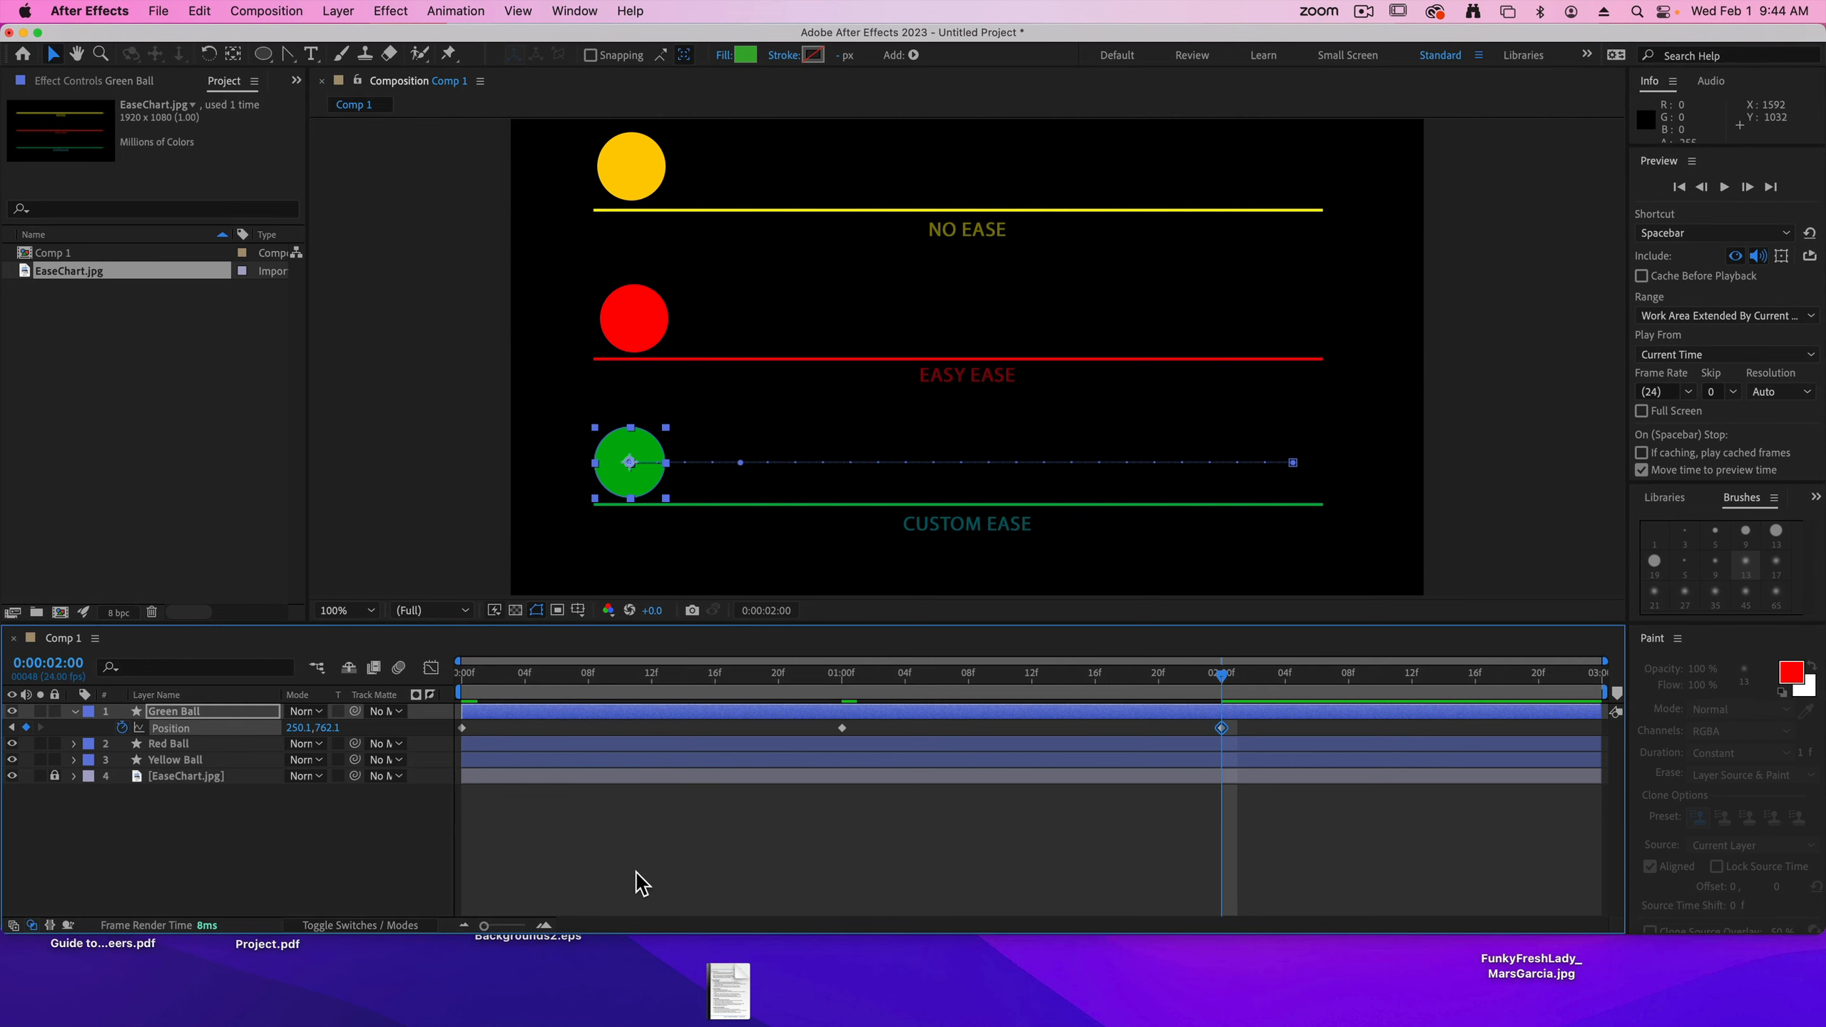
click(1143, 855)
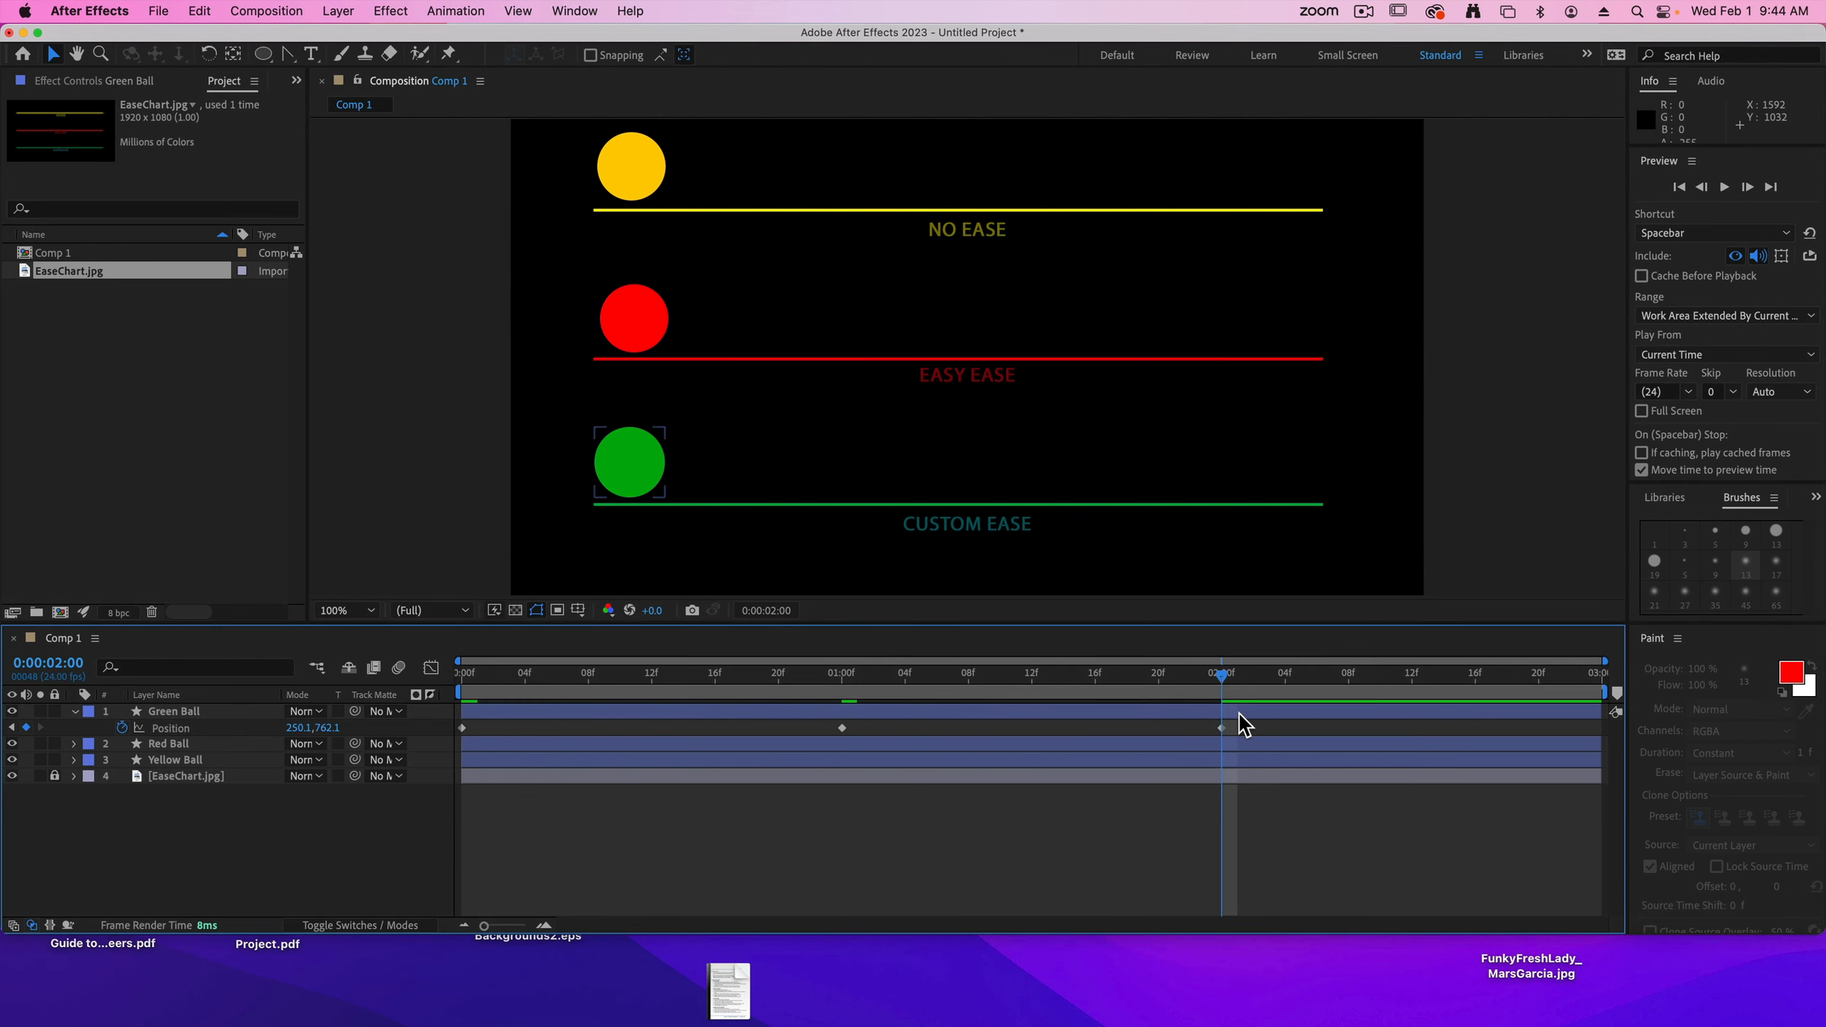
- Return to 0:00:00:00 and apply Easy Ease to all three of Green Ball's Position keyframes
drag(1225, 689, 464, 676)
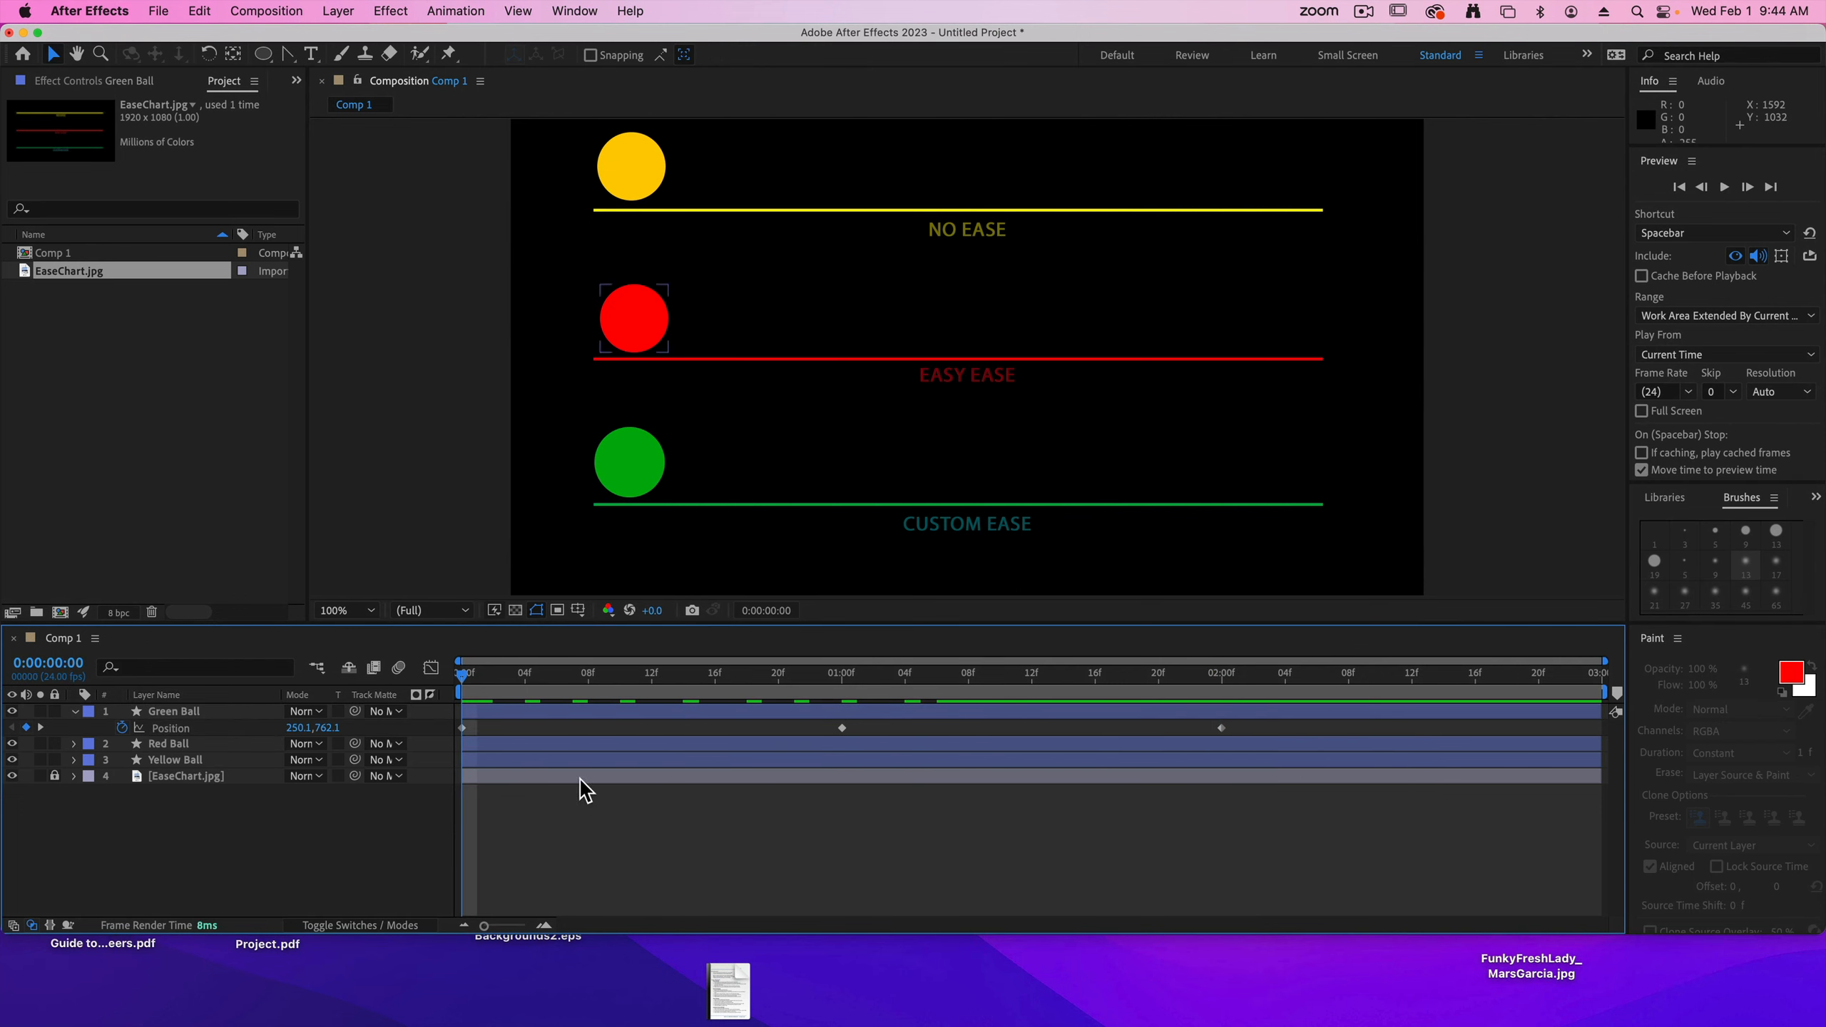
drag(1242, 737, 453, 742)
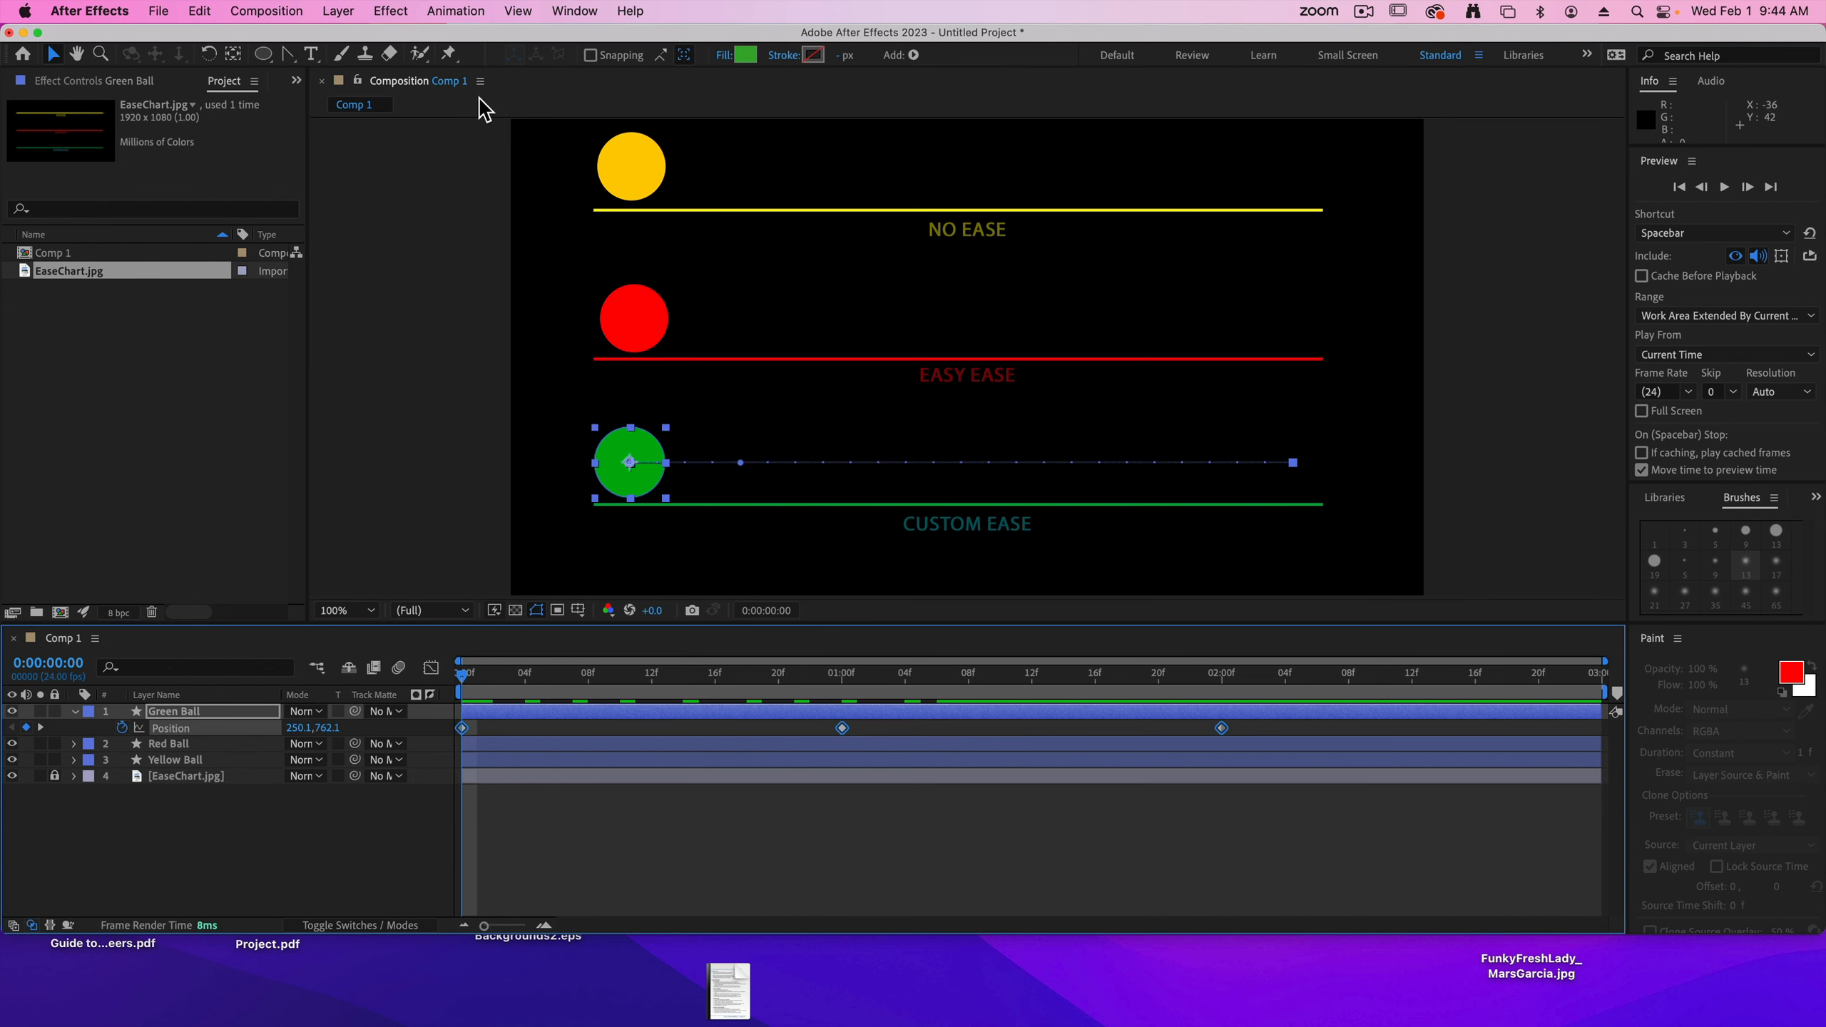
click(455, 10)
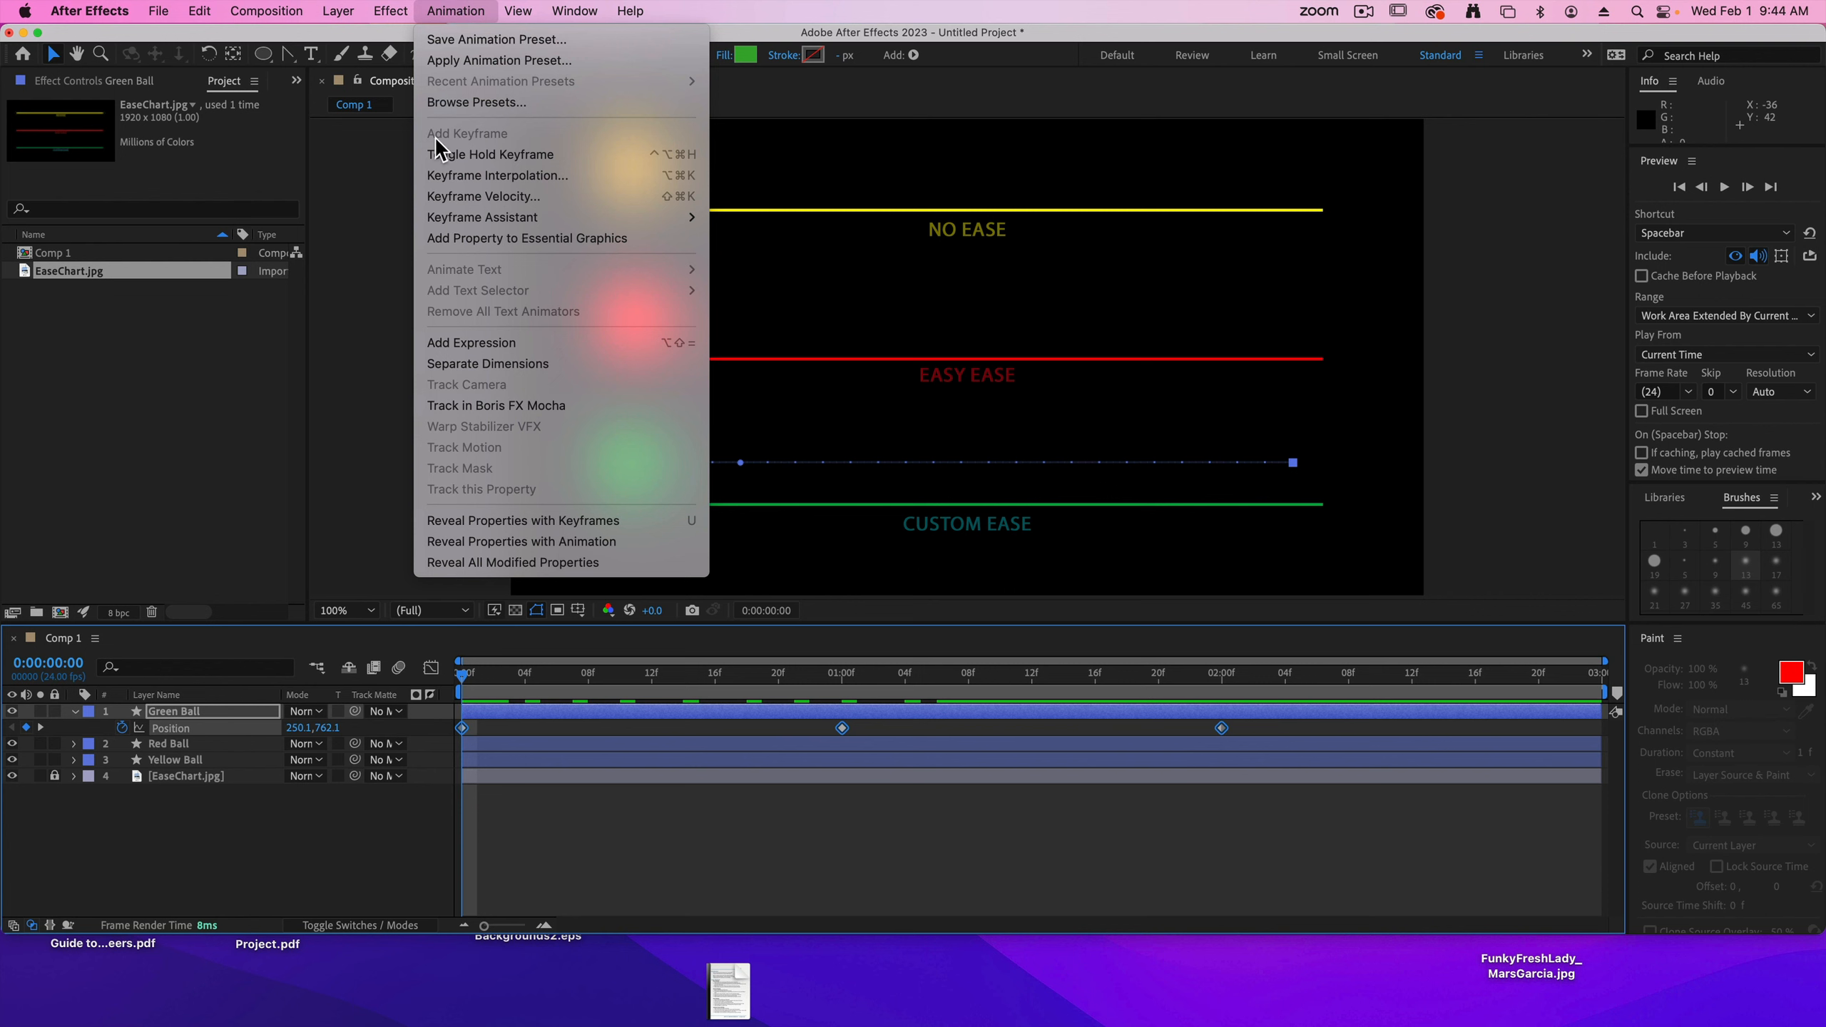
mouse_move(474, 218)
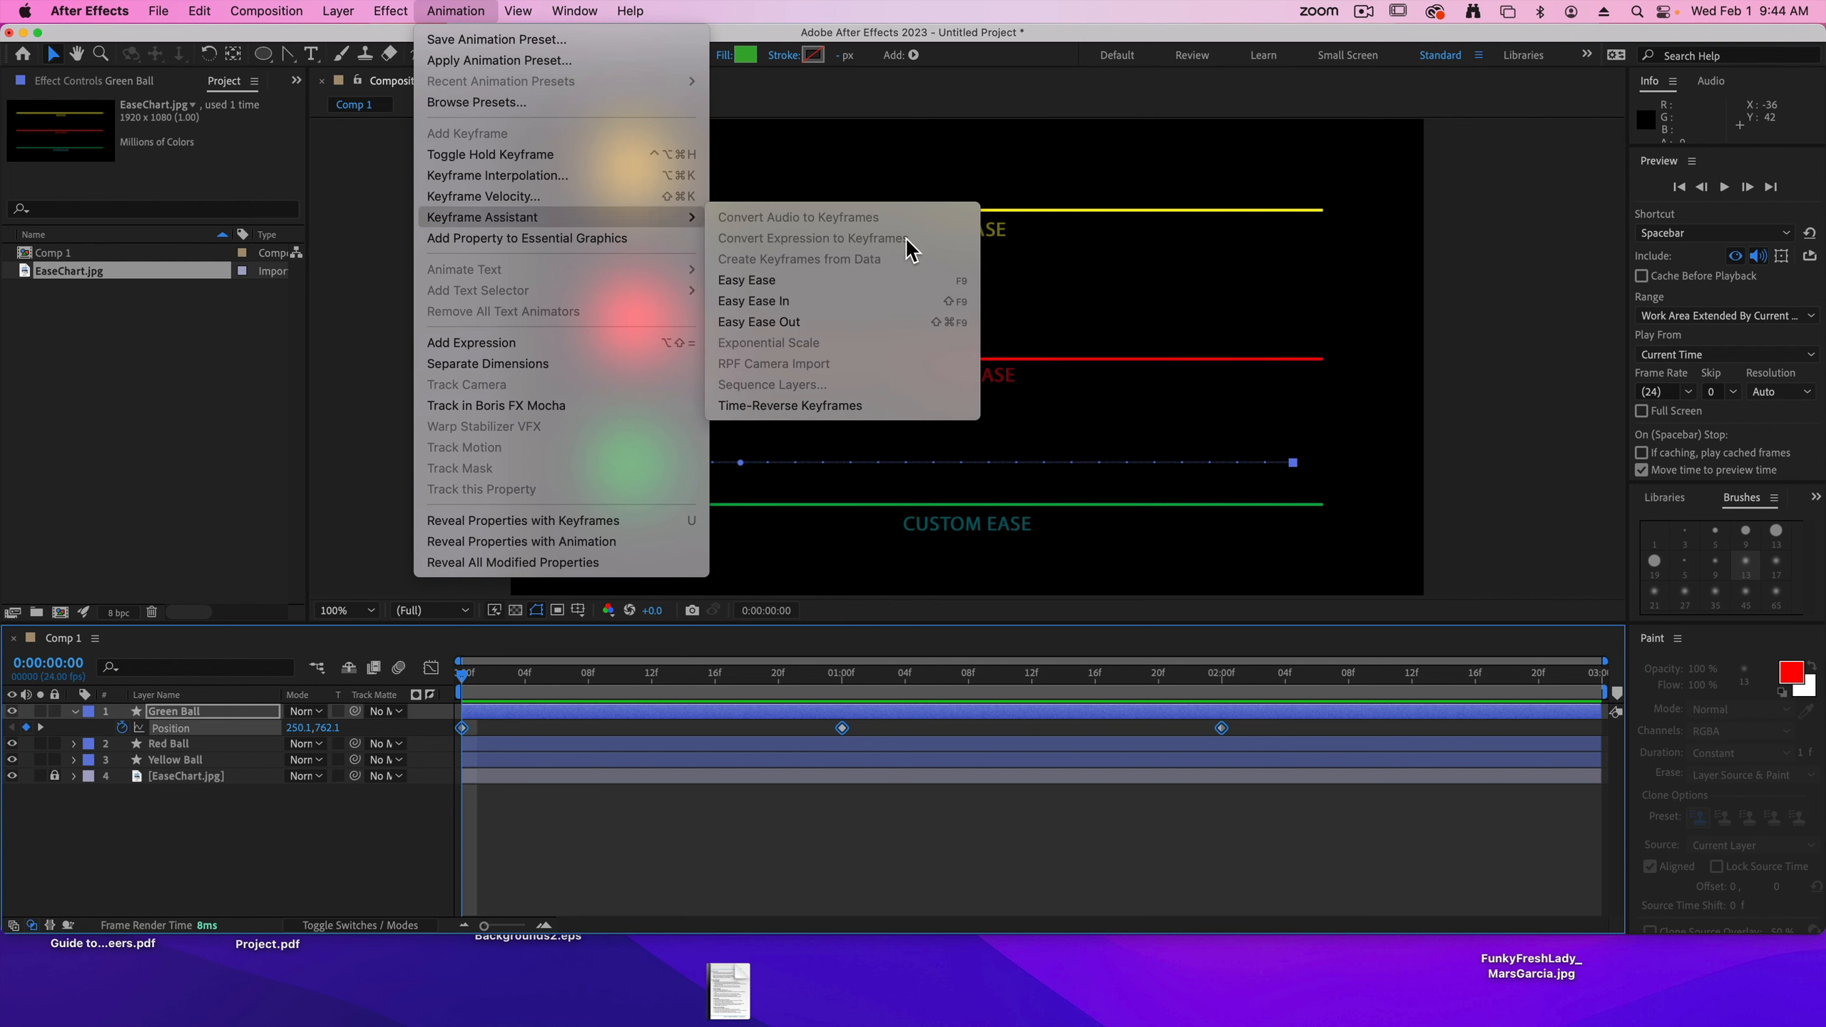
click(788, 289)
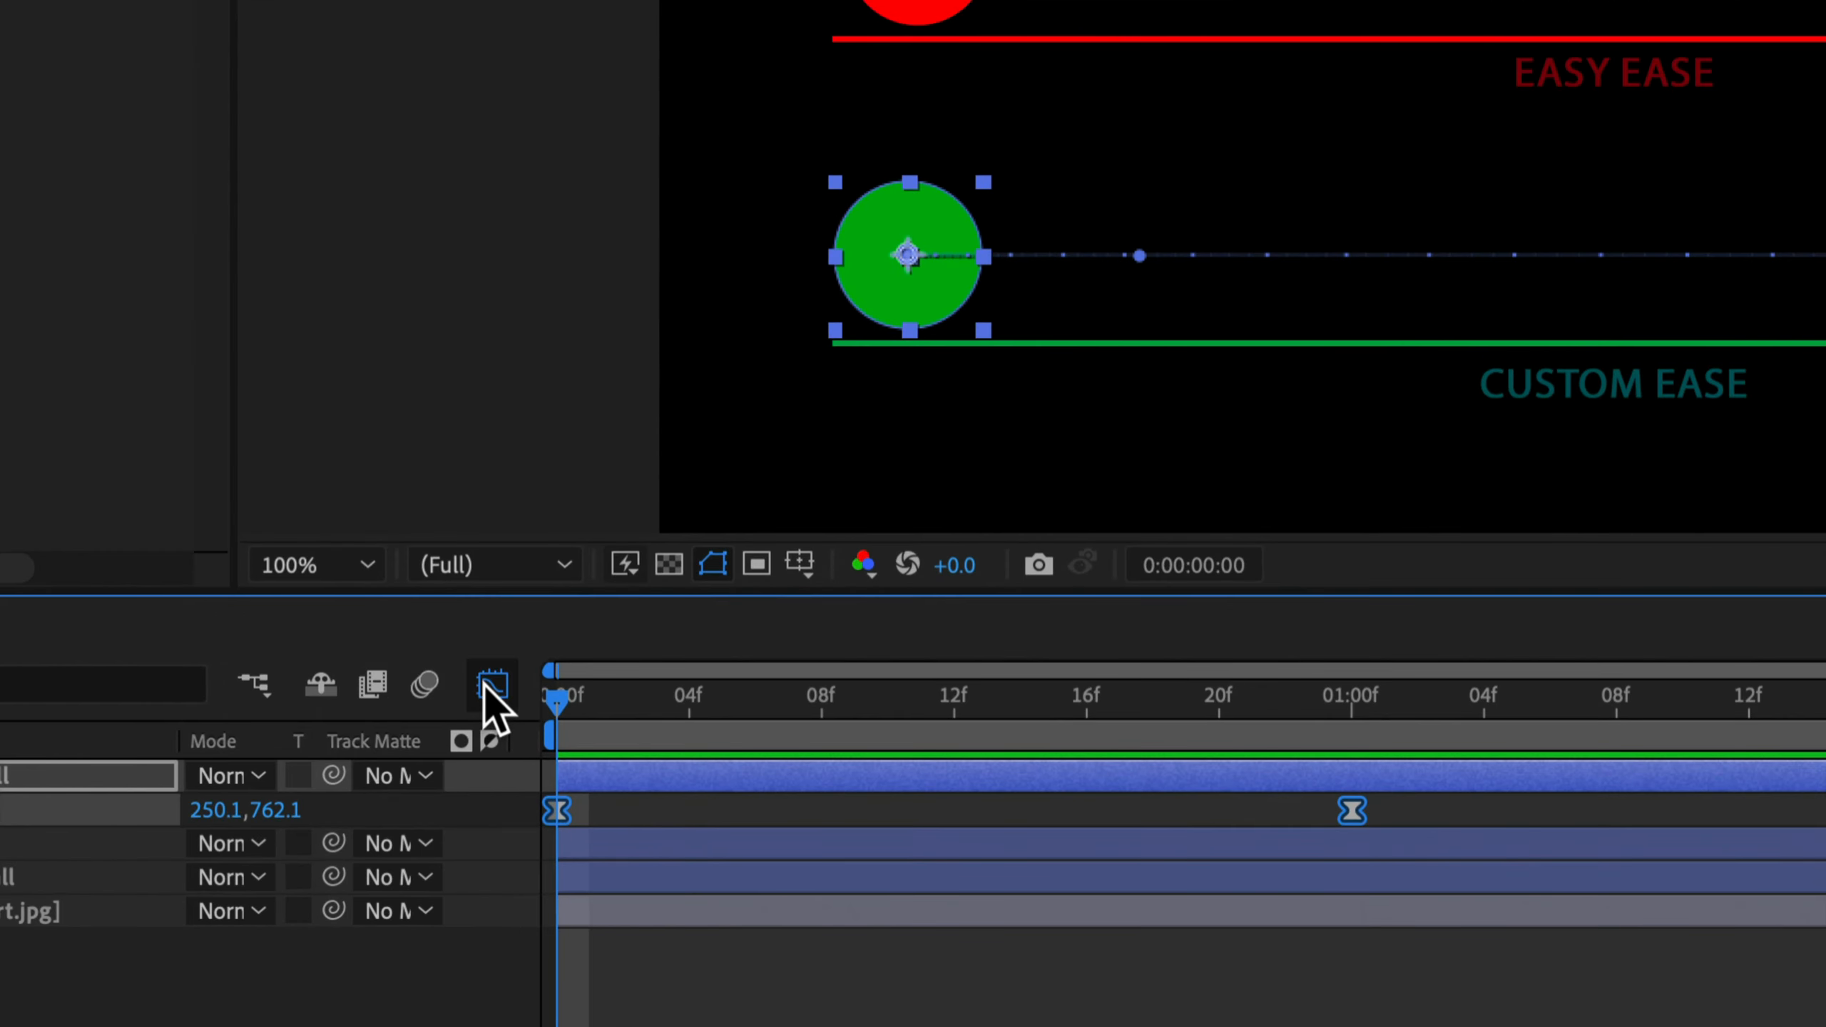
- Open Green Ball's Position in the Graph Editor, check Show Selected Properties and Edit Speed Graph, and fit all graphs to the view
click(489, 686)
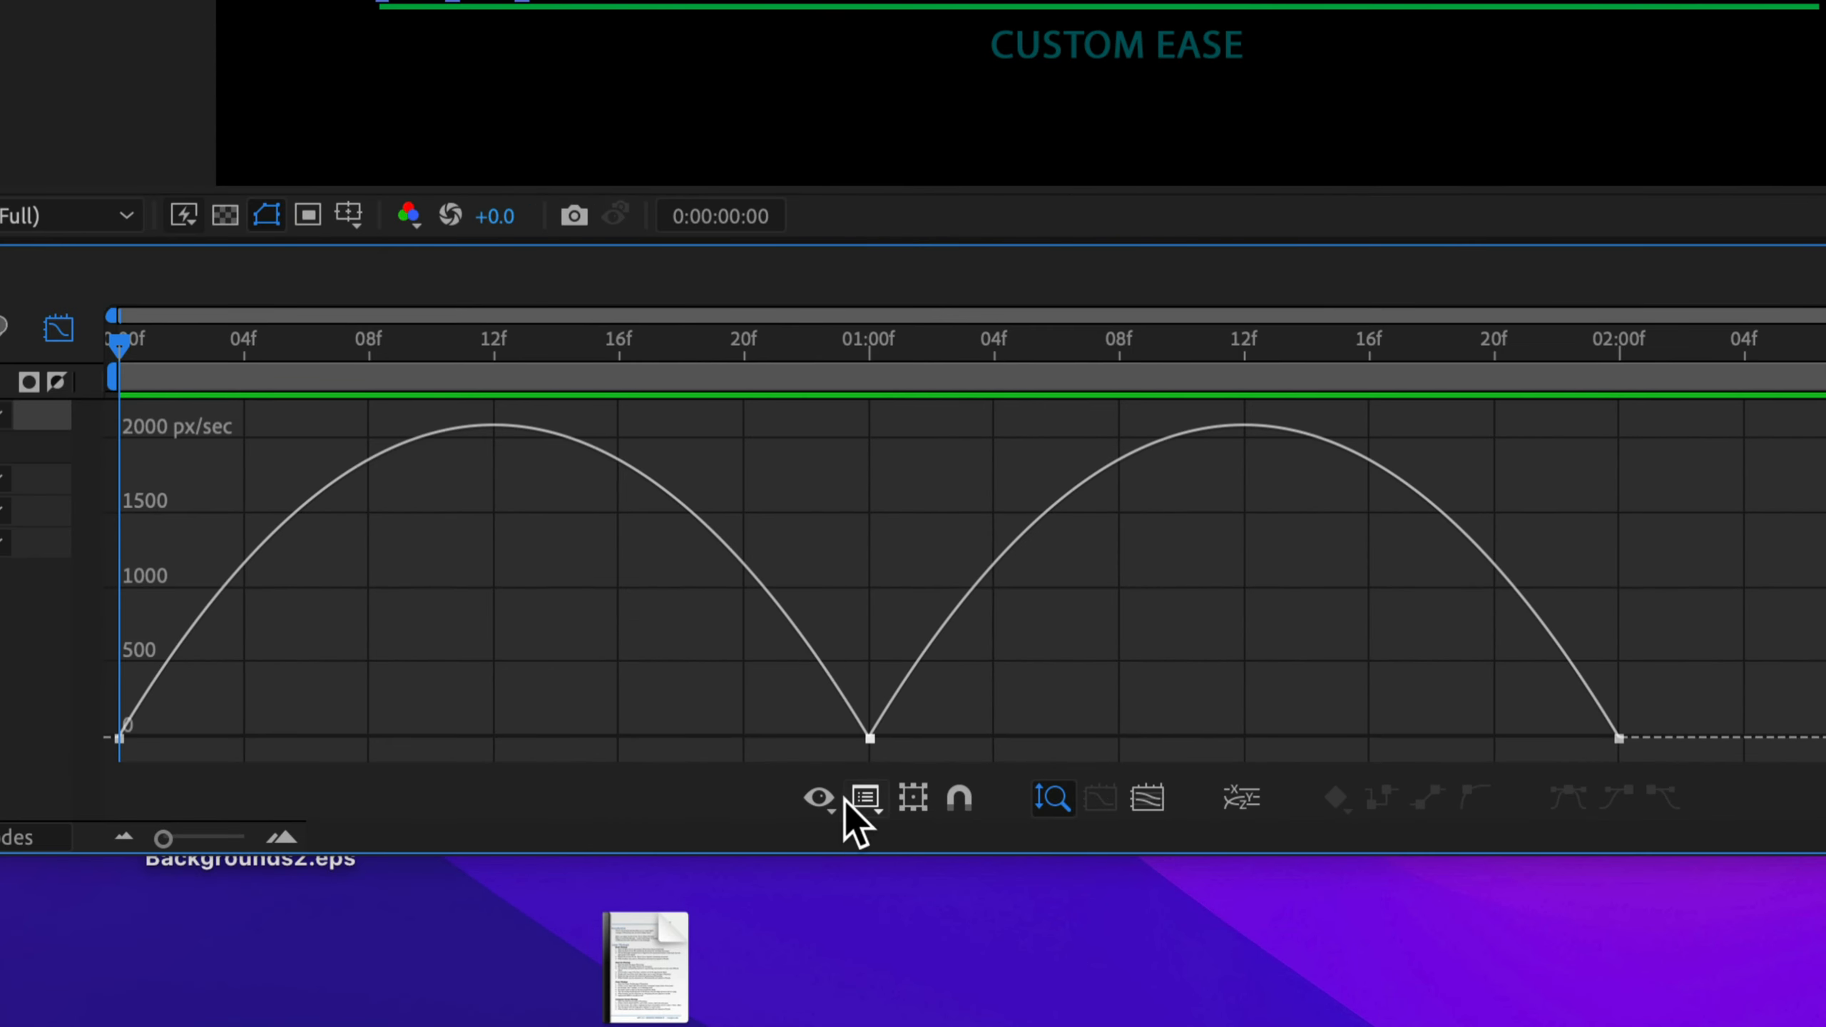
click(816, 905)
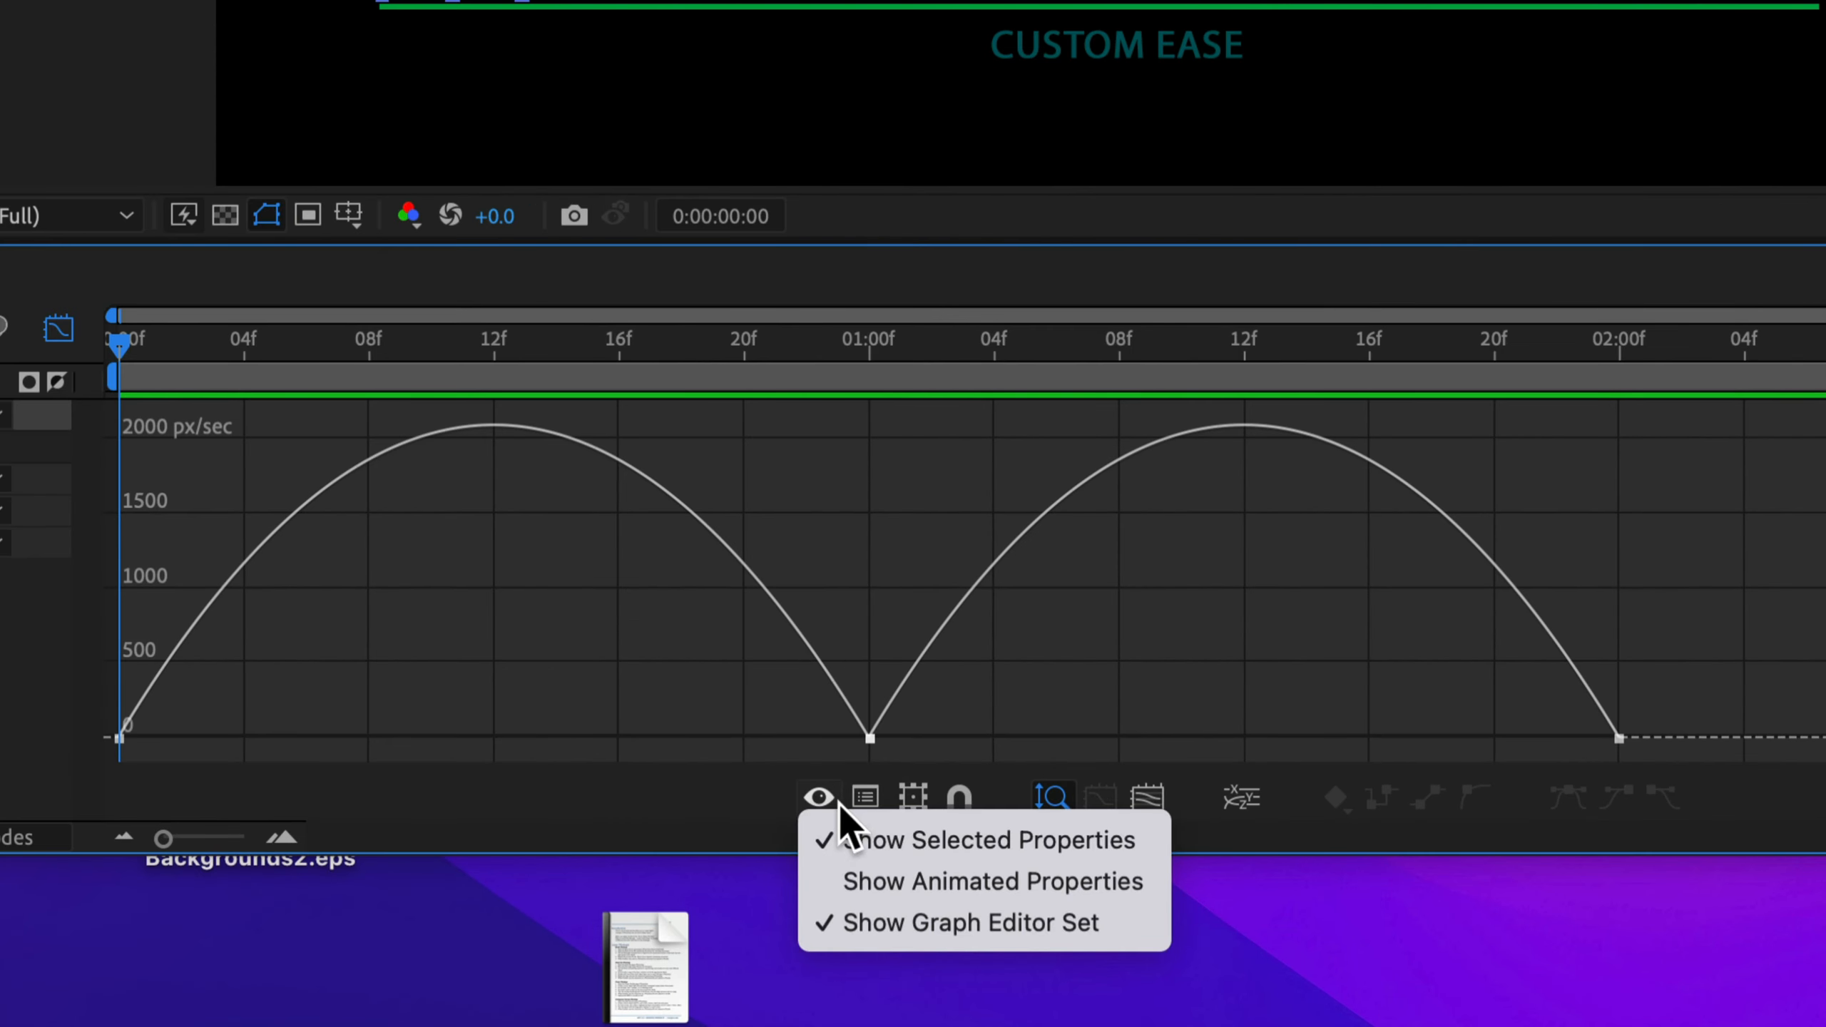
click(722, 819)
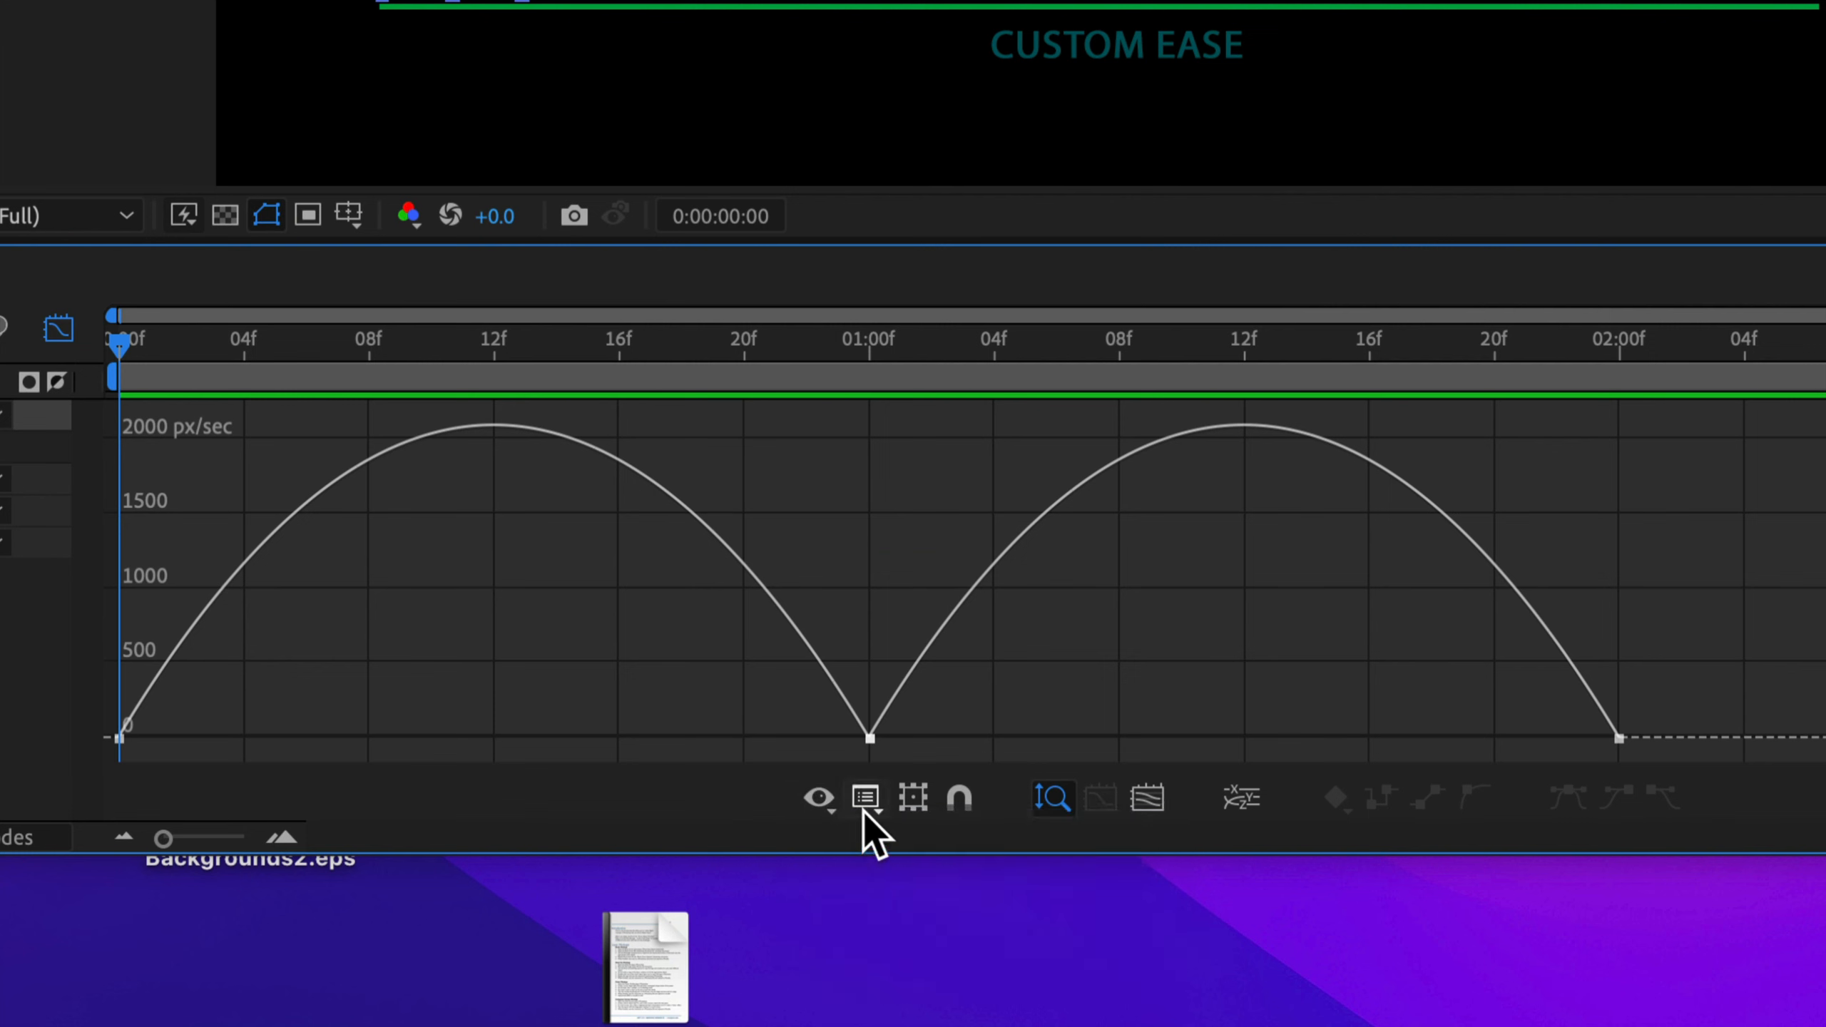
click(865, 796)
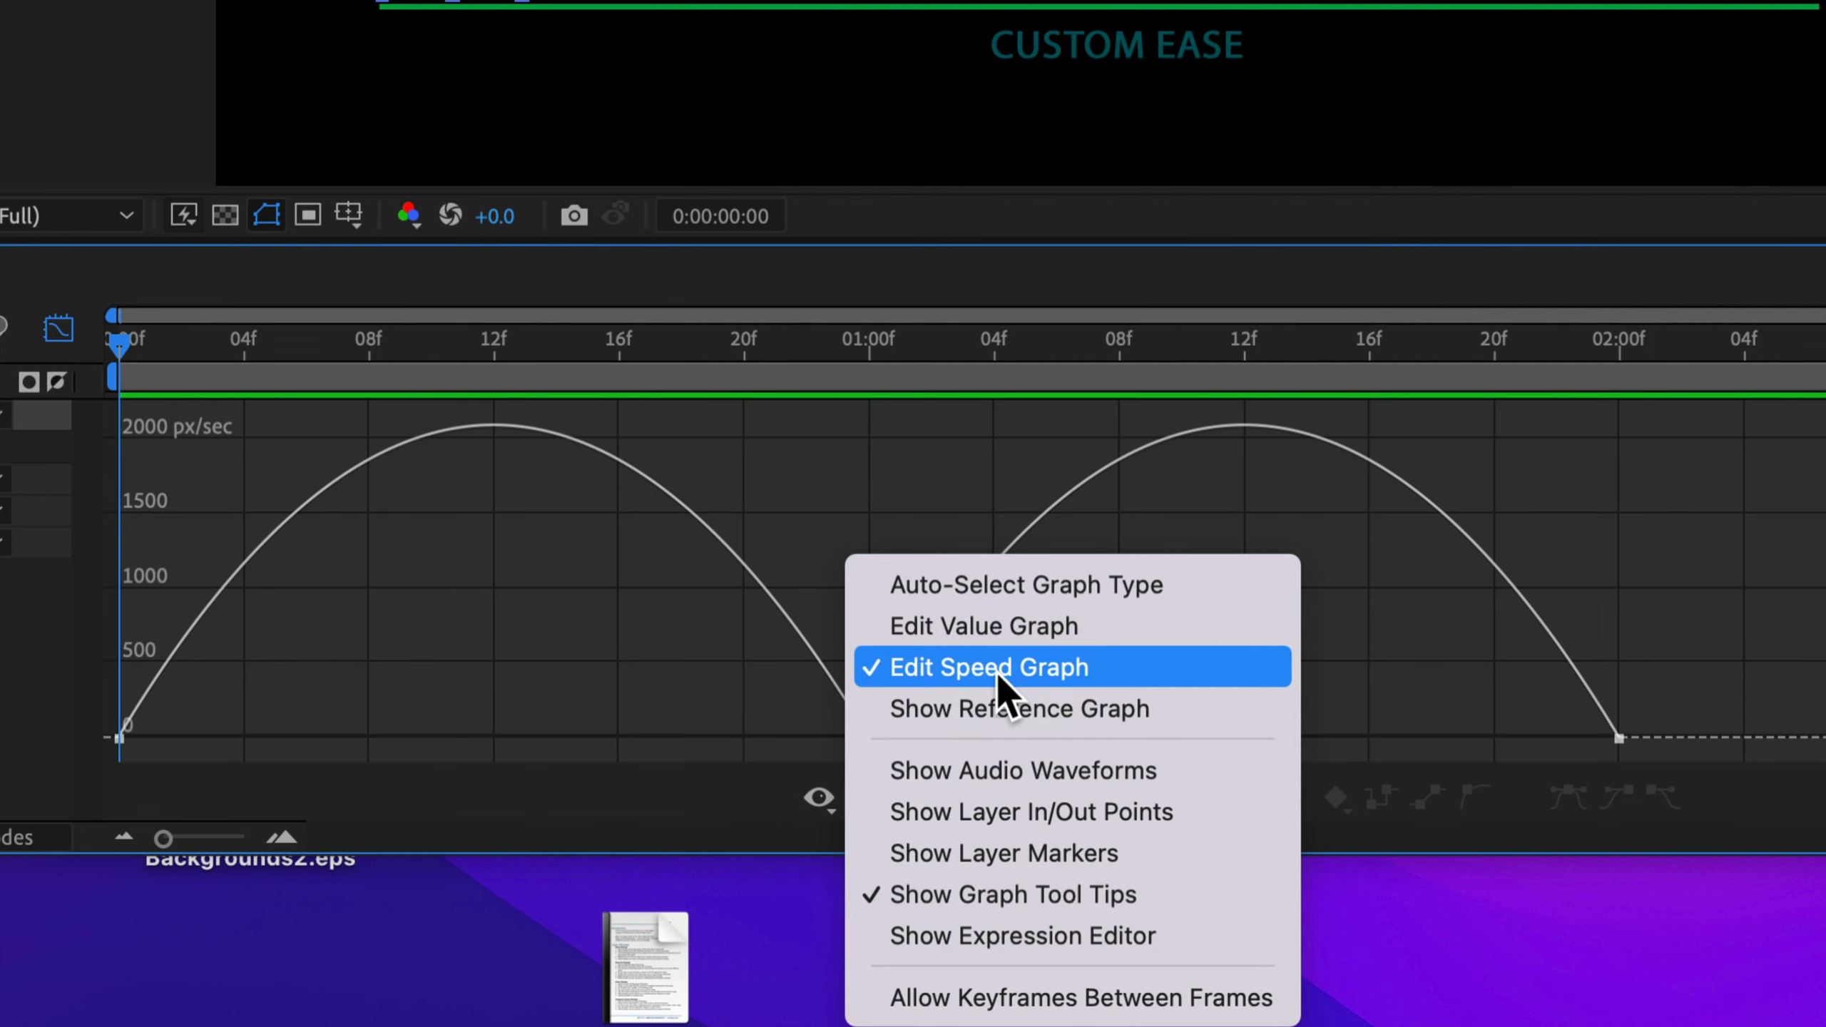
click(711, 820)
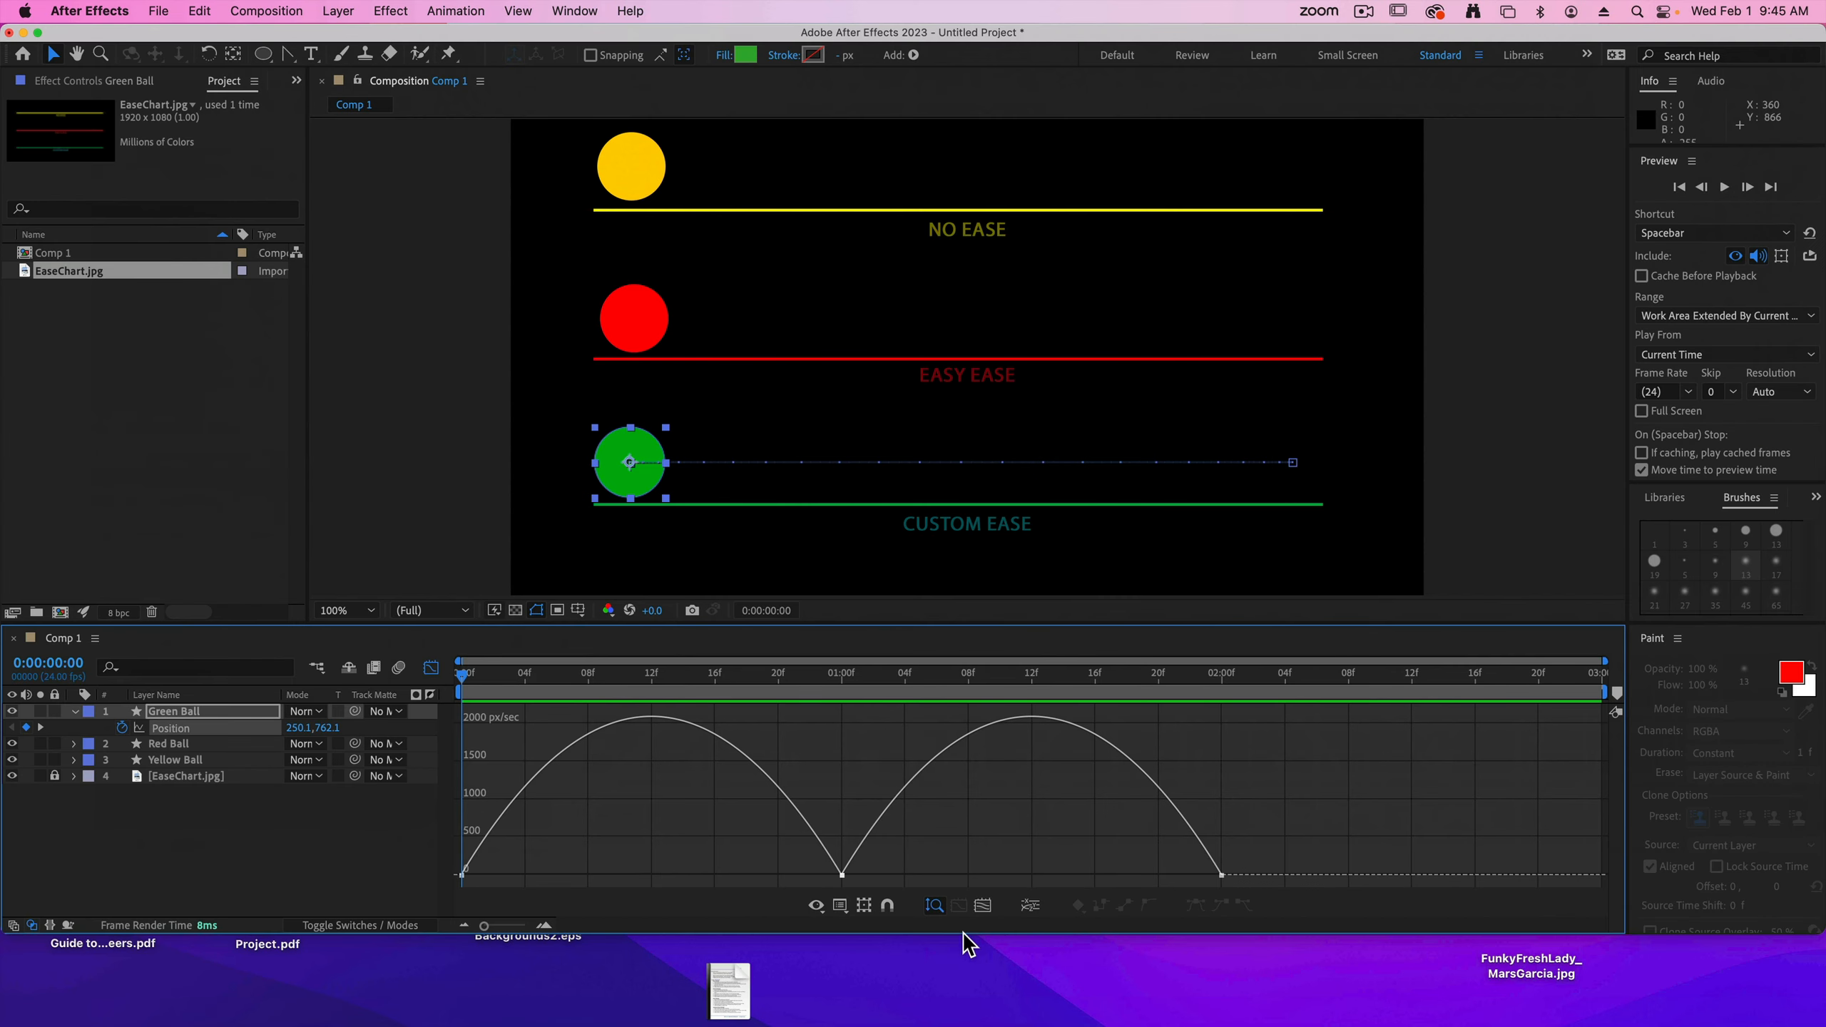
click(990, 910)
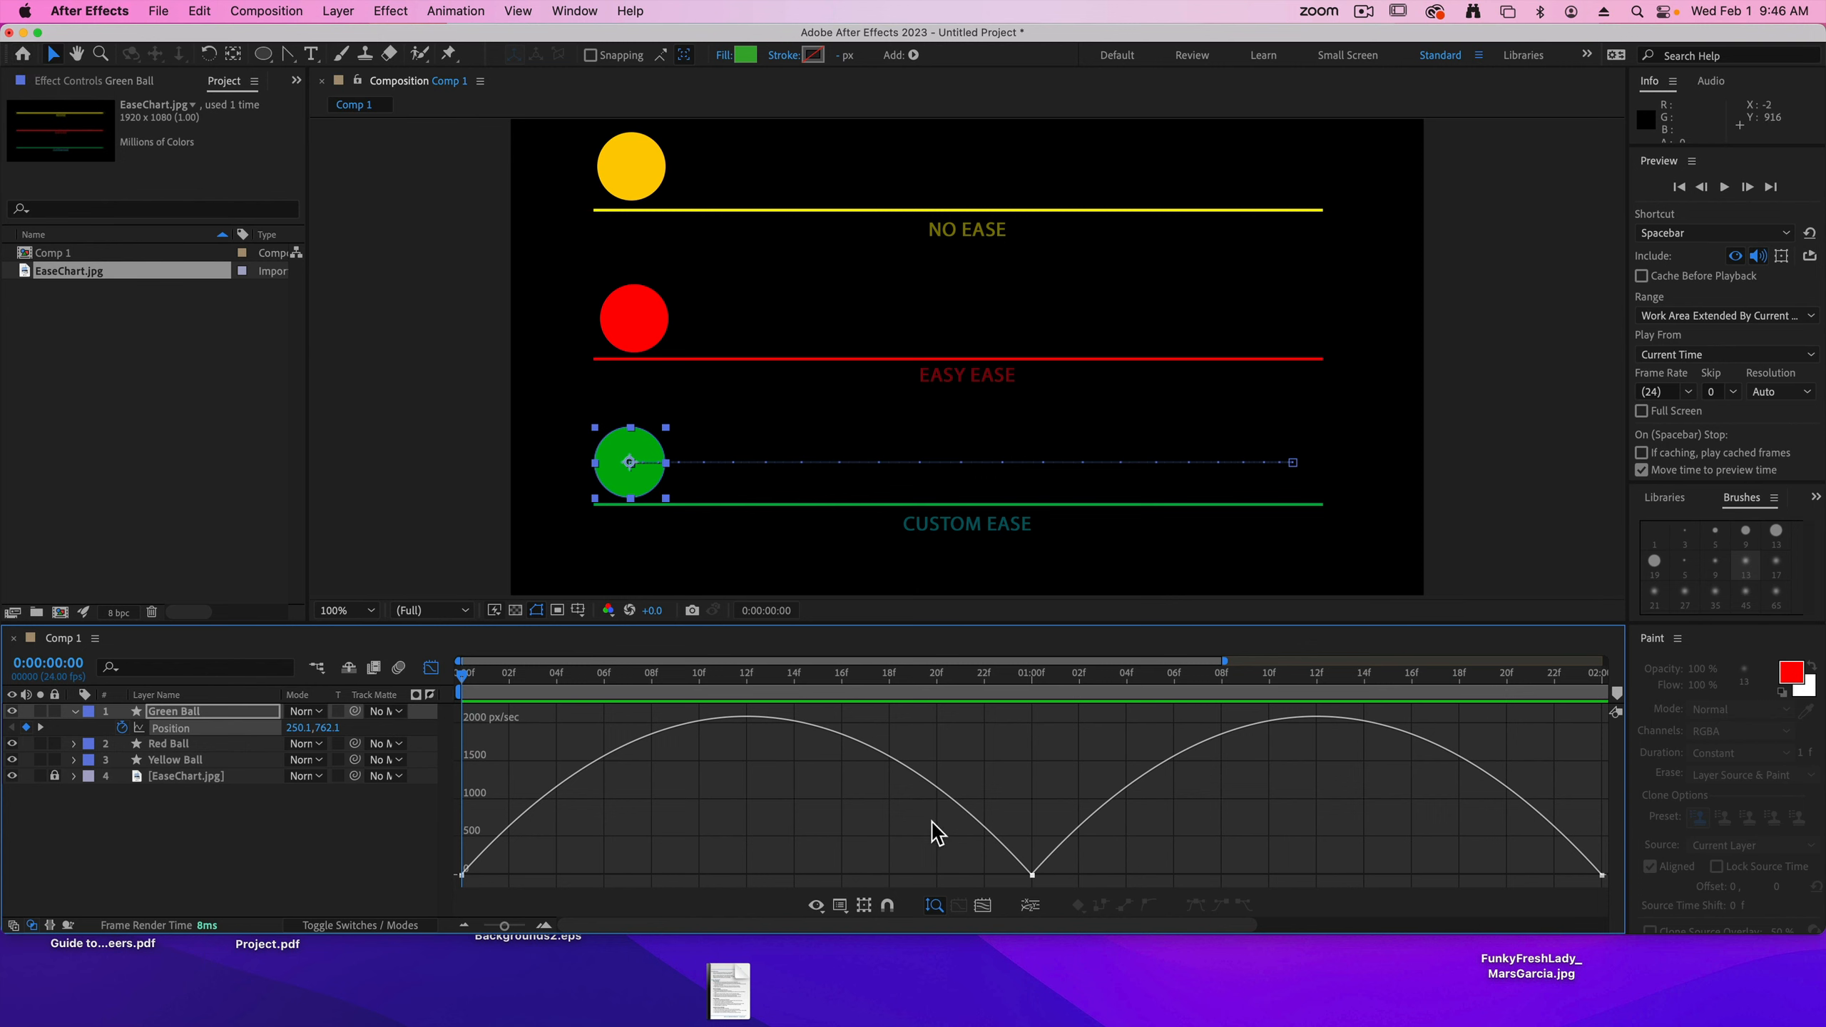
- With the playhead at 0:00:00:06, extend the outgoing speed handle of Green Ball's first Position keyframe to about frame 12
drag(974, 862, 1075, 899)
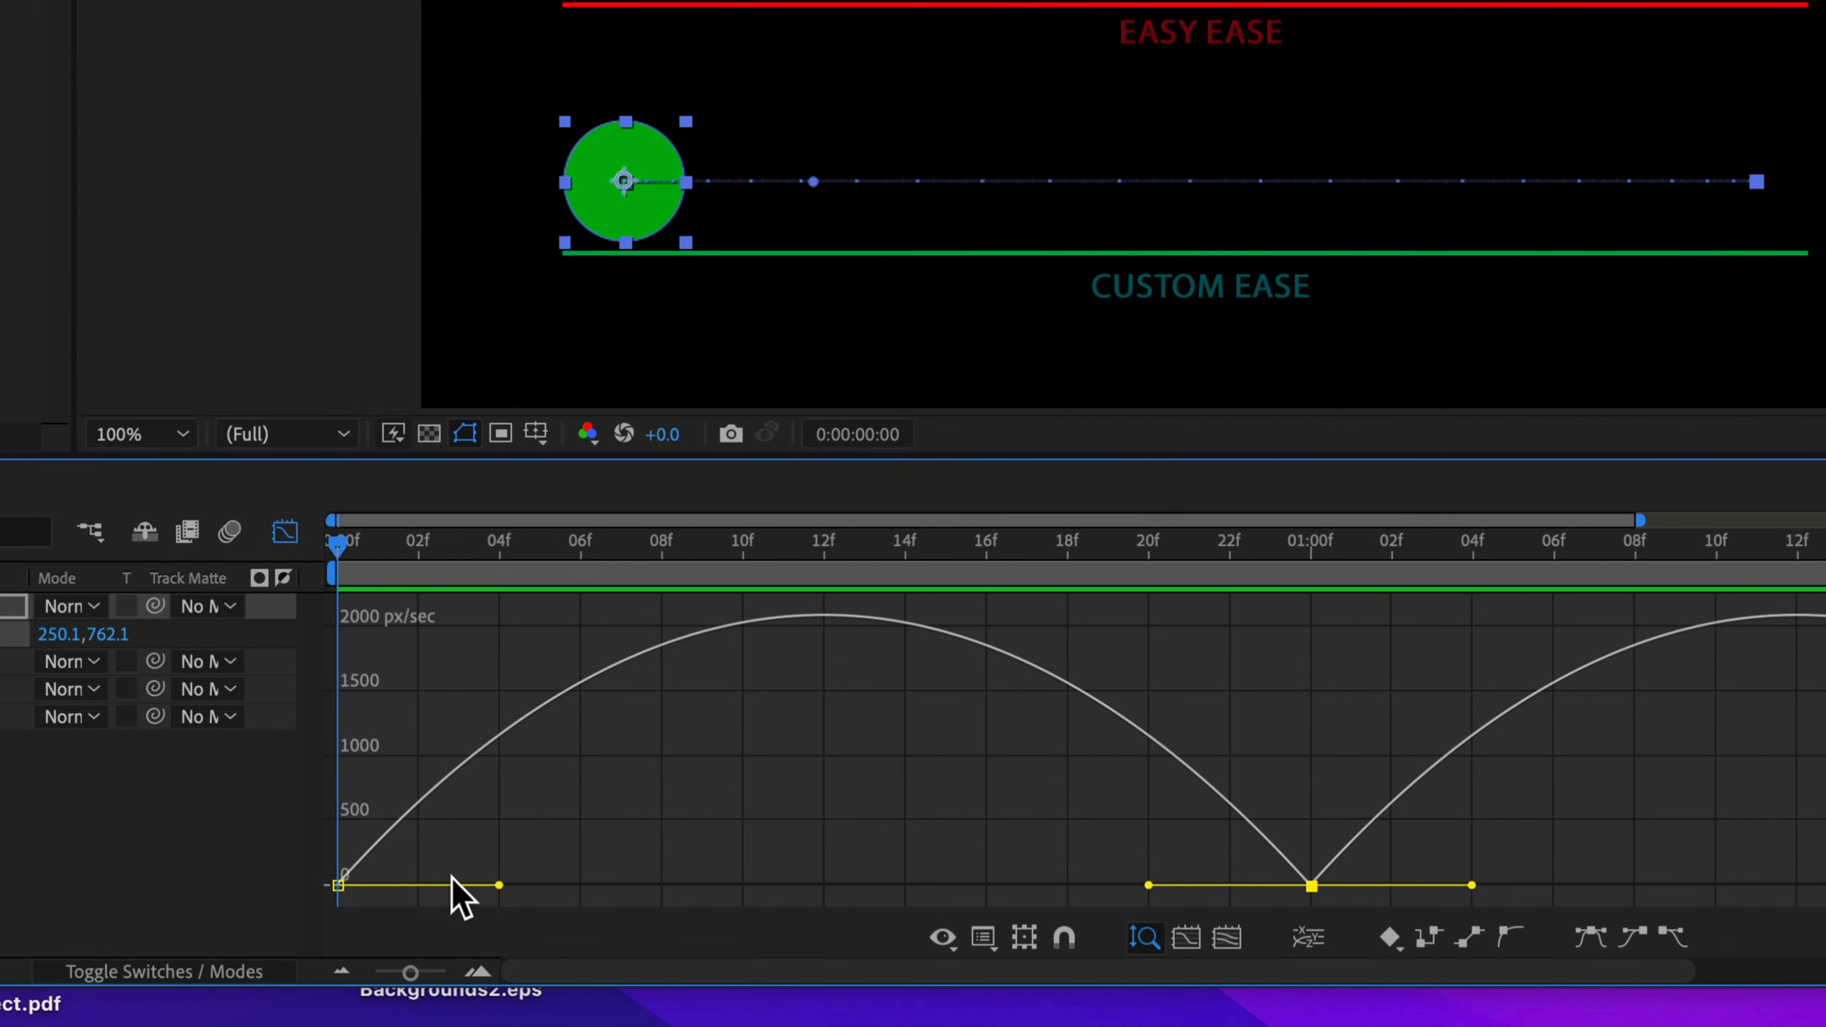
mouse_move(333, 885)
mouse_move(616, 567)
mouse_down()
mouse_move(1146, 563)
mouse_move(590, 565)
mouse_up()
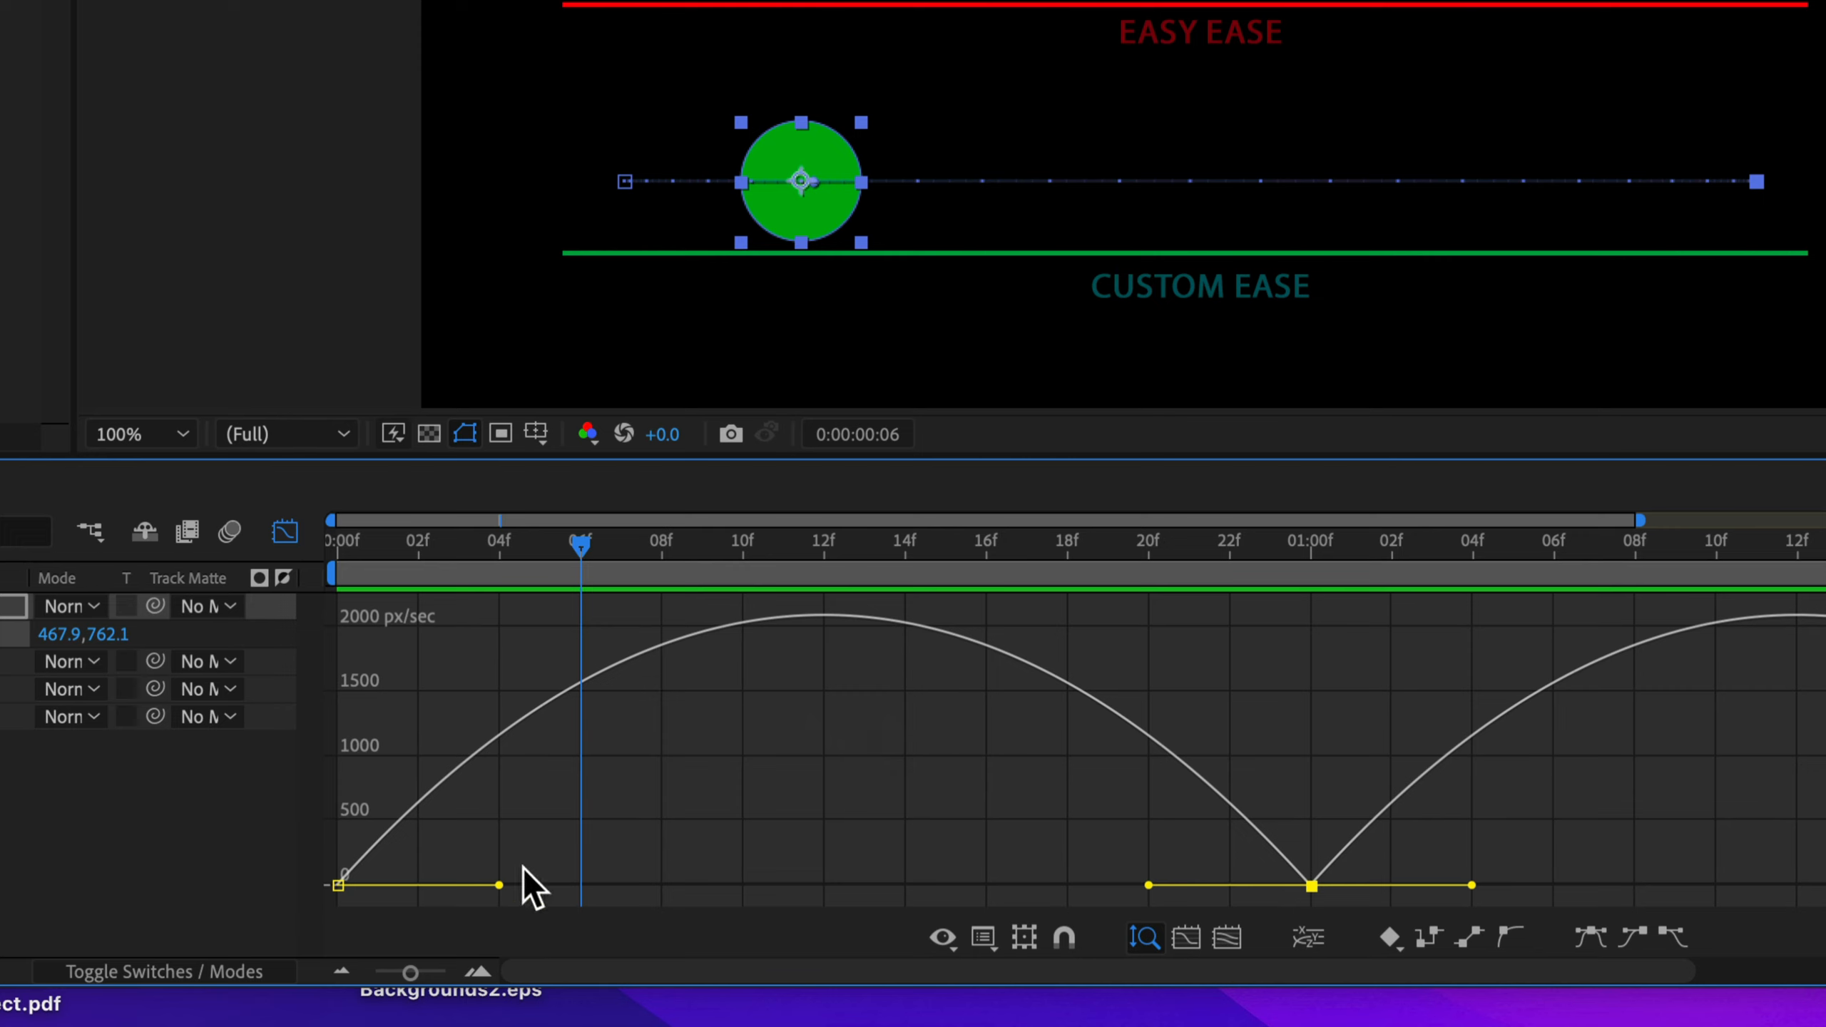
drag(499, 886, 842, 903)
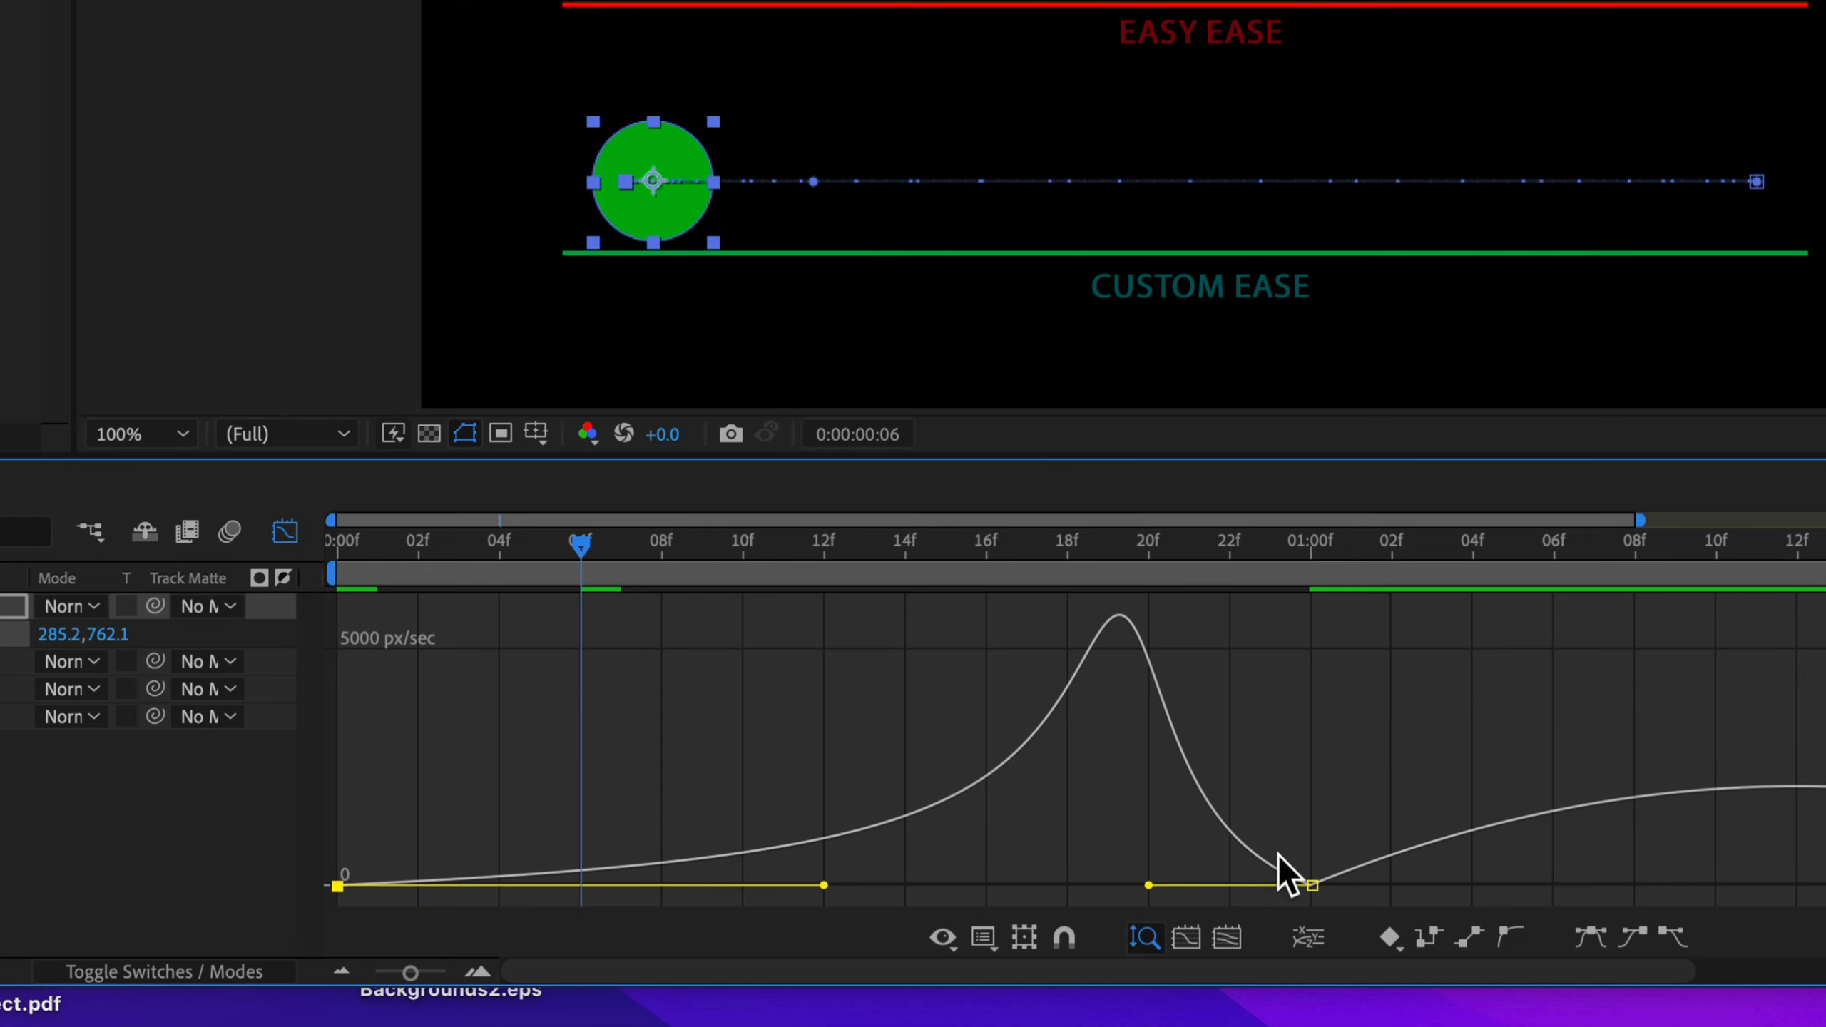
click(336, 884)
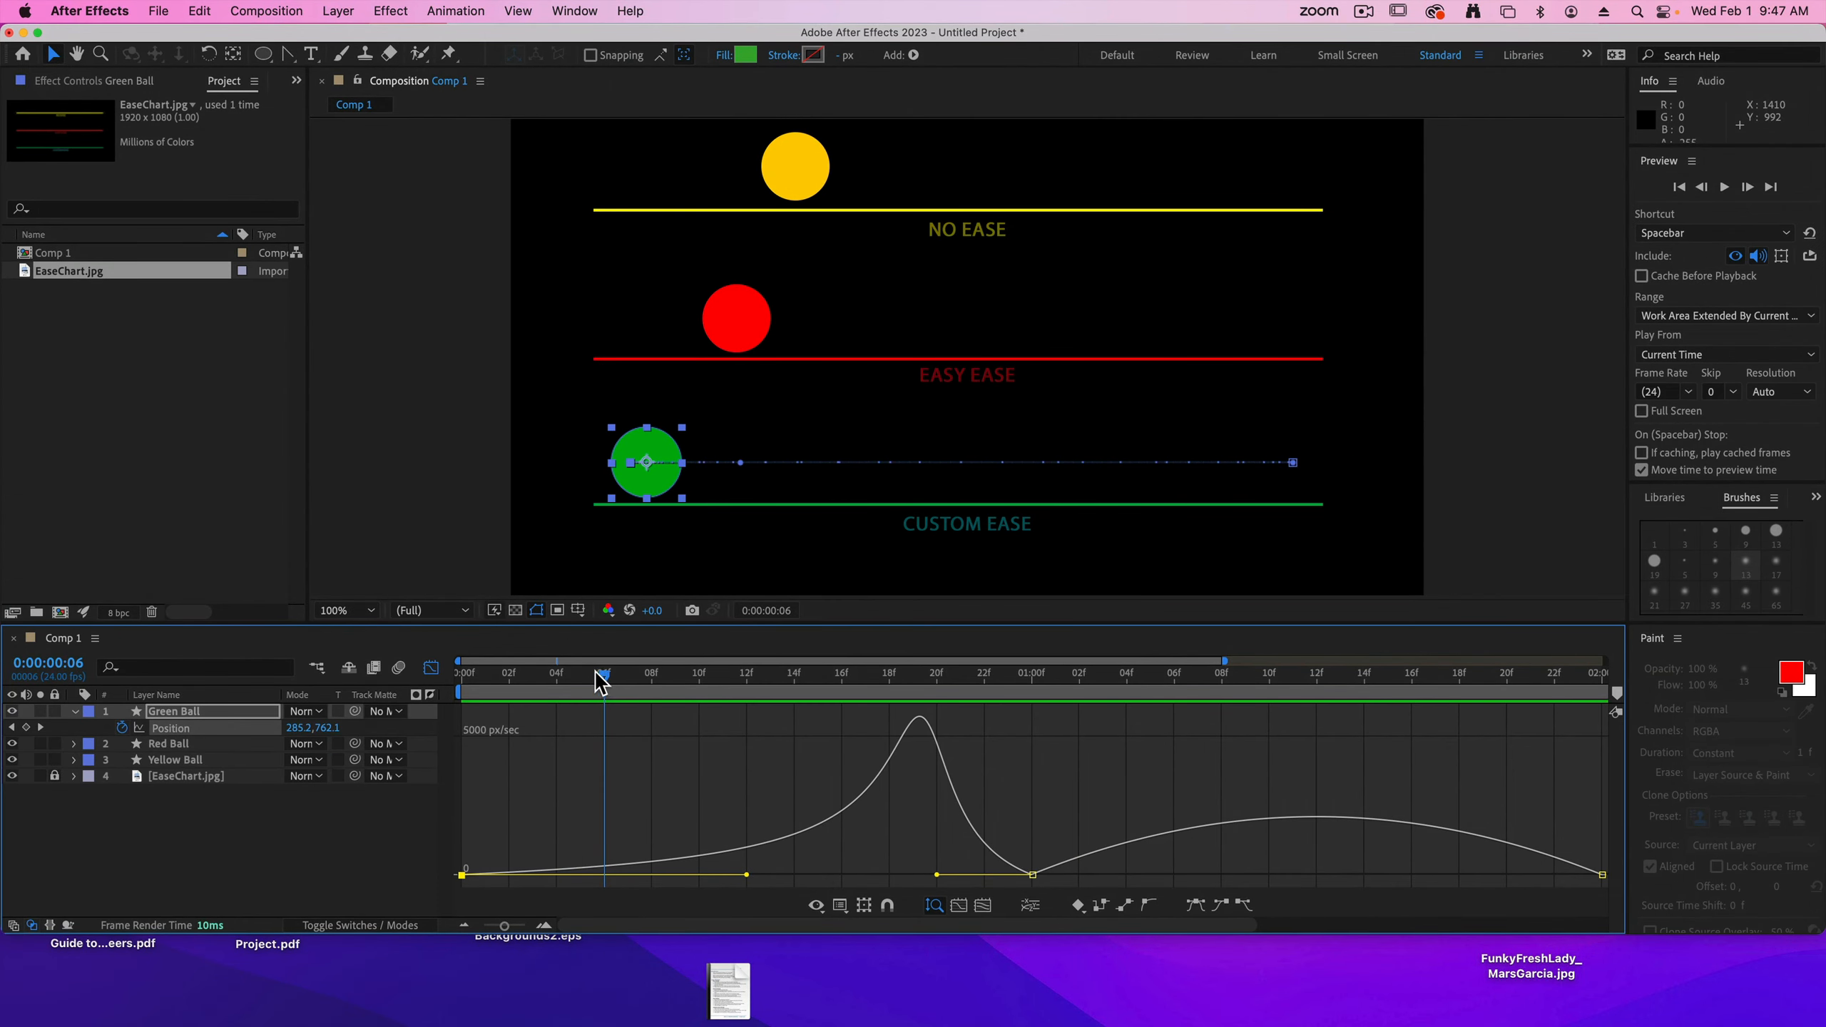
- Preview the animation from 0:00:00:00 to compare Green Ball's custom ease with the yellow and red balls
drag(601, 682, 409, 694)
key(space)
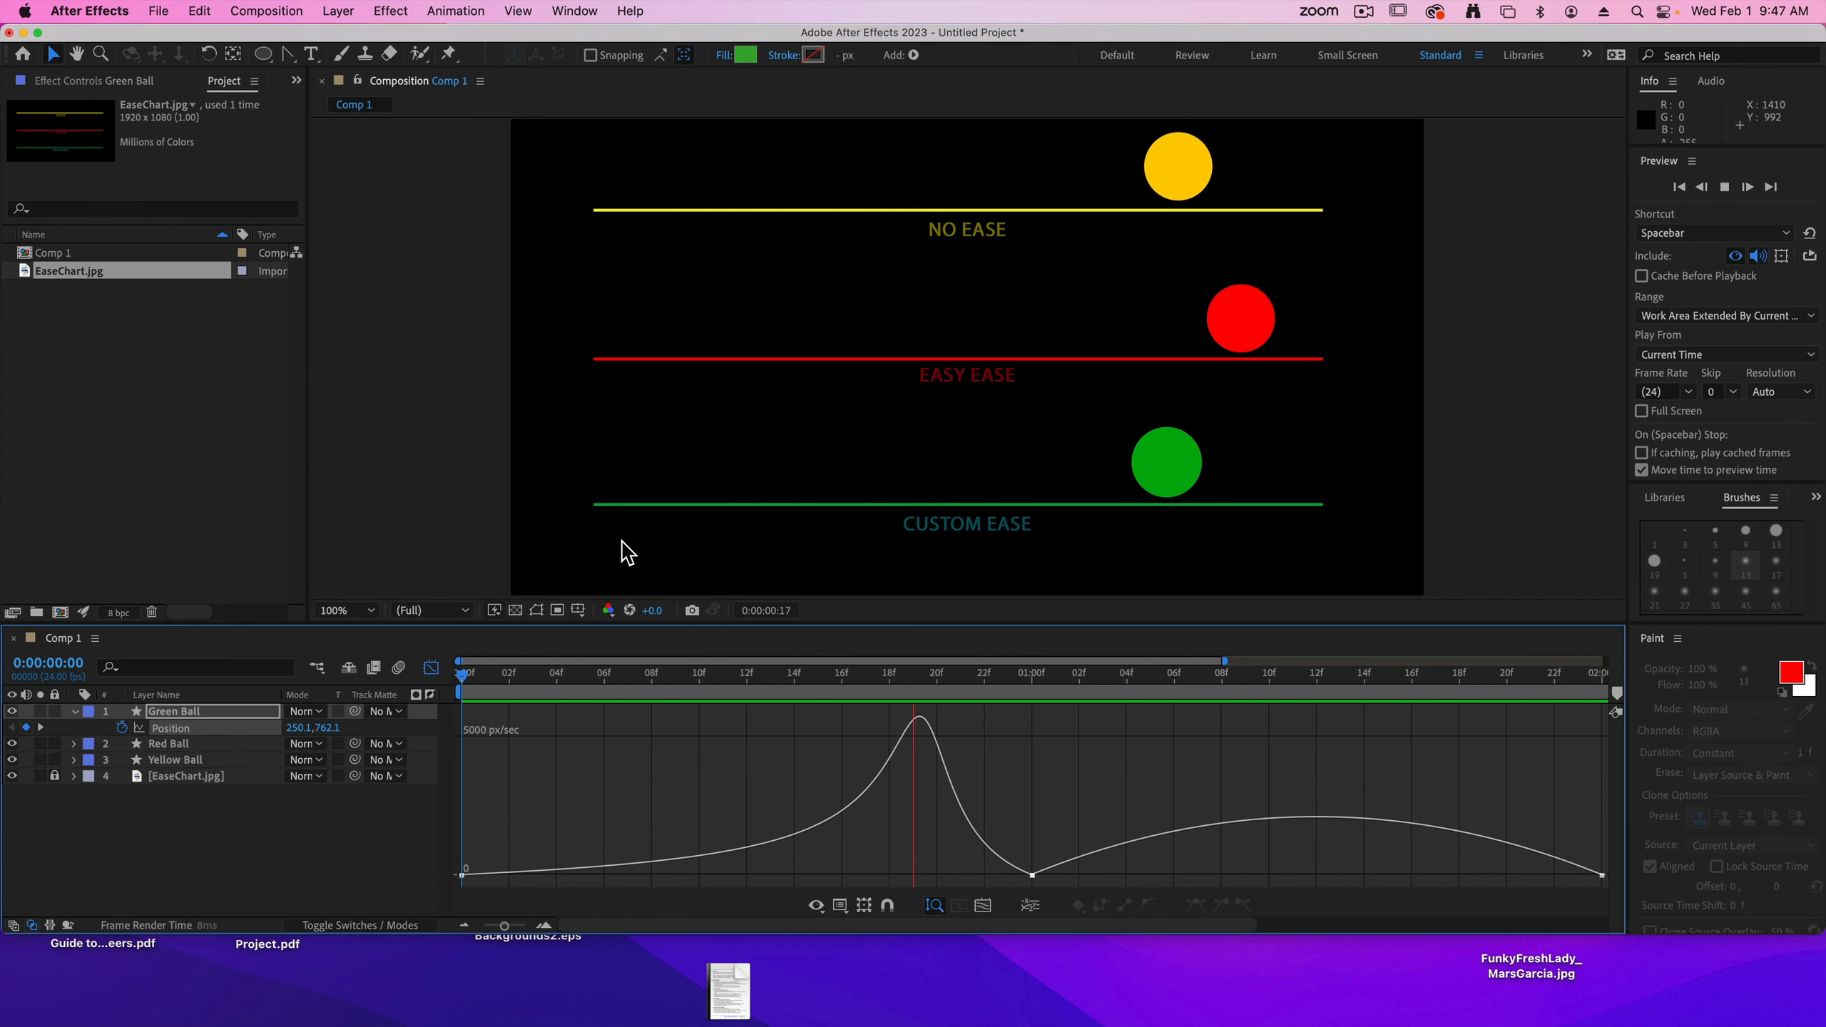
key(space)
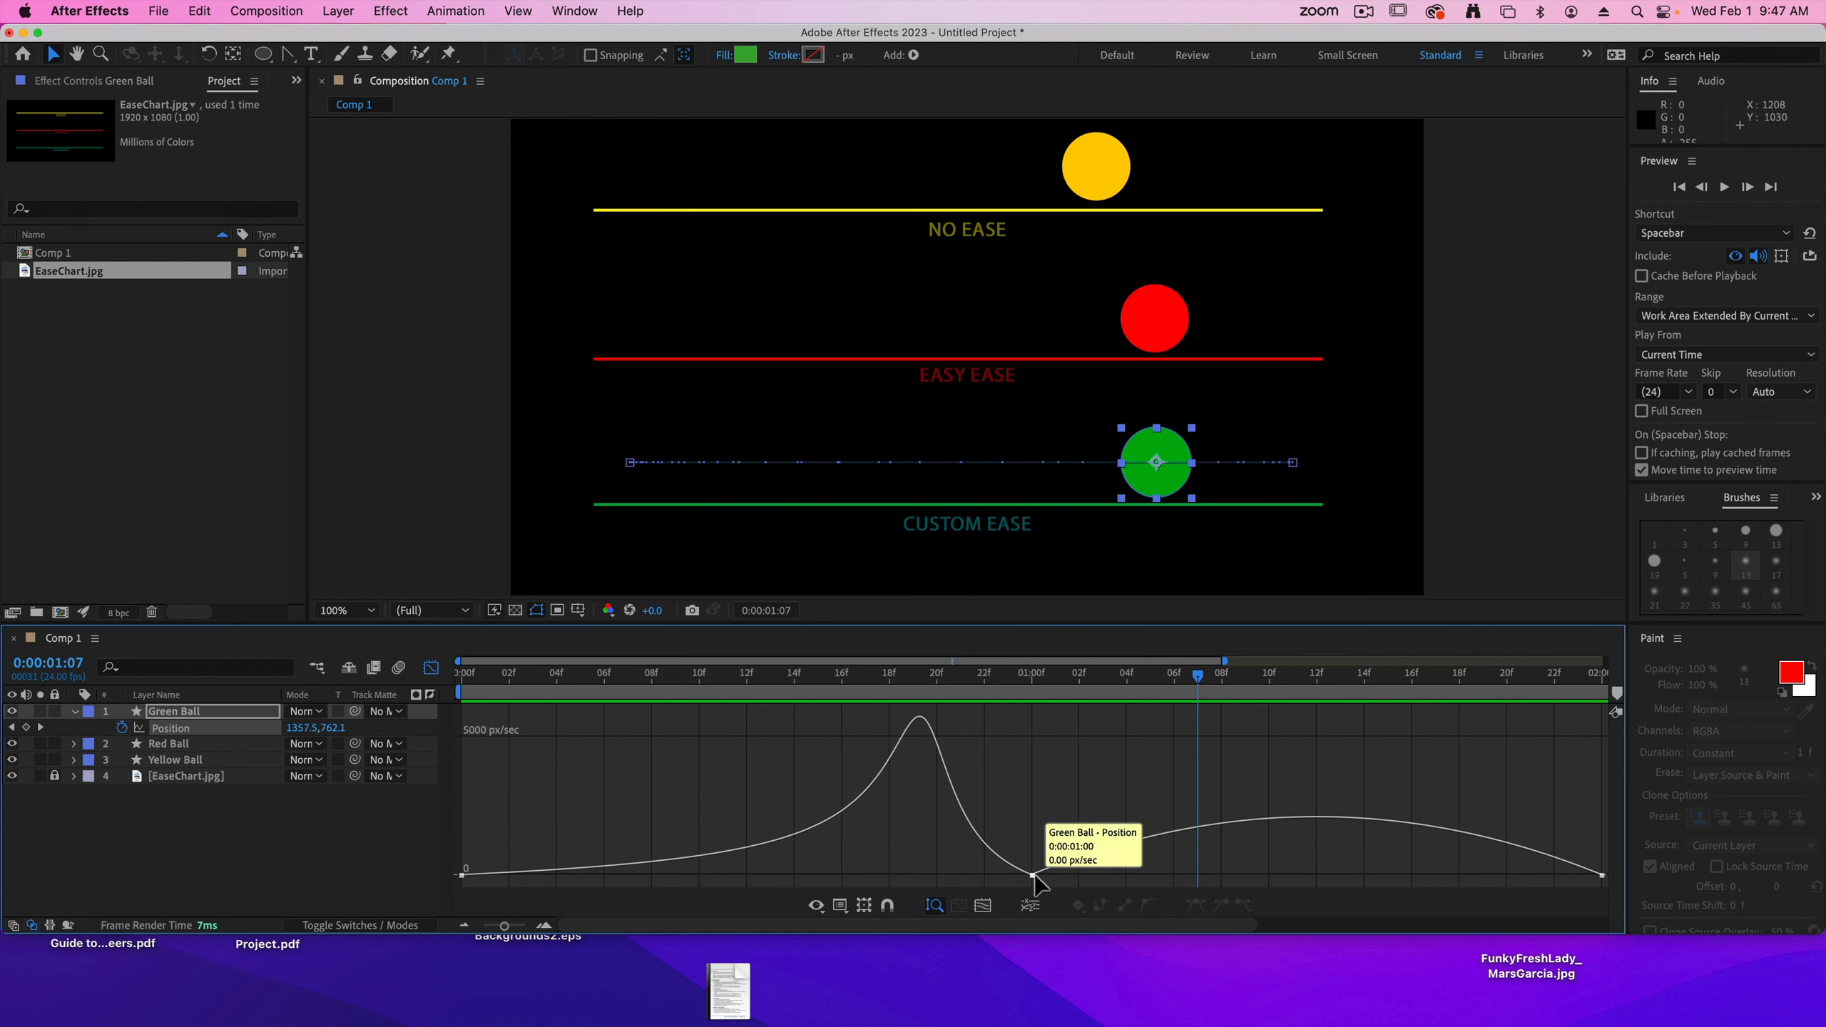
- Shorten the incoming speed handle of Green Ball's middle Position keyframe so it starts at about frame 22
double_click(1057, 877)
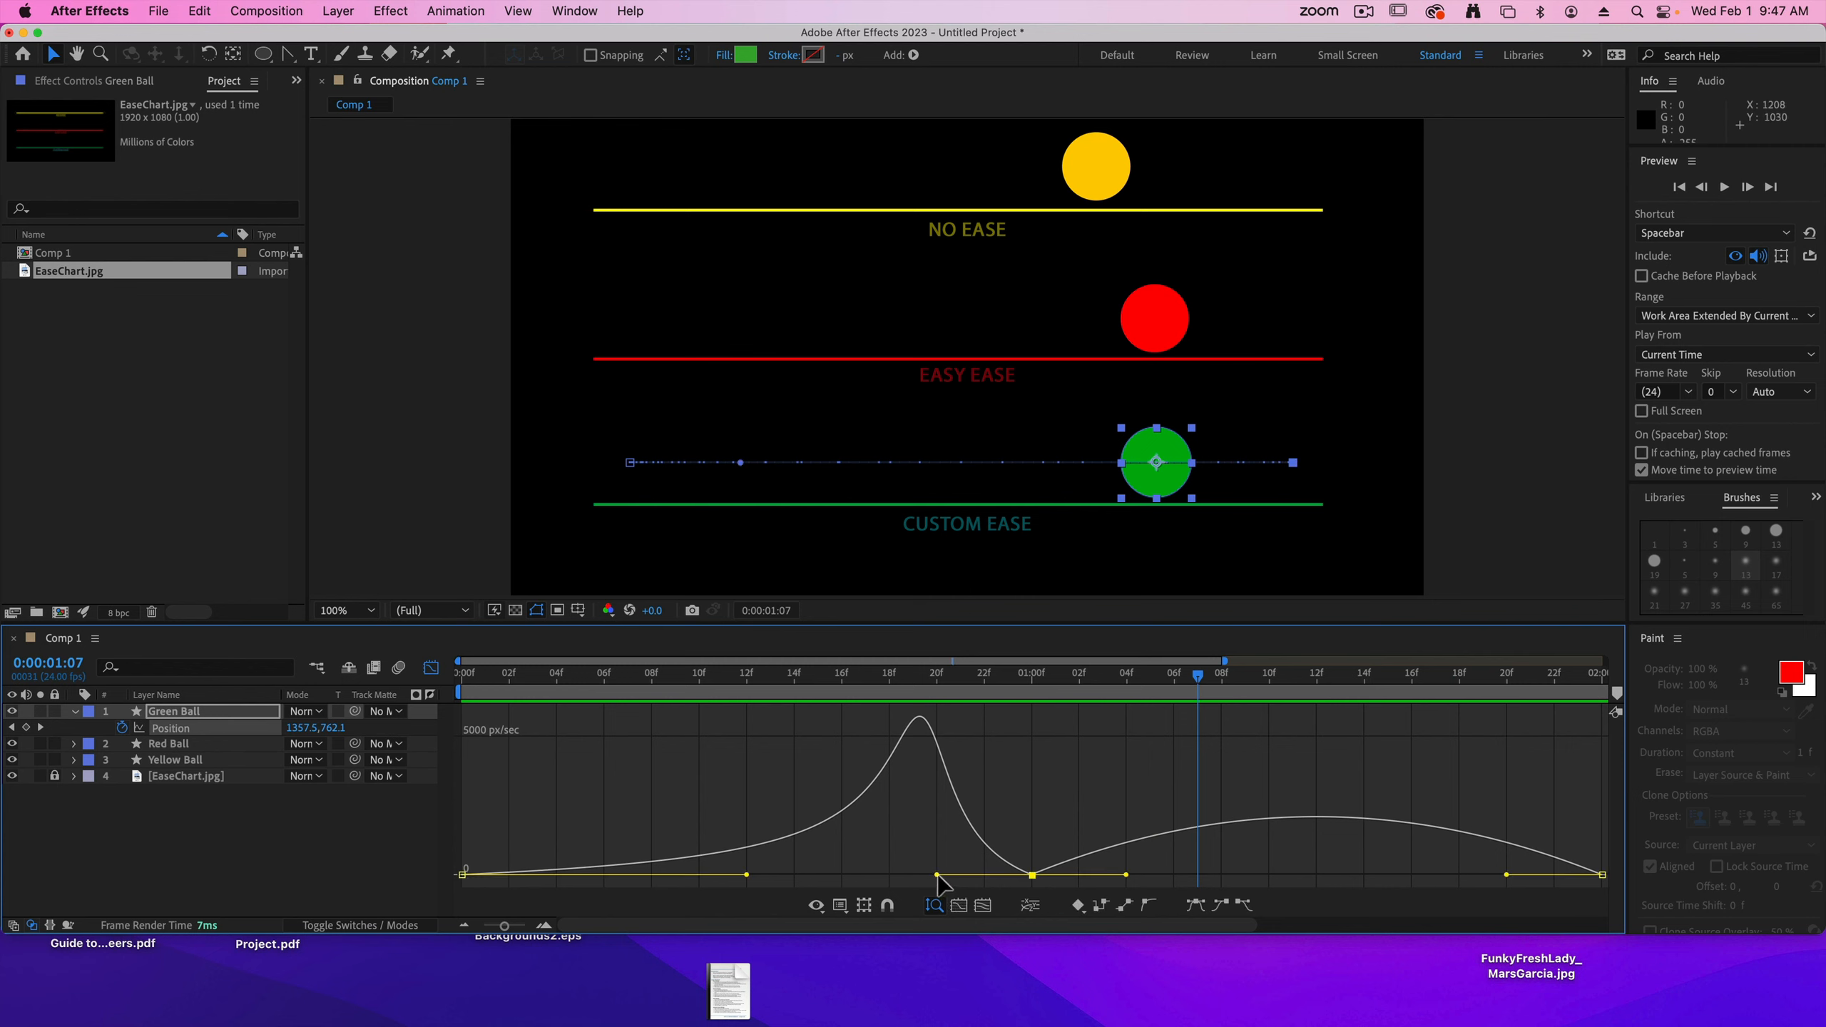
drag(939, 876, 981, 878)
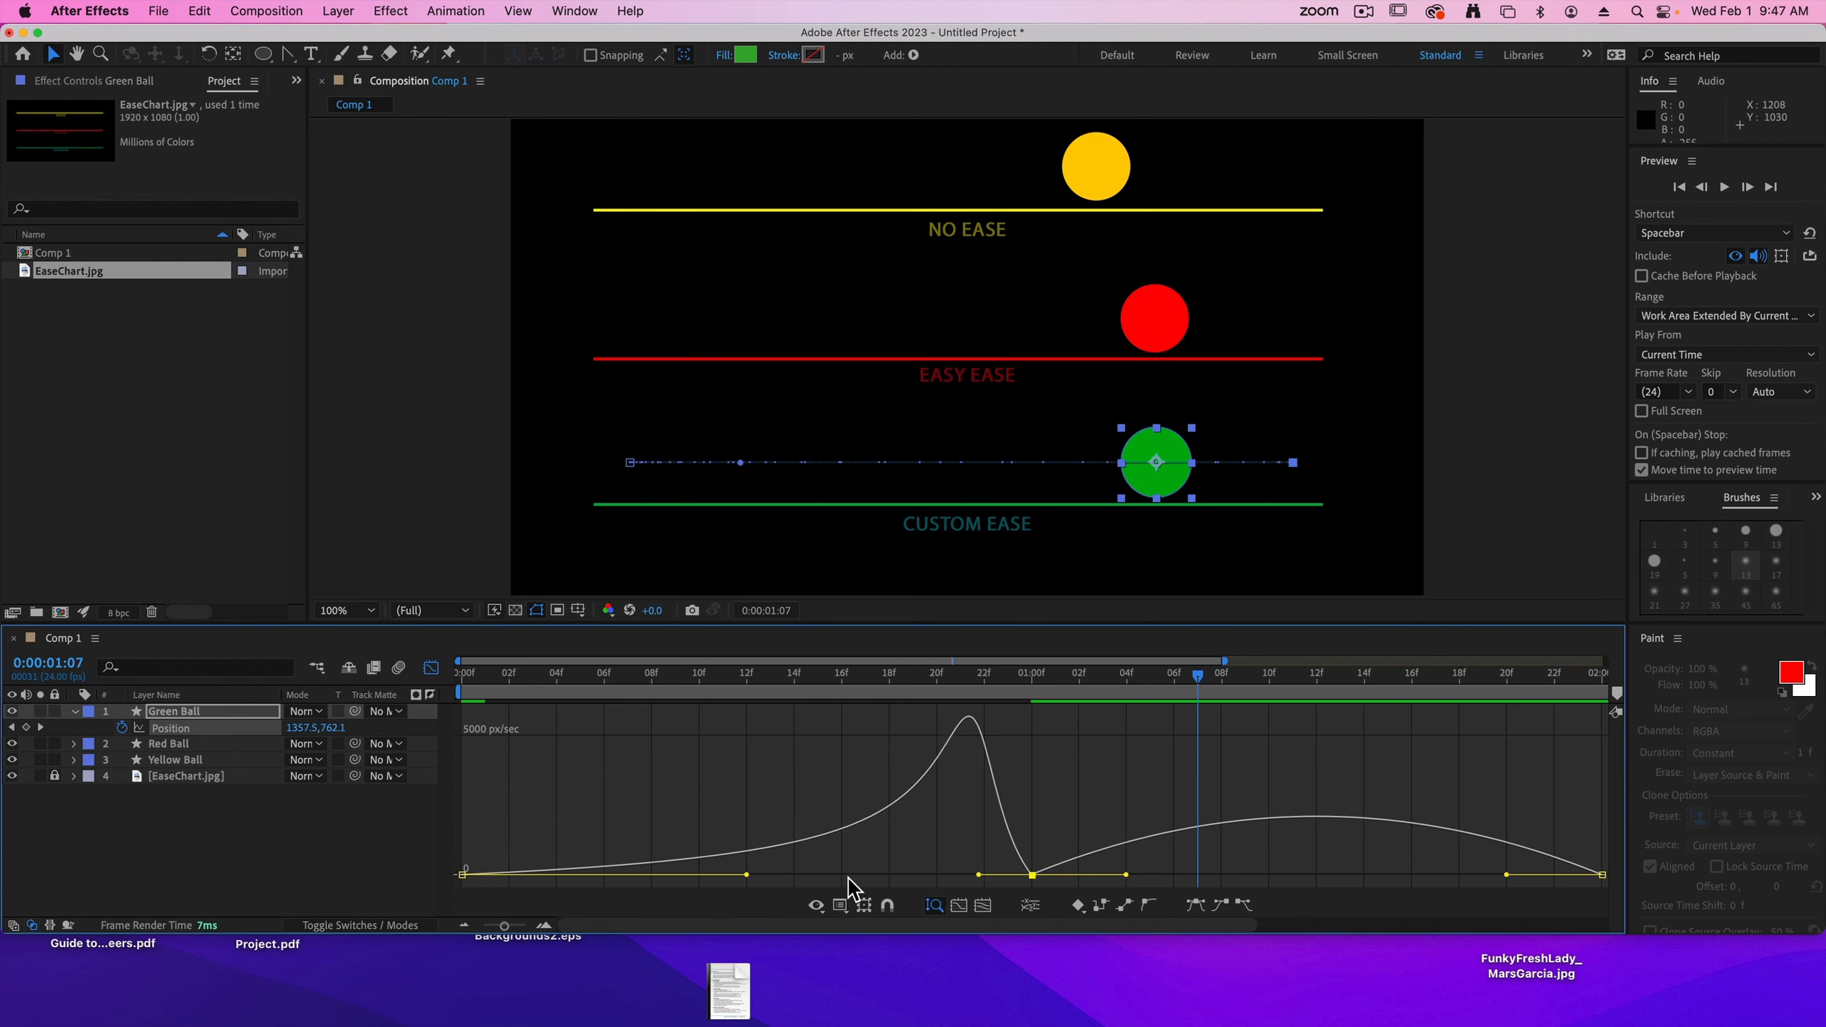
click(882, 861)
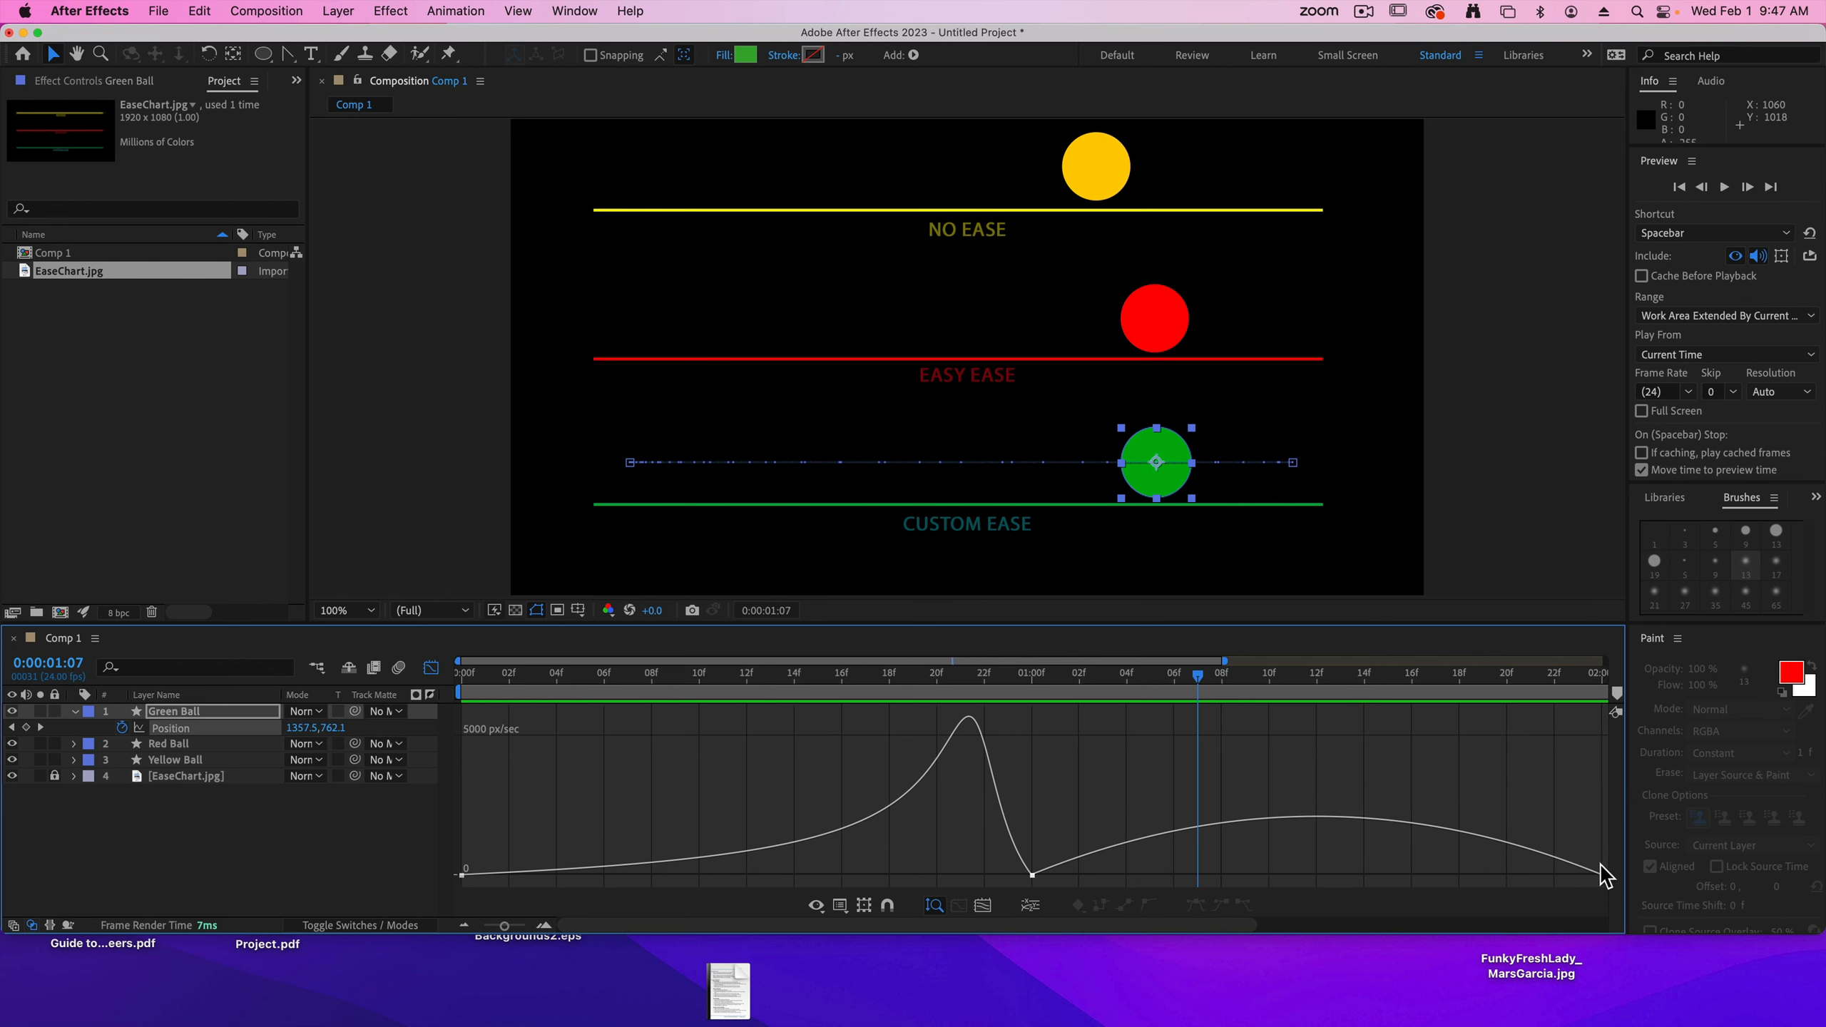
- Extend the middle Position keyframe's outgoing speed handle to about 0:00:01:12 and shorten the last keyframe's incoming handle to about 0:00:01:21
drag(1014, 869, 1074, 899)
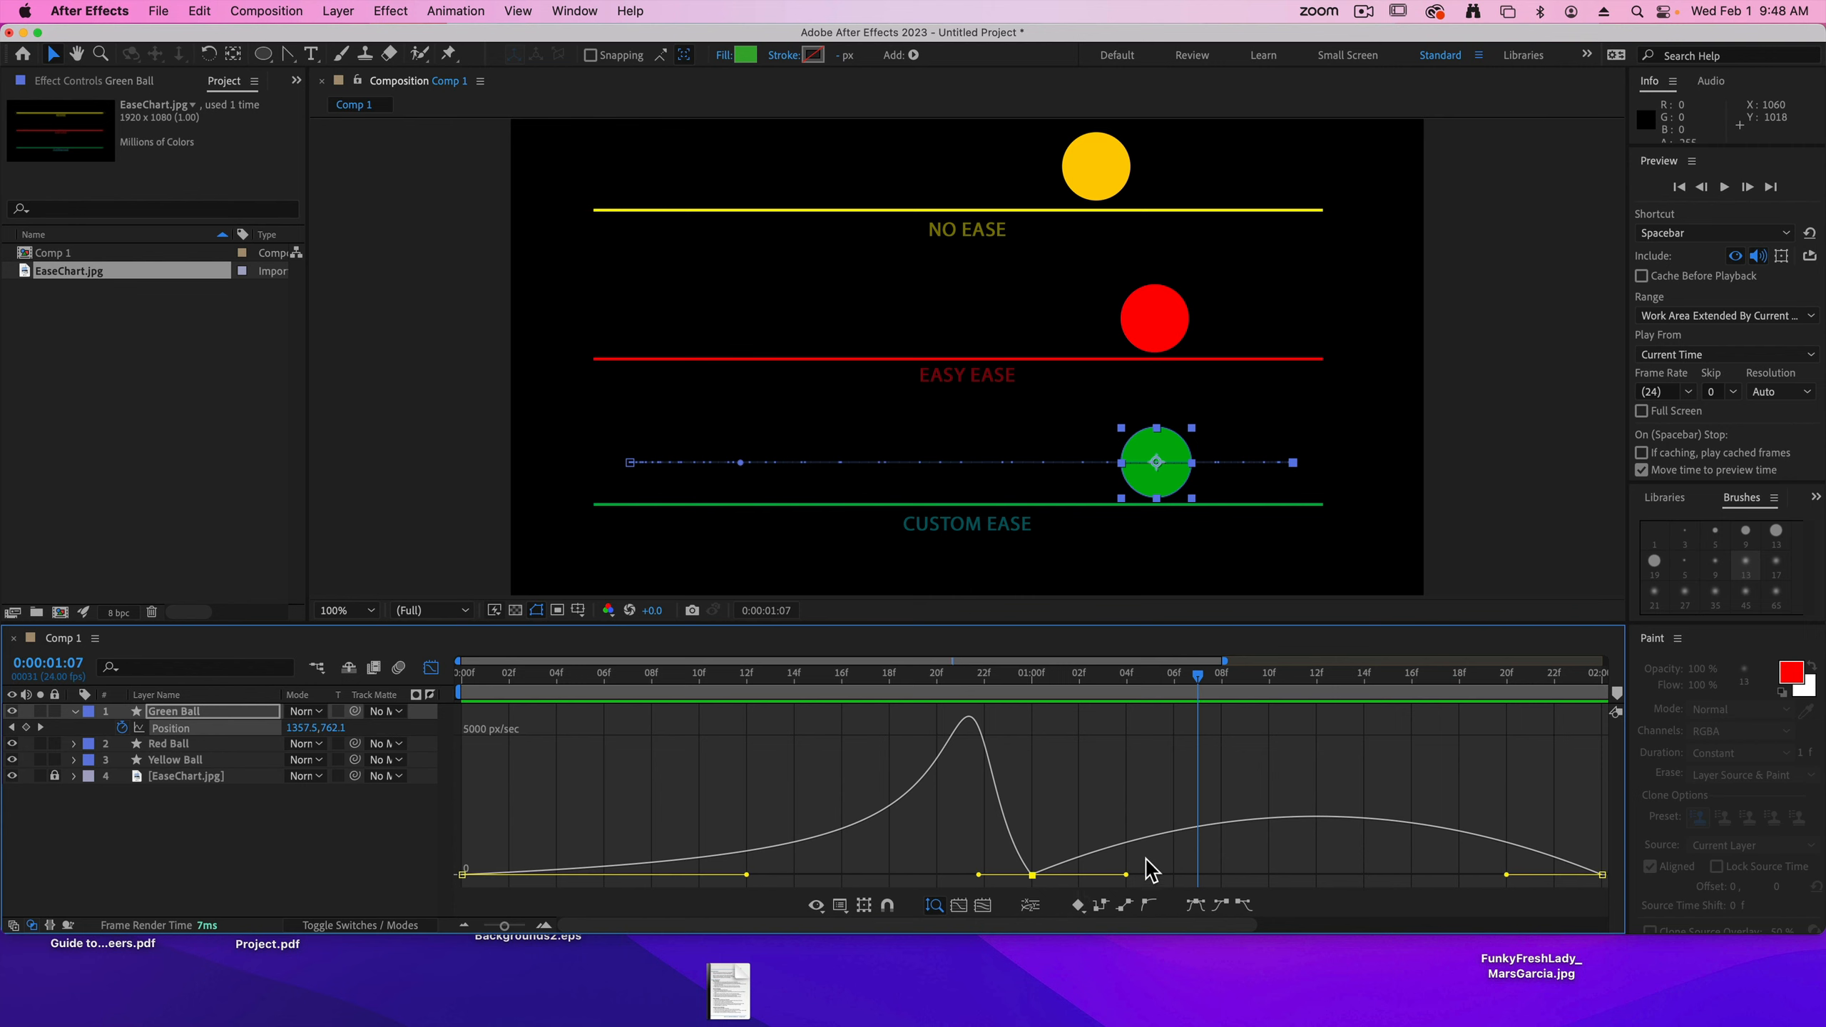
drag(1125, 876, 1316, 874)
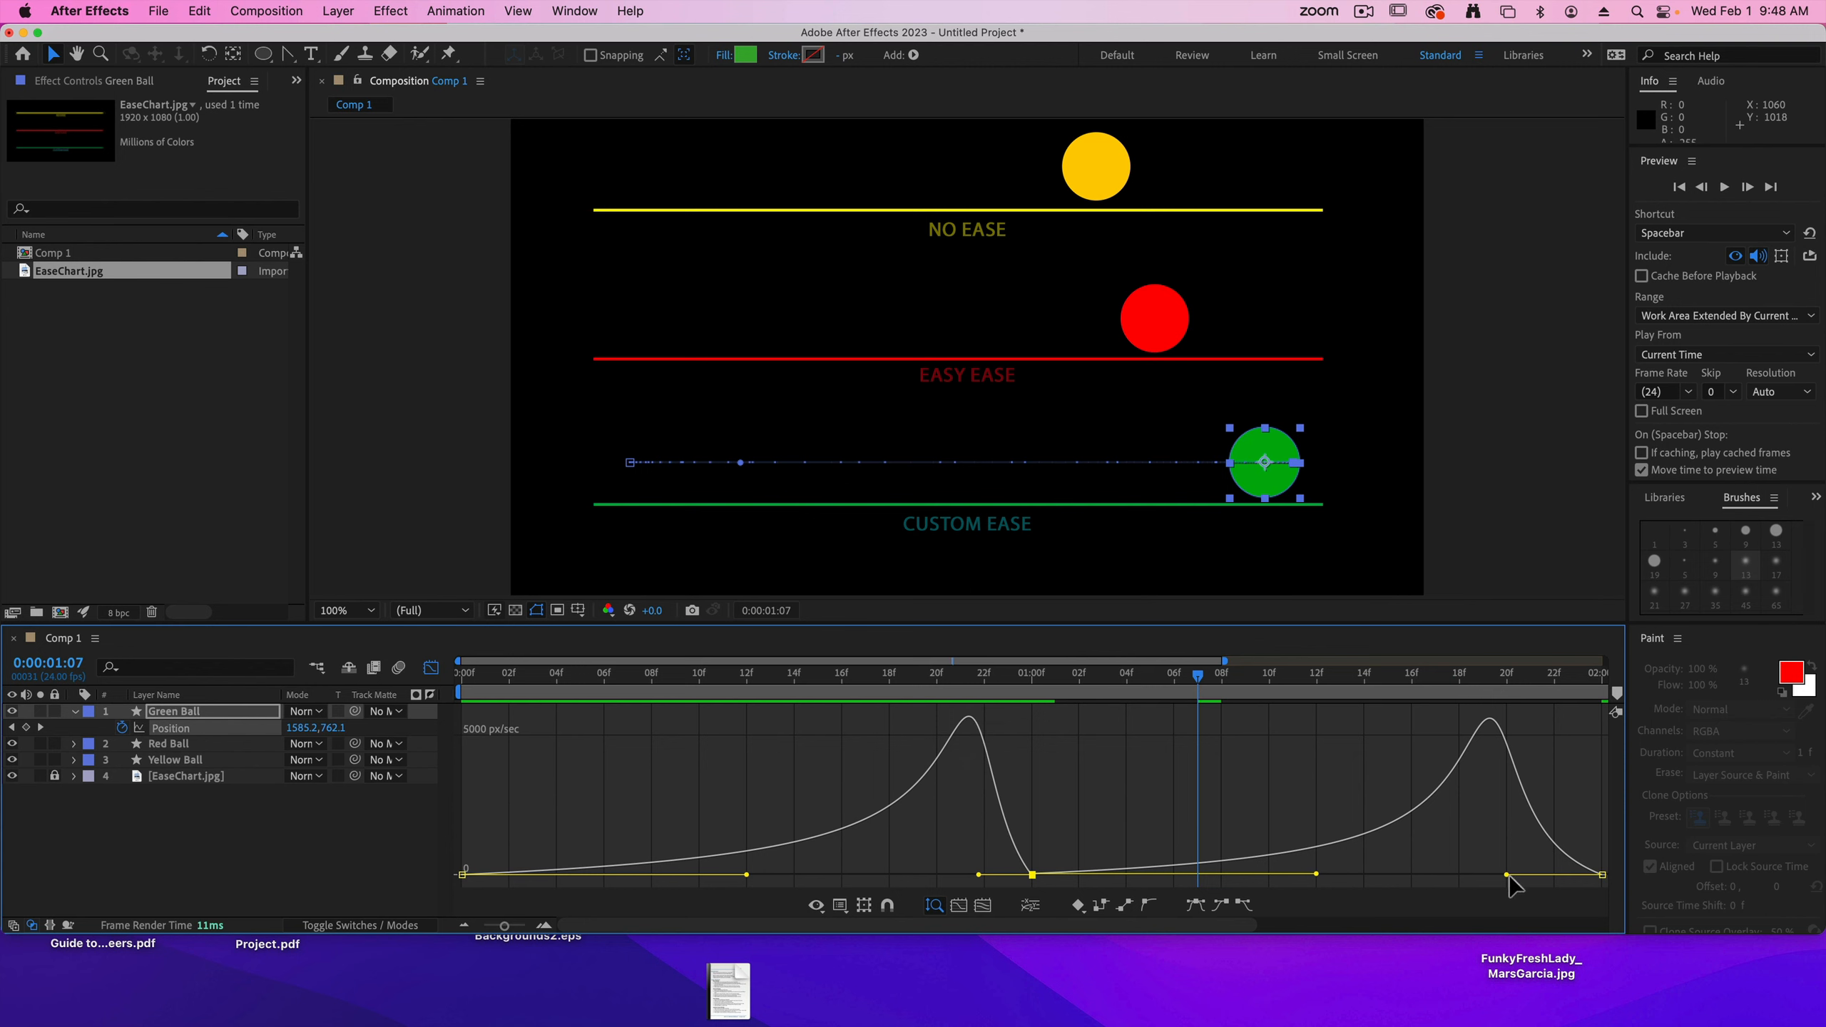
drag(1508, 874, 1535, 874)
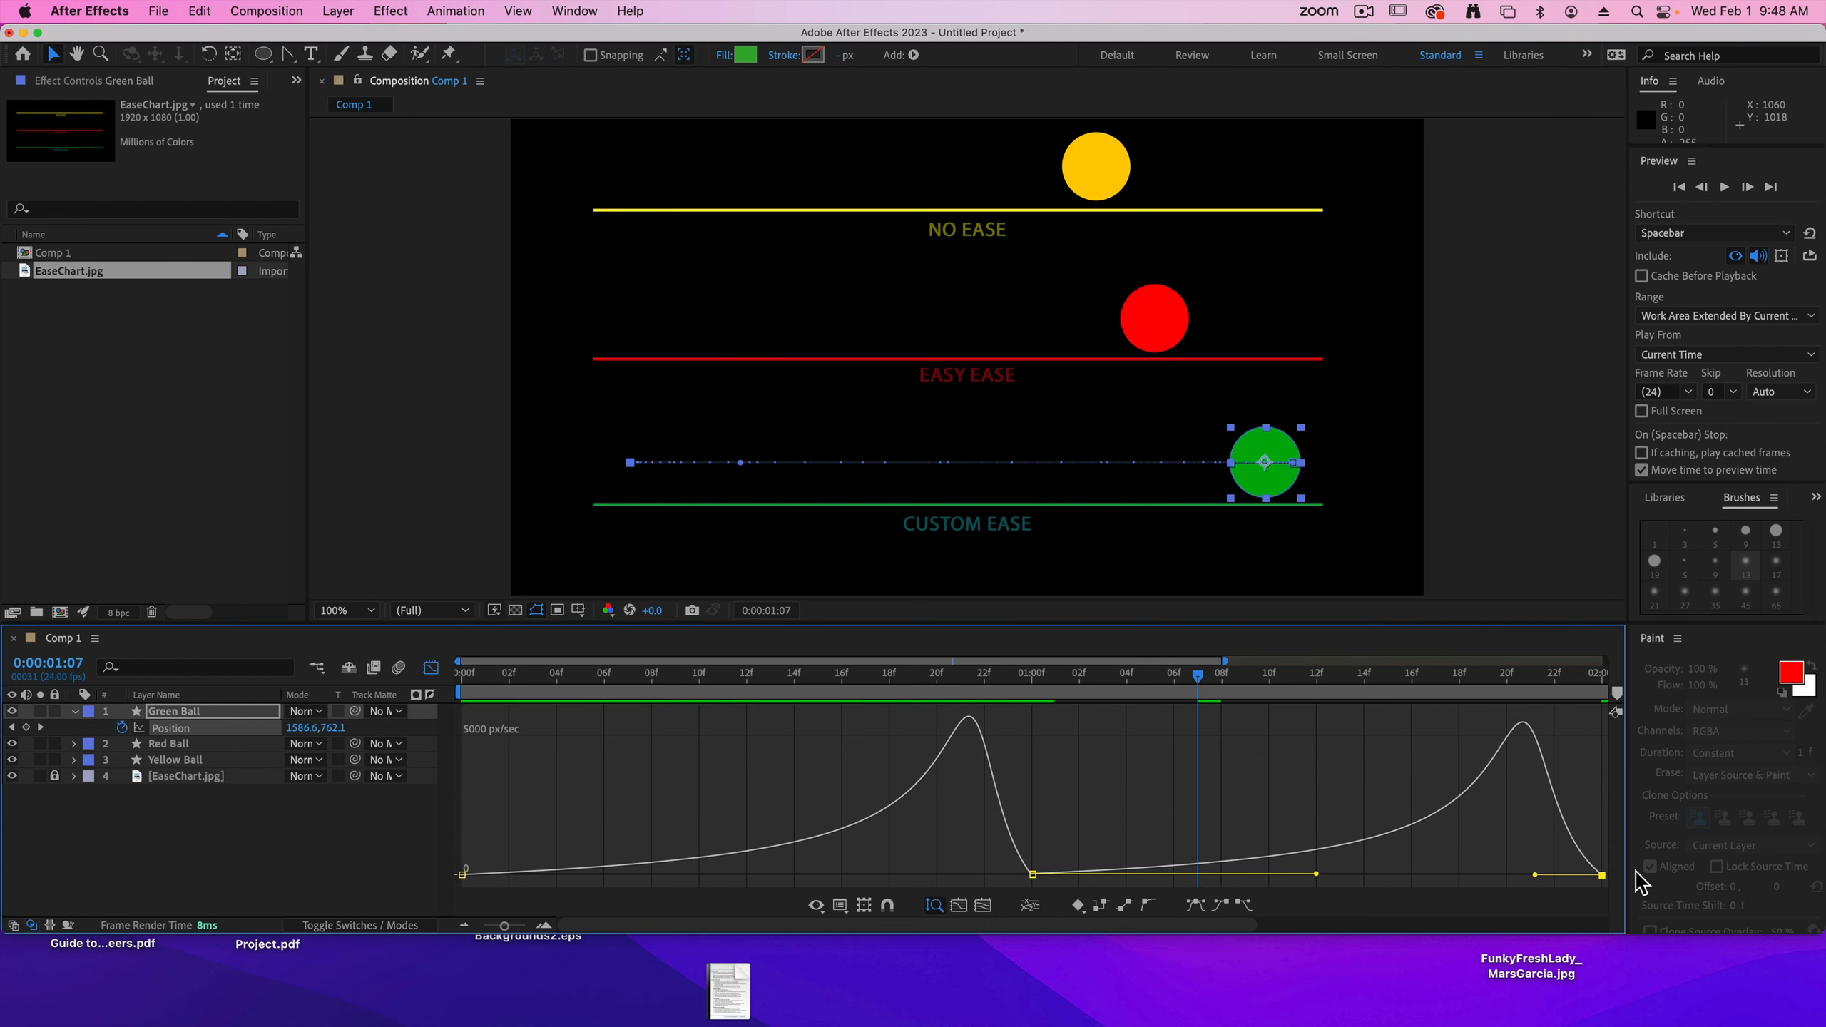
- Return to 0:00:00:00, deselect Green Ball's keyframes and preview the refined custom ease against the other two balls
key(Home)
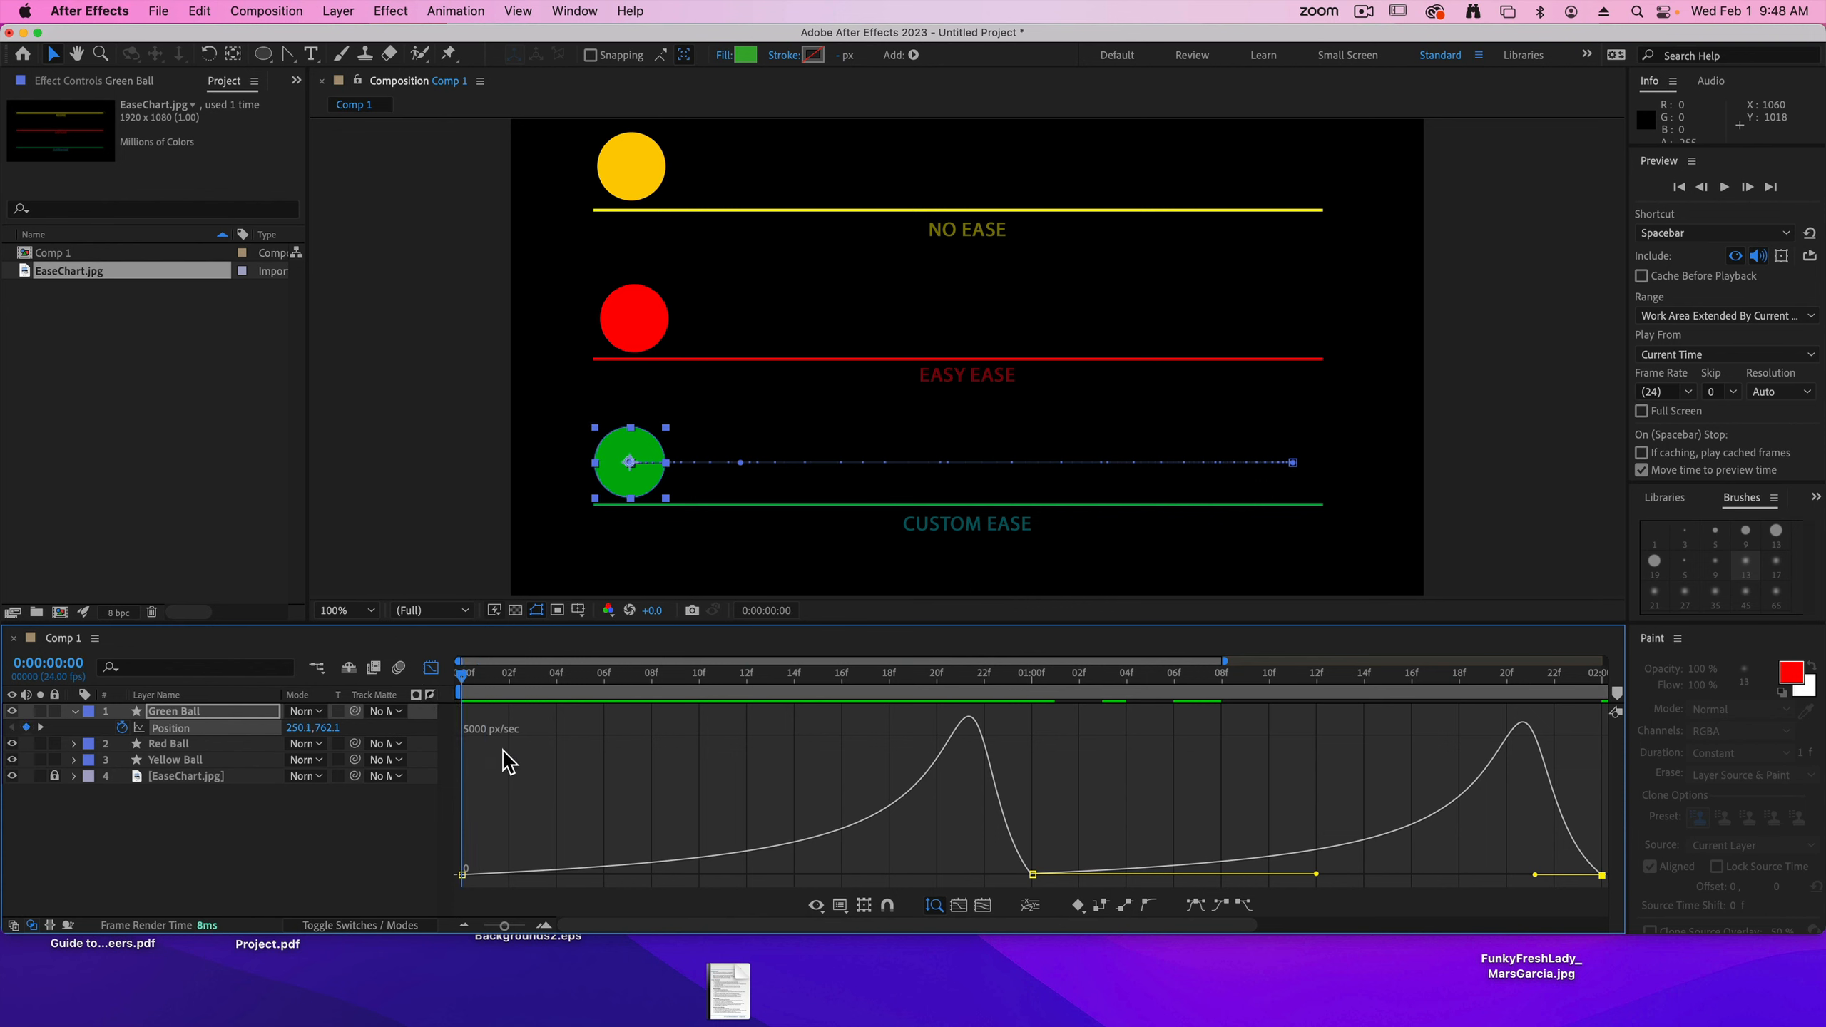
click(517, 764)
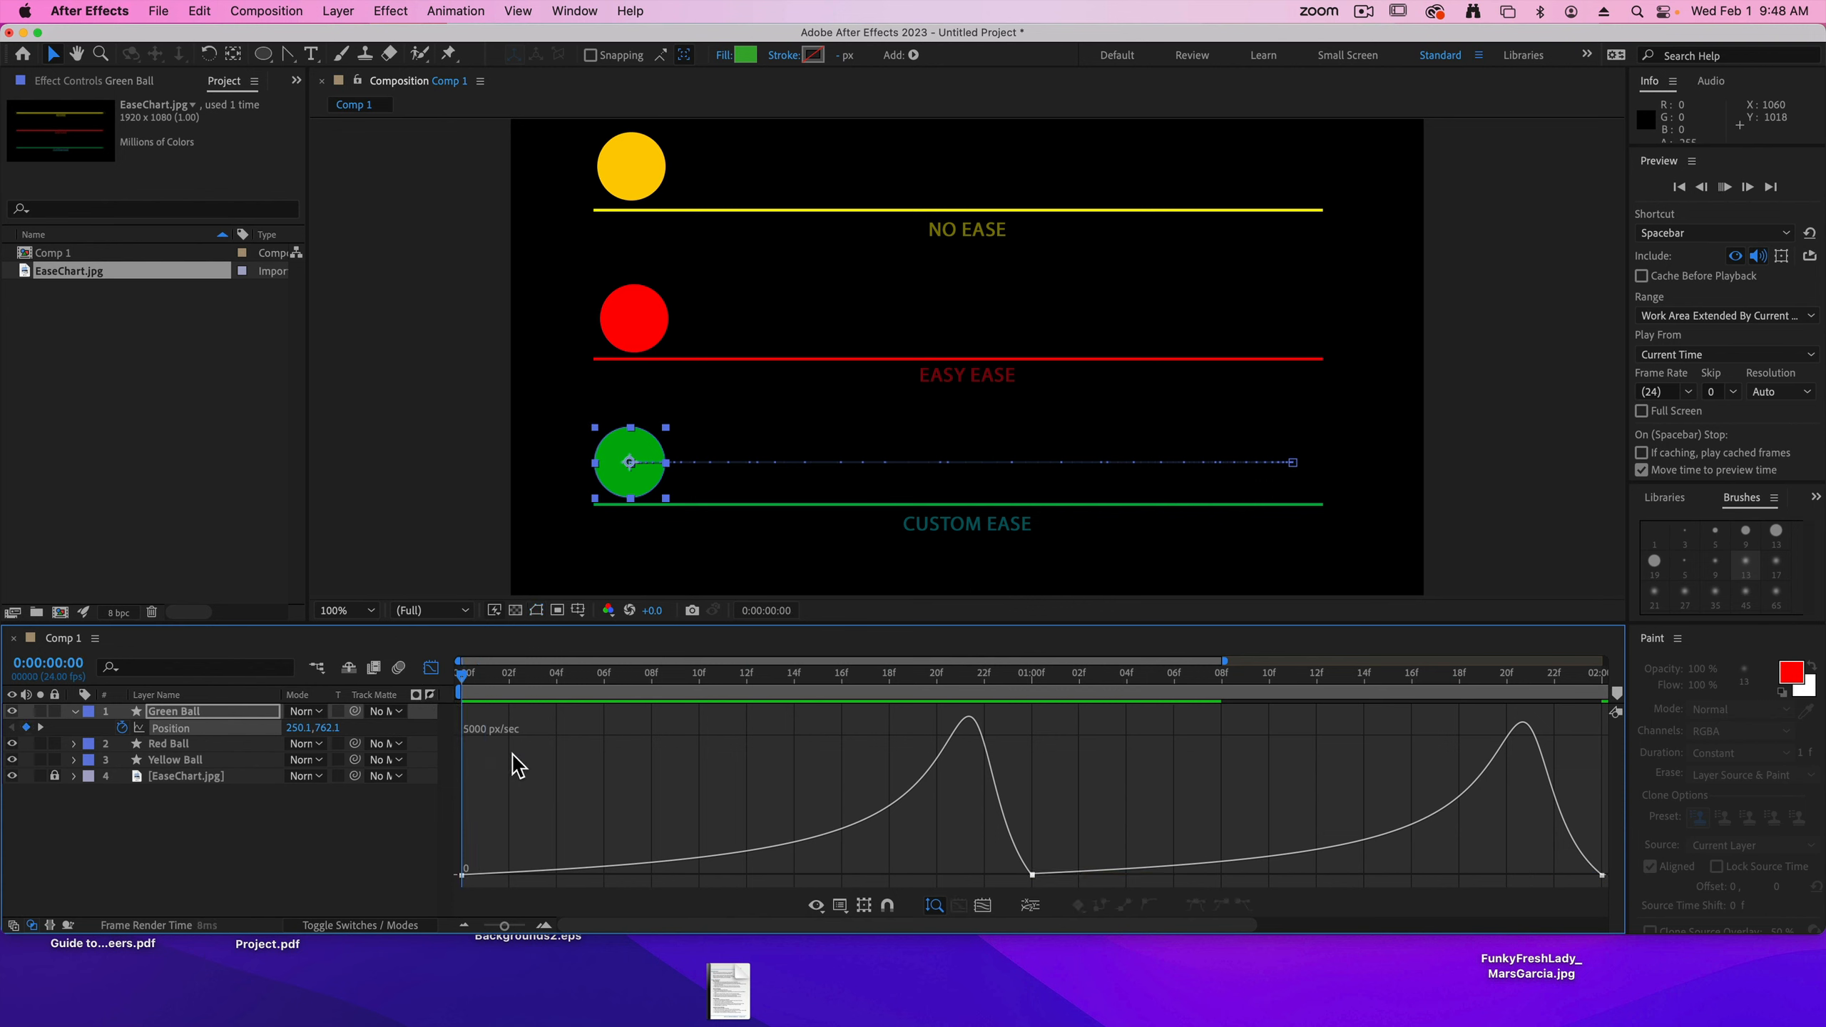
key(space)
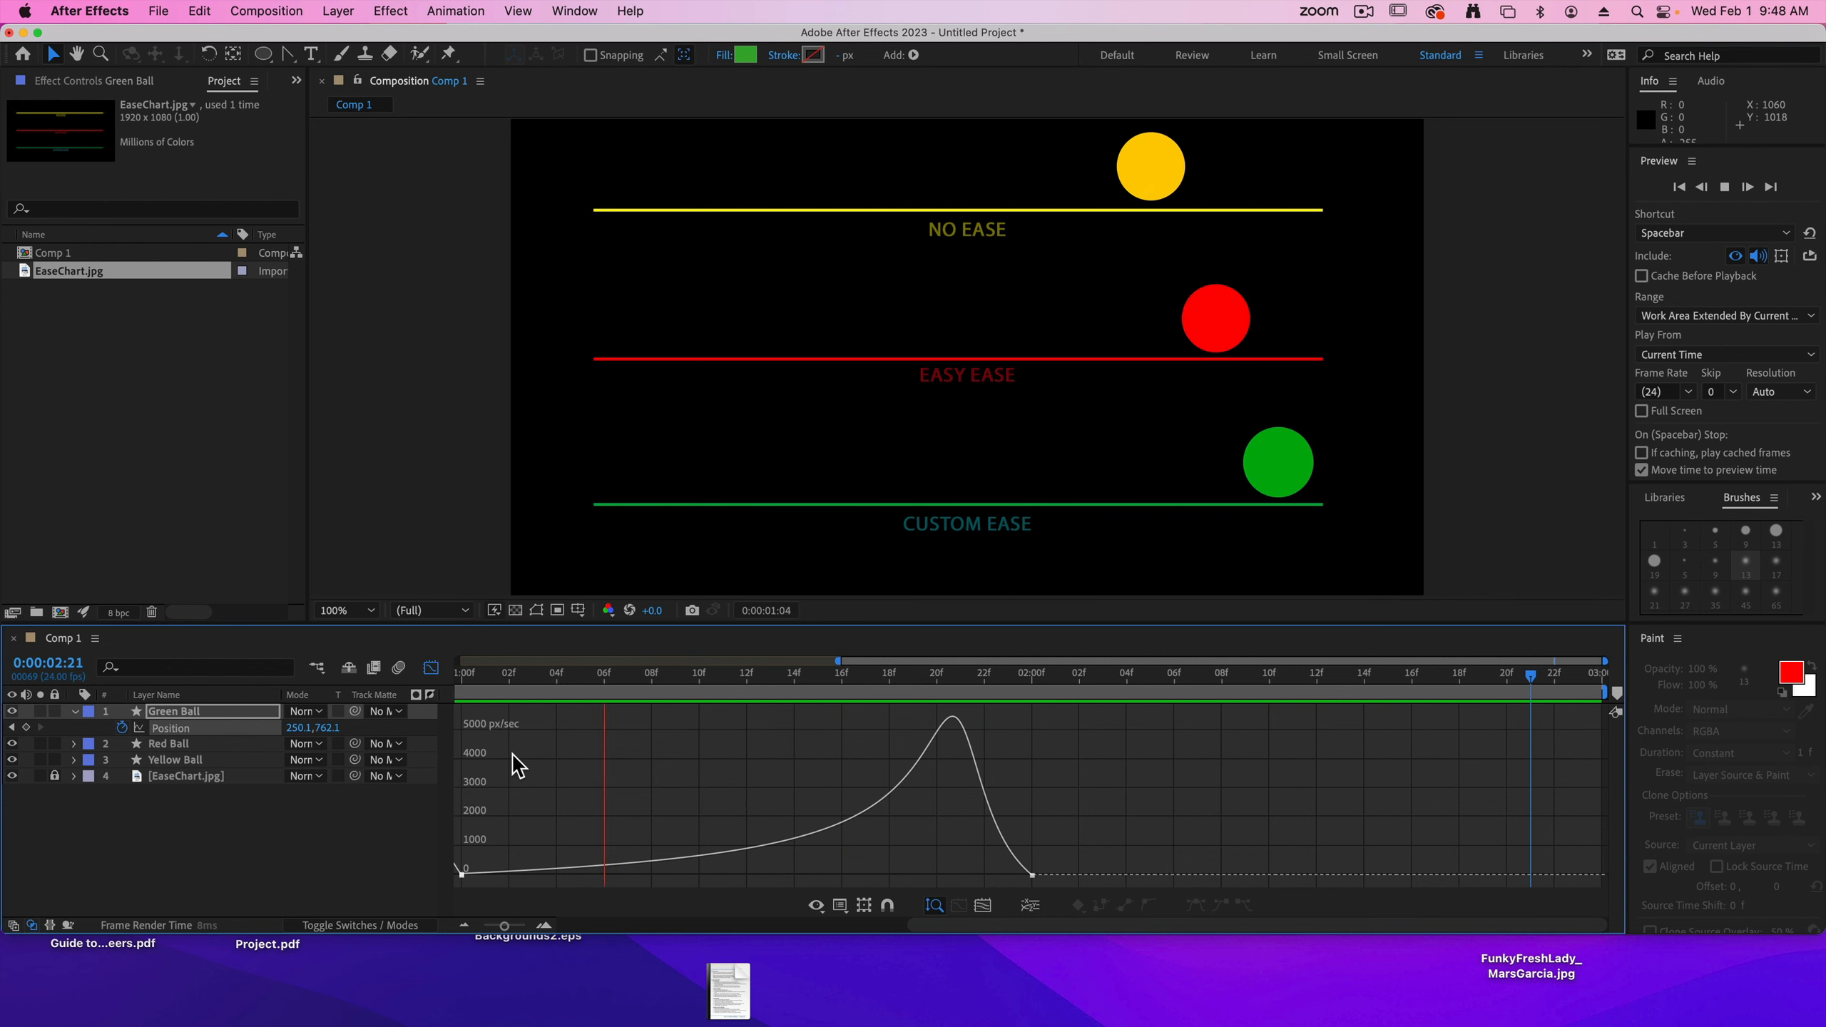
key(space)
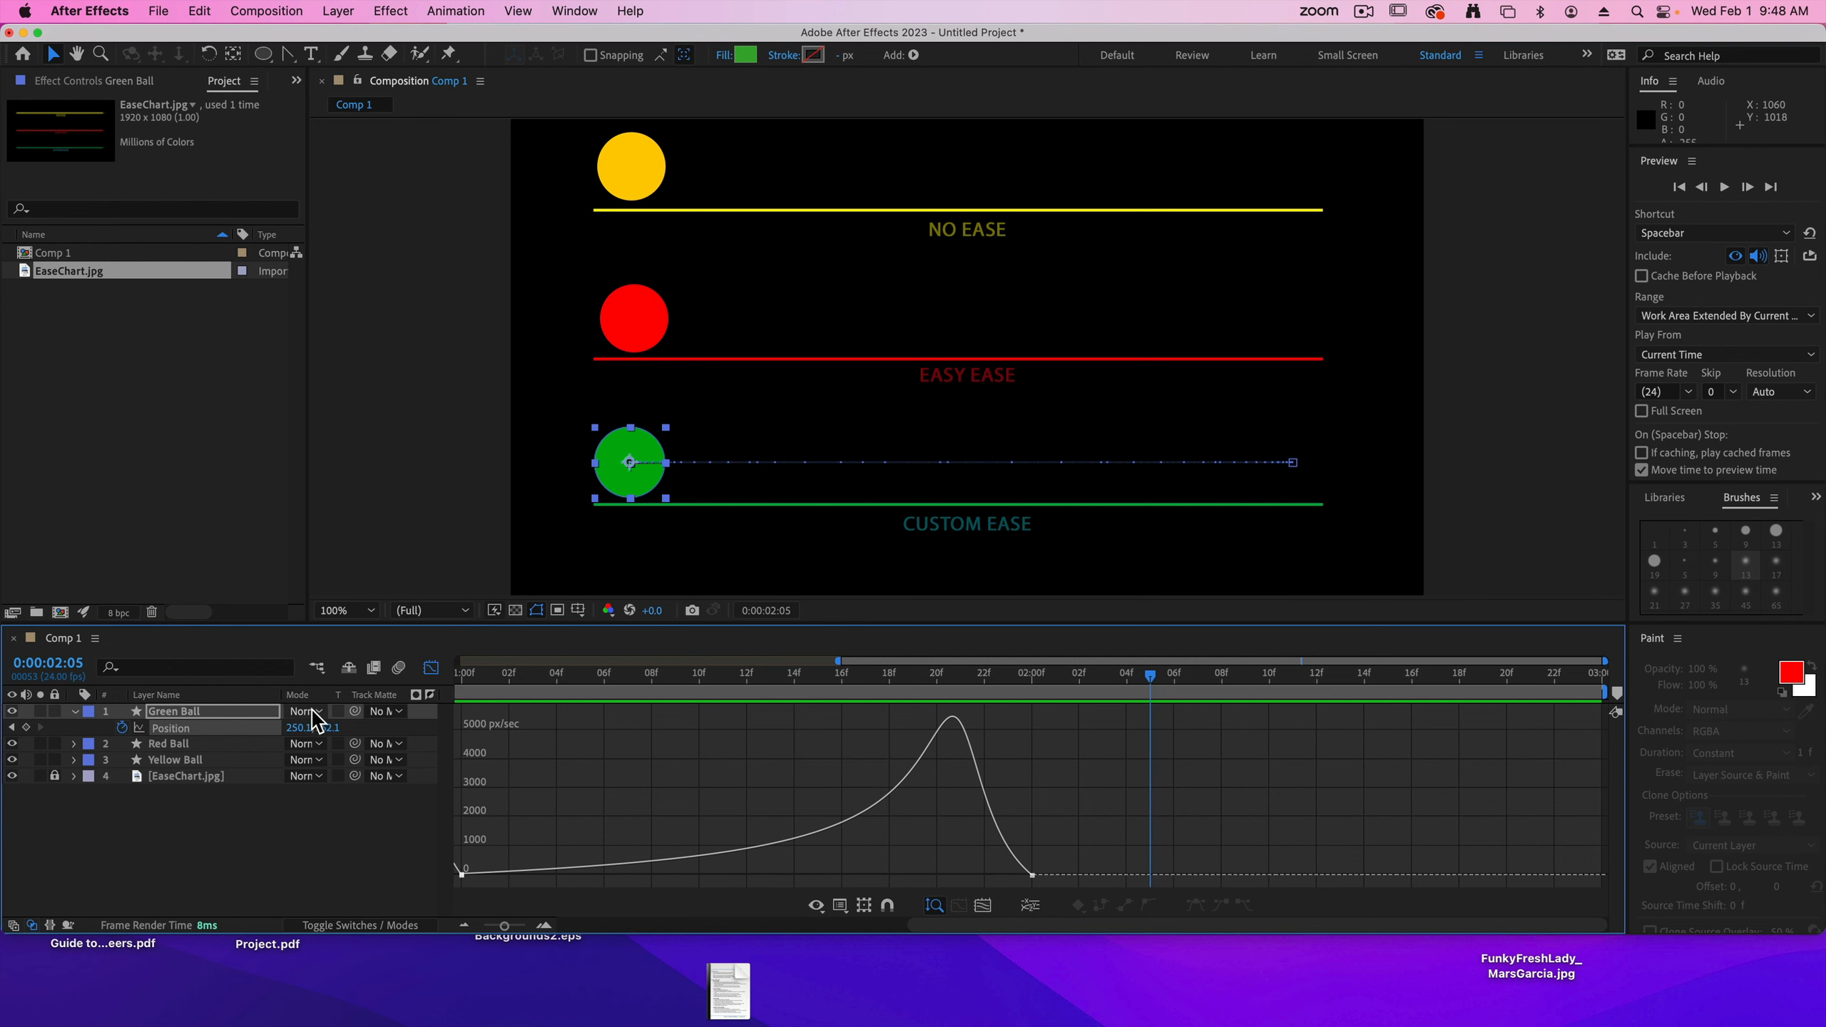
- Close the Graph Editor, deselect Green Ball and collapse its Position property in the timeline
click(431, 668)
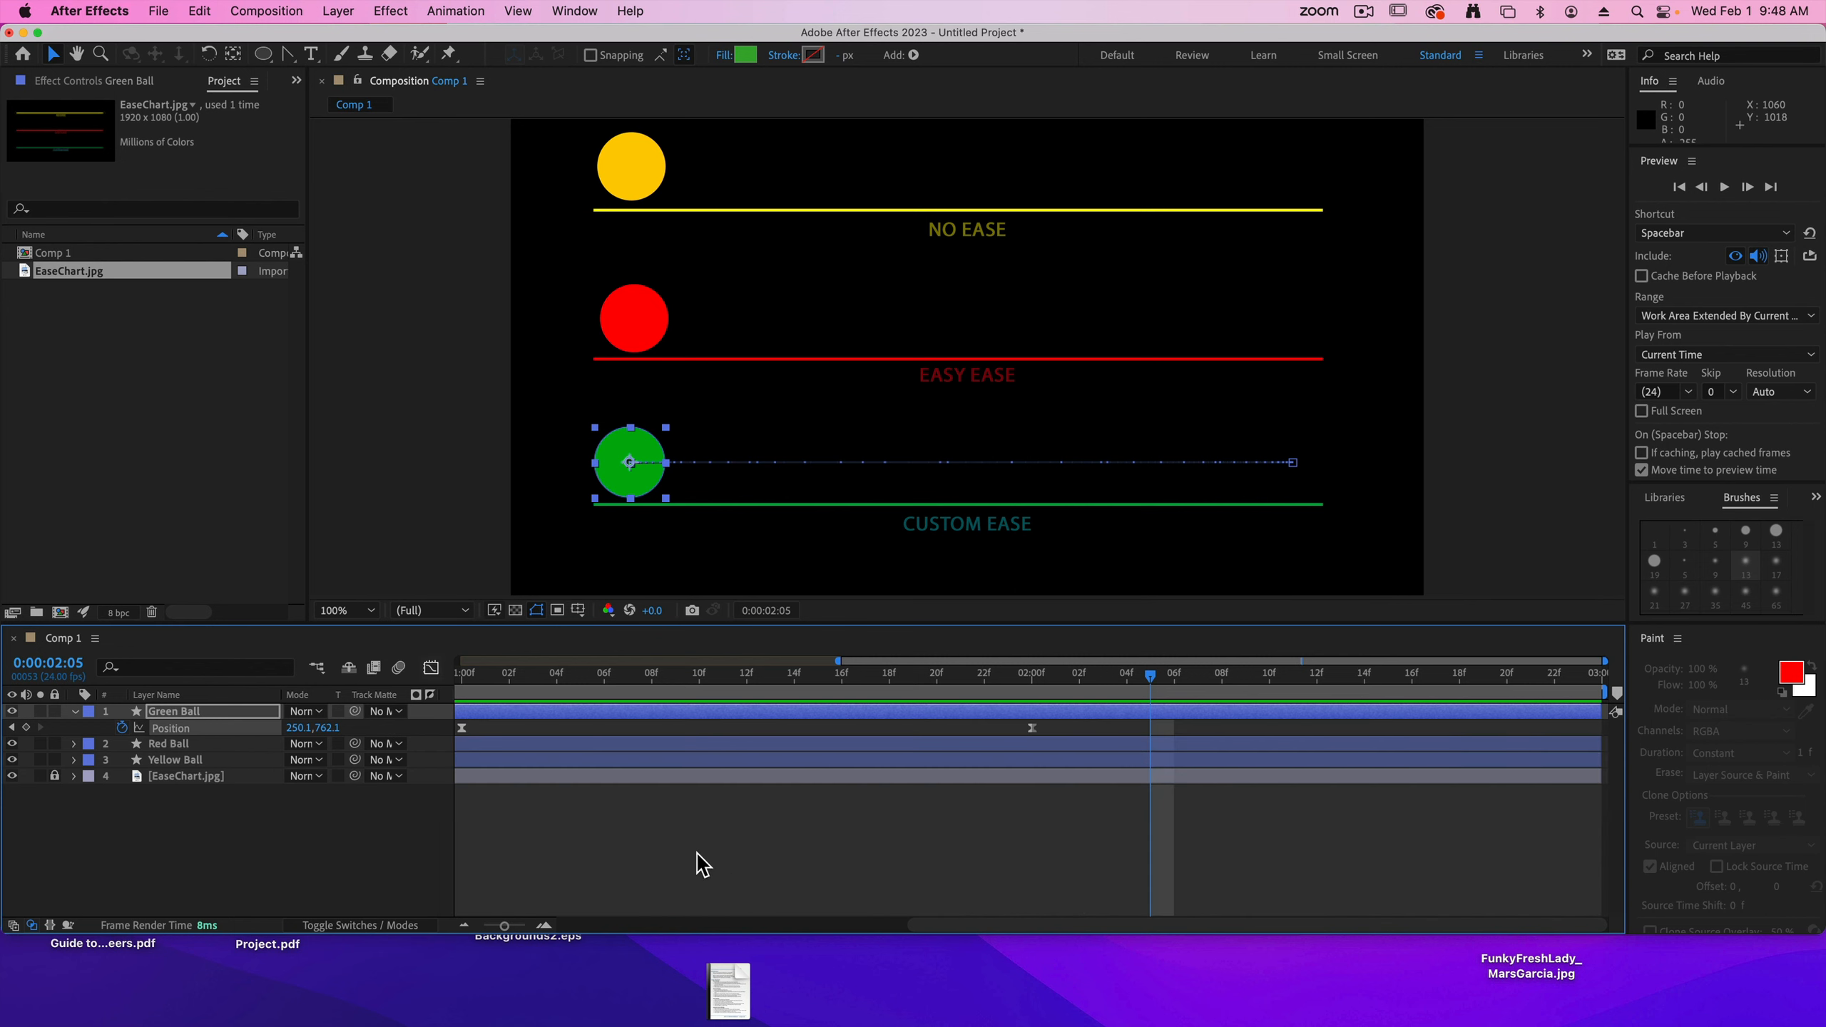
click(632, 848)
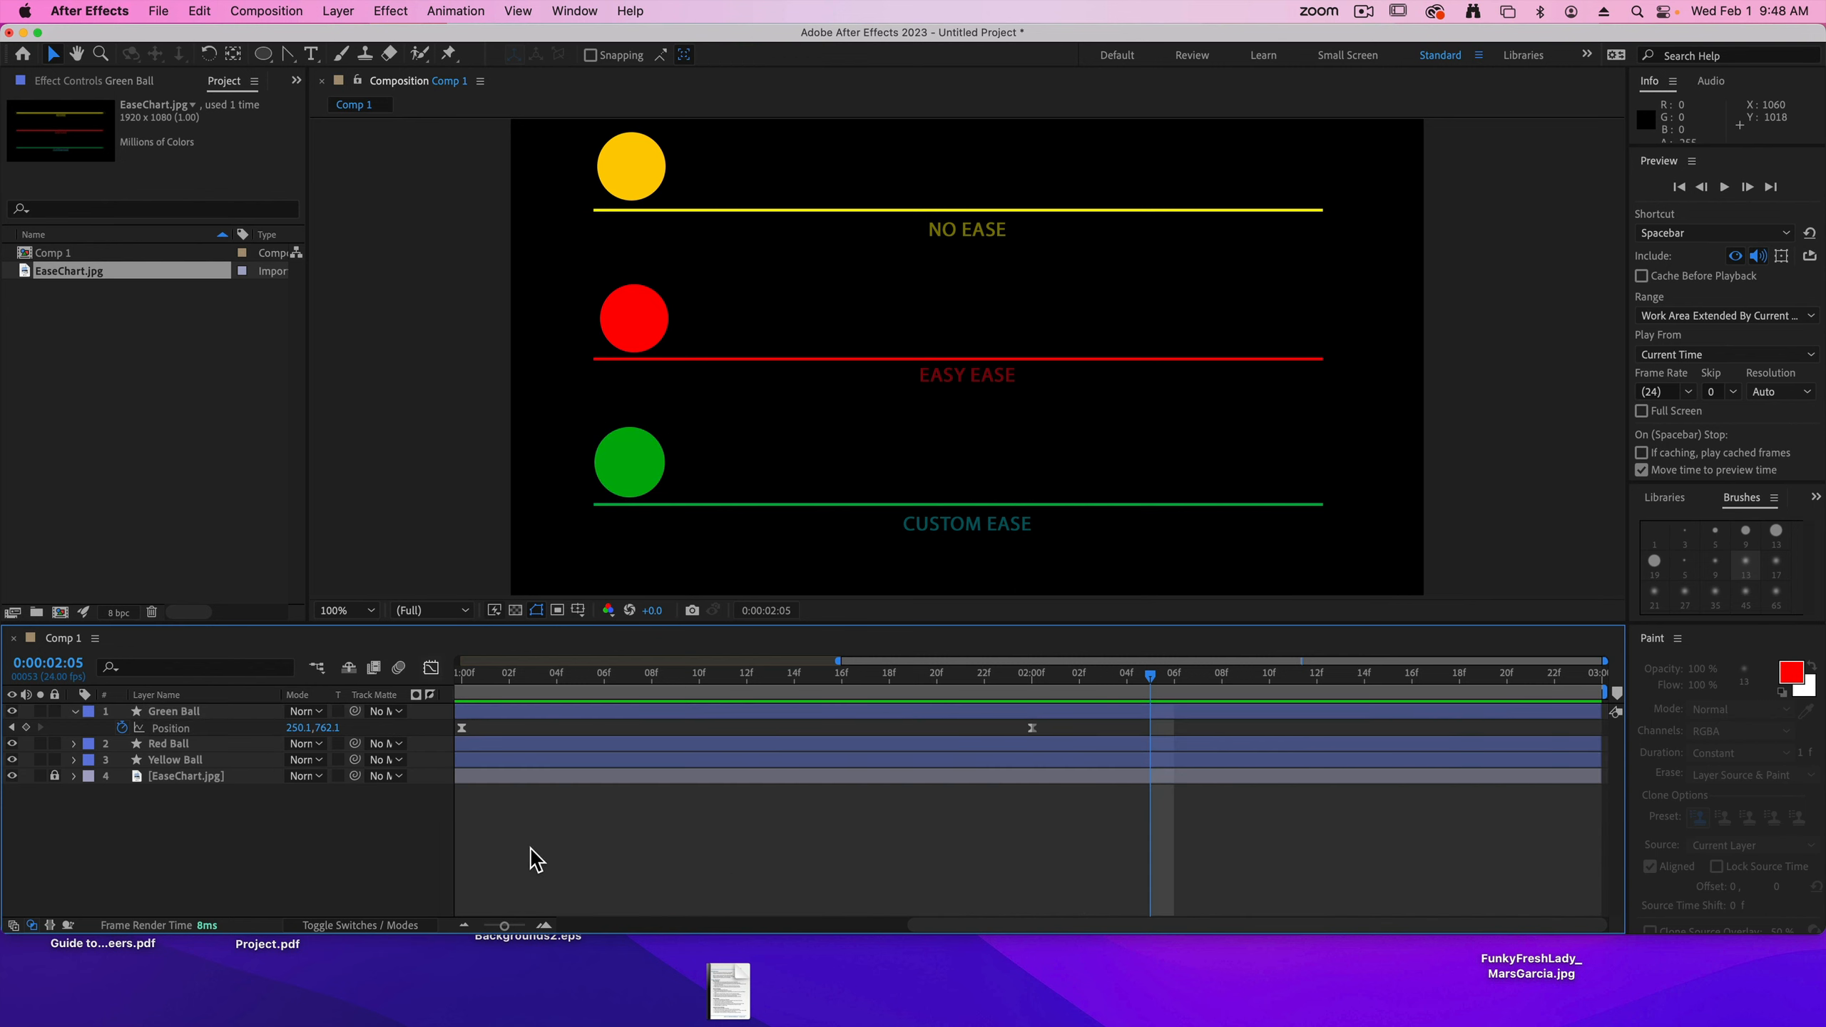
click(72, 711)
- Play the finished animation of all three balls with no layer selected, then stop the playback
click(490, 886)
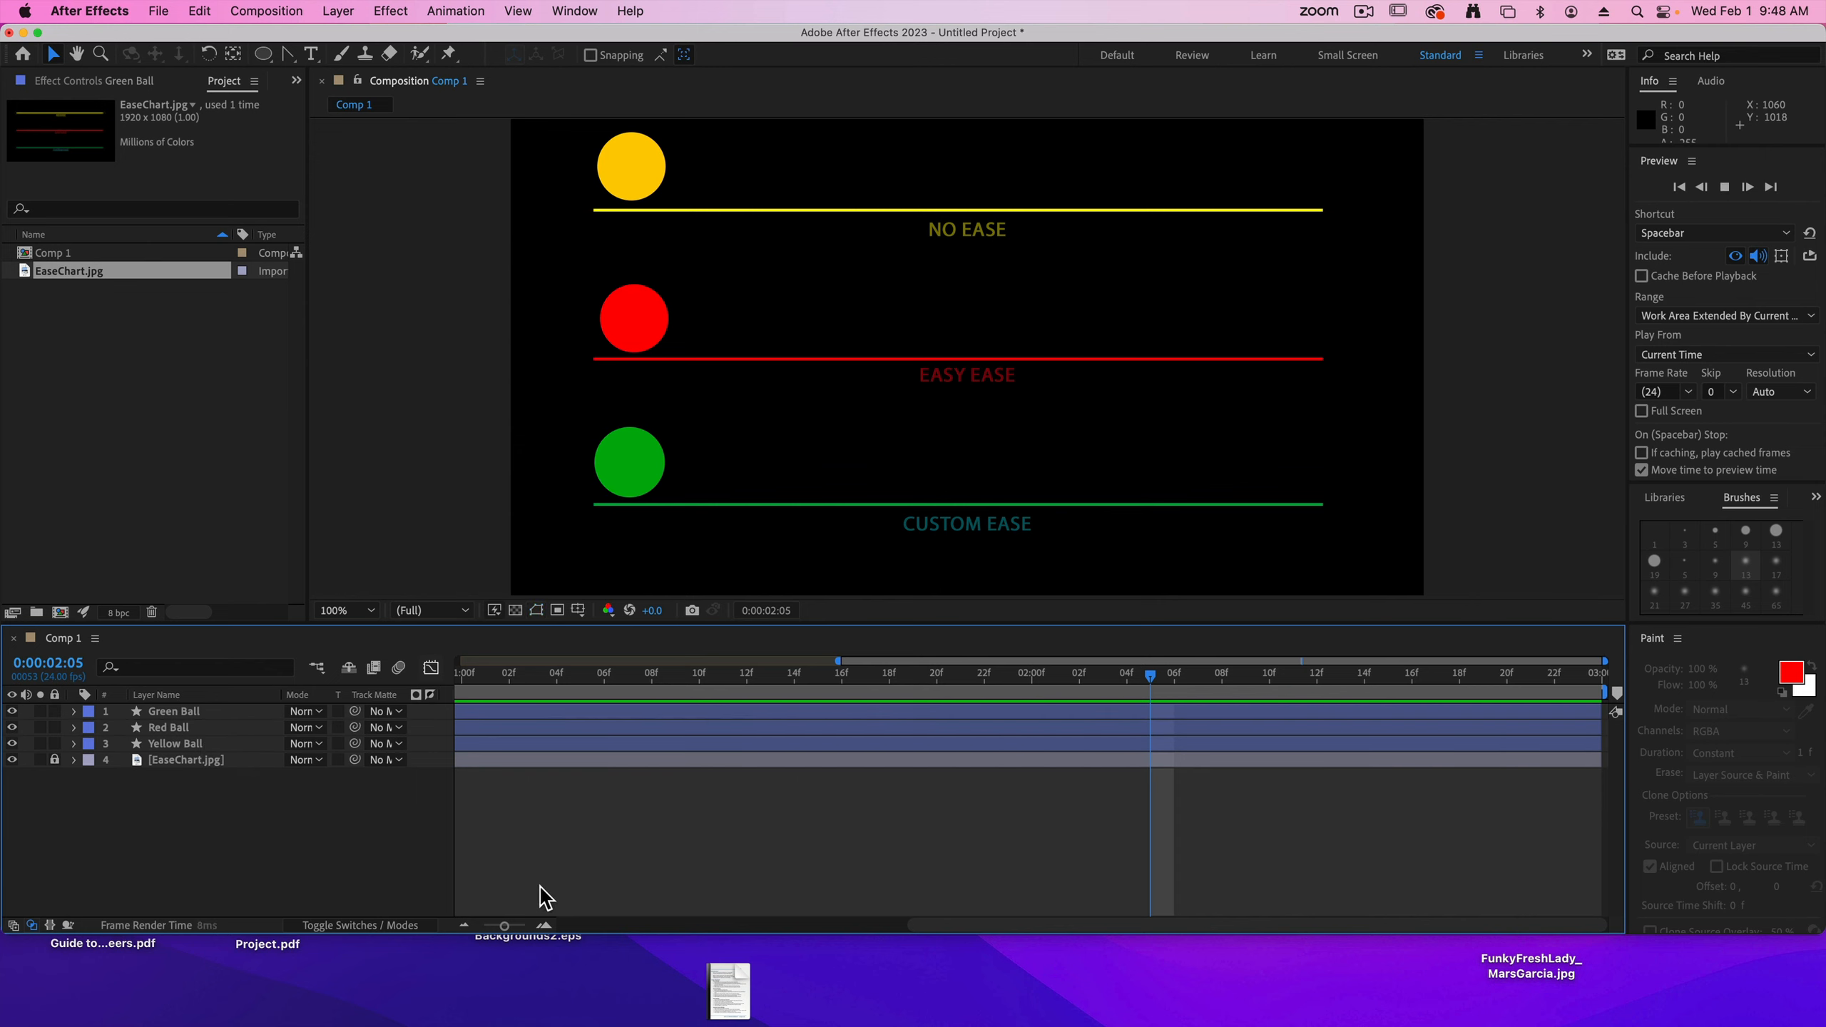
key(space)
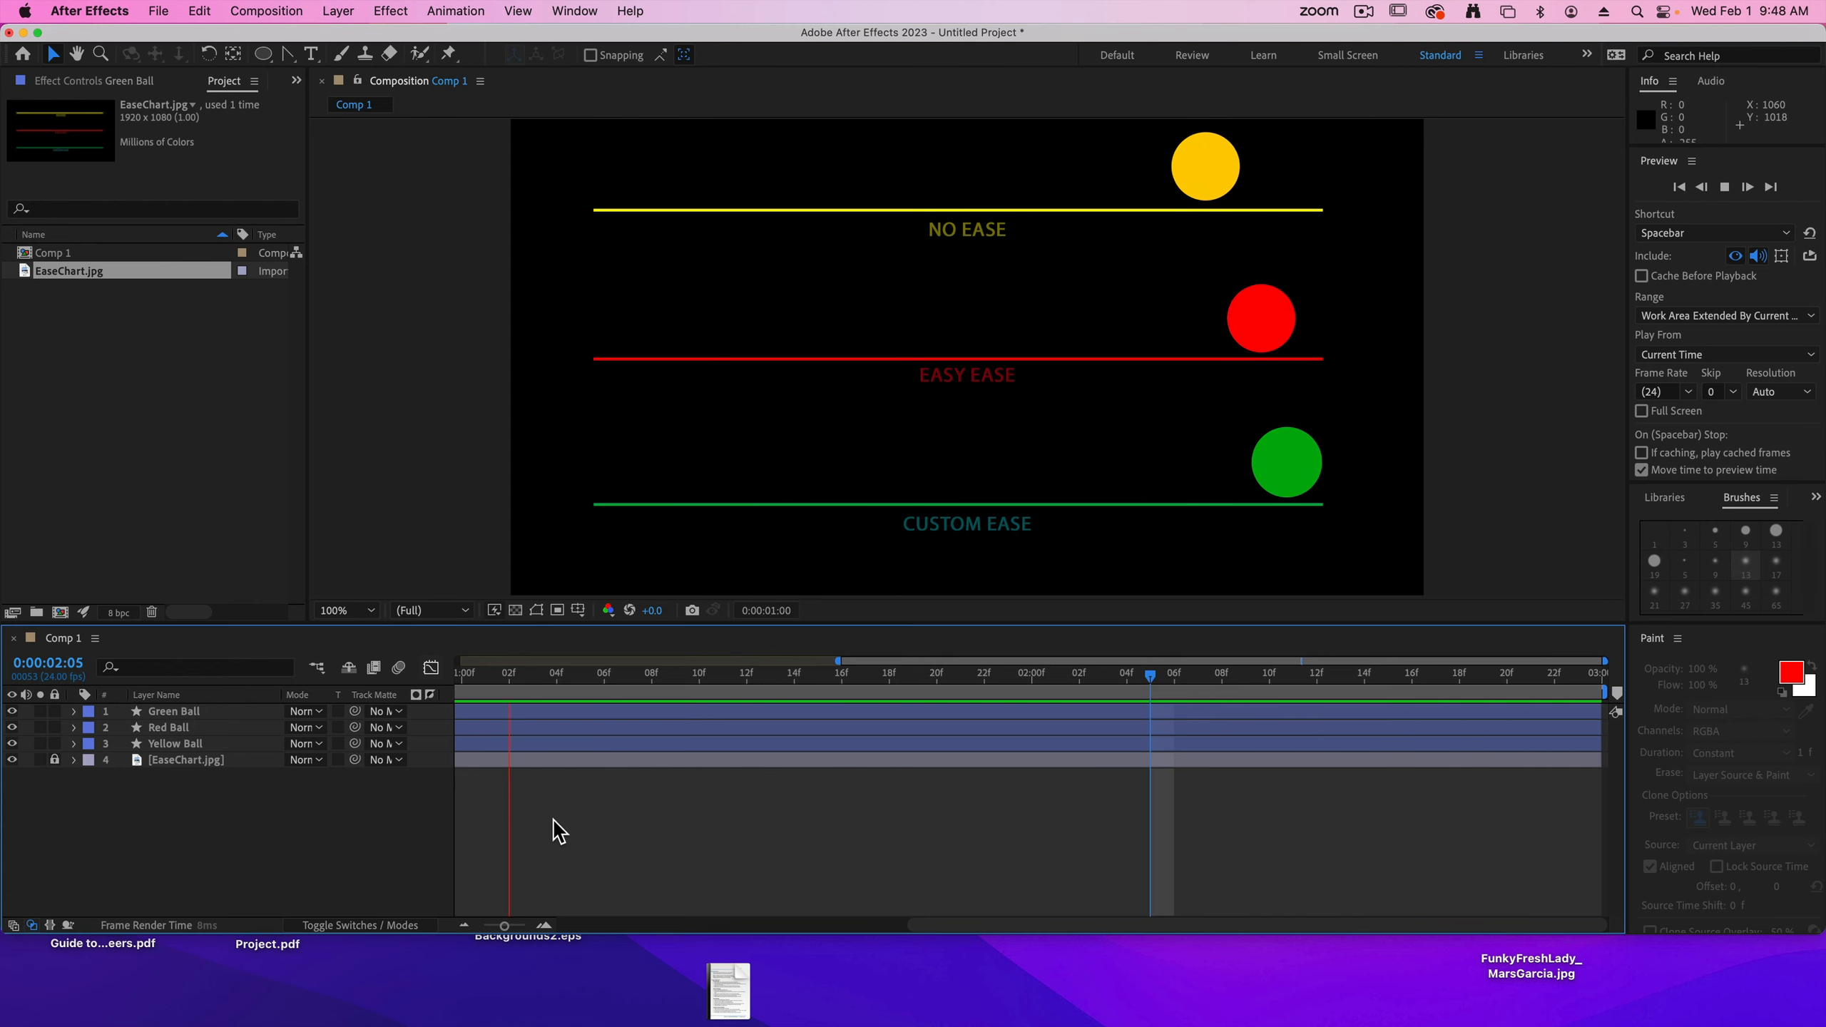
key(space)
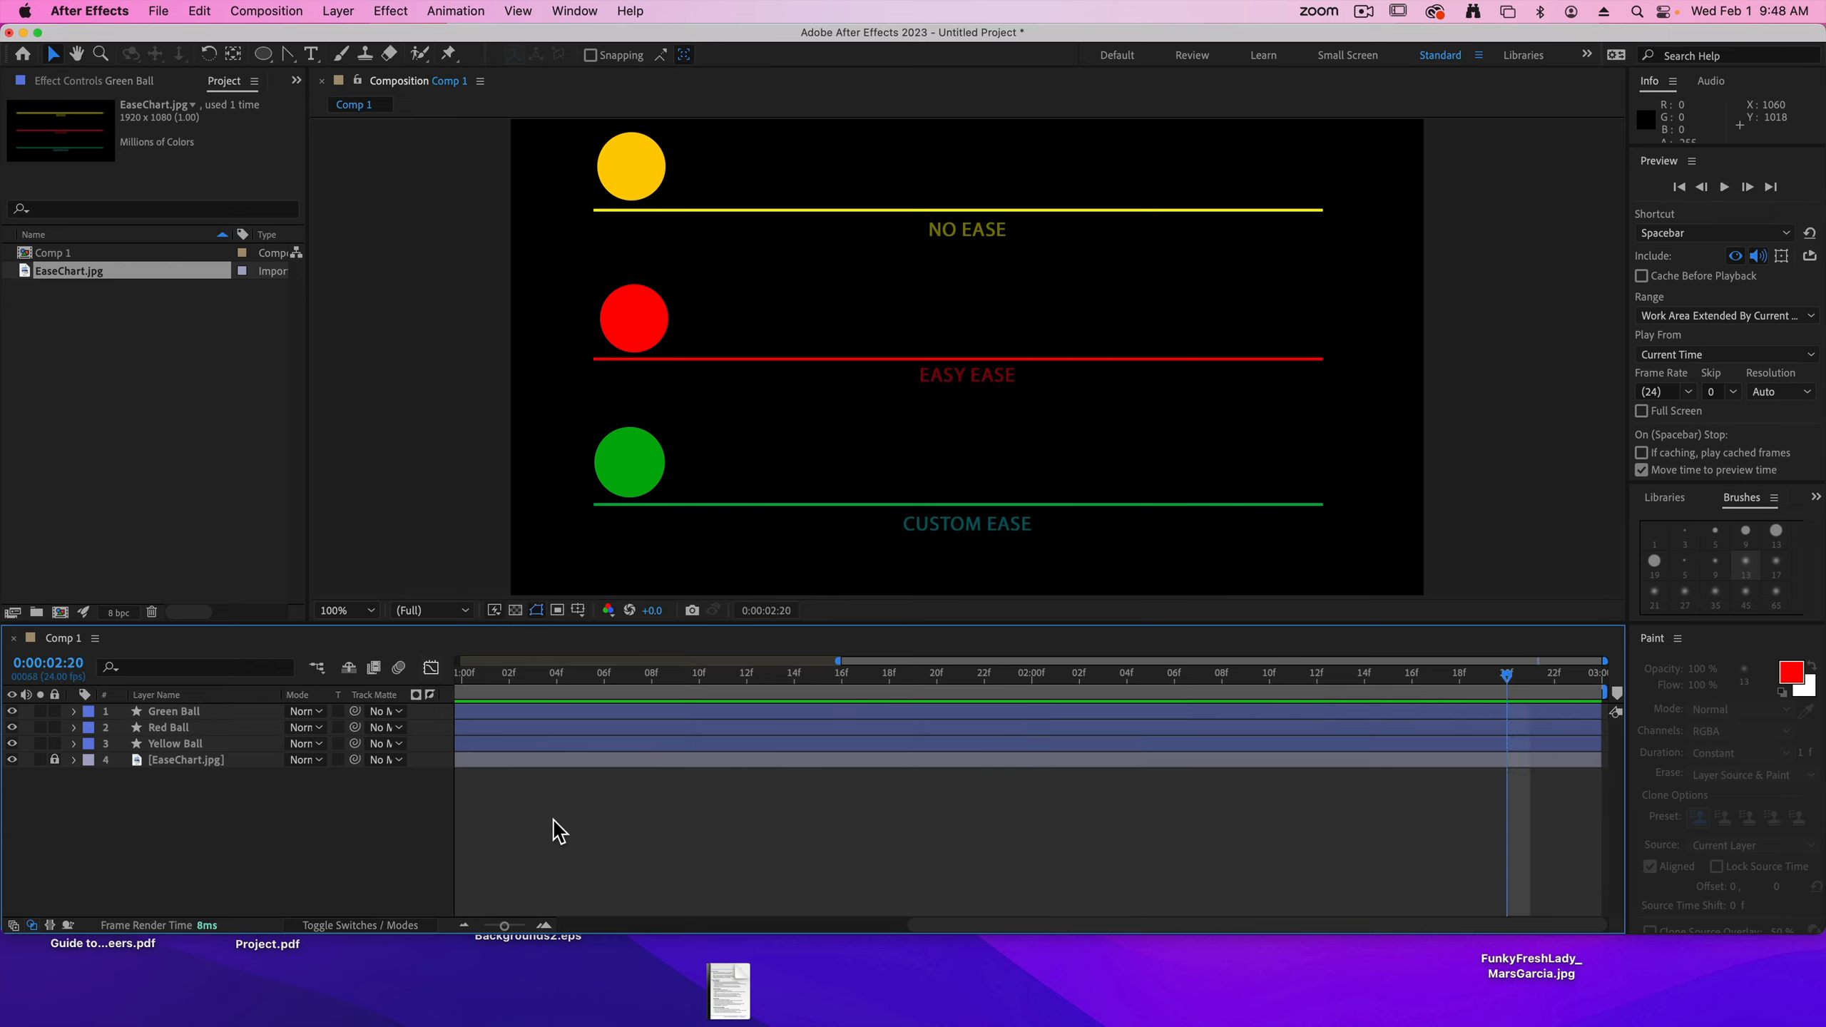